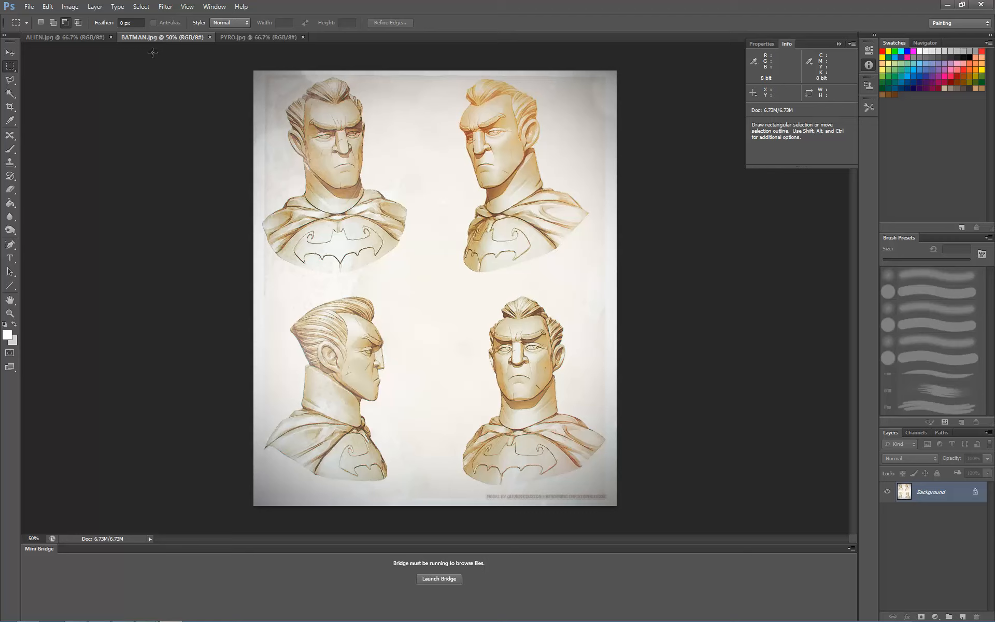
# - Examine the PYRO, ALIEN and BATMAN reference images, viewing each at 100%
pyautogui.click(259, 36)
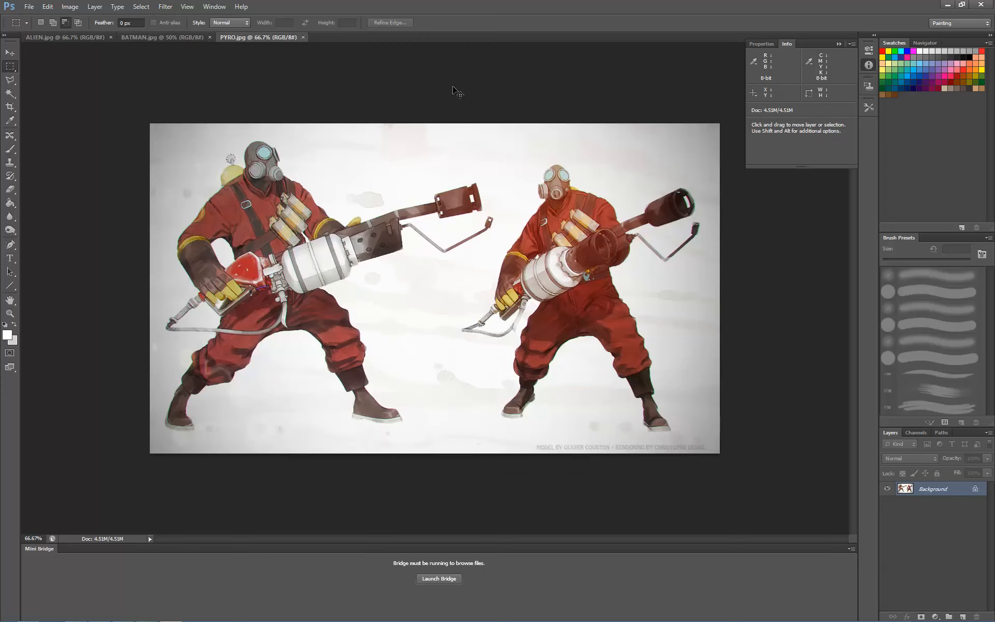
pyautogui.hotkey('ctrl', '+')
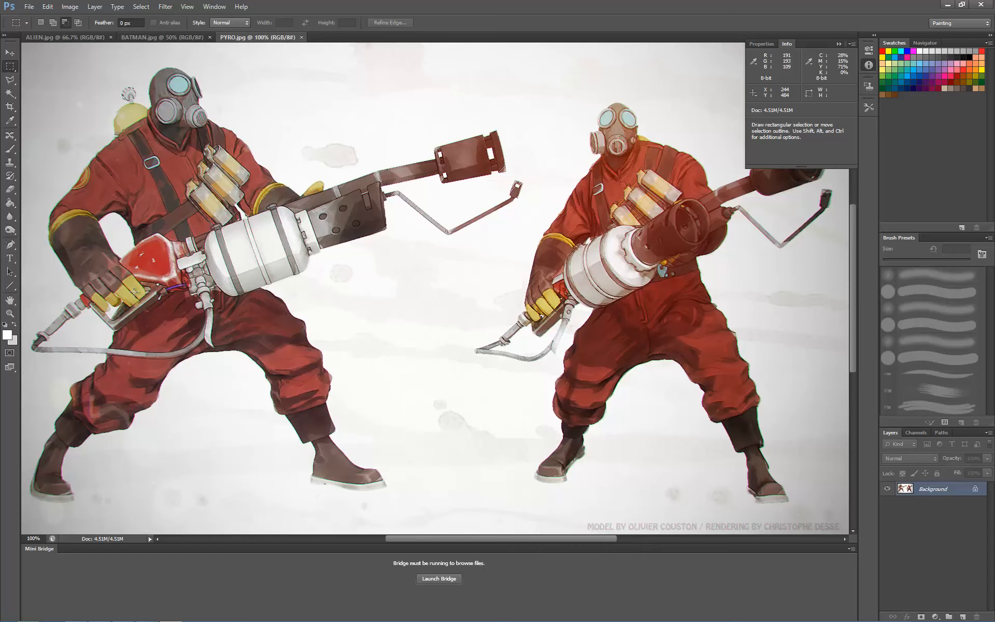
pyautogui.click(70, 35)
pyautogui.hotkey('ctrl', '1')
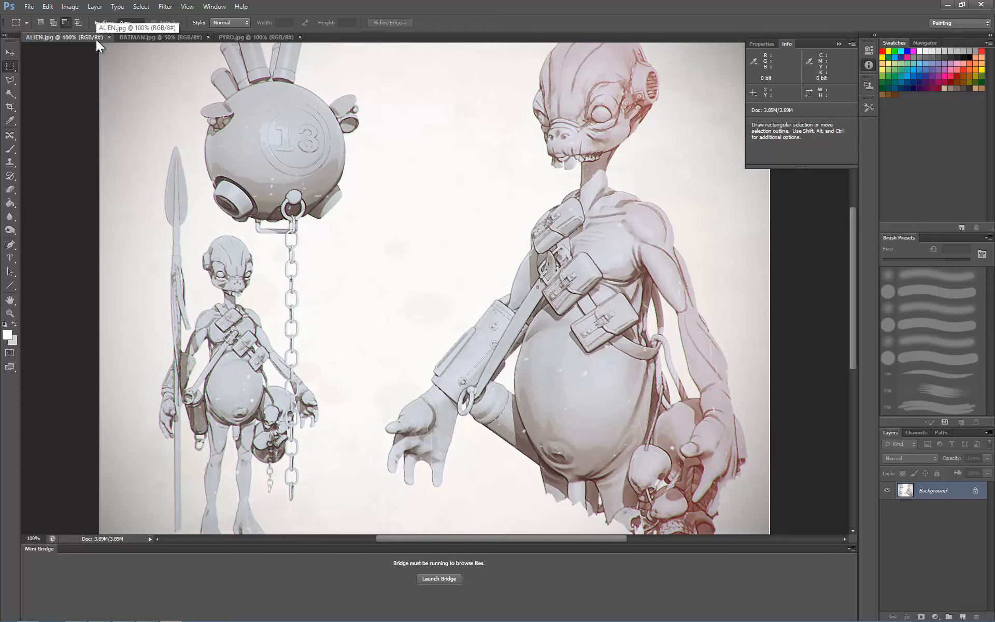
pyautogui.click(146, 38)
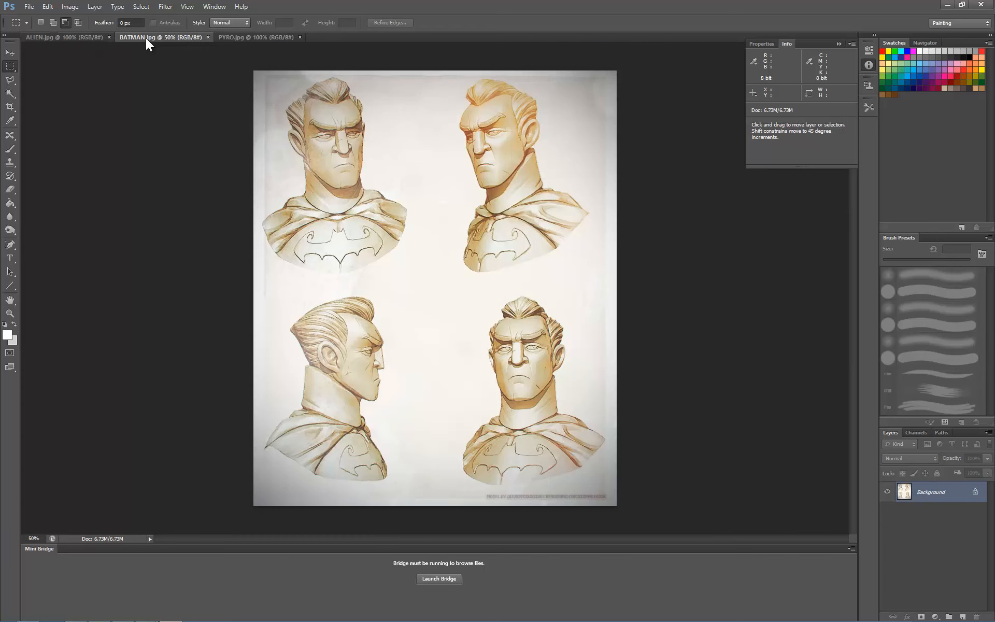
pyautogui.hotkey('ctrl', '+')
pyautogui.hotkey('ctrl', '+')
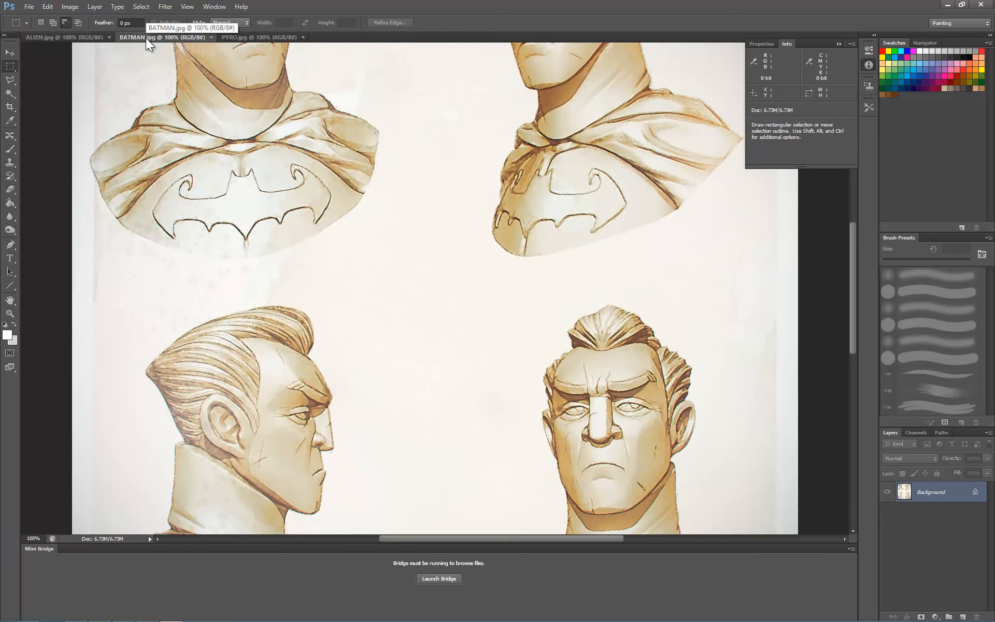
pyautogui.click(244, 37)
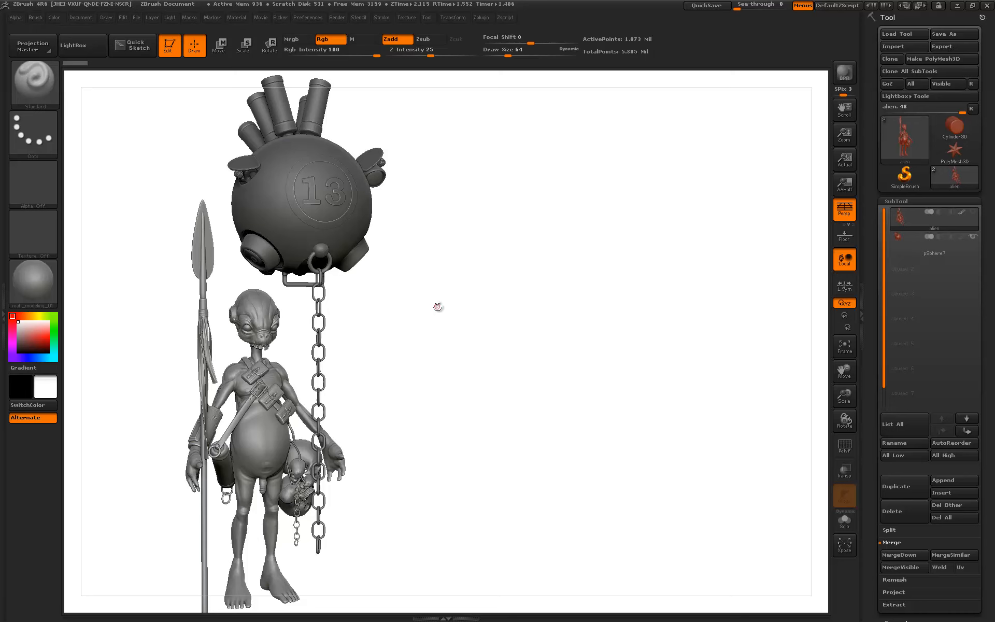
# - Try the SketchShaded, FlatSketch01 and Outline Thin materials one after another on the alien model
pyautogui.click(50, 272)
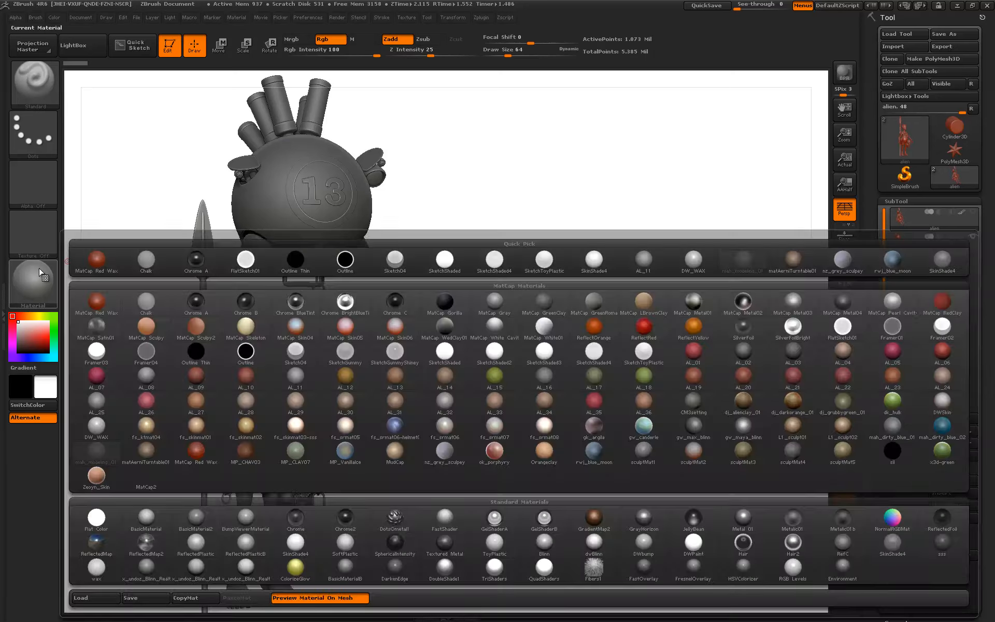
pyautogui.click(42, 272)
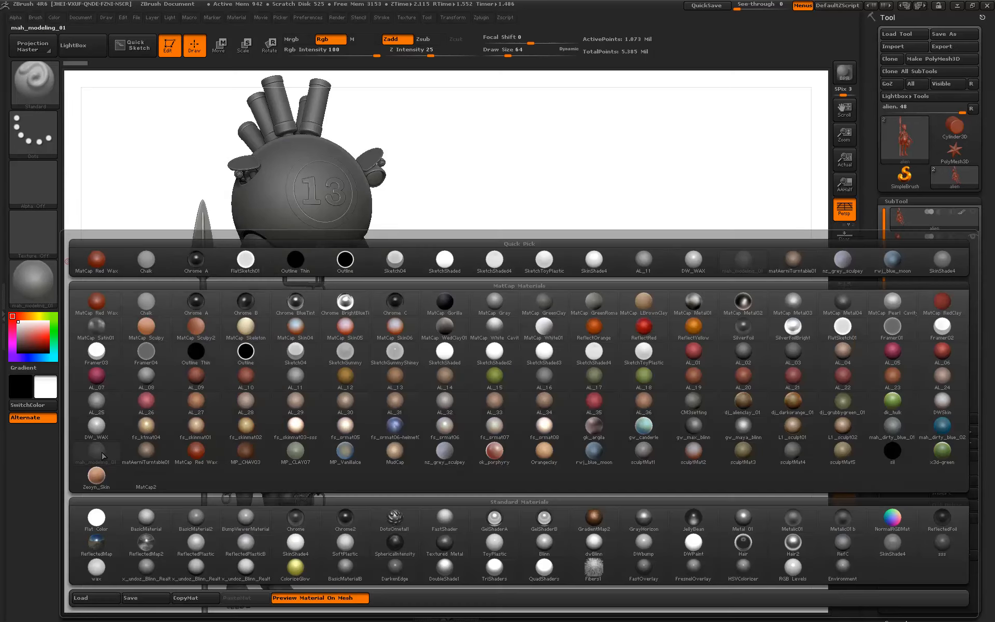
pyautogui.moveTo(102, 456)
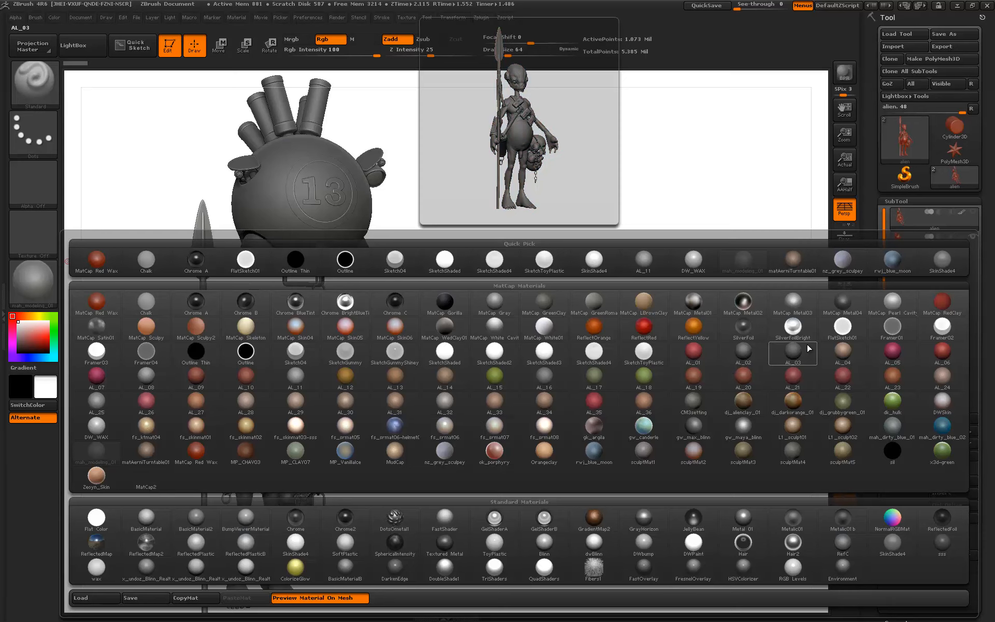
pyautogui.click(478, 365)
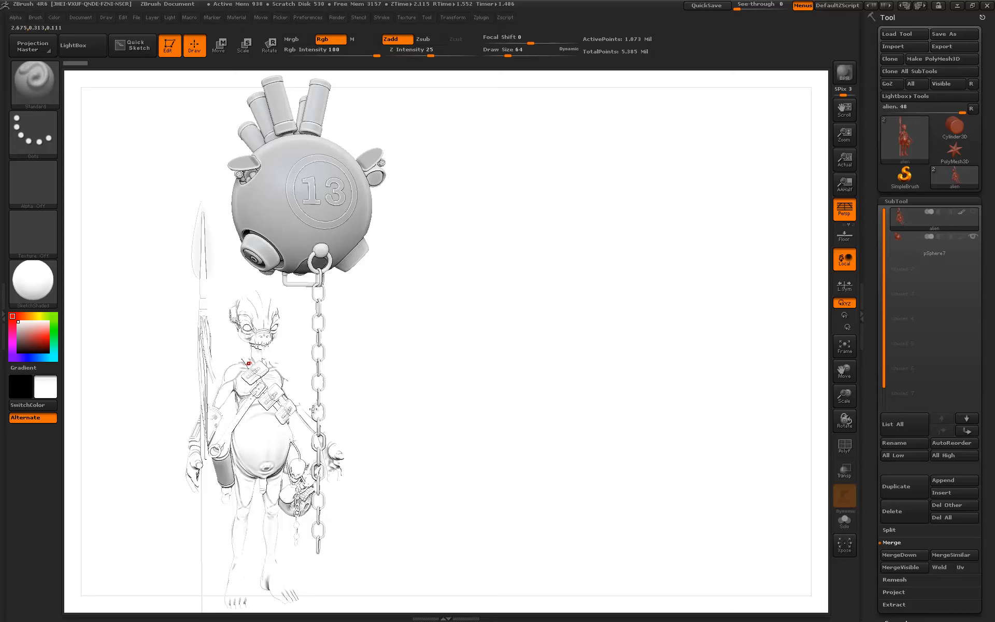
pyautogui.click(51, 291)
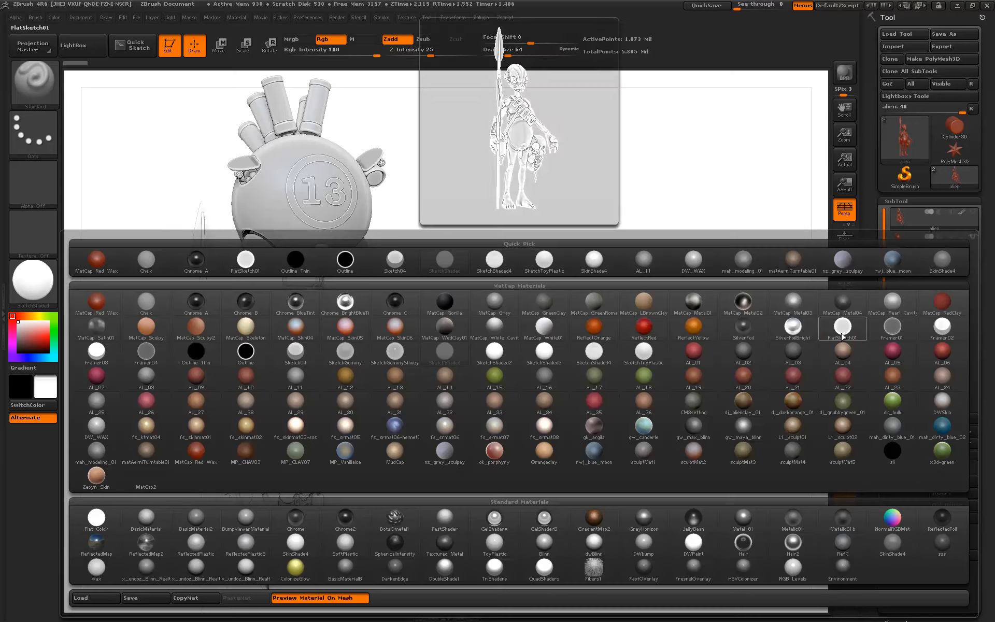
pyautogui.click(842, 334)
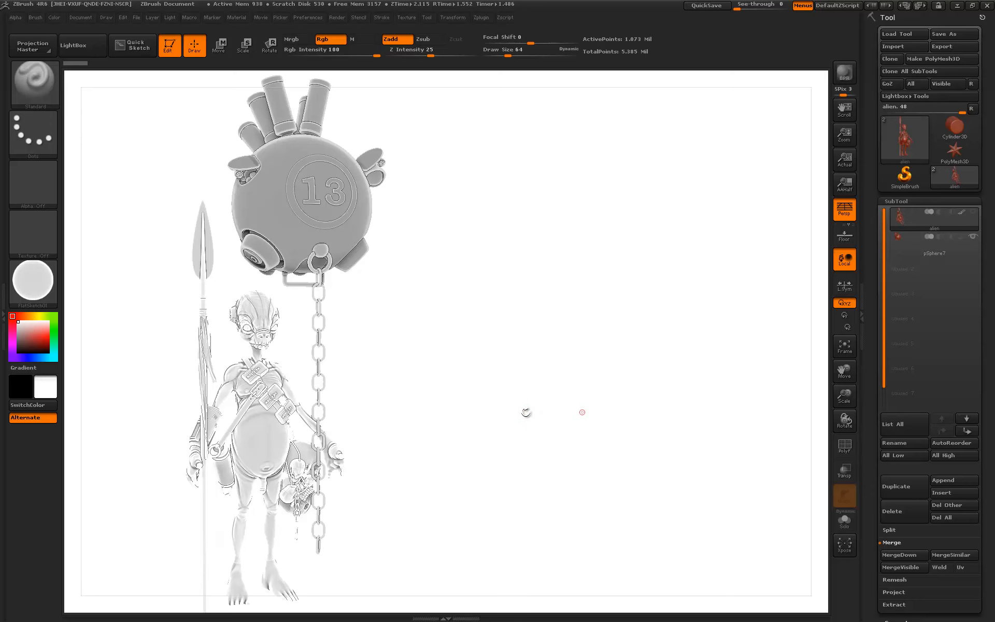
pyautogui.click(45, 286)
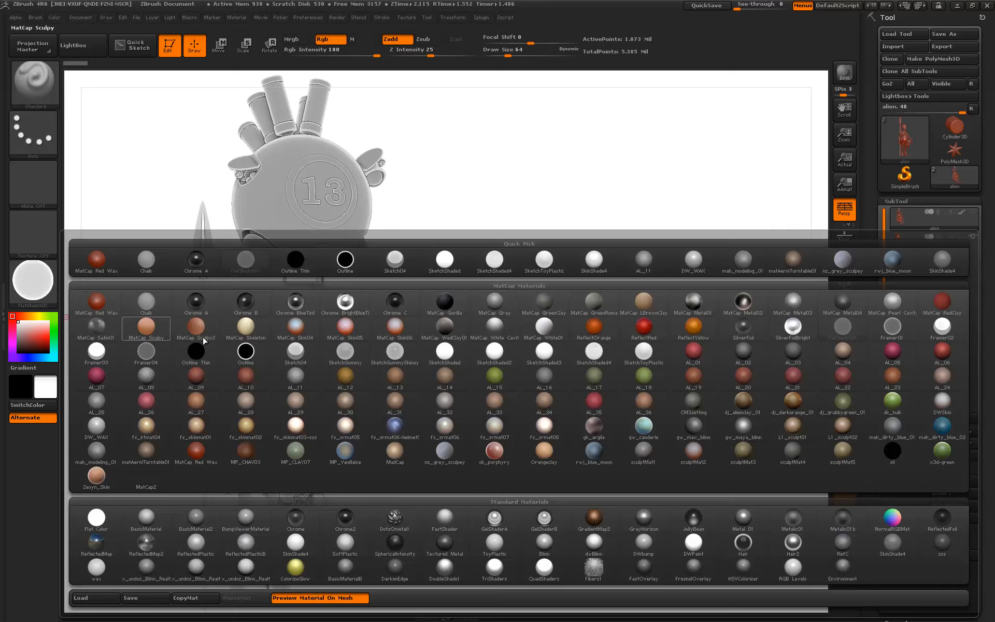
pyautogui.click(191, 352)
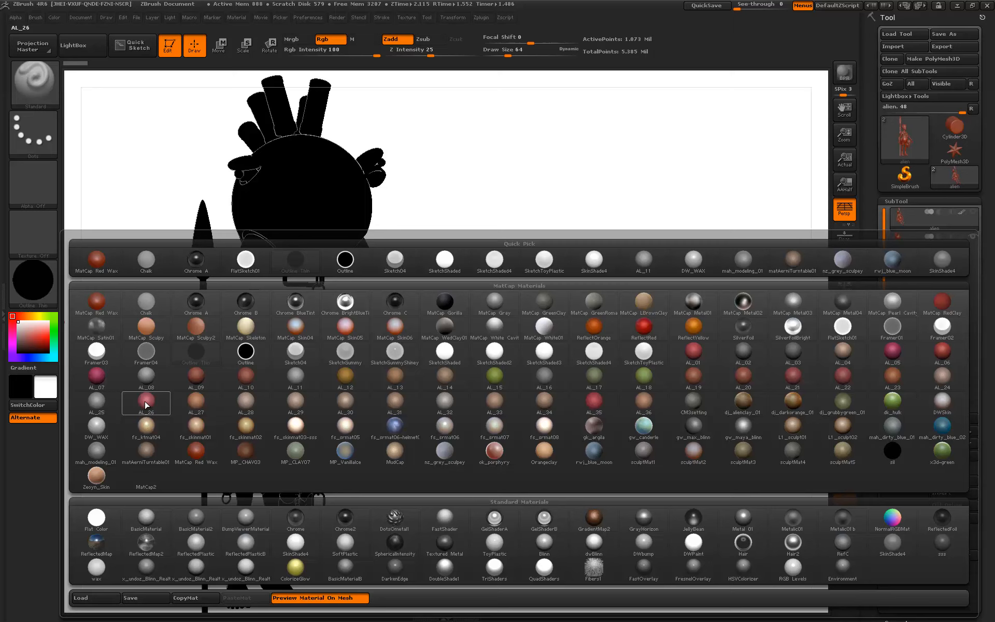
# - Export a BPR render of the alien with the mah_modeling_01 material as the Photoshop file A in the ALIEN-SKETCH folder
pyautogui.click(96, 451)
pyautogui.hotkey('shift', 'r')
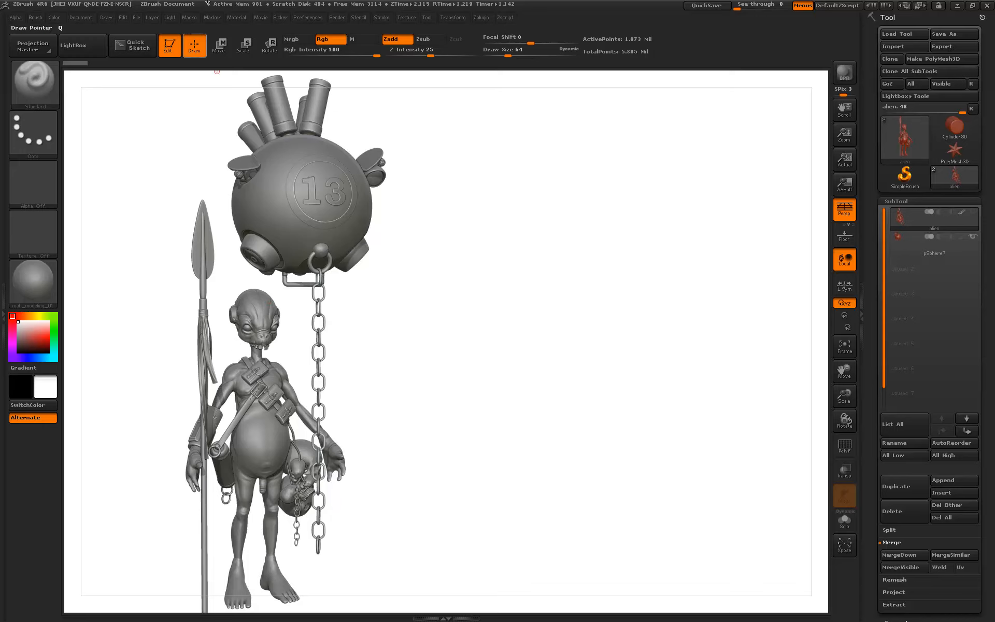
pyautogui.click(82, 18)
pyautogui.click(154, 115)
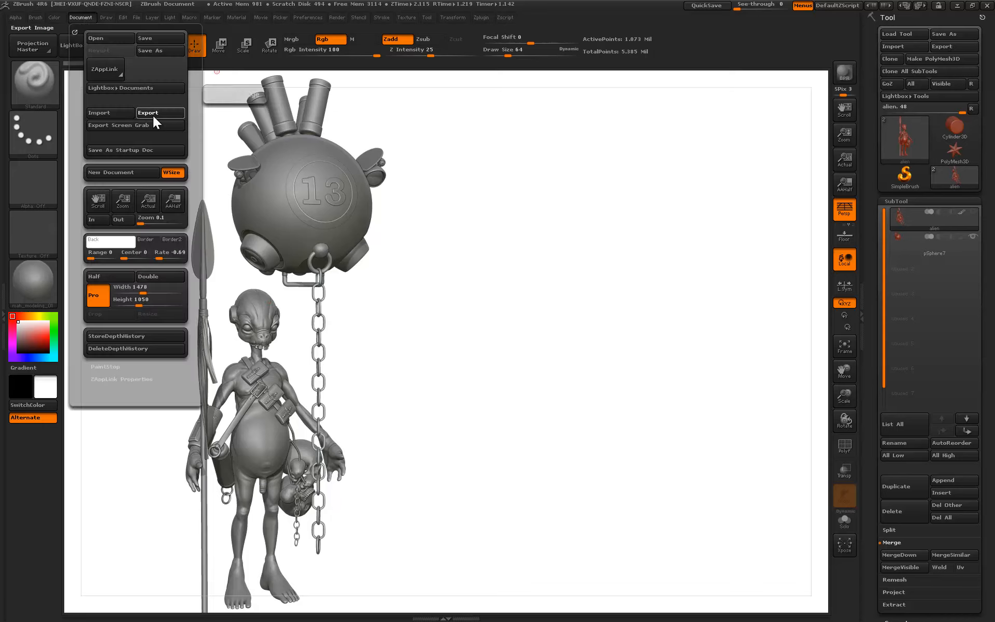
pyautogui.write('a')
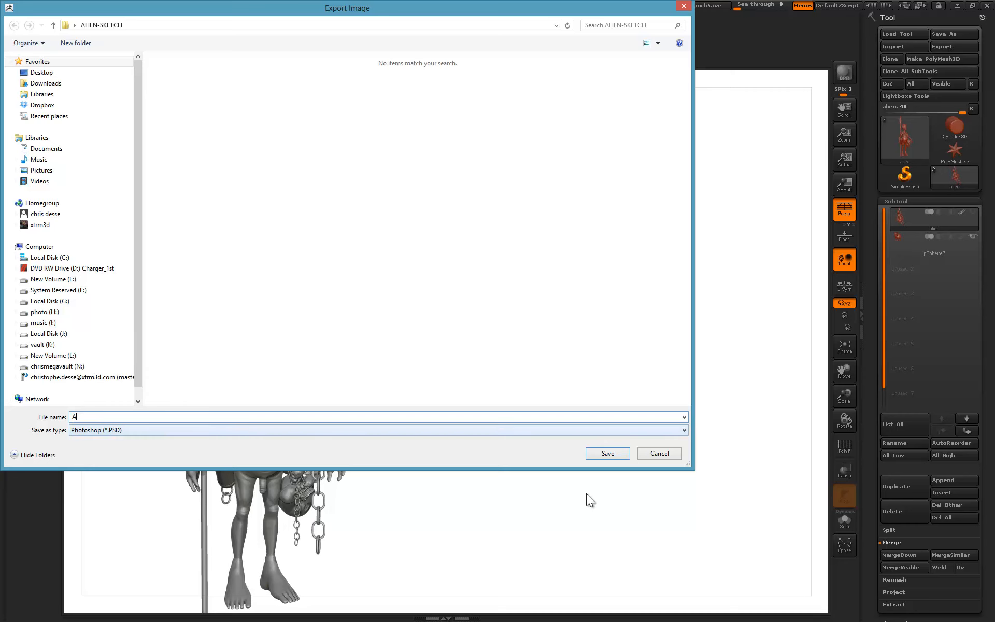
pyautogui.click(605, 456)
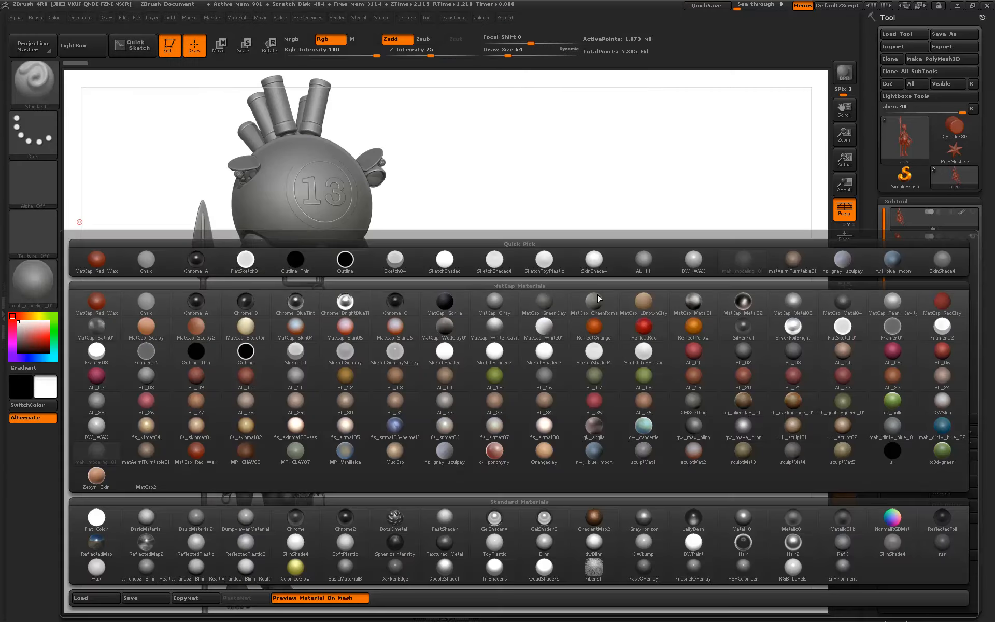
# - Export a BPR render of the alien with the SketchShaded material as the Photoshop file B in the same folder
pyautogui.click(34, 283)
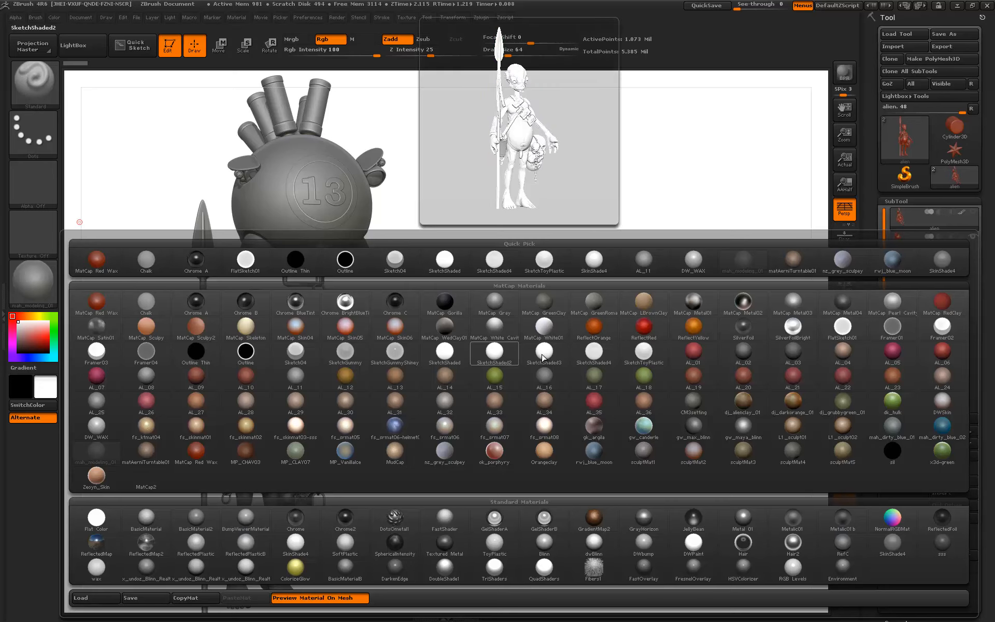
pyautogui.click(445, 352)
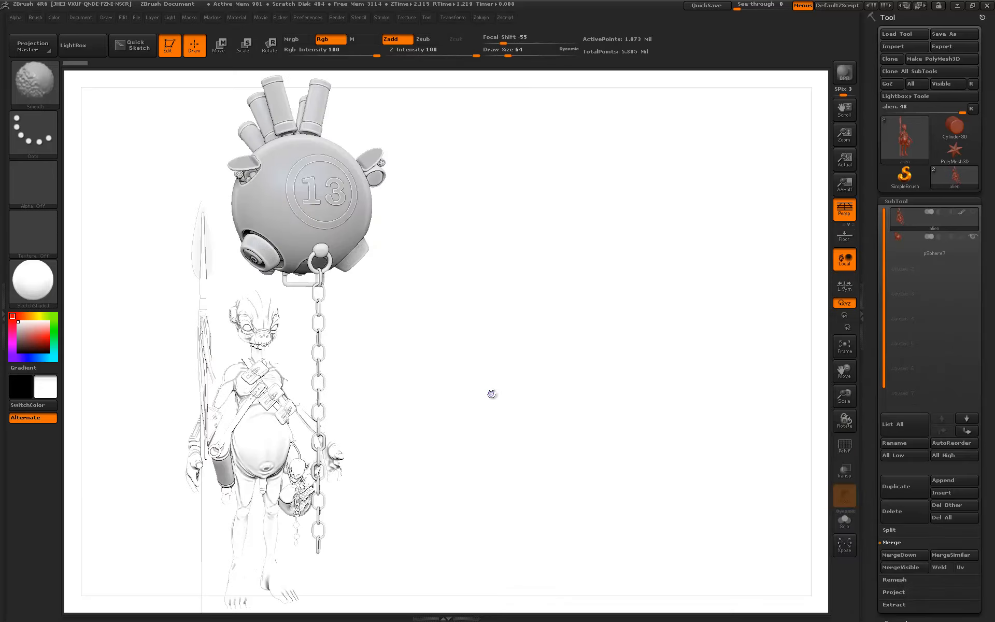
pyautogui.hotkey('shift', 'r')
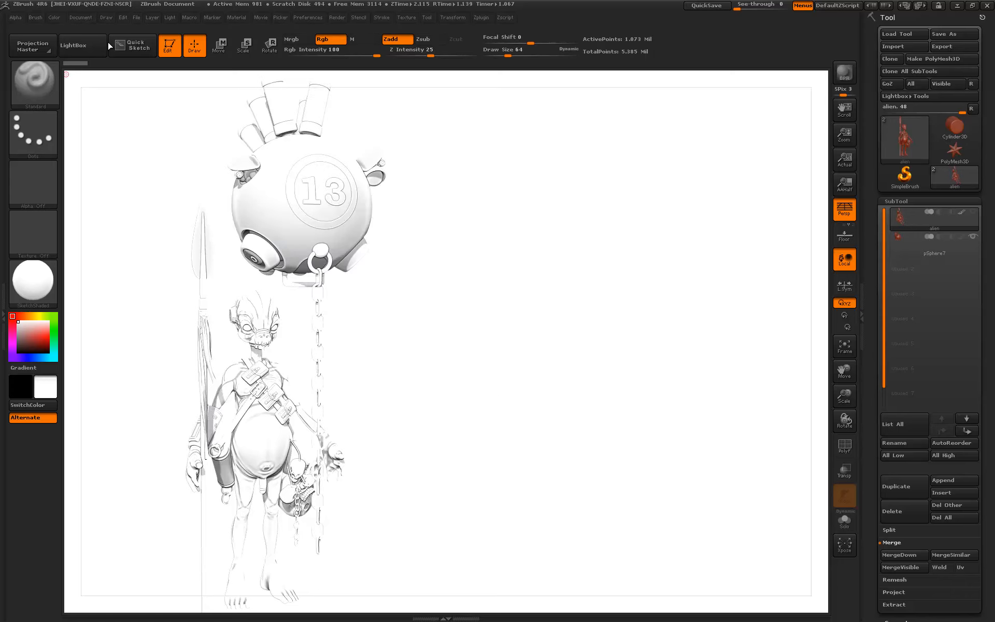
pyautogui.click(79, 18)
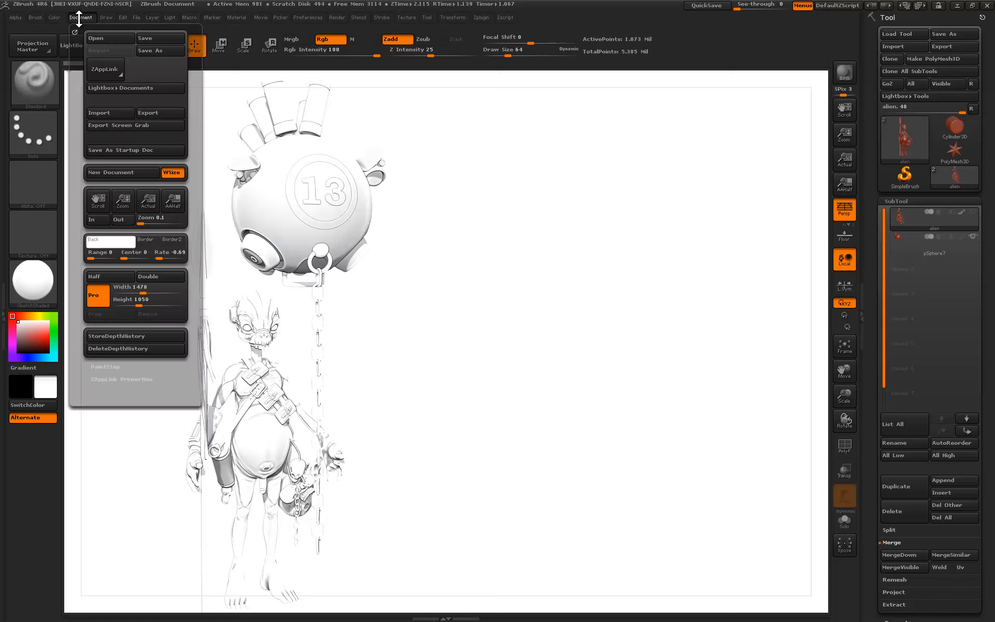
pyautogui.click(148, 113)
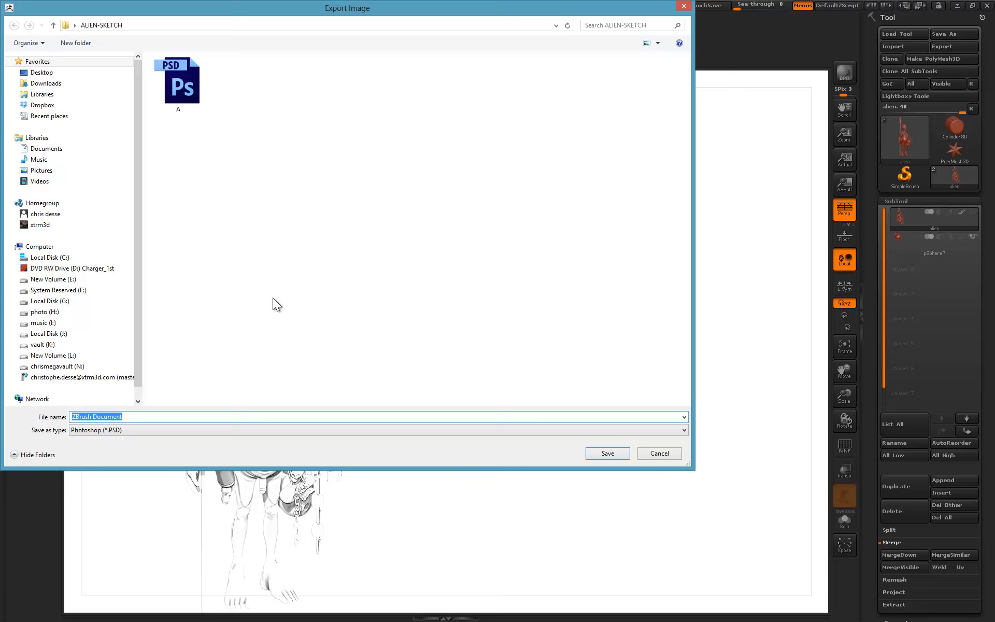
pyautogui.write('B')
pyautogui.press('Return')
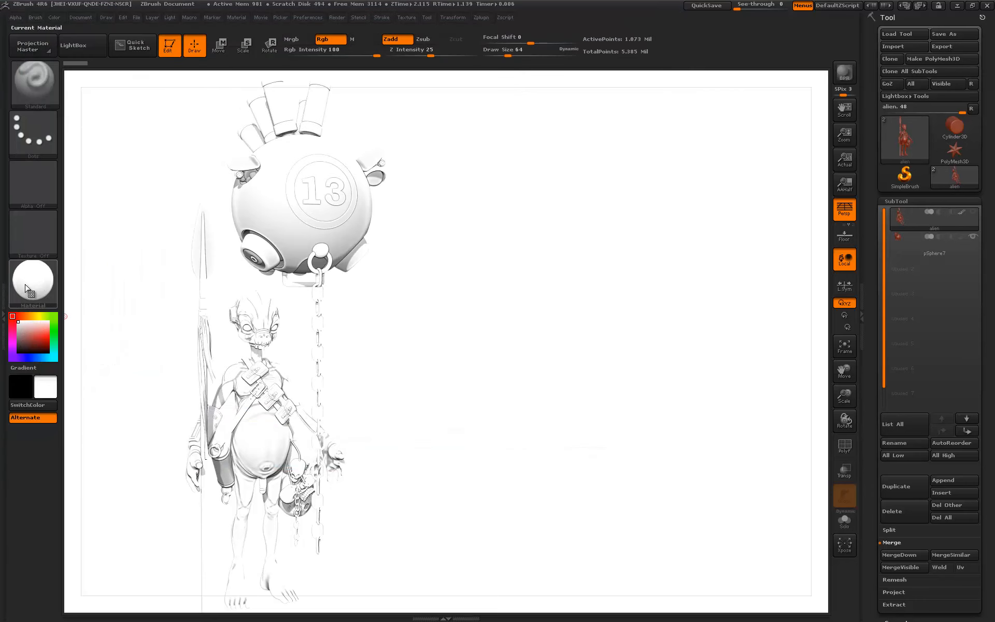
# - Export a render of the alien with the FlatSketch01 material as the Photoshop file C in the same folder
pyautogui.click(28, 288)
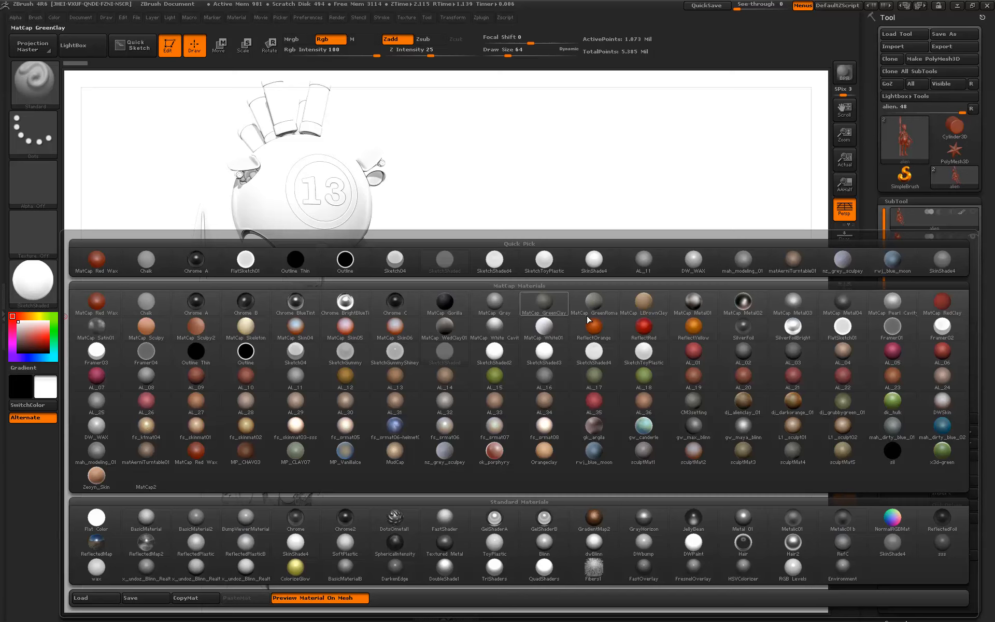
pyautogui.click(832, 325)
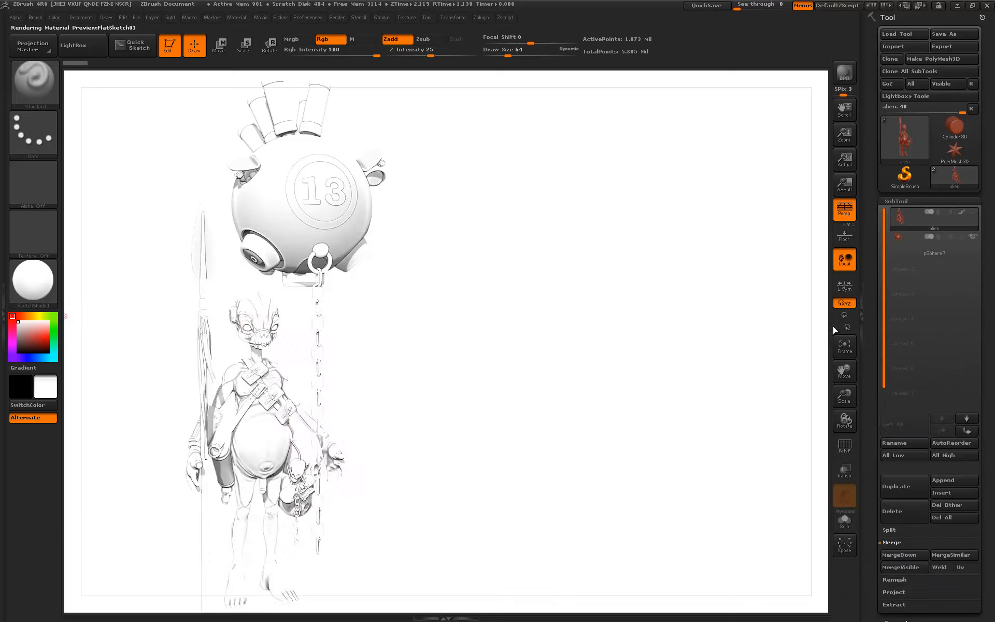
pyautogui.click(33, 283)
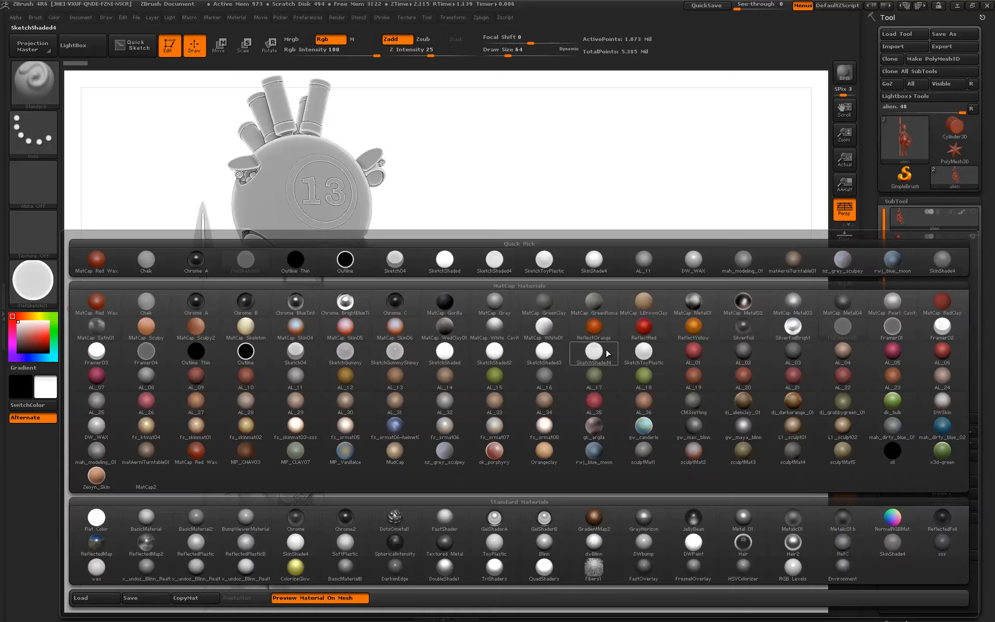
pyautogui.click(834, 327)
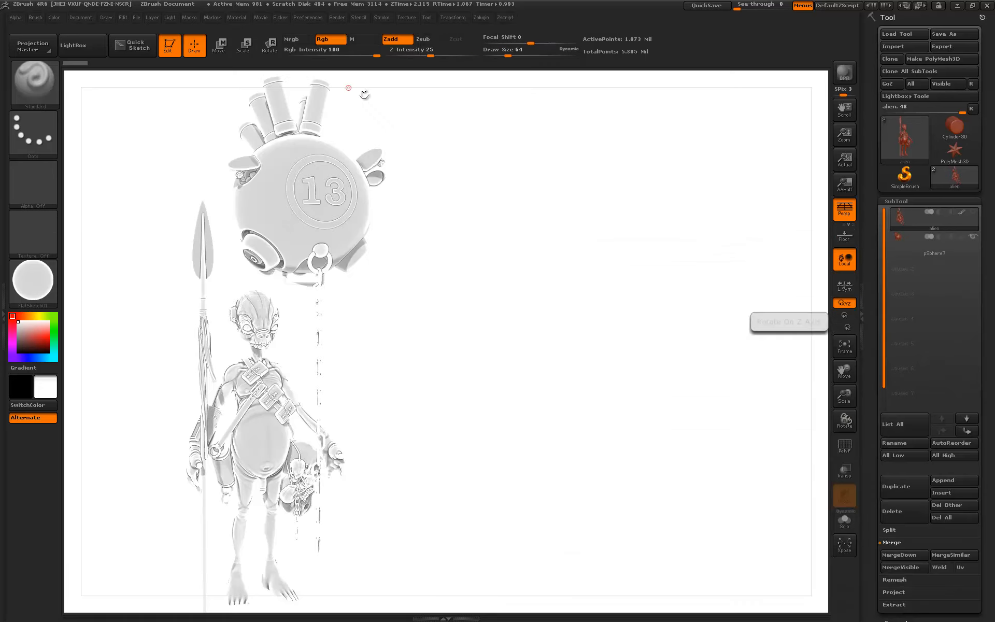
pyautogui.click(79, 18)
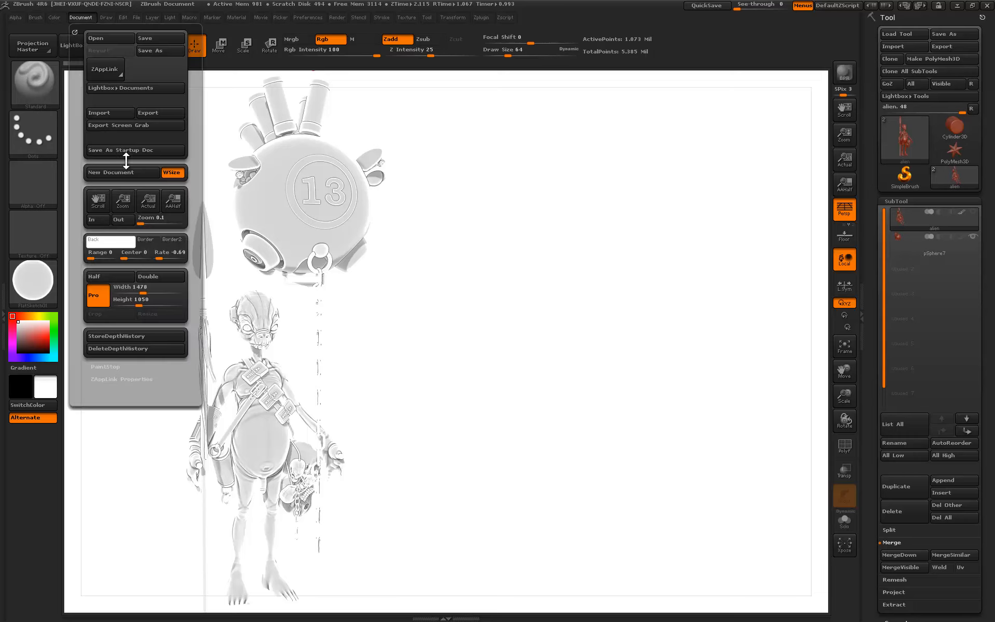
pyautogui.click(148, 113)
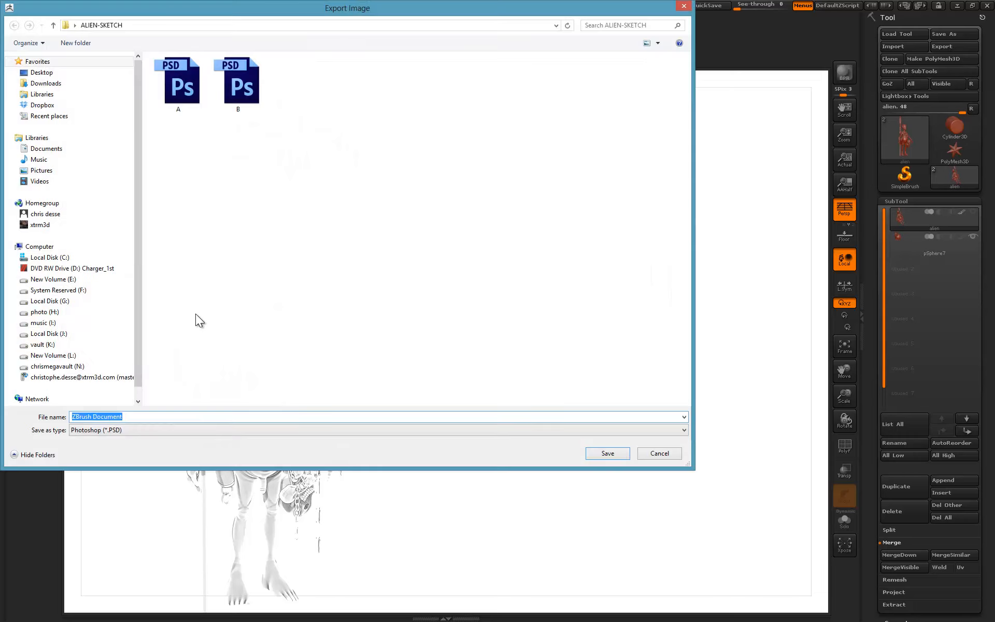
pyautogui.write('C')
pyautogui.press('Return')
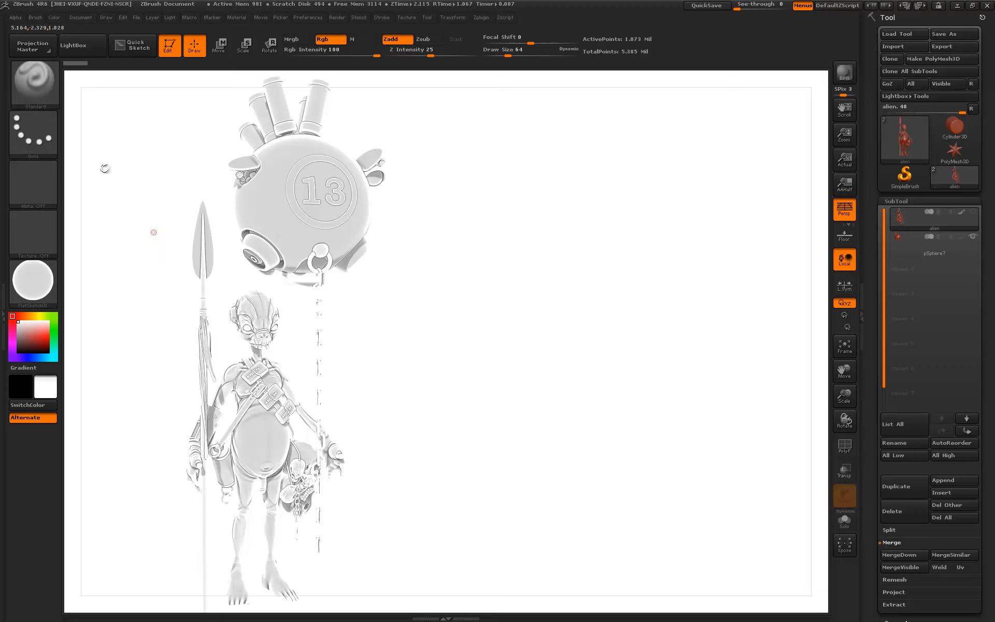
# - Set the document background colour to black and apply the Outline Thin material to the alien model
pyautogui.moveTo(31, 269)
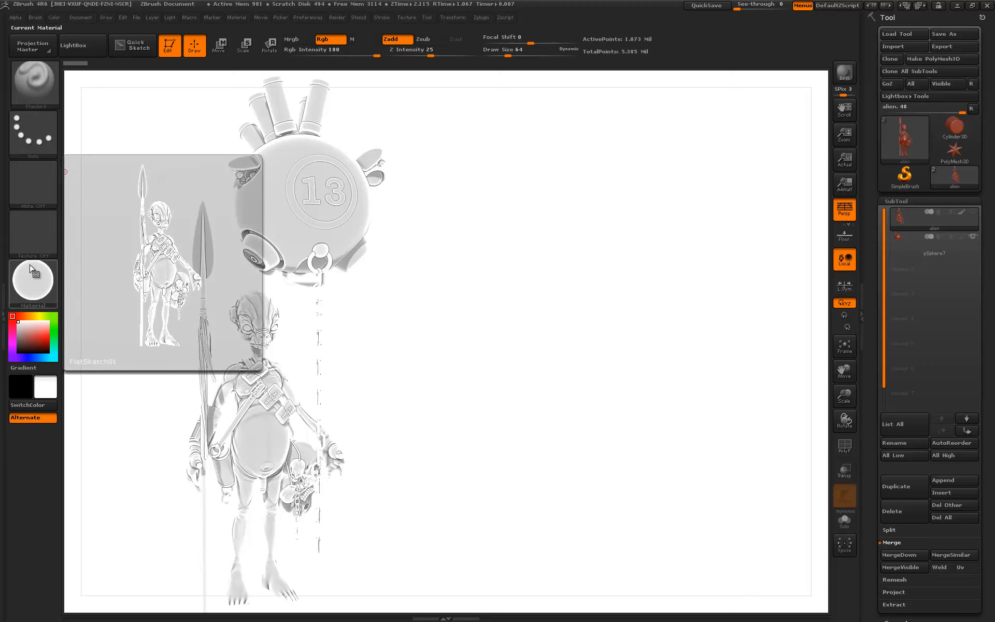
pyautogui.click(80, 17)
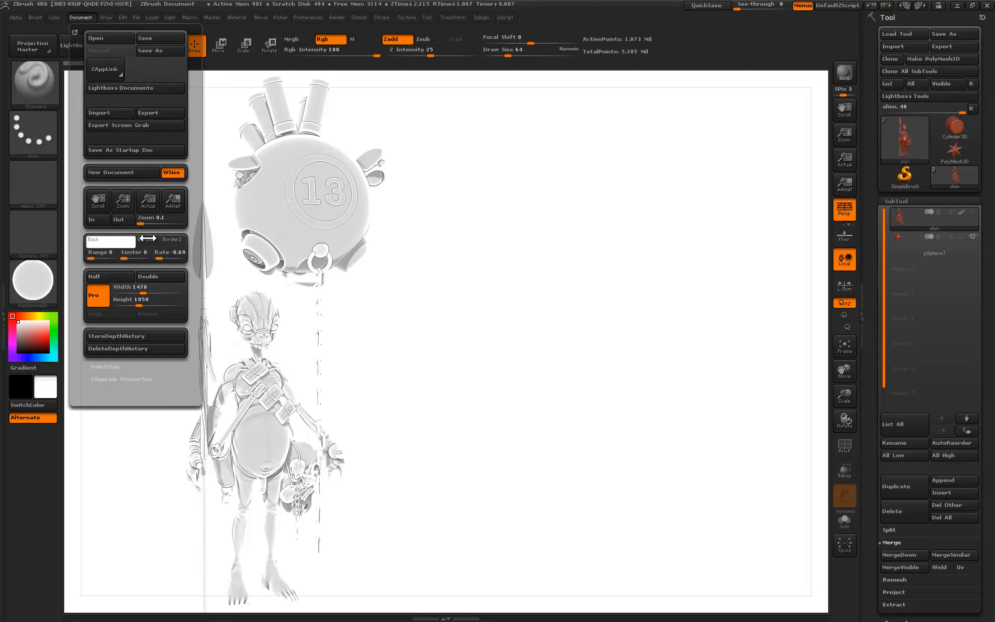
pyautogui.moveTo(117, 243); pyautogui.dragTo(25, 385)
pyautogui.click(33, 280)
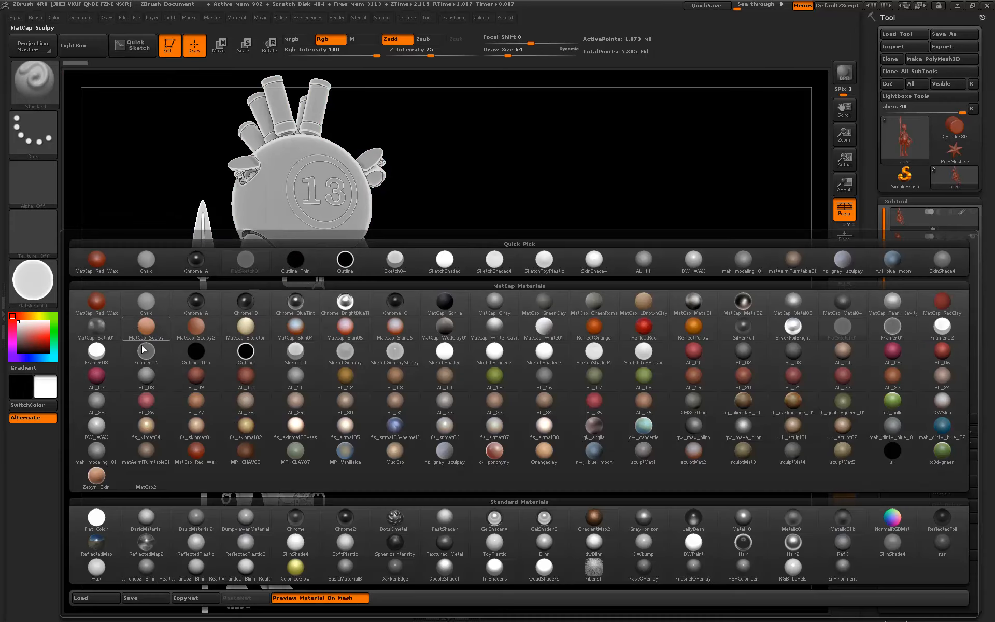
pyautogui.click(193, 355)
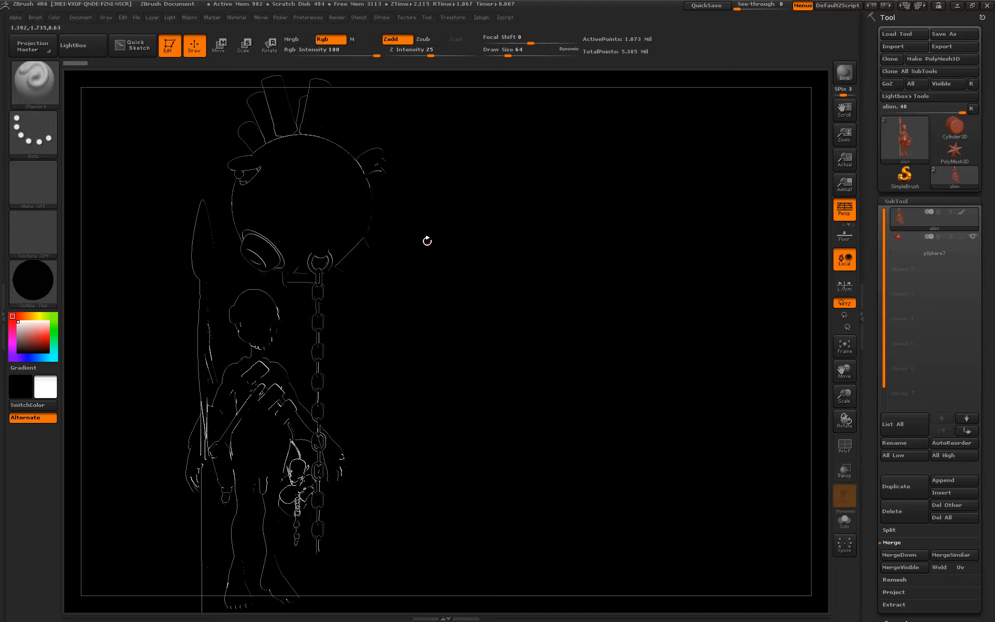
# - Export a BPR render of the alien with the Outline Thin material as the Photoshop file D in the ALIEN-SKETCH folder
pyautogui.press('shift')
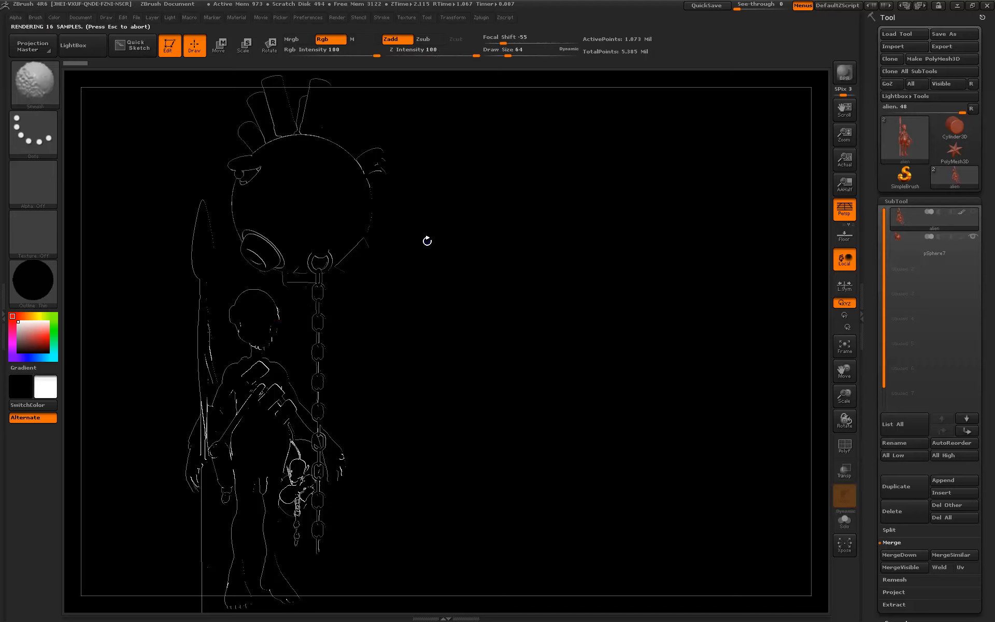
pyautogui.click(81, 18)
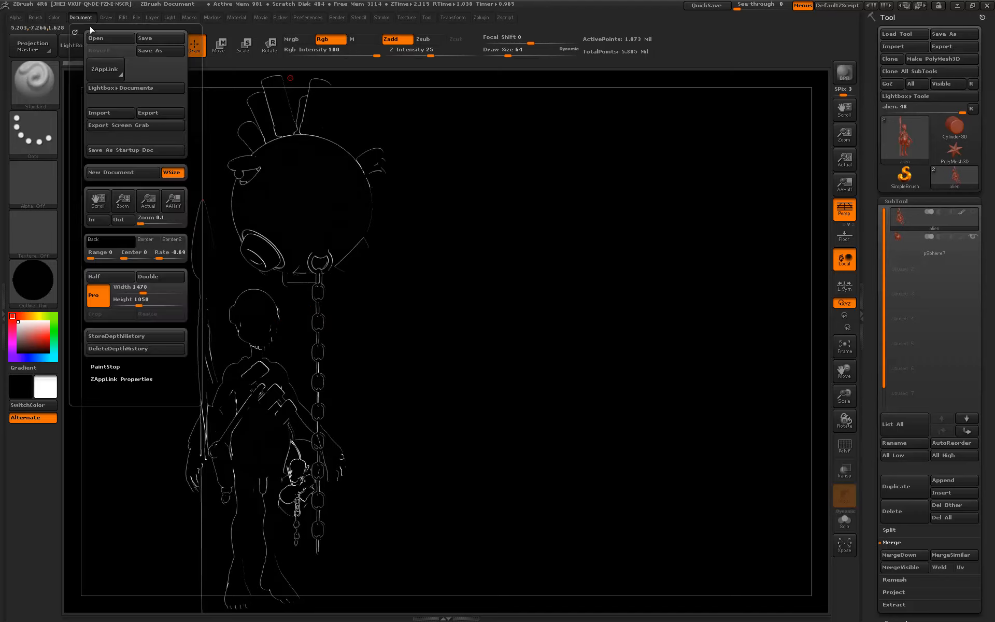
pyautogui.click(161, 113)
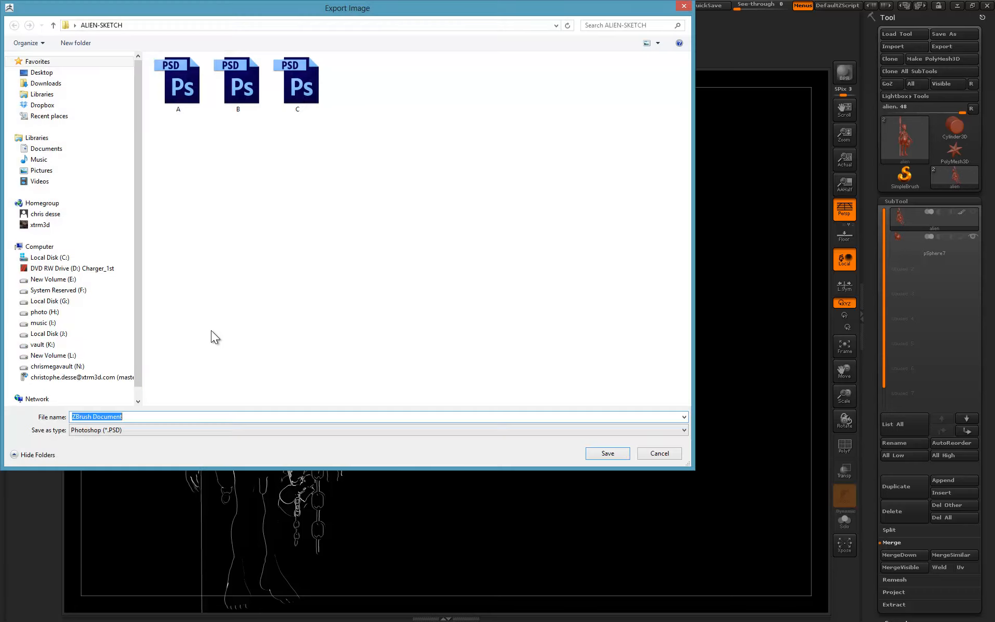
pyautogui.write('D')
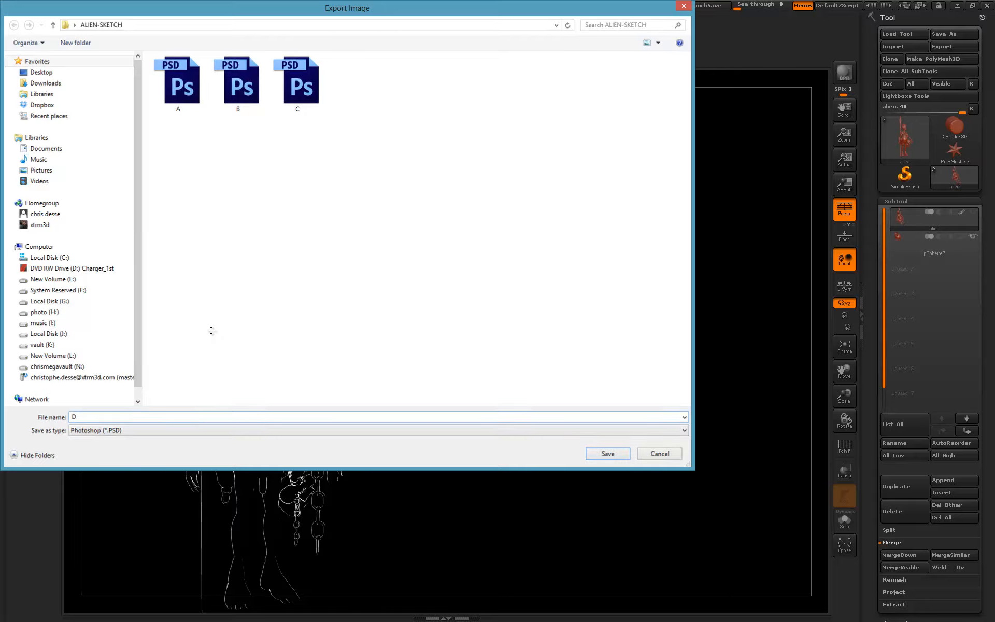
pyautogui.press('Return')
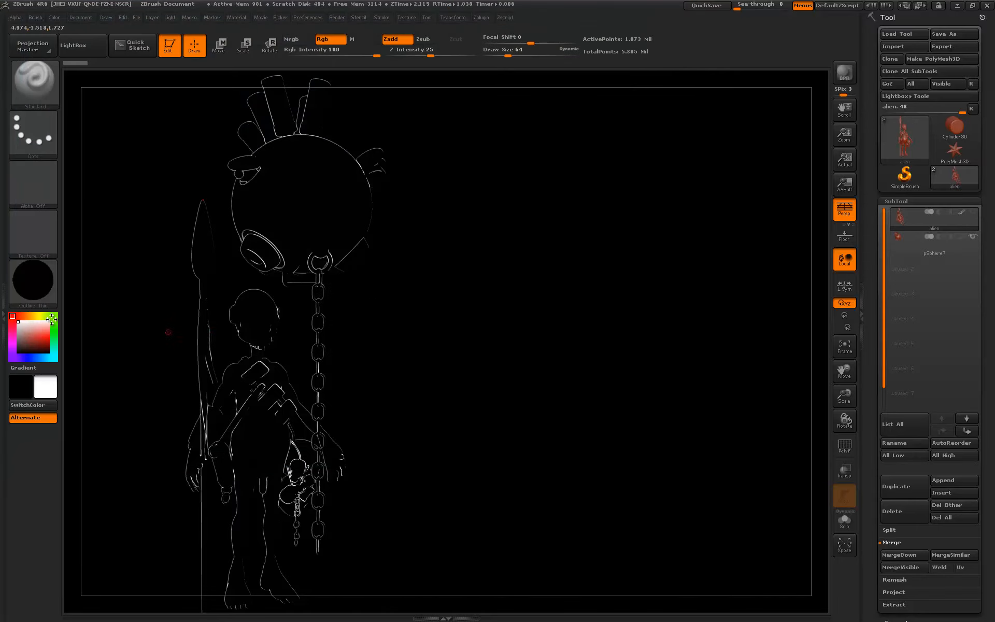
# - Apply the mah_modeling_01 material to the alien and set the document background colour to white
pyautogui.click(44, 290)
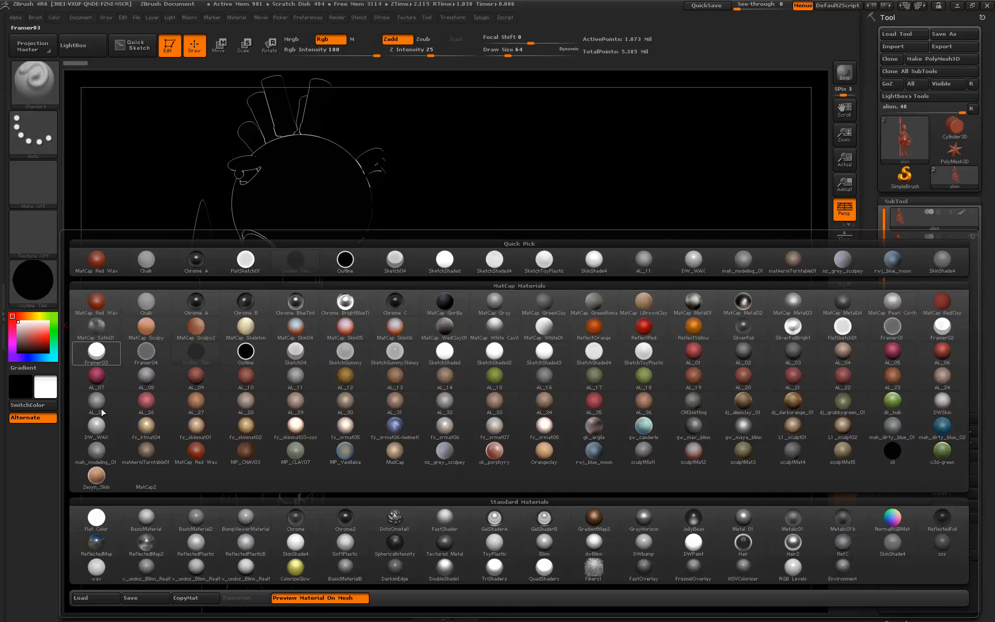
pyautogui.click(96, 450)
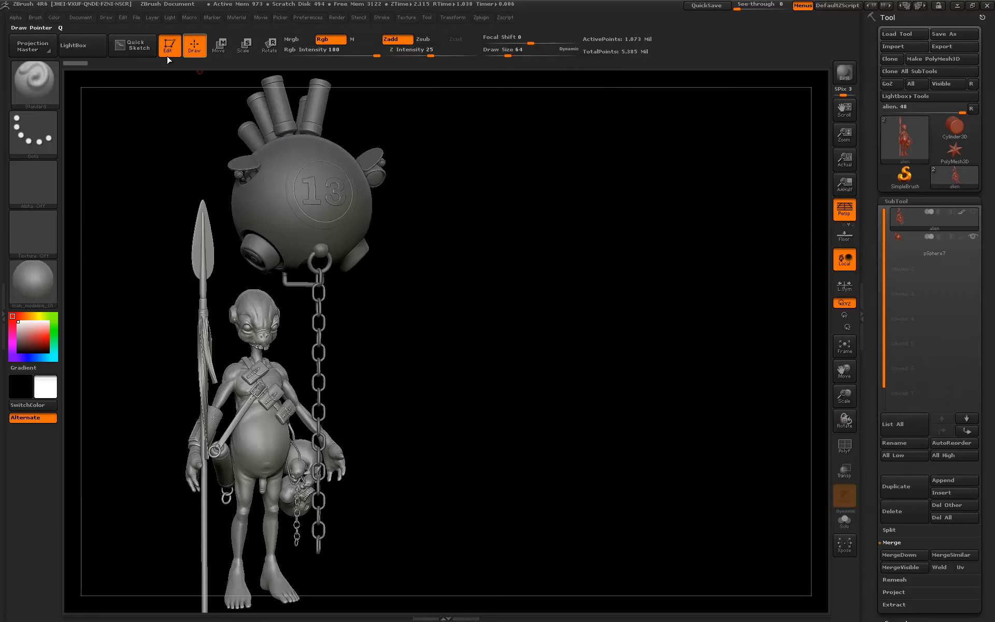
pyautogui.click(81, 17)
pyautogui.moveTo(99, 243); pyautogui.dragTo(46, 387)
# - Hide the pSphere7 subtool and frame a three-quarter close-up of the alien's upper body
pyautogui.moveTo(619, 383); pyautogui.dragTo(804, 367)
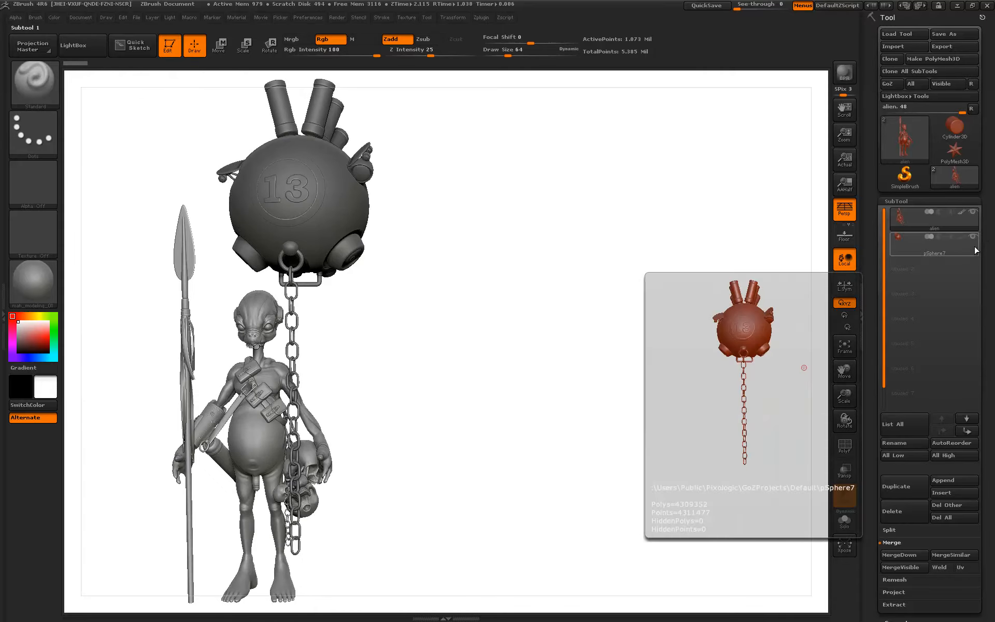
pyautogui.click(973, 237)
pyautogui.moveTo(847, 395); pyautogui.dragTo(861, 458)
pyautogui.moveTo(841, 368); pyautogui.dragTo(993, 366)
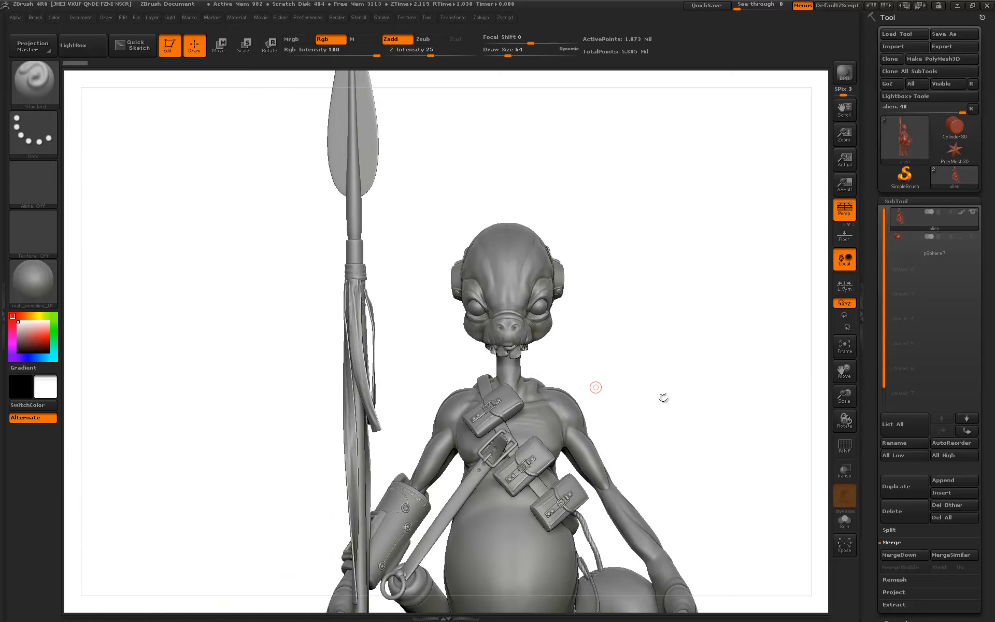
pyautogui.moveTo(663, 397); pyautogui.dragTo(645, 401)
pyautogui.moveTo(850, 372); pyautogui.dragTo(875, 351)
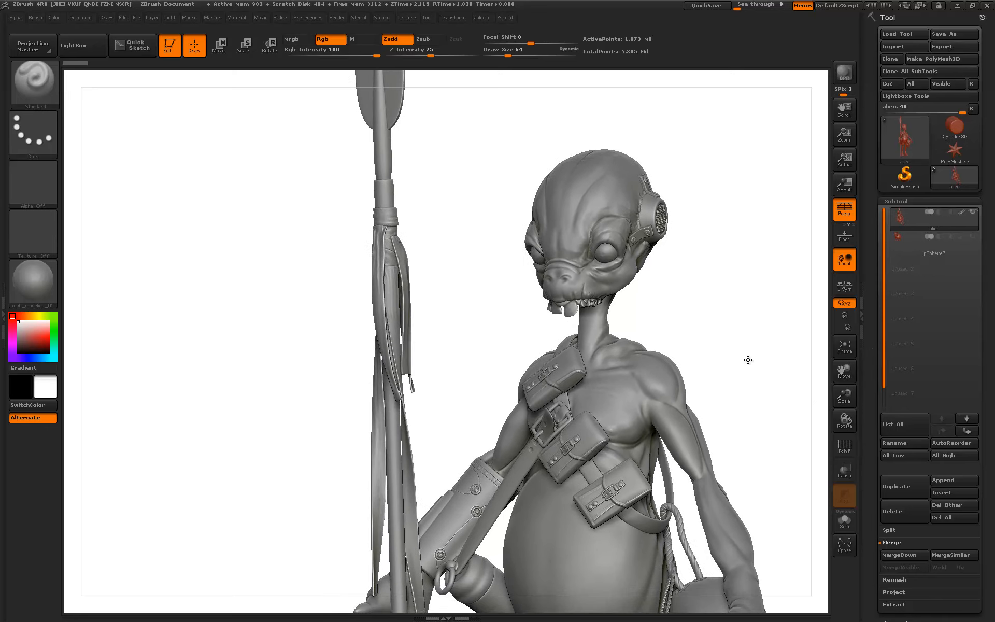
pyautogui.moveTo(747, 357); pyautogui.dragTo(747, 360)
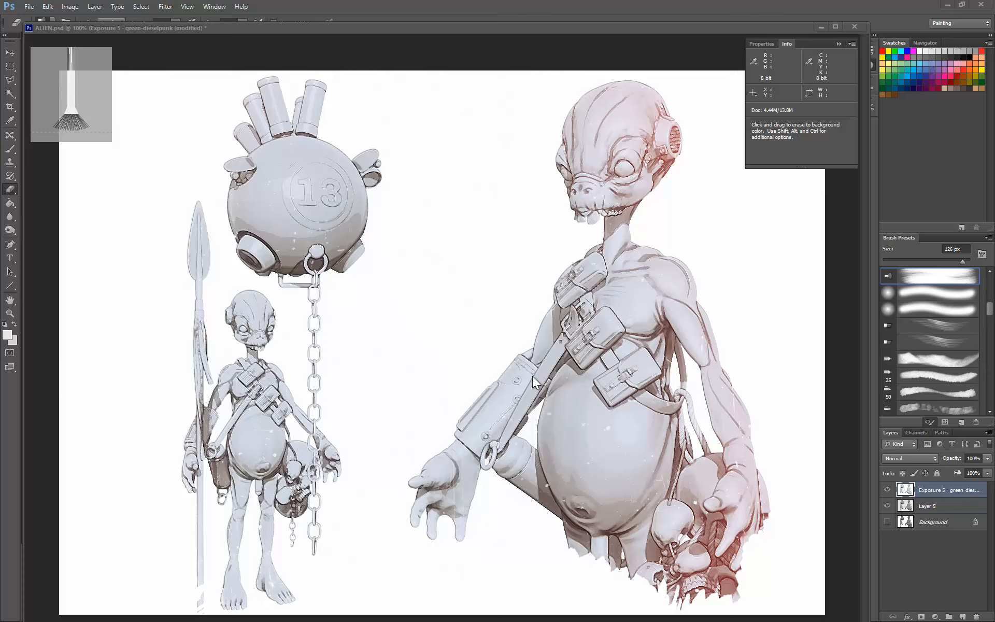
pyautogui.click(167, 5)
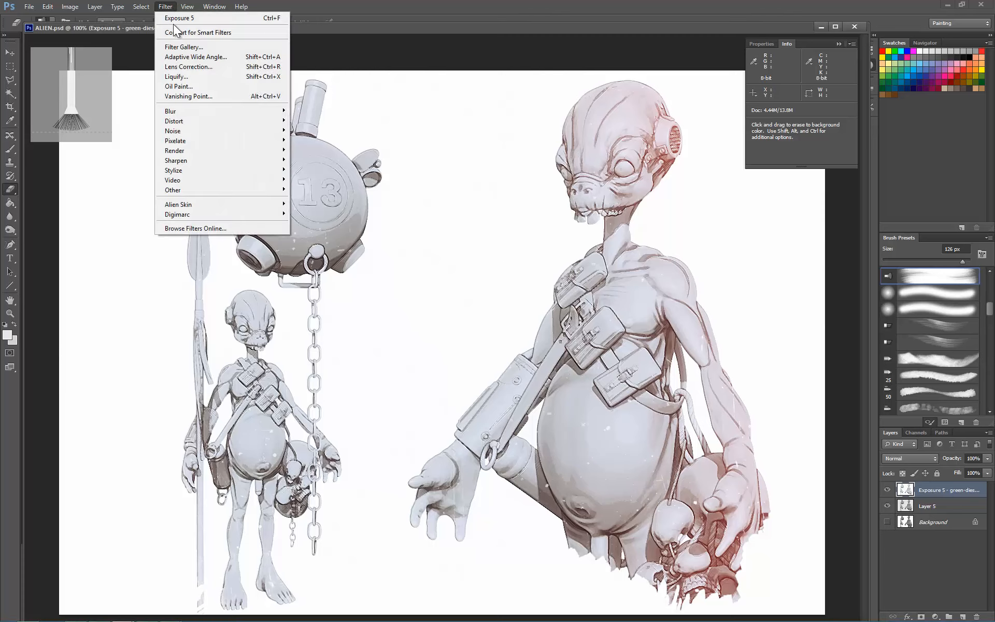
pyautogui.moveTo(192, 159)
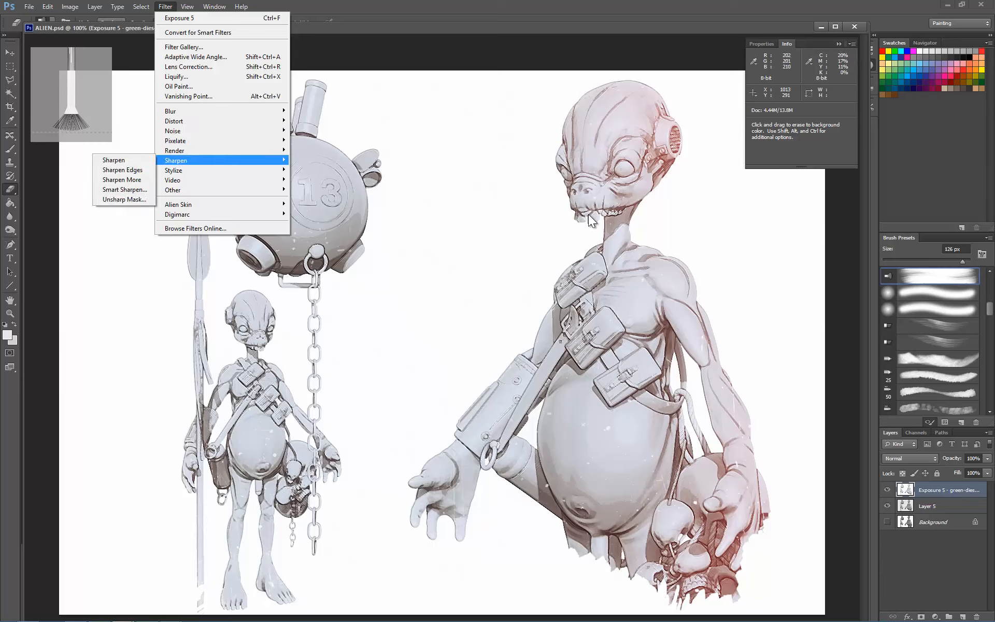
pyautogui.click(633, 87)
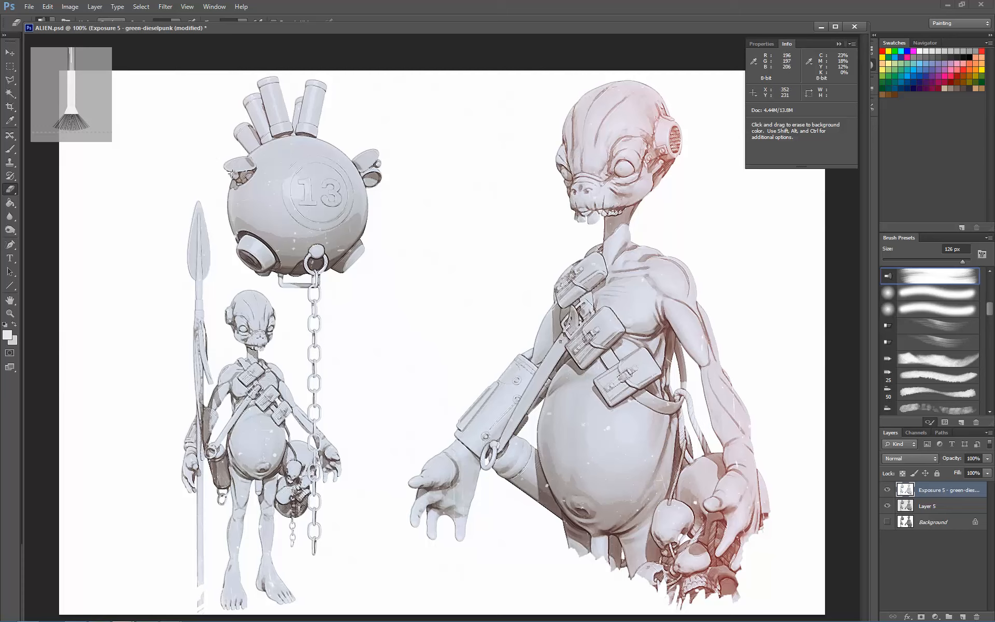
# - Compare the illustration with and without the Exposure 5 layer by toggling that layer's visibility
pyautogui.click(887, 491)
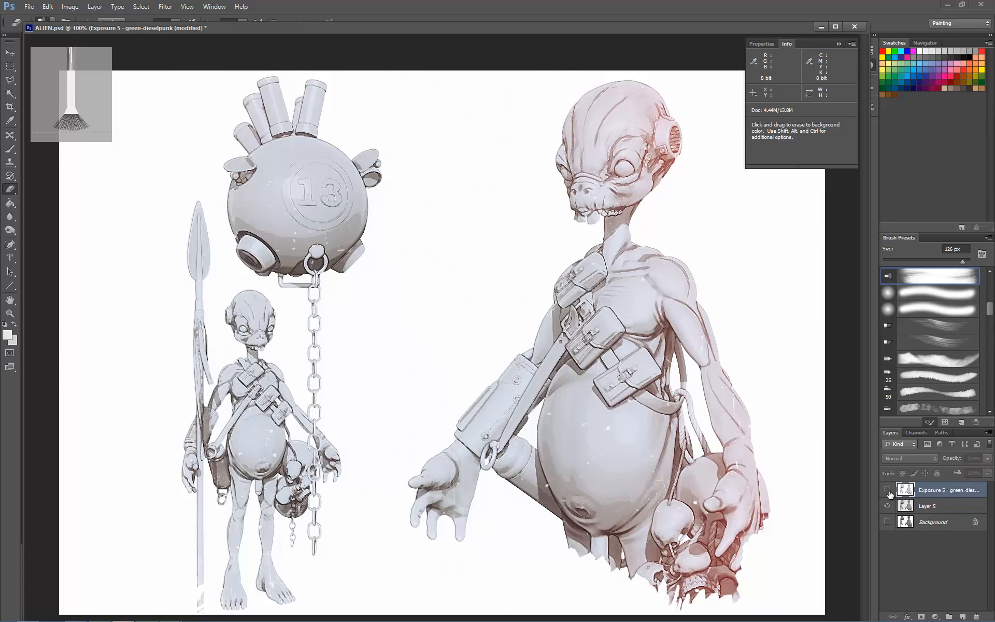
pyautogui.click(887, 490)
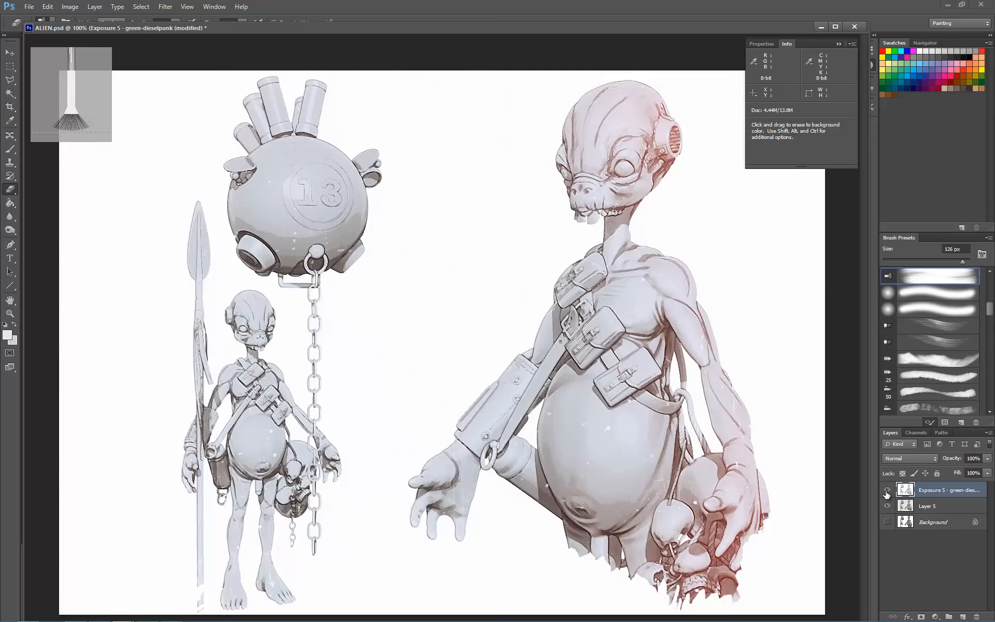
pyautogui.click(887, 490)
pyautogui.click(888, 490)
# - Copy the free-paper-texture-6.jpg image from the web browser and paste it into ALIEN.psd as a new layer
pyautogui.moveTo(518, 619); pyautogui.dragTo(353, 90)
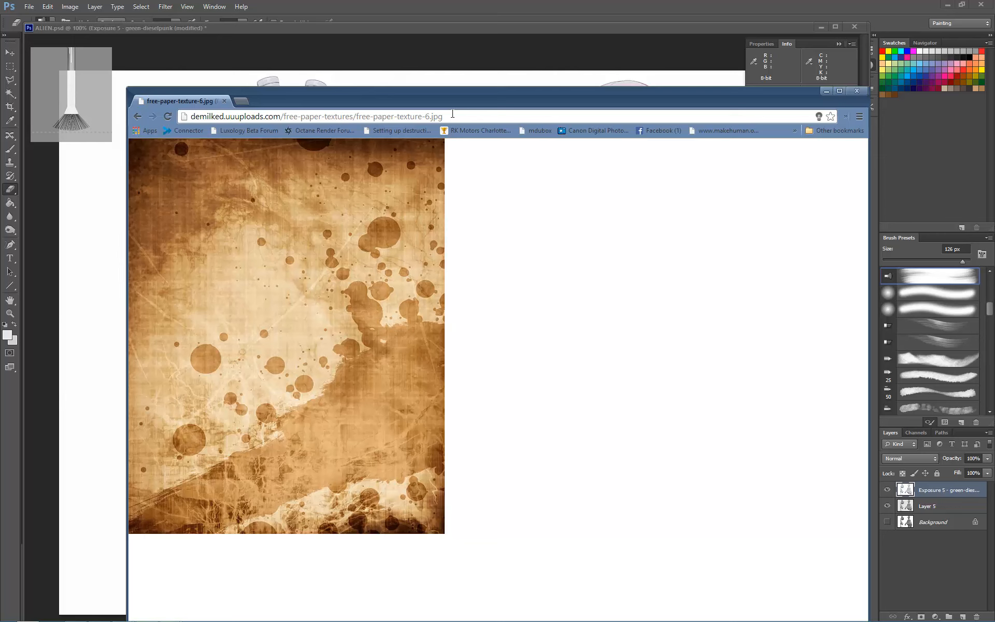
pyautogui.moveTo(481, 104); pyautogui.dragTo(508, 621)
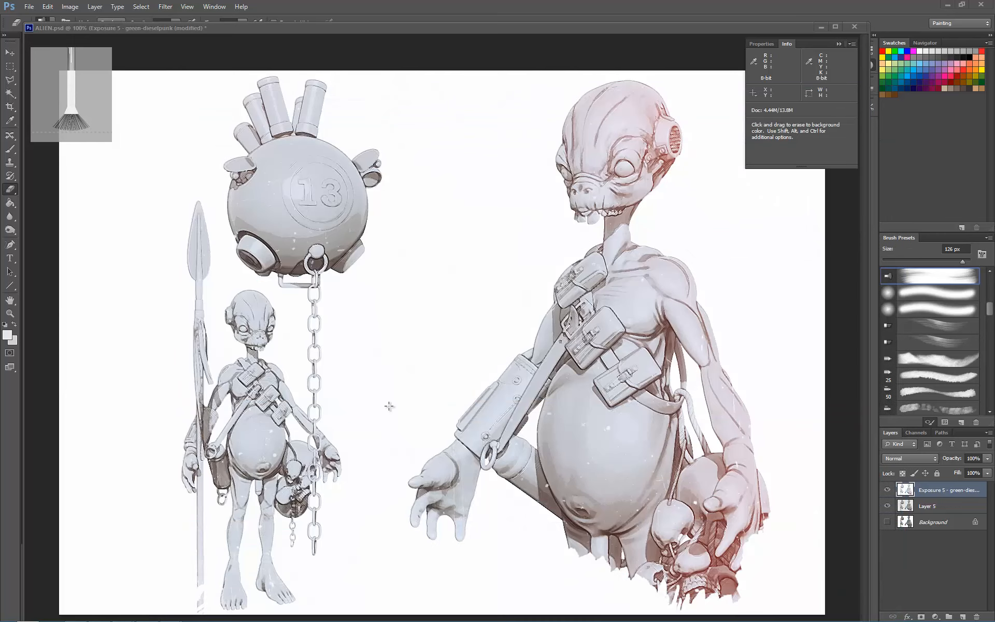
pyautogui.click(435, 367)
pyautogui.hotkey('ctrl', 'v')
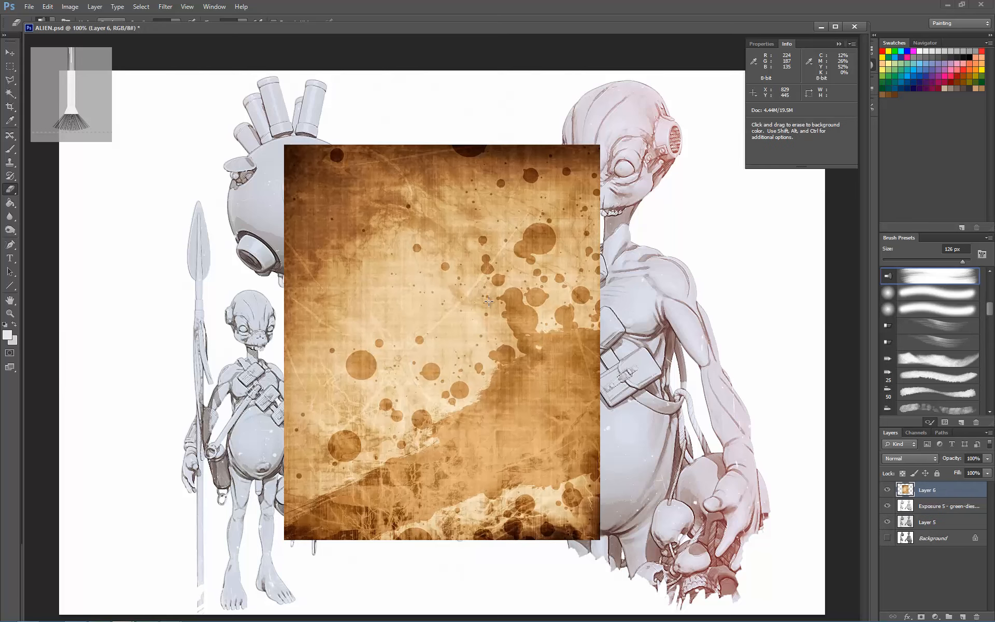
# - Free-transform the pasted paper texture so it stretches across the whole canvas
pyautogui.click(10, 66)
pyautogui.rightClick(349, 186)
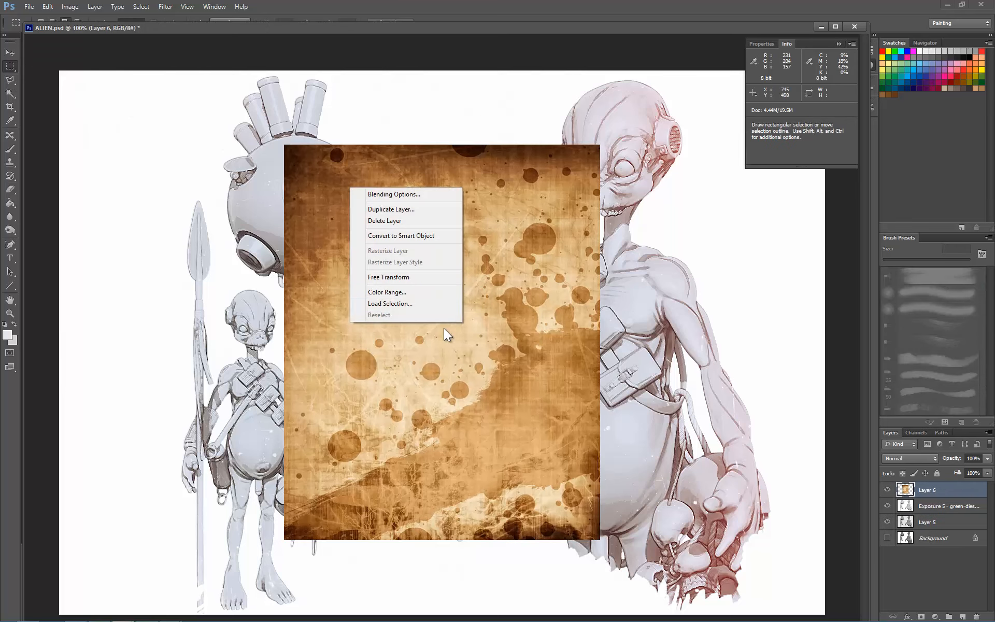
pyautogui.click(401, 276)
pyautogui.moveTo(291, 142); pyautogui.dragTo(7, 26)
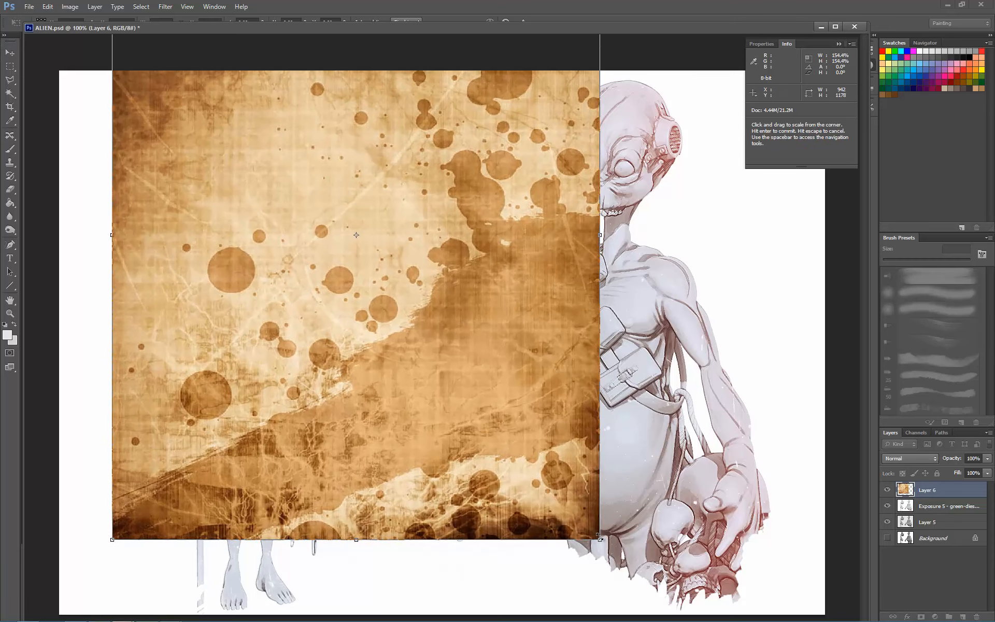
pyautogui.moveTo(600, 539); pyautogui.dragTo(824, 617)
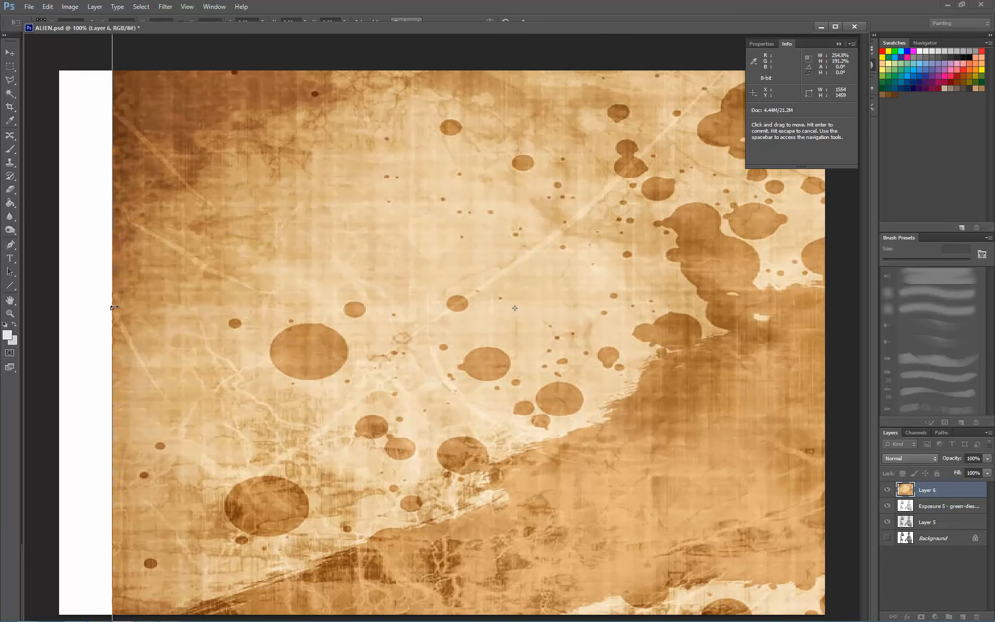
pyautogui.moveTo(102, 311); pyautogui.dragTo(58, 310)
pyautogui.press('Return')
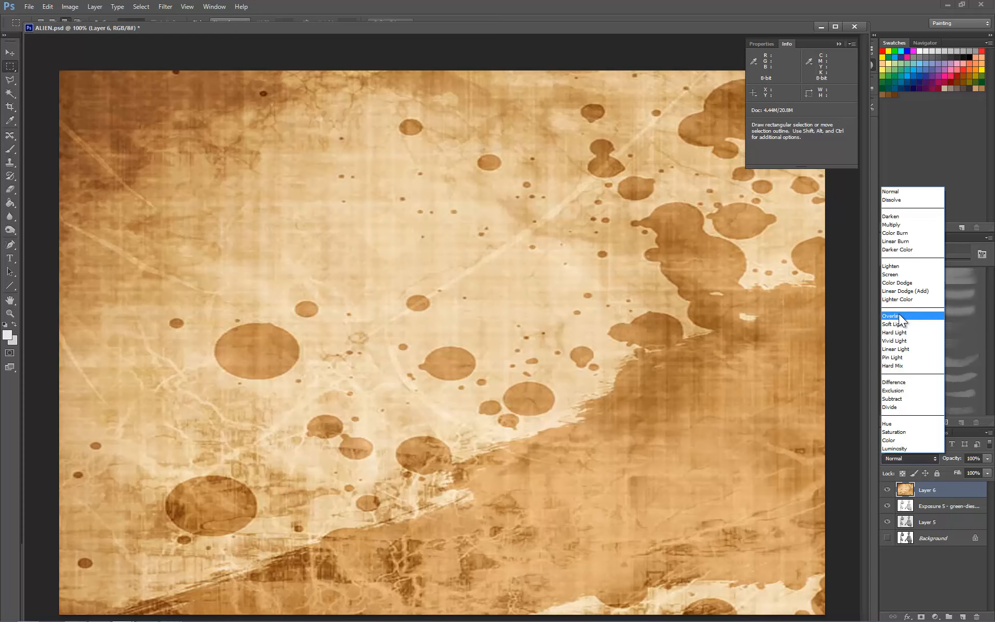
# - Try the Overlay and Lighten blending modes on the paper texture layer
pyautogui.click(899, 314)
pyautogui.click(920, 458)
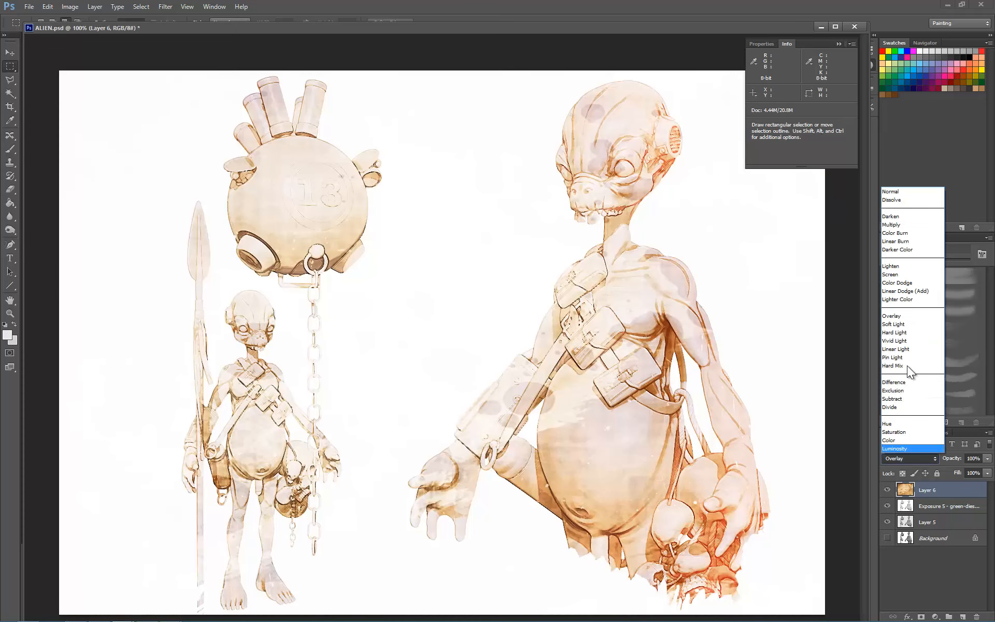
pyautogui.click(900, 267)
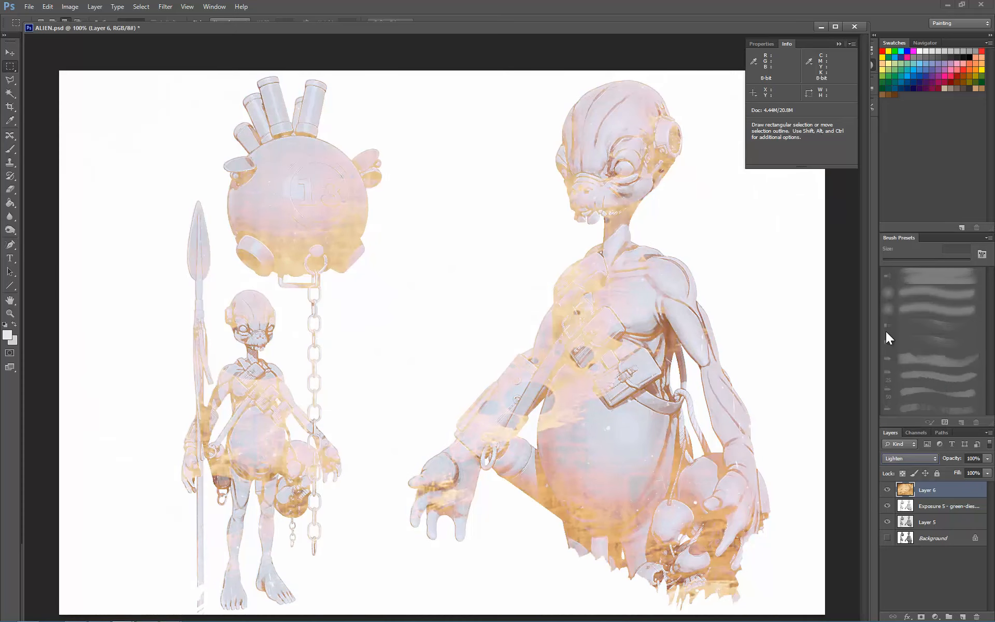
# - Blend the paper texture layer with Multiply at 7% opacity and merge it into the Exposure 5 layer below
pyautogui.click(904, 456)
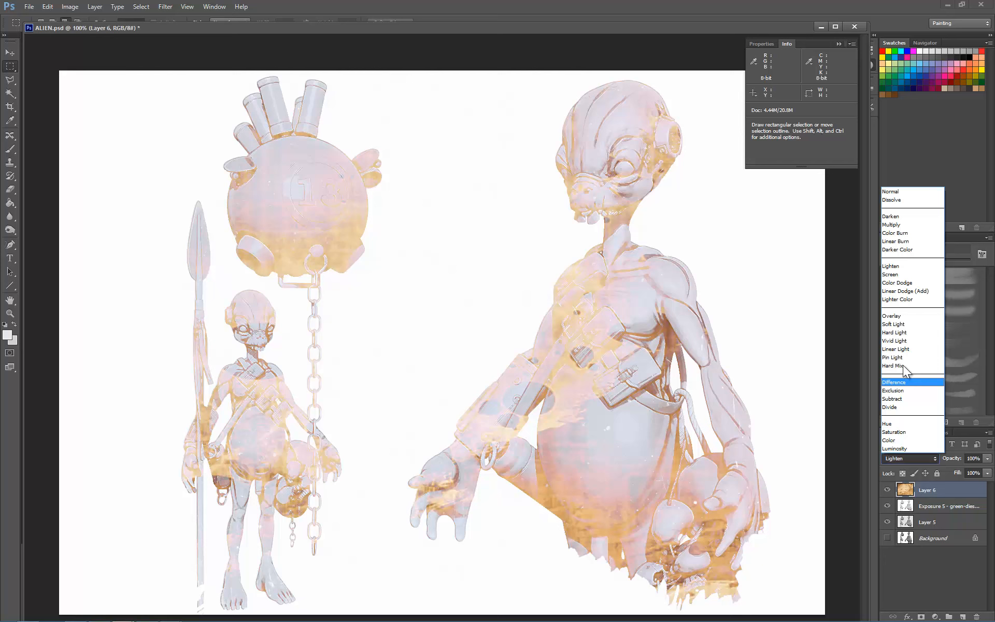
pyautogui.click(903, 226)
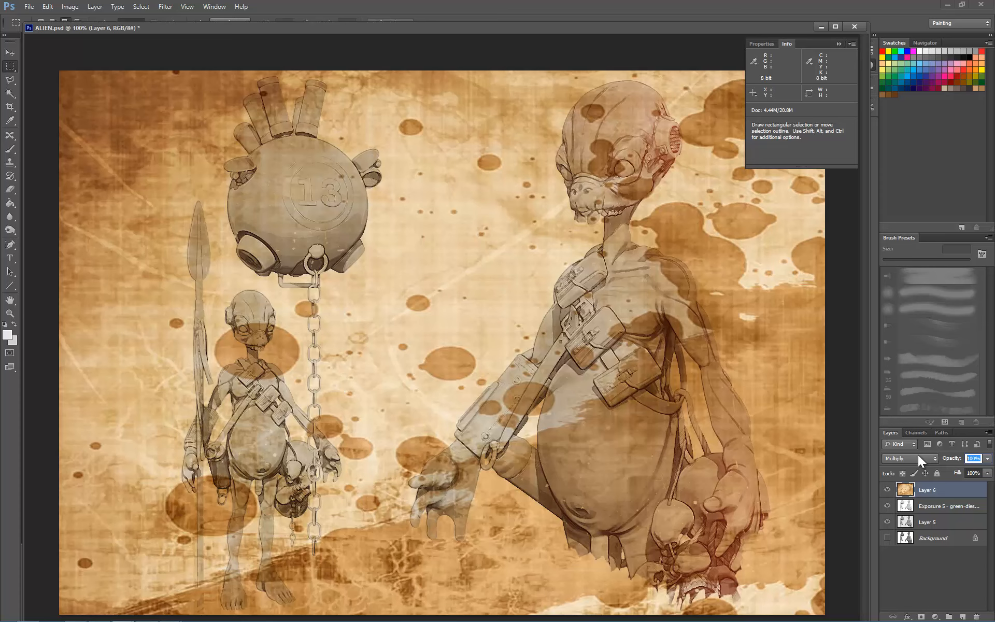
pyautogui.write('15')
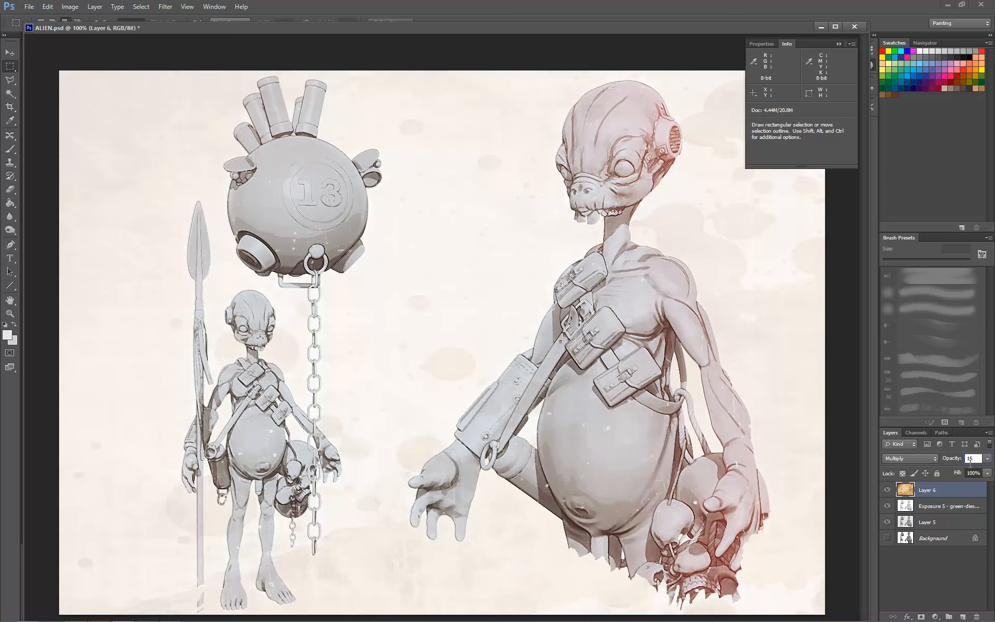
pyautogui.write('7')
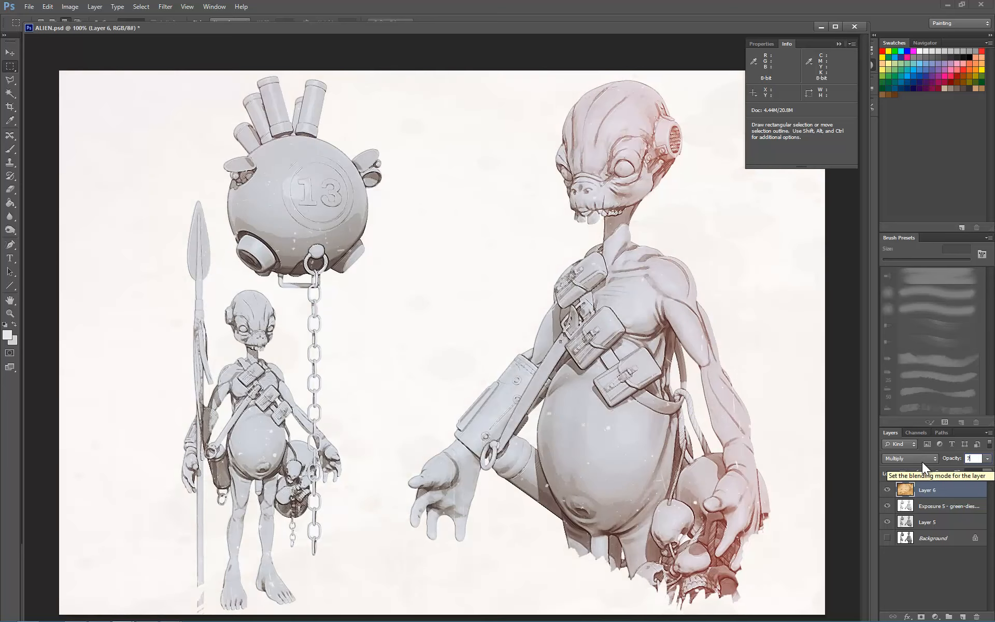
pyautogui.press('Return')
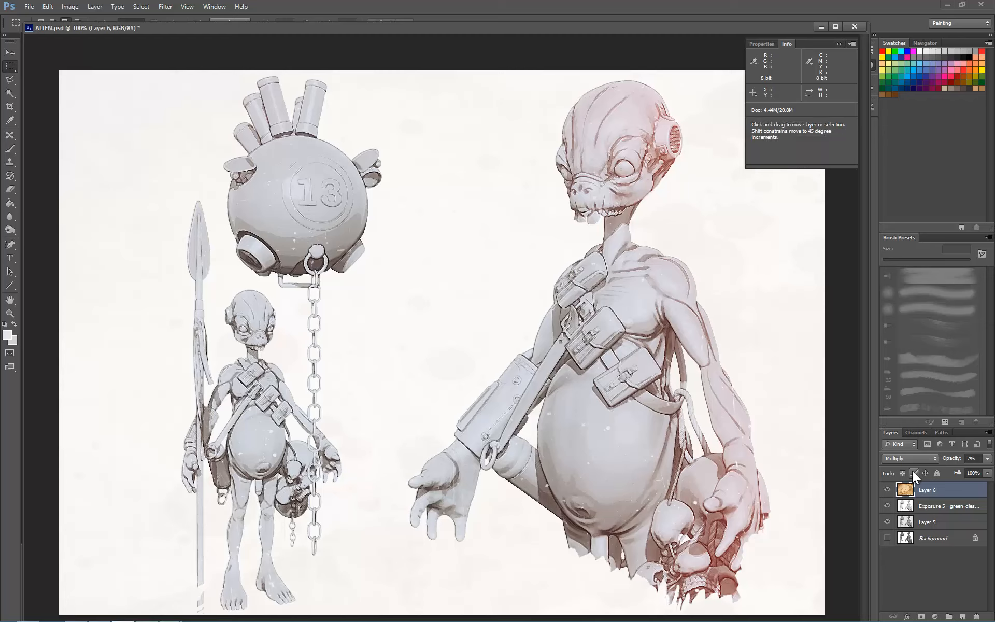
pyautogui.press('Delete')
# - Duplicate the merged Exposure 5 layer and add 2% uniform monochromatic noise to the copy
pyautogui.moveTo(953, 493); pyautogui.dragTo(962, 616)
pyautogui.click(164, 6)
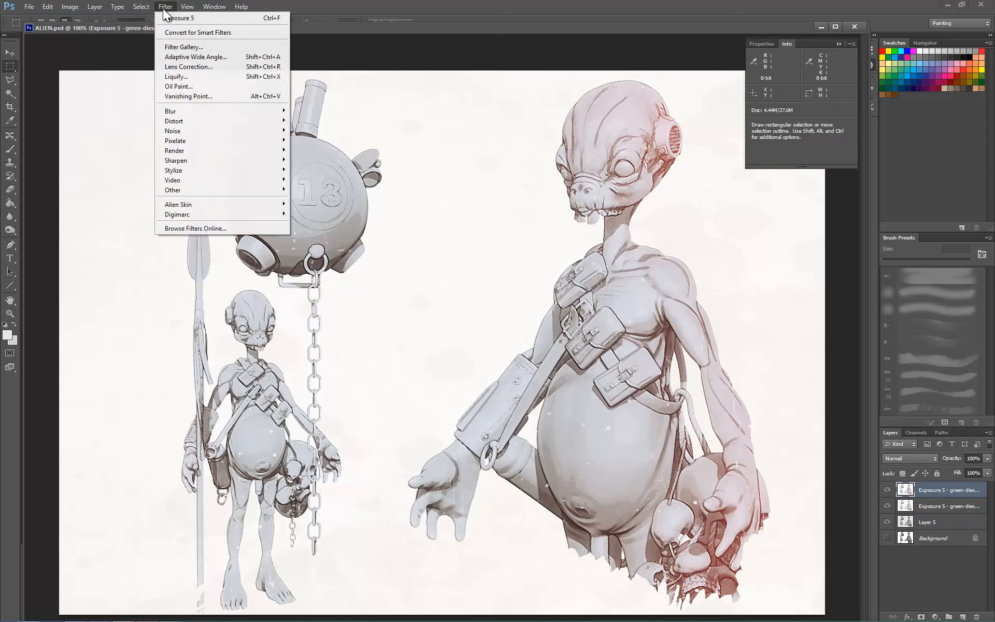
pyautogui.moveTo(174, 131)
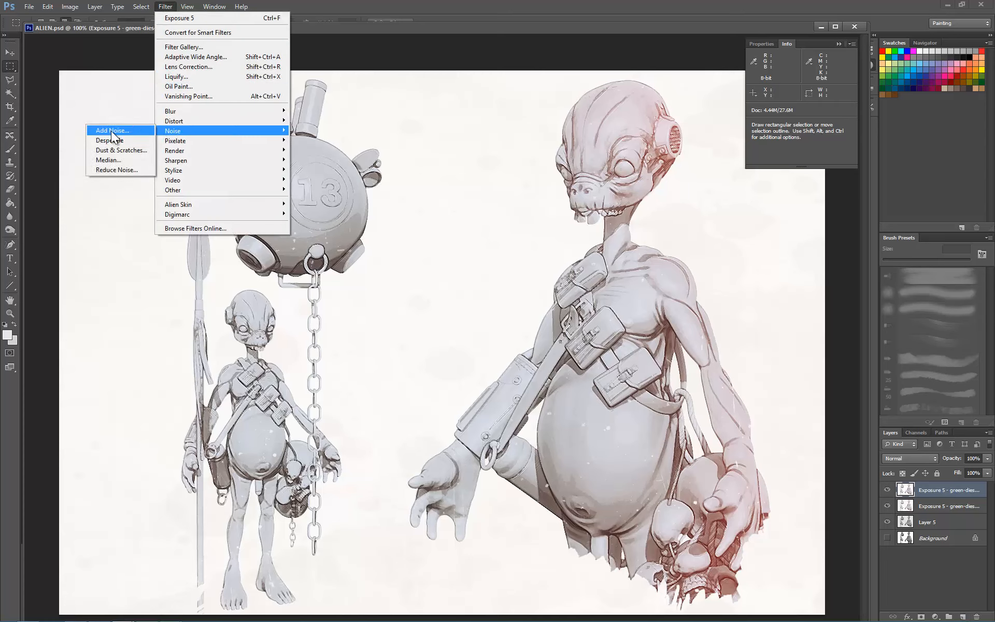
pyautogui.click(103, 131)
pyautogui.moveTo(400, 219); pyautogui.dragTo(398, 193)
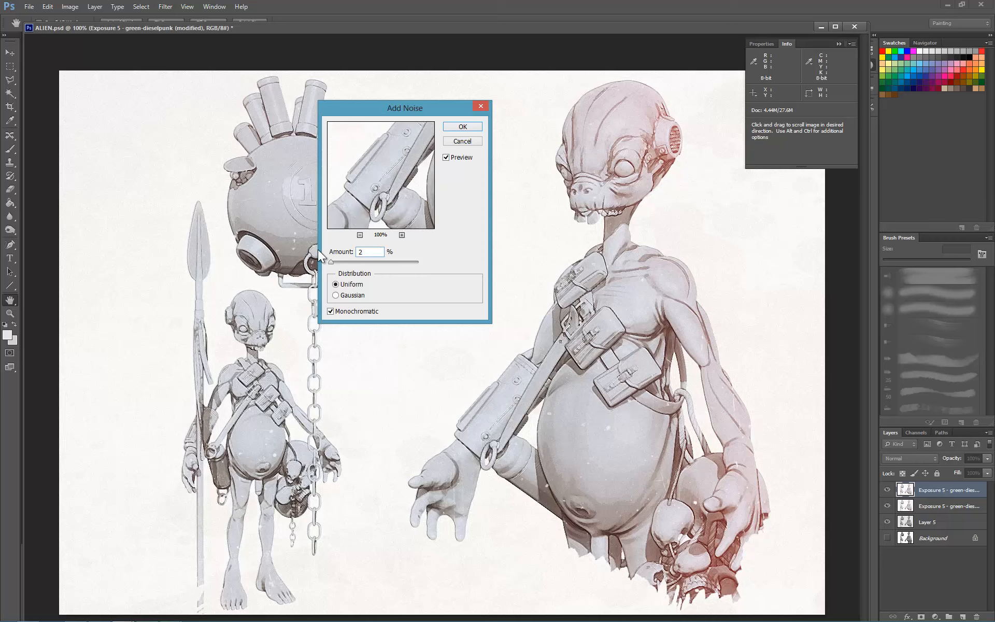
pyautogui.click(462, 126)
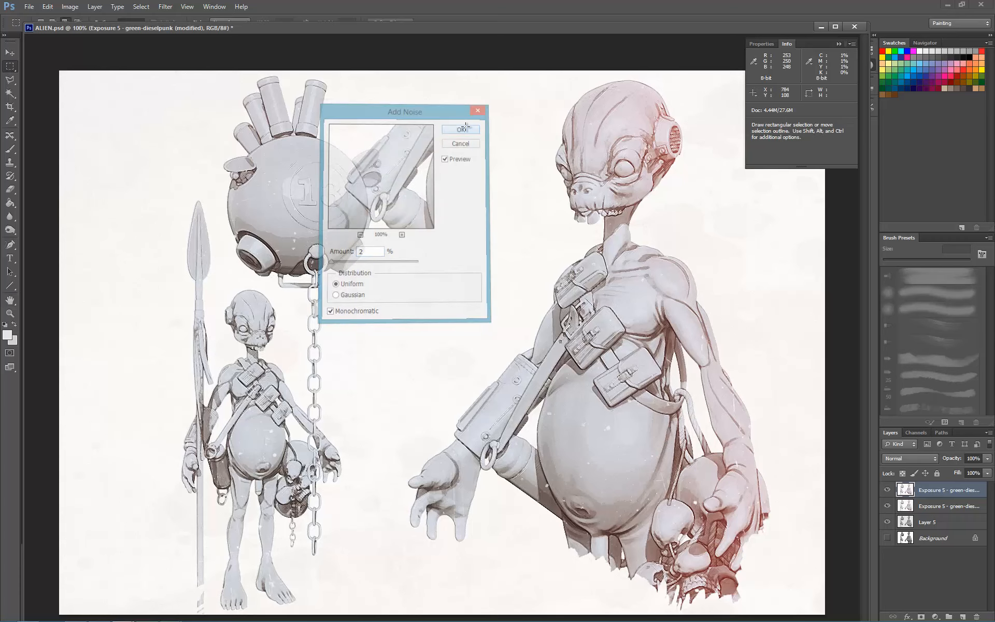
# - Duplicate the topmost Exposure 5 layer
pyautogui.moveTo(926, 492); pyautogui.dragTo(961, 617)
pyautogui.click(165, 6)
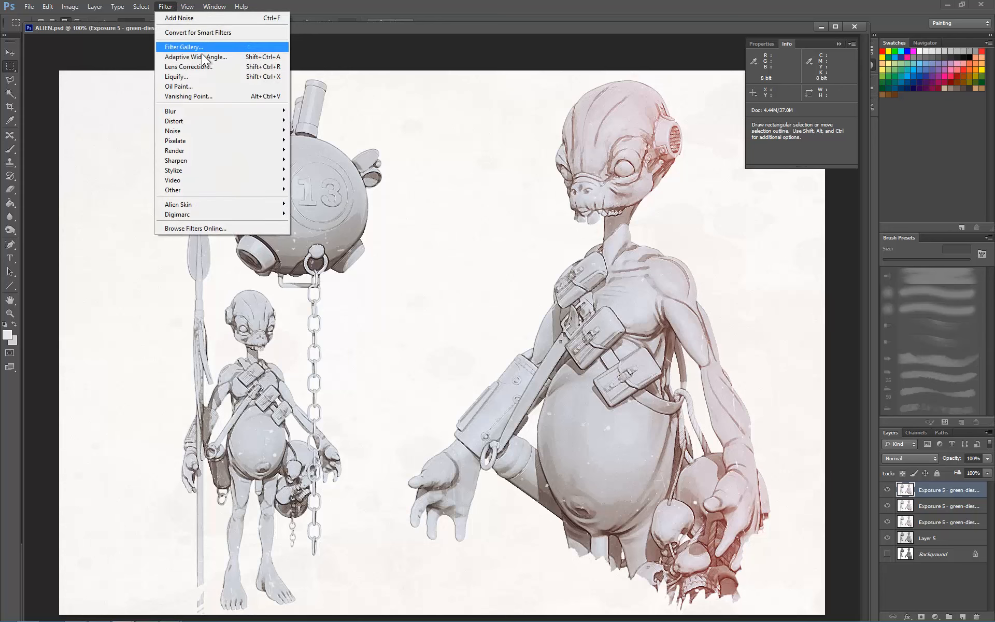
pyautogui.click(195, 67)
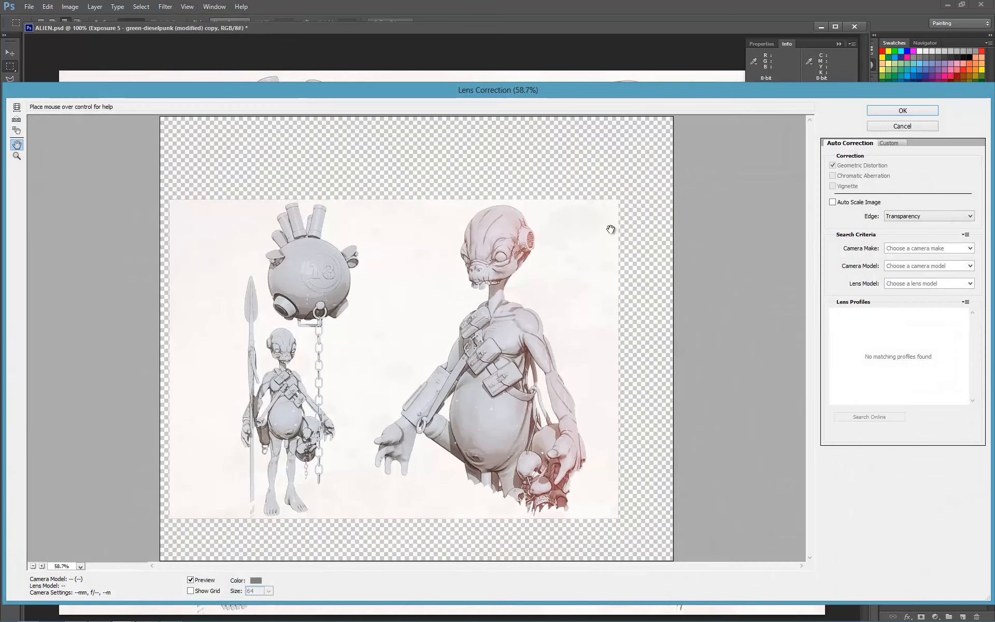
pyautogui.click(902, 126)
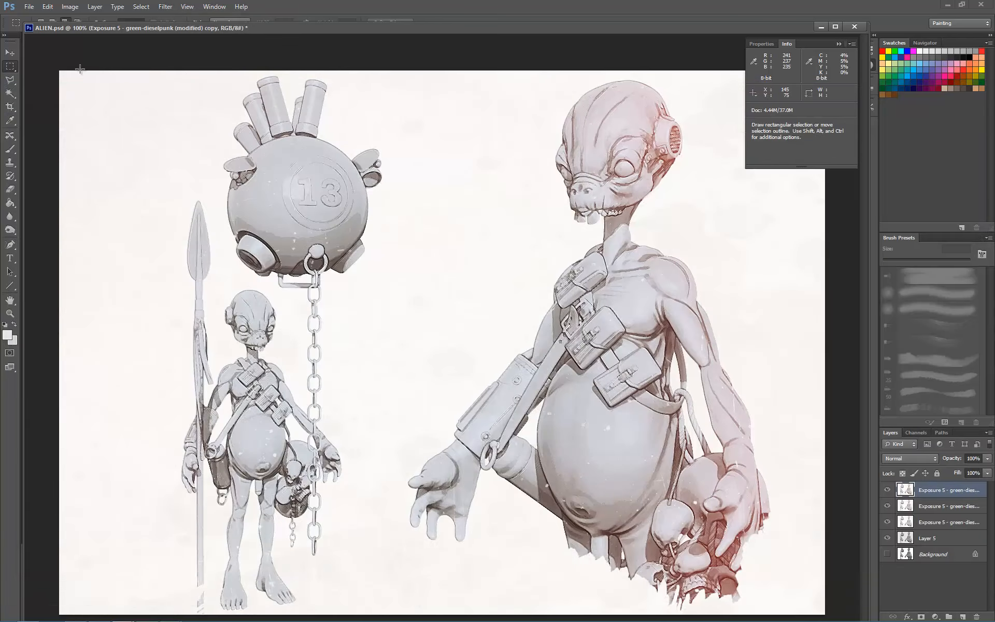
# - Crop the empty margins at both sides of the illustration to a canvas of about 1294 × 1050 px
pyautogui.click(10, 106)
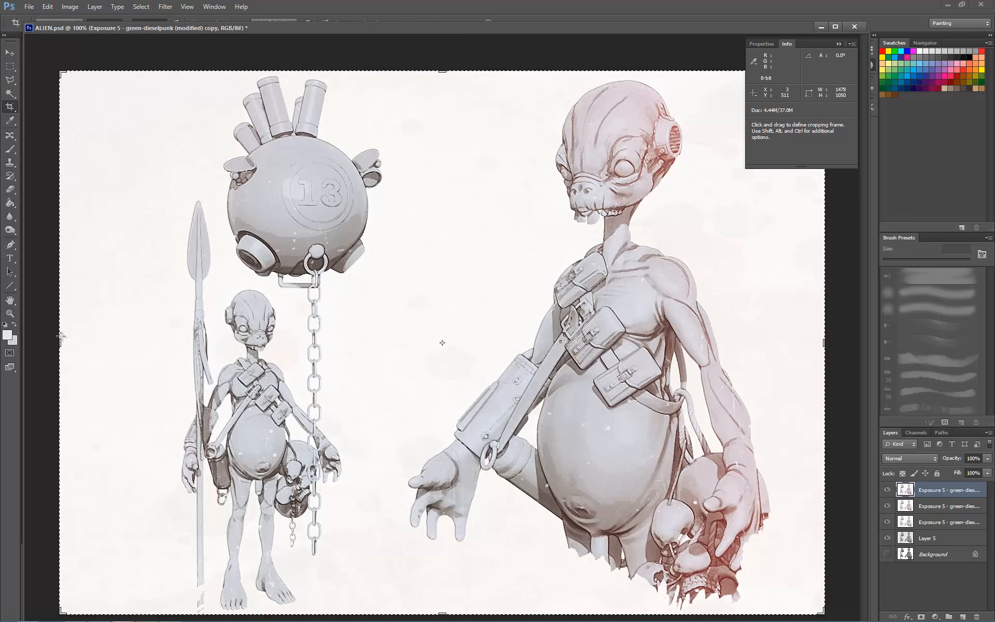
pyautogui.moveTo(61, 337); pyautogui.dragTo(92, 341)
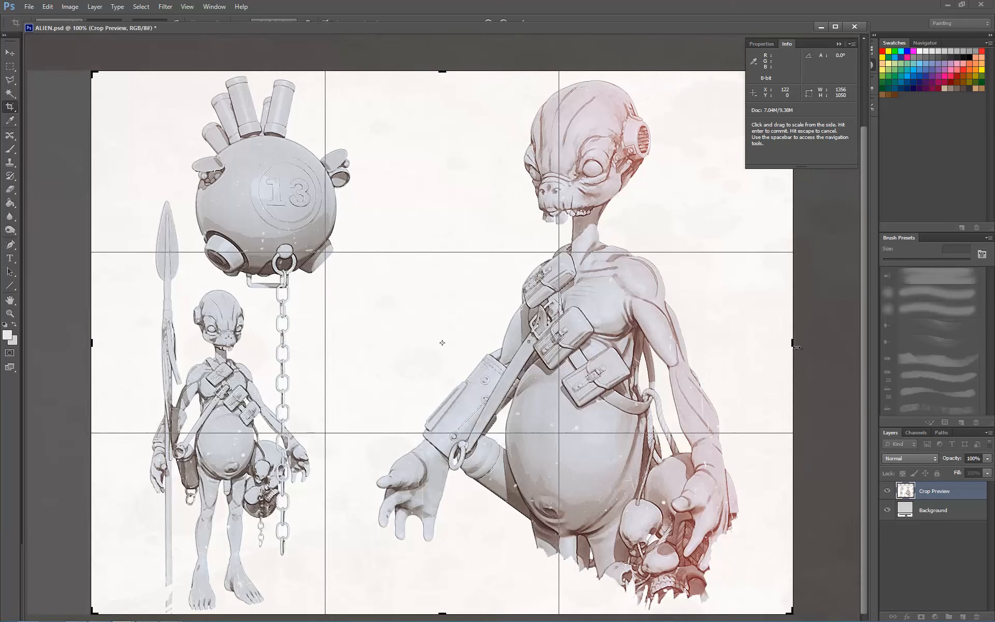
pyautogui.moveTo(792, 344); pyautogui.dragTo(782, 338)
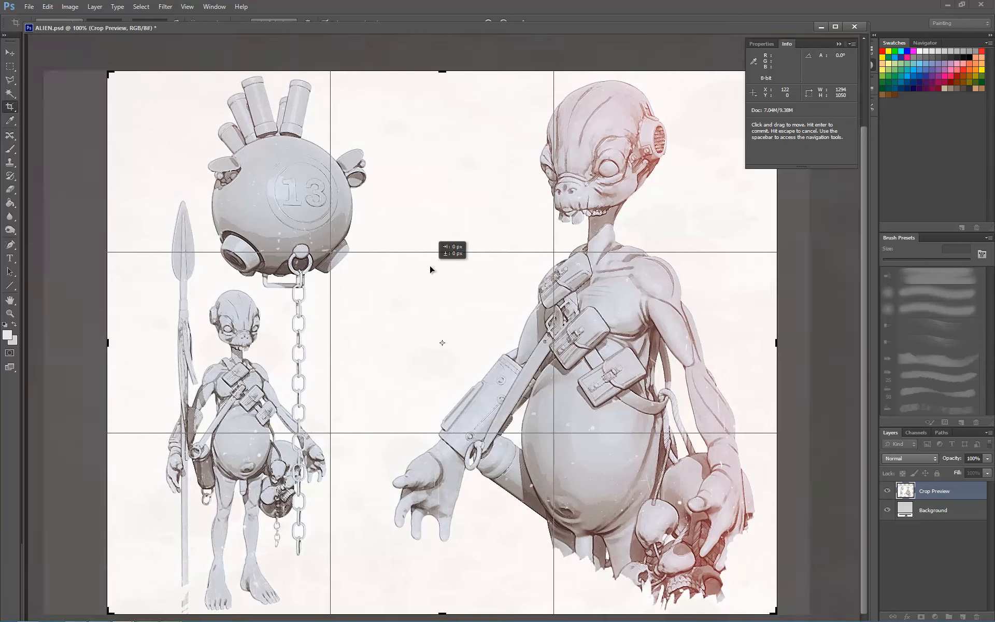
pyautogui.press('Return')
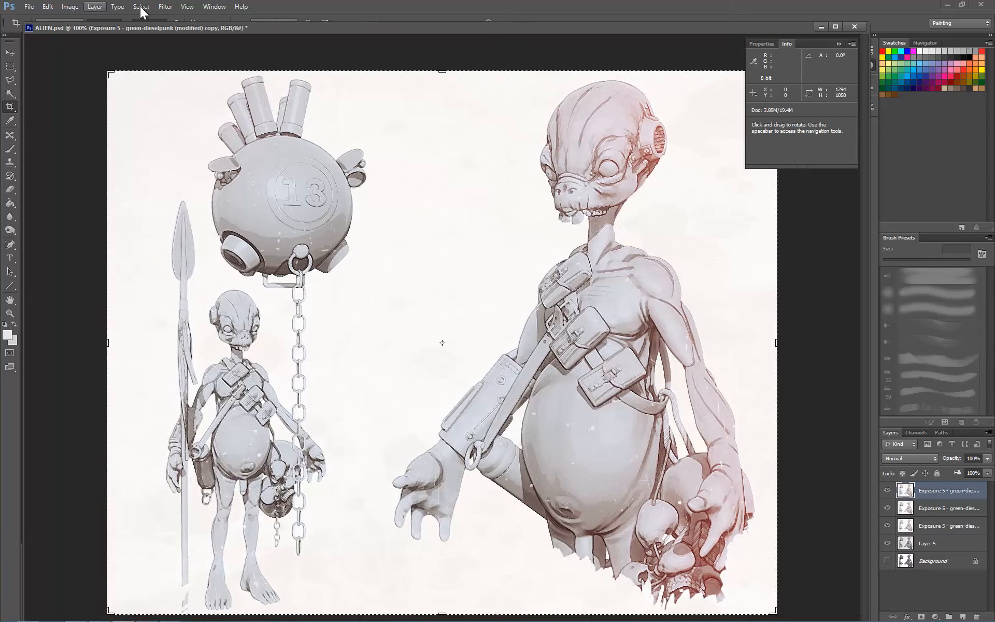
# - Start a custom Lens Correction on the top layer copy and darken its vignette to an amount of -46
pyautogui.click(164, 7)
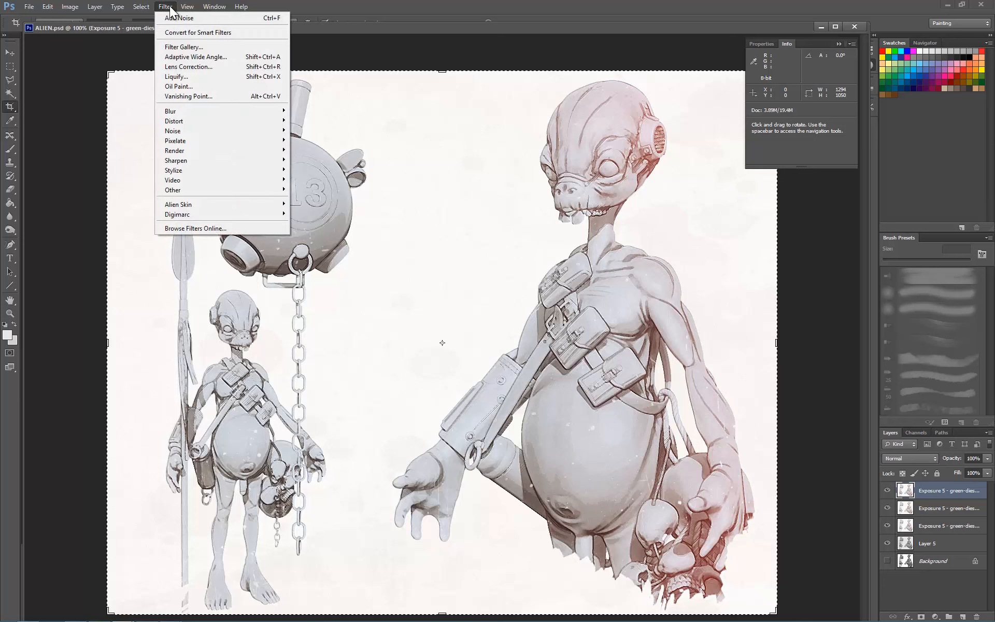
pyautogui.click(198, 65)
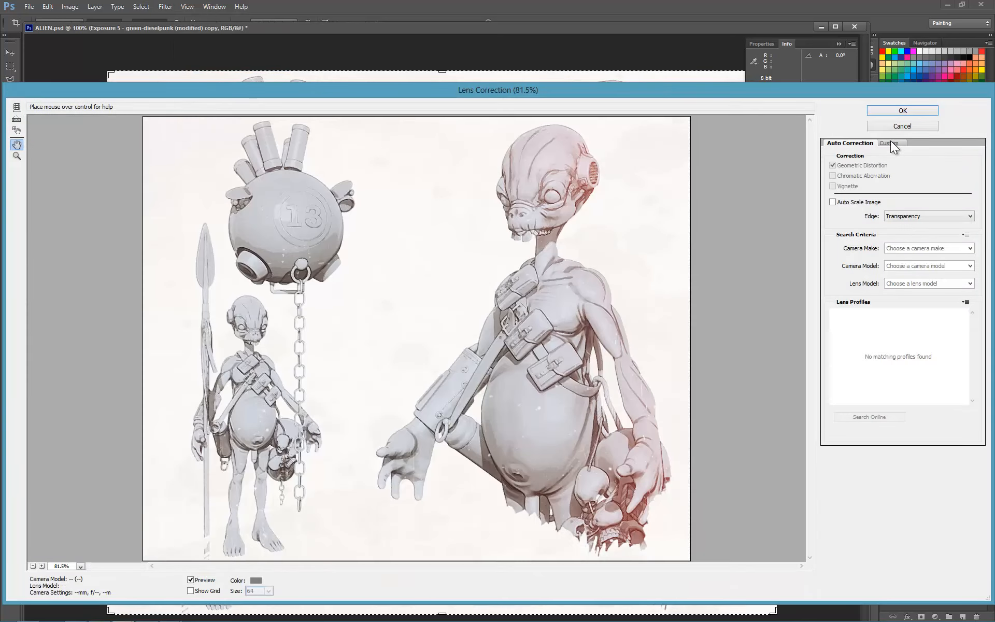
pyautogui.click(888, 144)
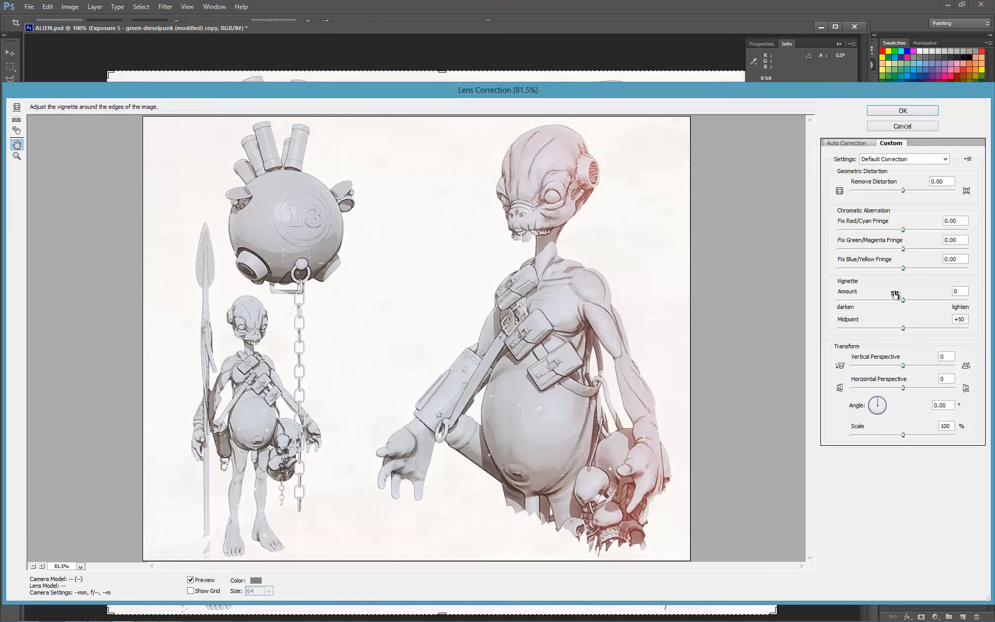
pyautogui.moveTo(903, 299); pyautogui.dragTo(871, 299)
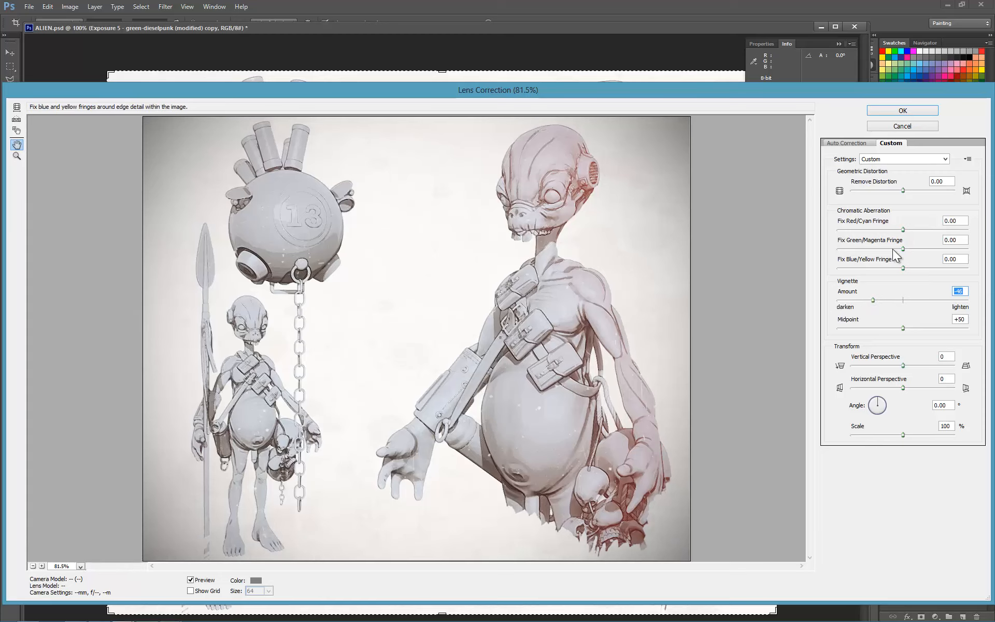
# - Set the fringe corrections to red/cyan +48.41, green/magenta -51.59 and blue/yellow +42.86, and apply the lens correction
pyautogui.moveTo(903, 229); pyautogui.dragTo(935, 228)
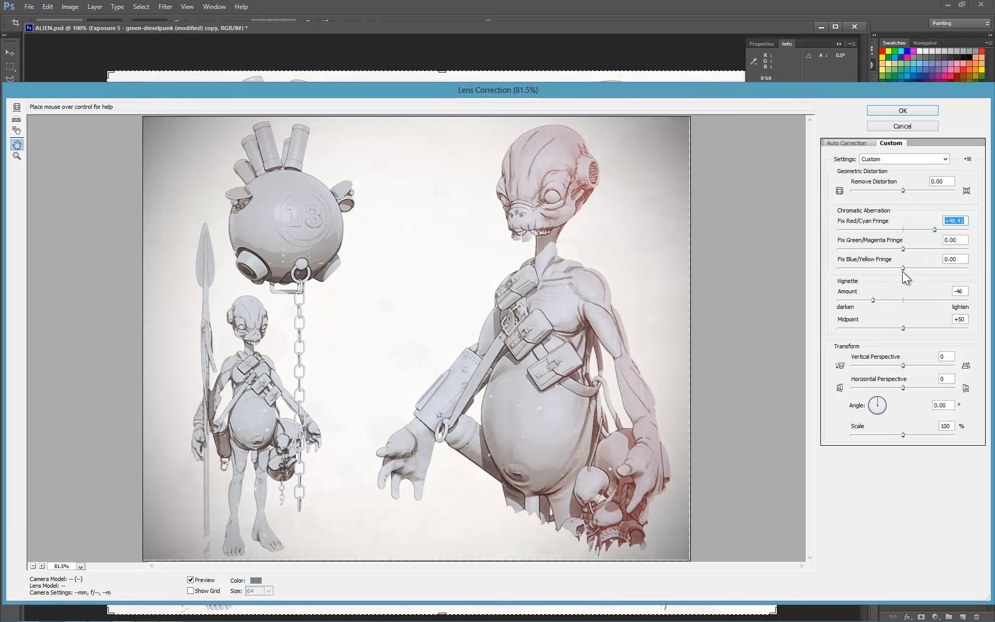
pyautogui.moveTo(903, 269); pyautogui.dragTo(872, 245)
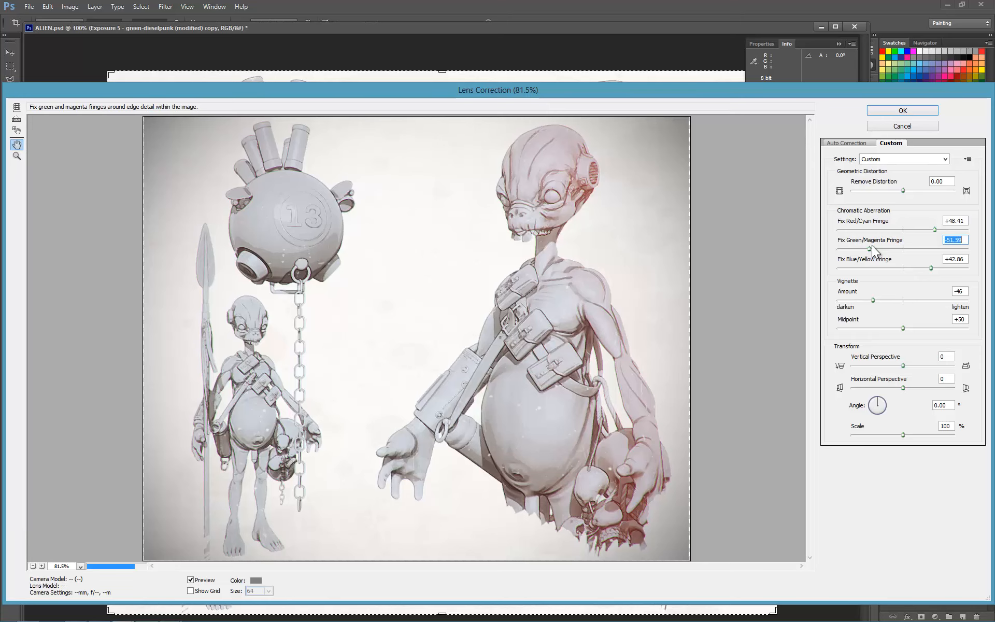
pyautogui.click(912, 113)
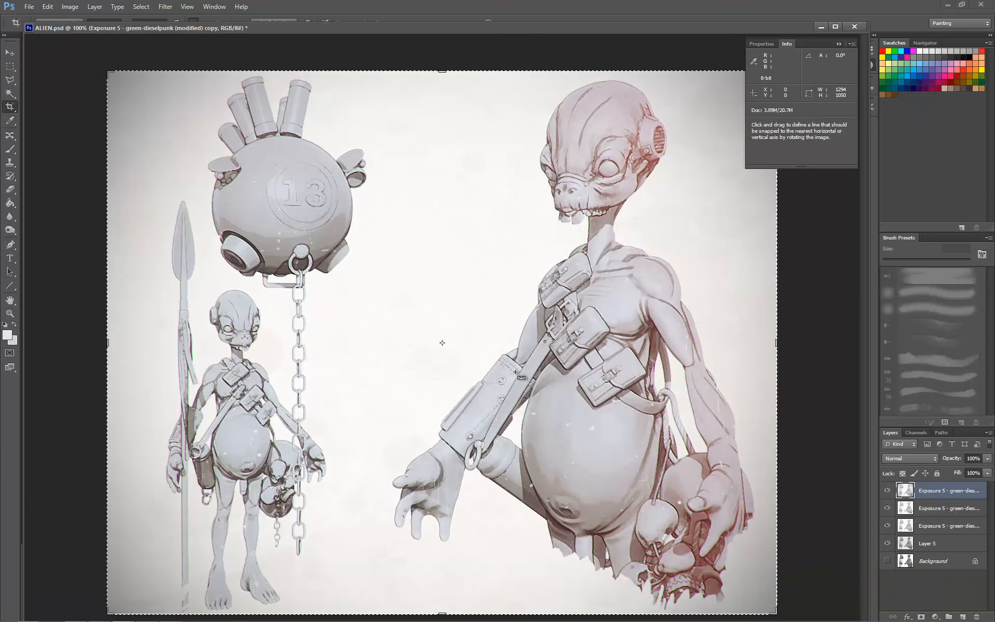
pyautogui.hotkey('ctrl', '-')
pyautogui.hotkey('ctrl', '+')
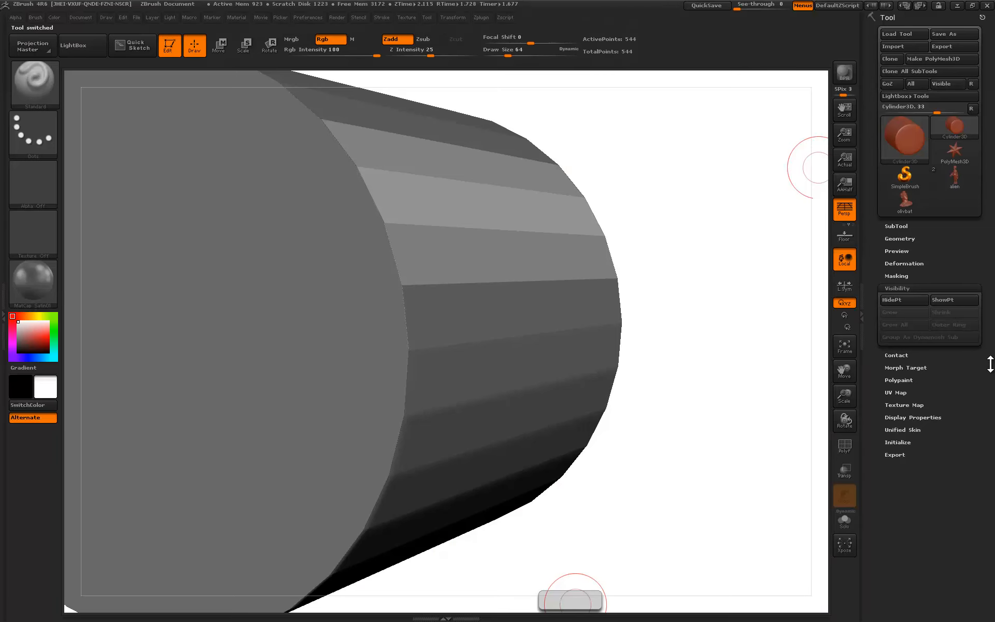
# - Switch to ZBrush, load the olivbat bust and turn it to a slightly low three-quarter view
pyautogui.click(906, 202)
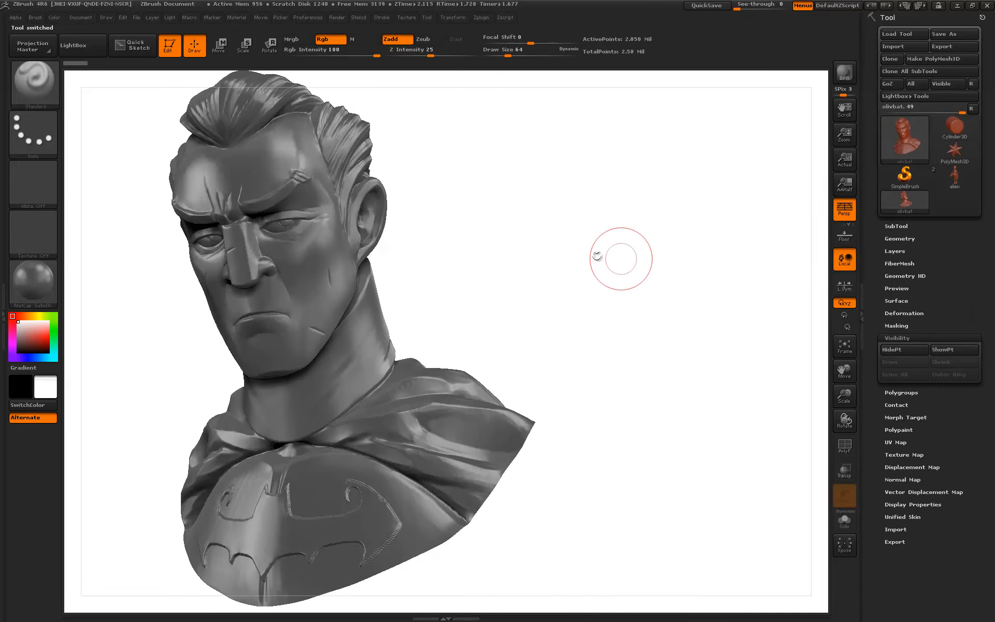
pyautogui.moveTo(531, 258)
pyautogui.mouseDown()
pyautogui.moveTo(551, 249)
pyautogui.moveTo(537, 237)
pyautogui.moveTo(559, 224)
pyautogui.moveTo(489, 227)
pyautogui.moveTo(548, 230)
pyautogui.moveTo(520, 226)
pyautogui.mouseUp()
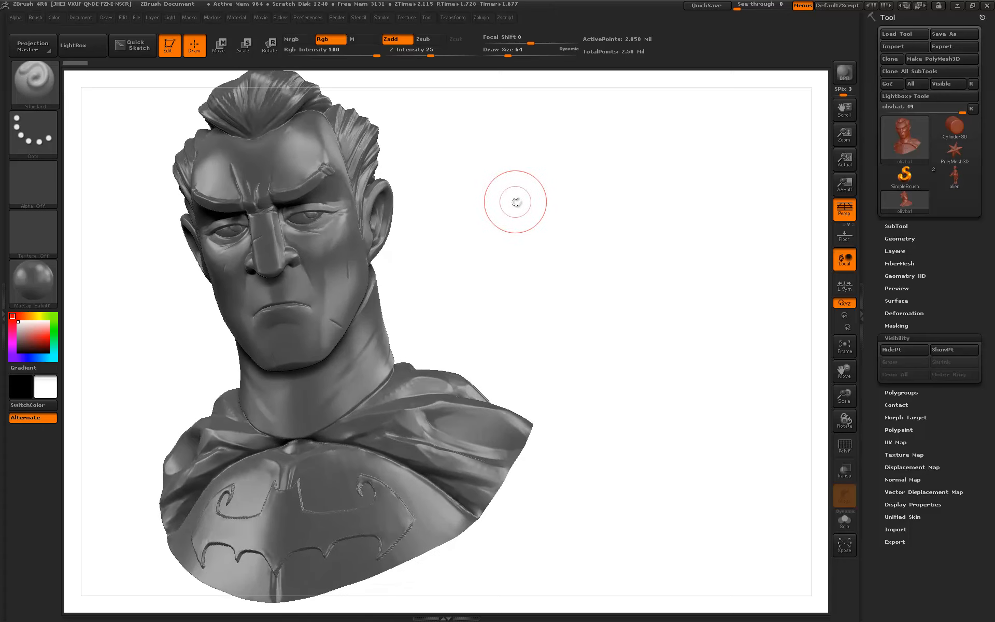
pyautogui.moveTo(515, 198)
pyautogui.mouseDown()
pyautogui.moveTo(525, 200)
pyautogui.moveTo(496, 225)
pyautogui.moveTo(558, 221)
pyautogui.moveTo(502, 239)
pyautogui.mouseUp()
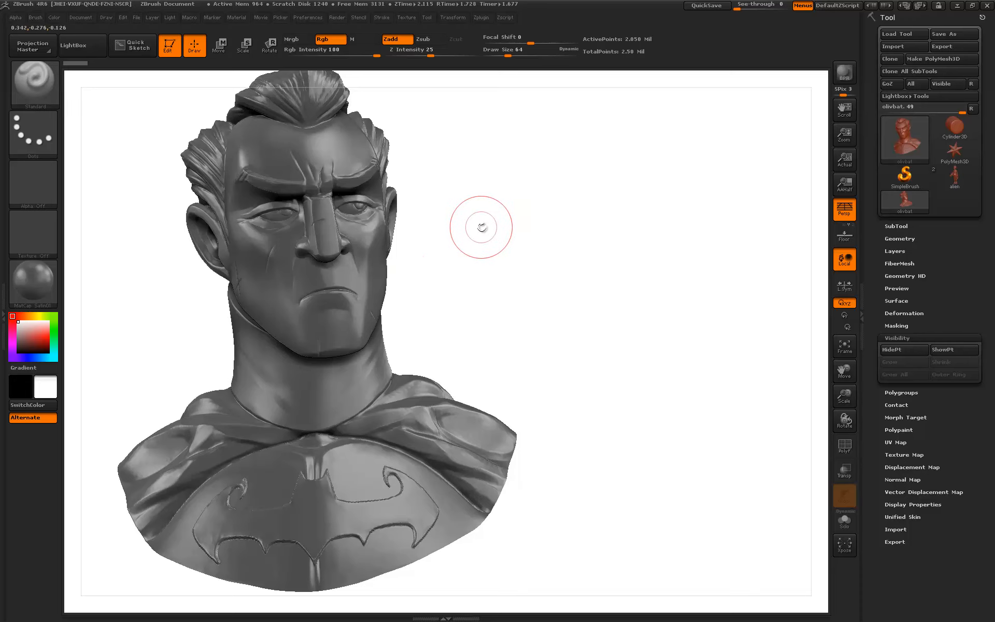
# - Try the MatCap Pearl Cavity, SketchShaded3 and Framer04 materials on the bust
pyautogui.click(39, 293)
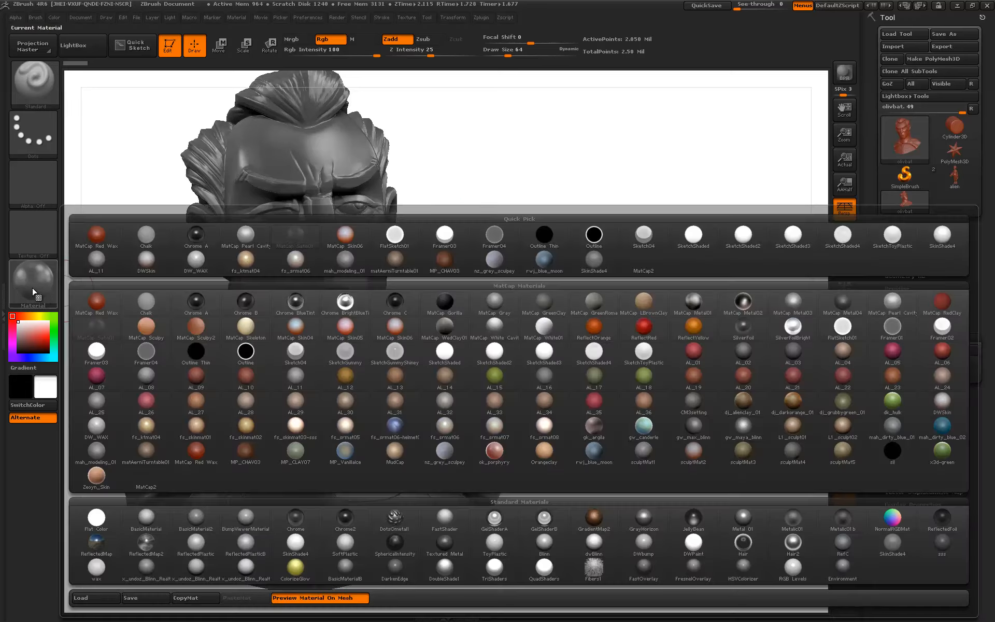
pyautogui.click(239, 238)
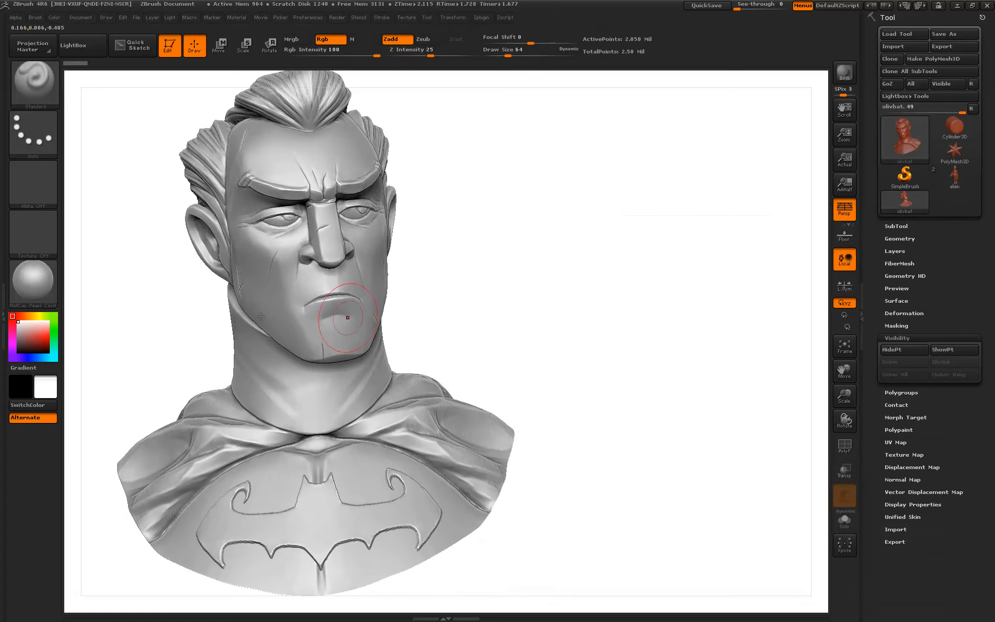
pyautogui.click(49, 290)
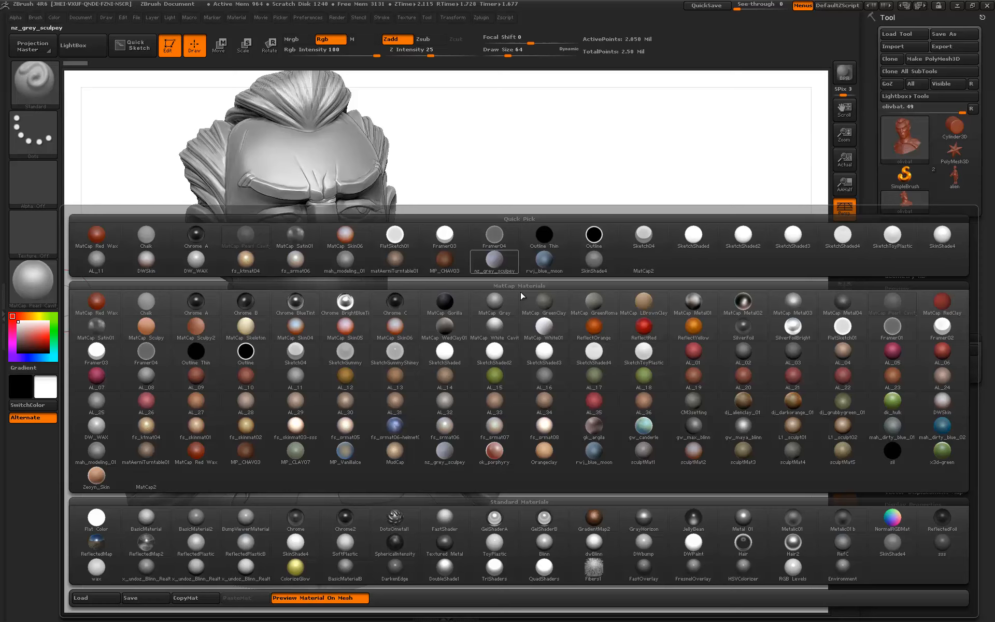
pyautogui.click(553, 352)
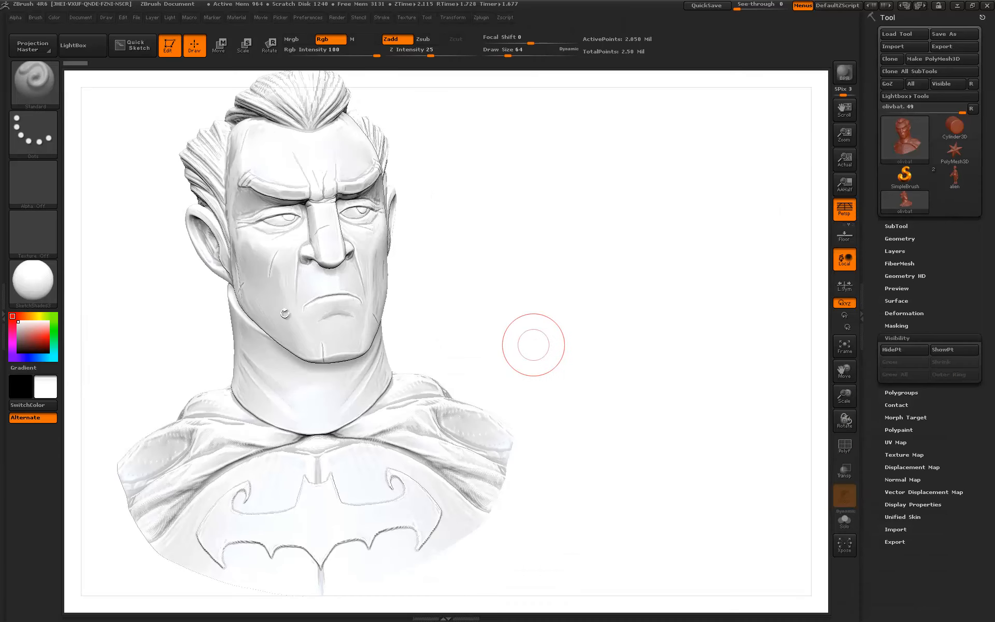
pyautogui.click(48, 282)
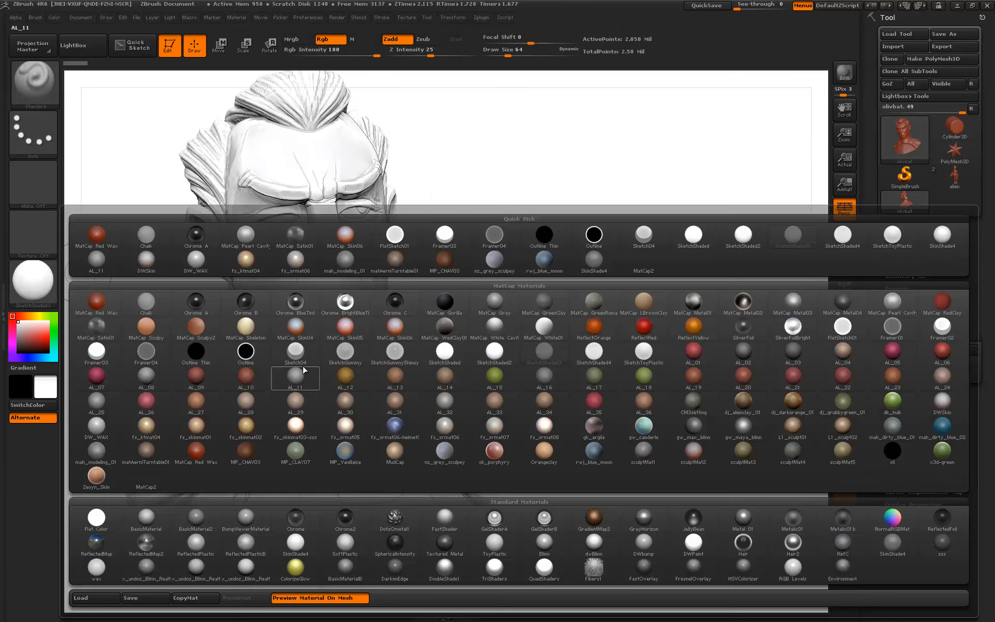
pyautogui.click(146, 352)
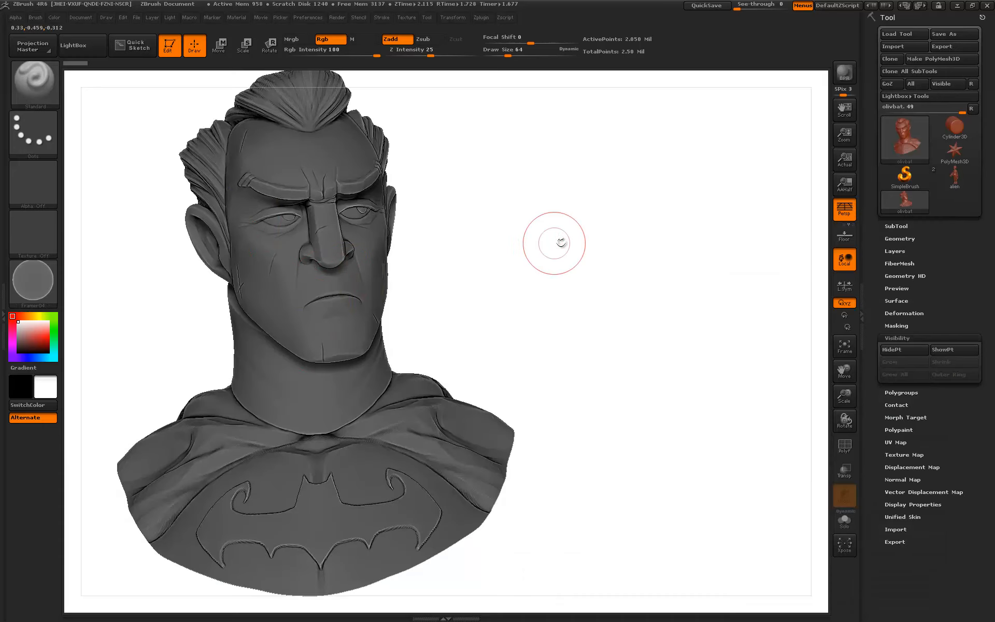
# - Apply the MatCap Pearl Cavity material to the bust and make a BPR render with shadows
pyautogui.moveTo(561, 242); pyautogui.dragTo(562, 248)
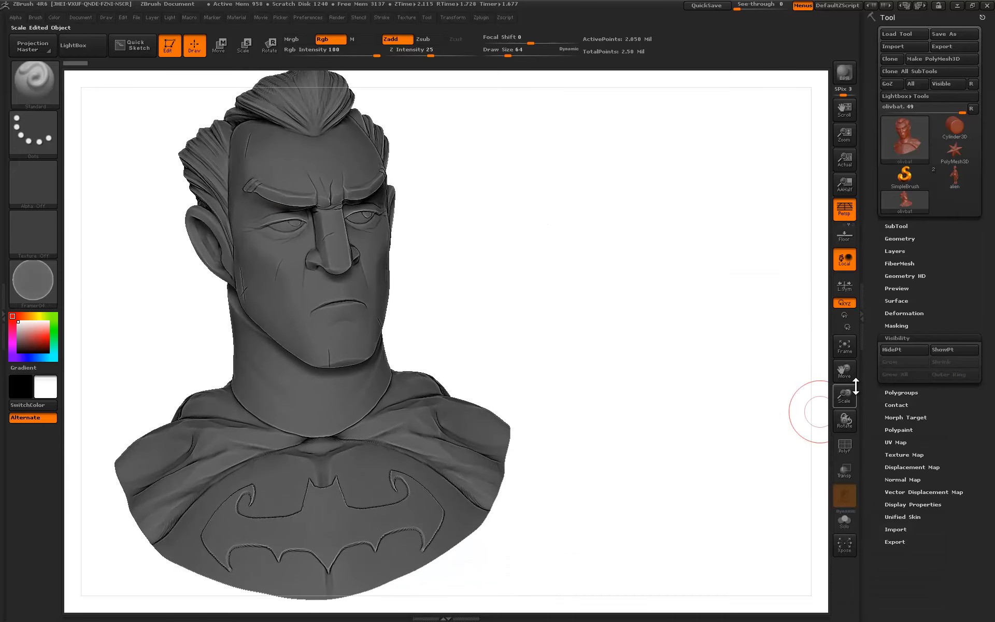
pyautogui.moveTo(843, 371); pyautogui.dragTo(842, 378)
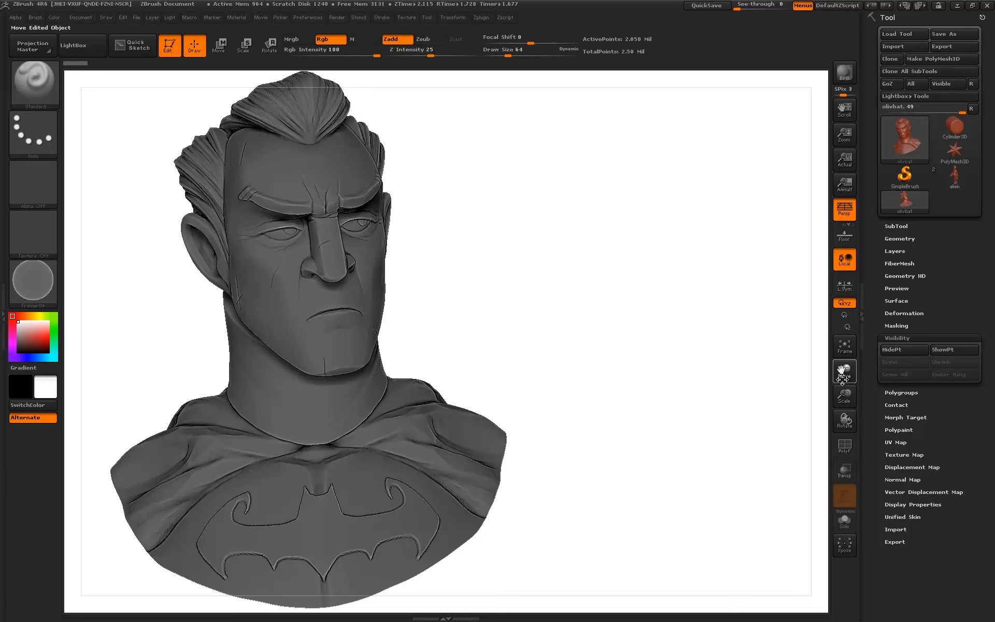
pyautogui.click(32, 279)
pyautogui.click(234, 239)
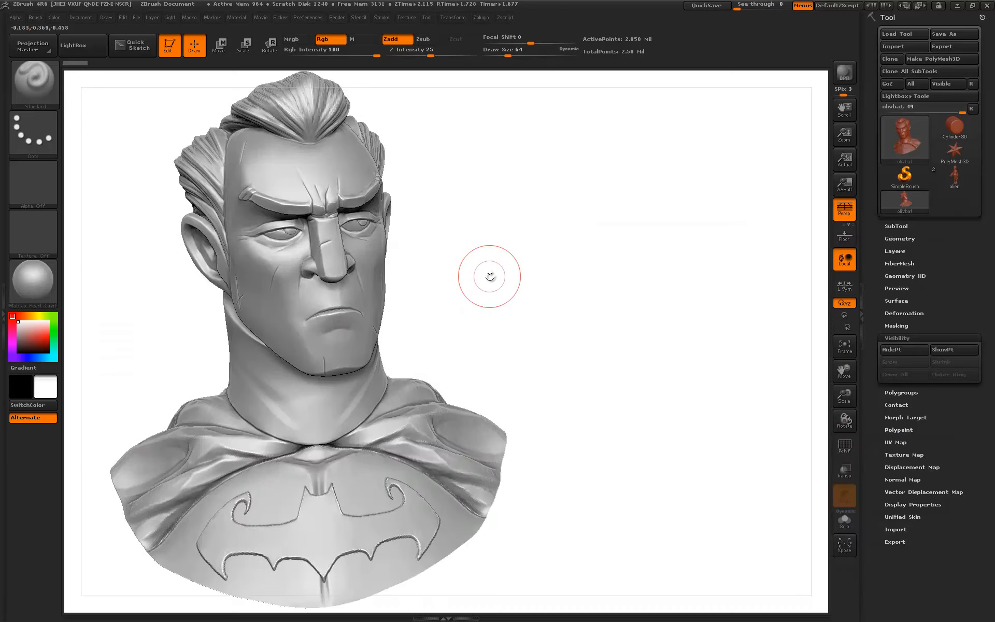
pyautogui.press('shift')
pyautogui.hotkey('shift', 'r')
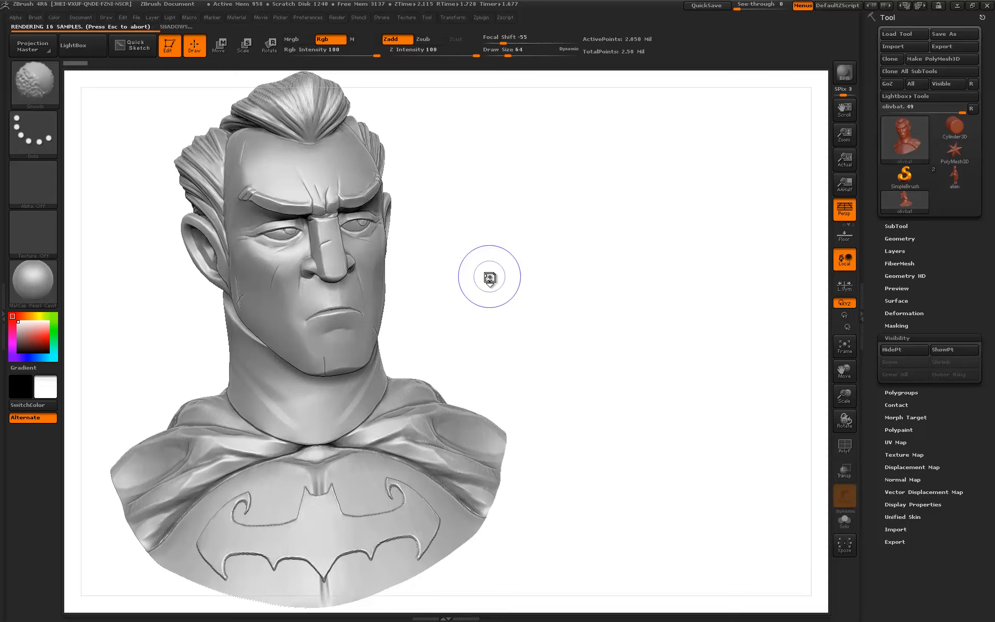
# - Export the Pearl Cavity render as a Photoshop PSD file into the BATSKETCH folder
pyautogui.click(80, 17)
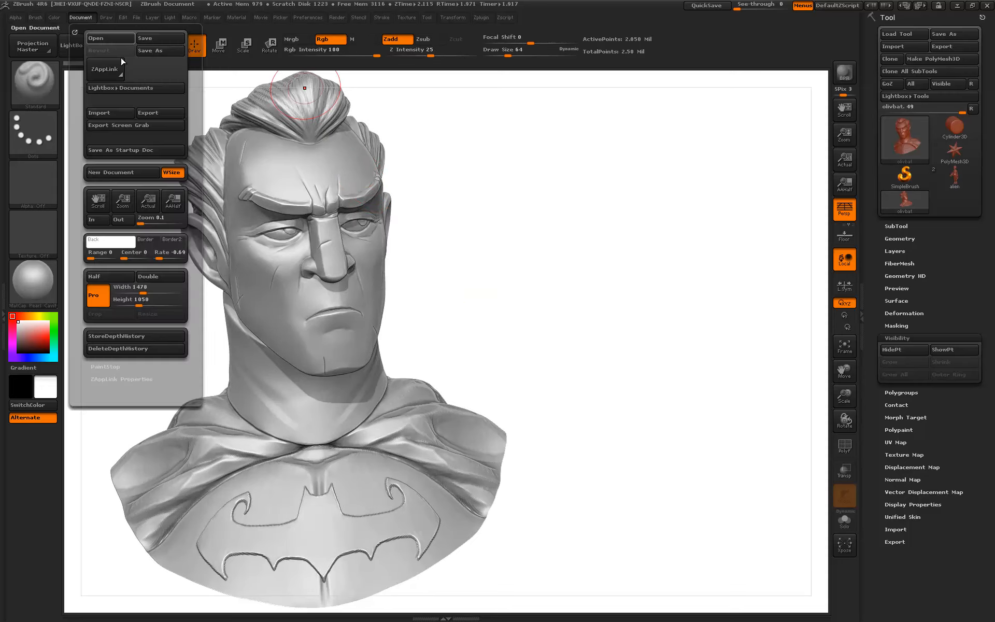
pyautogui.click(153, 114)
pyautogui.click(191, 100)
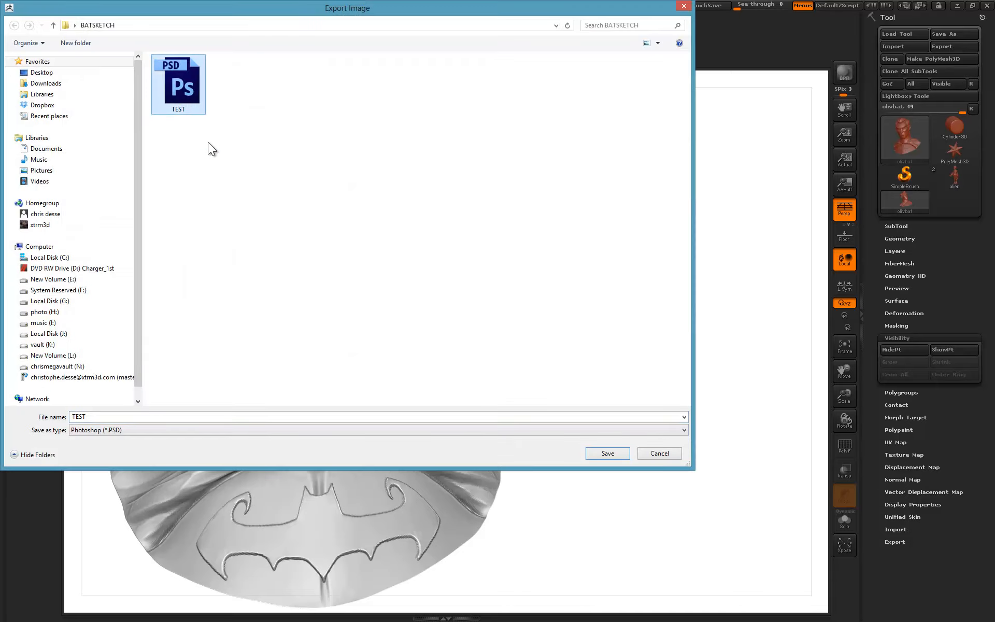
pyautogui.click(105, 428)
pyautogui.click(97, 417)
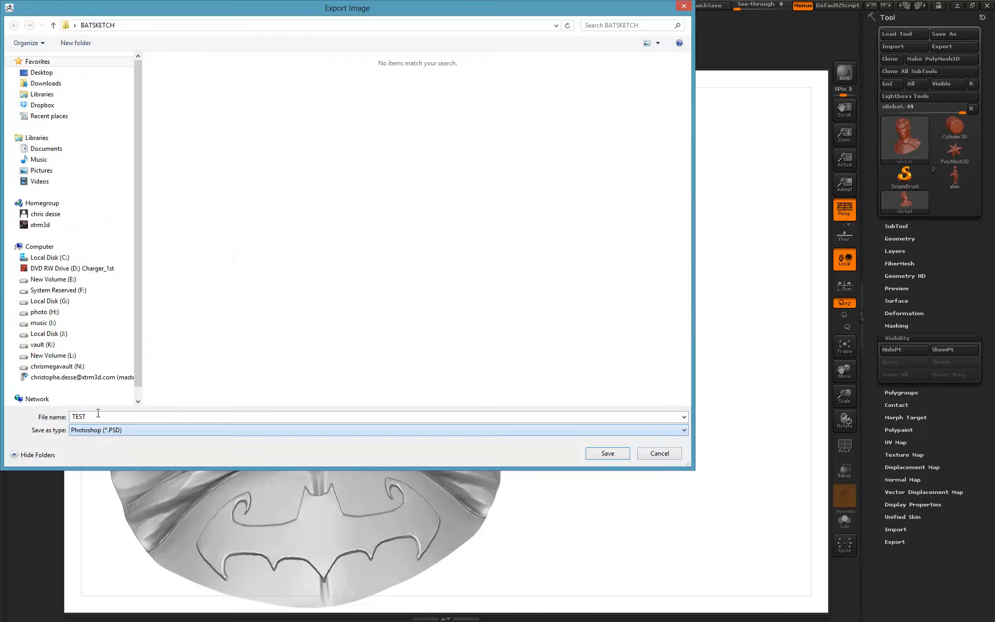
pyautogui.moveTo(97, 416); pyautogui.dragTo(42, 411)
pyautogui.press('Return')
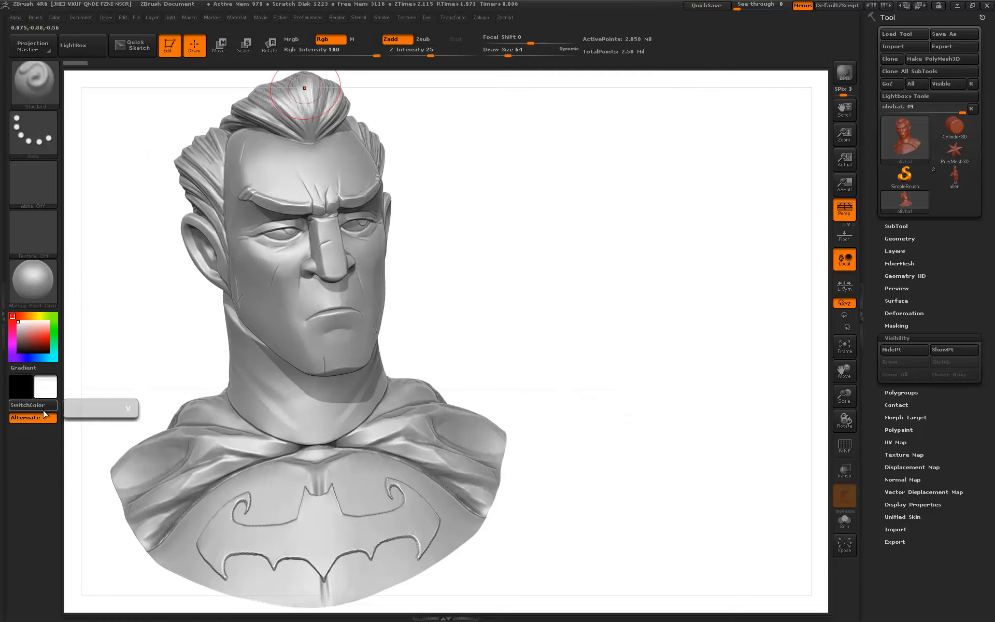
# - Render the bust with the SketchShaded3 material from the same view and export the image
pyautogui.click(29, 280)
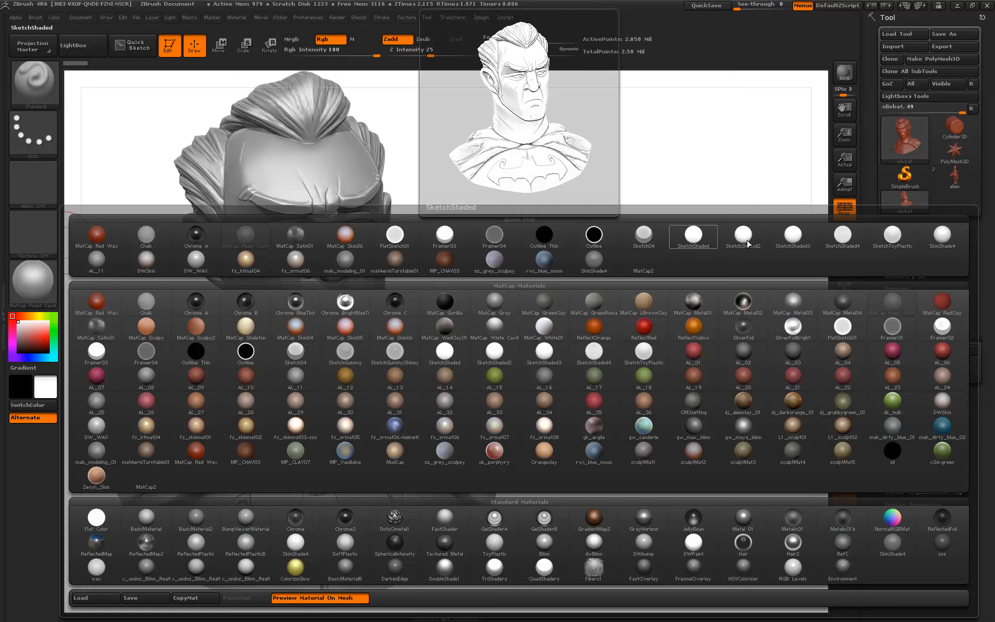
pyautogui.click(793, 236)
pyautogui.press('shift')
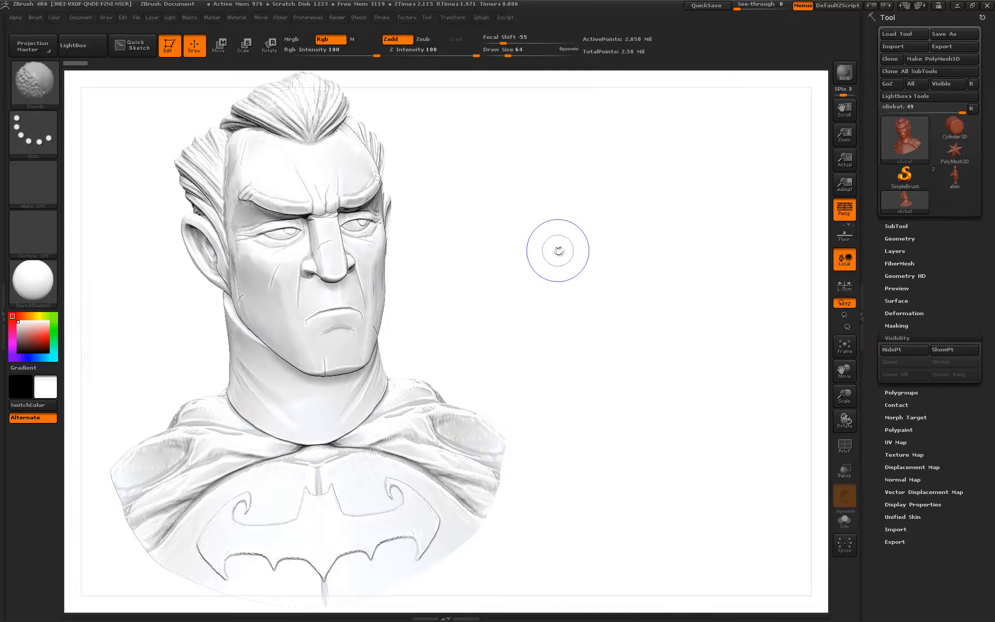
pyautogui.click(88, 19)
pyautogui.click(150, 117)
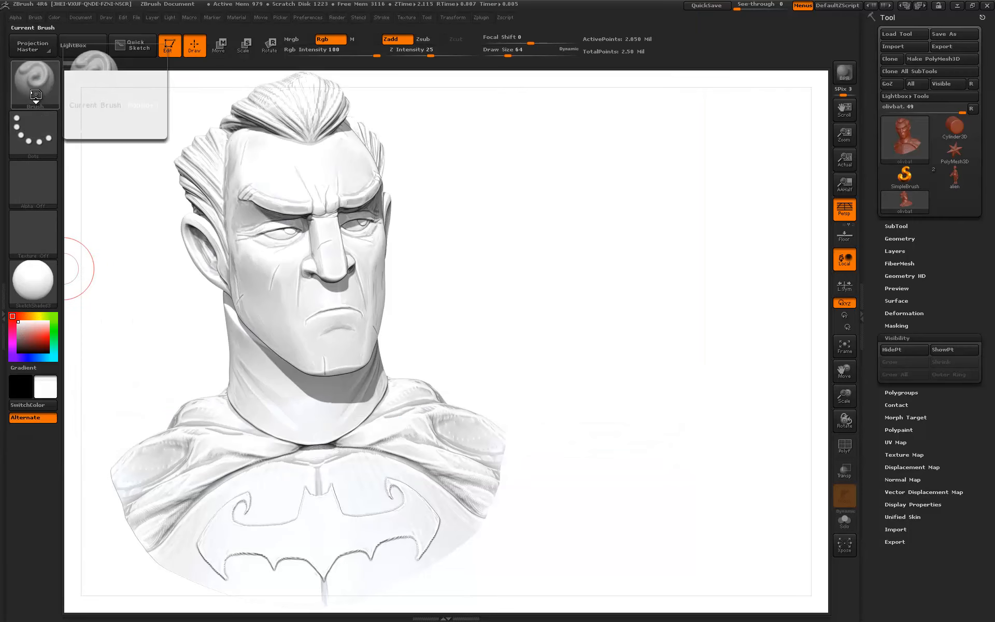
# - Apply the Framer04 material to the bust and make a BPR render from the same view
pyautogui.click(32, 281)
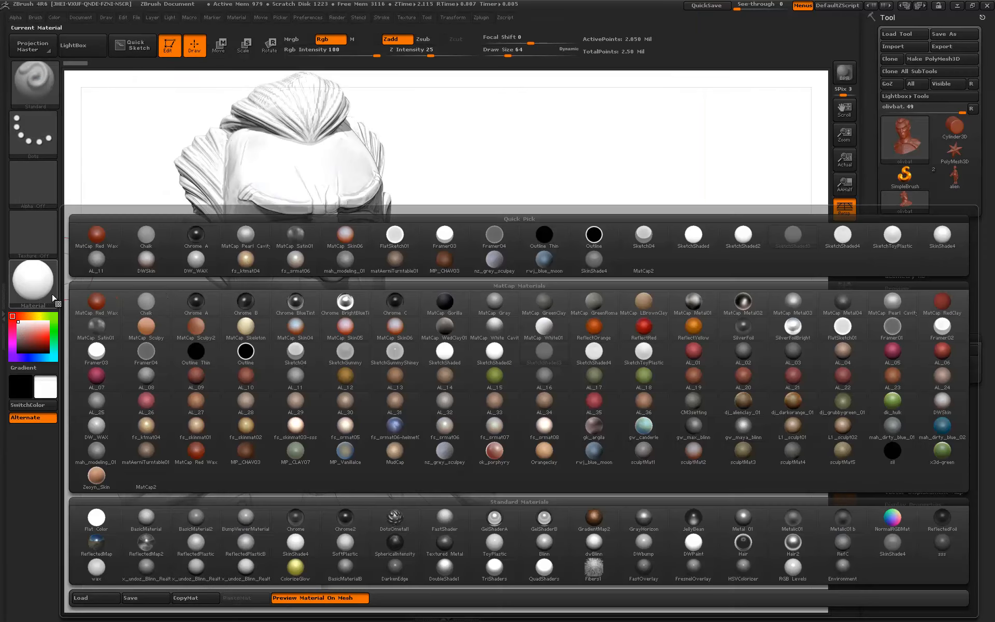
pyautogui.click(146, 351)
pyautogui.press('shift')
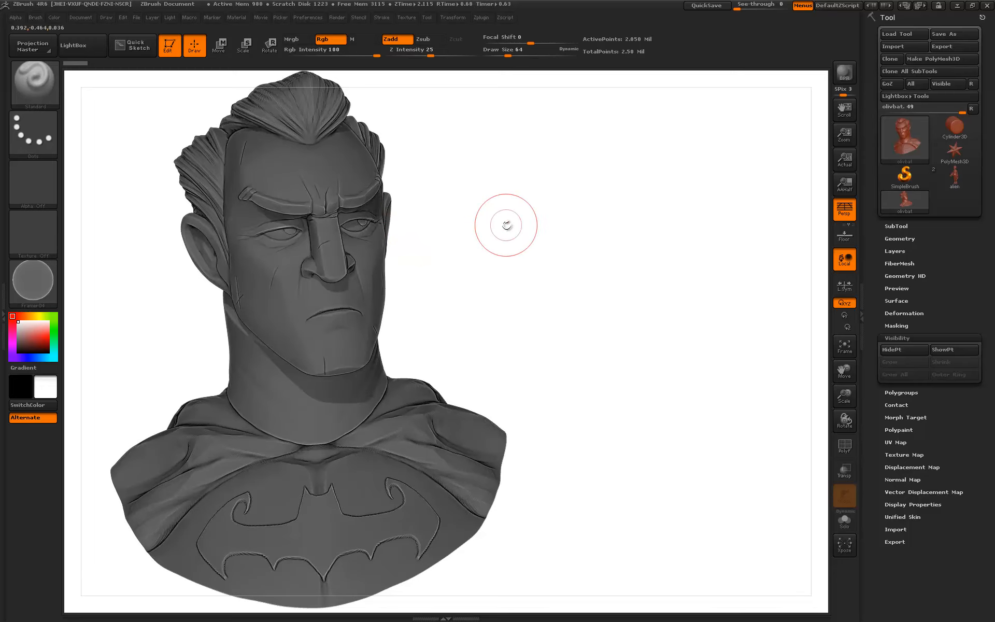
pyautogui.press('shift')
pyautogui.hotkey('shift', 'r')
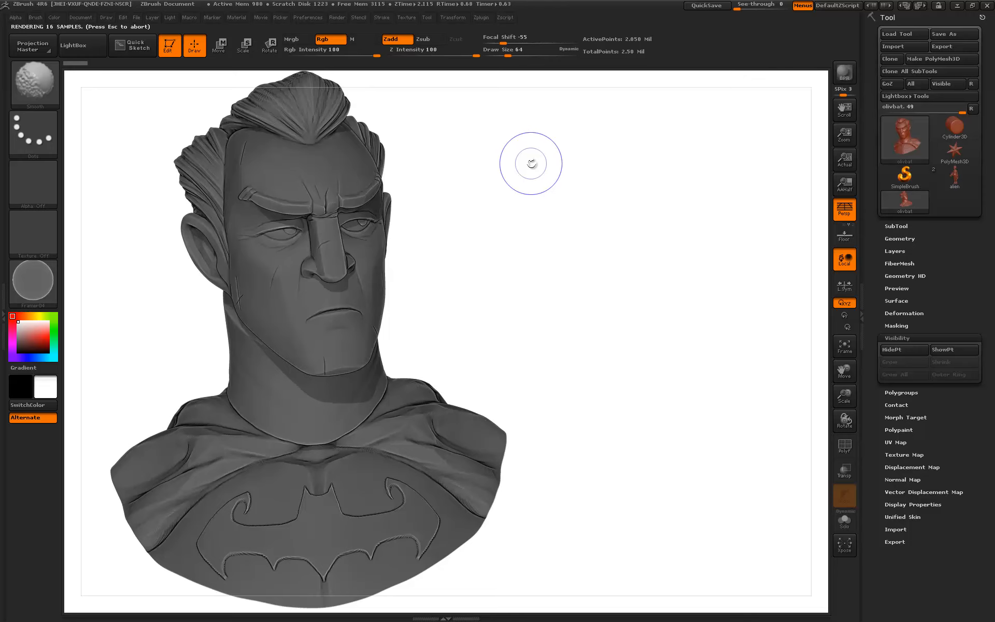
# - Export the Framer04 render as a Photoshop PSD file named C in the BATSKETCH folder
pyautogui.click(81, 17)
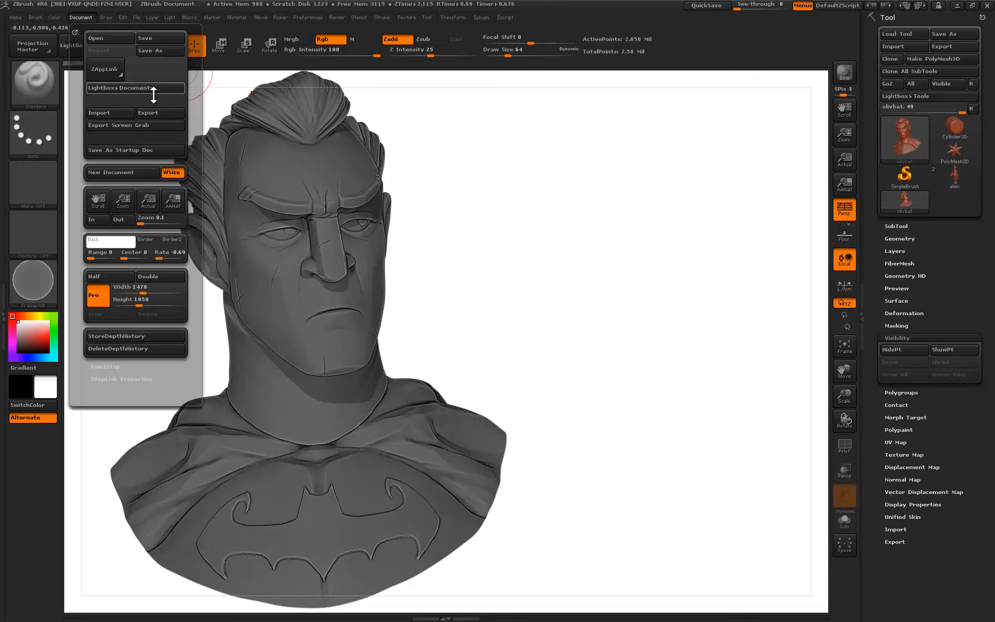
pyautogui.click(147, 112)
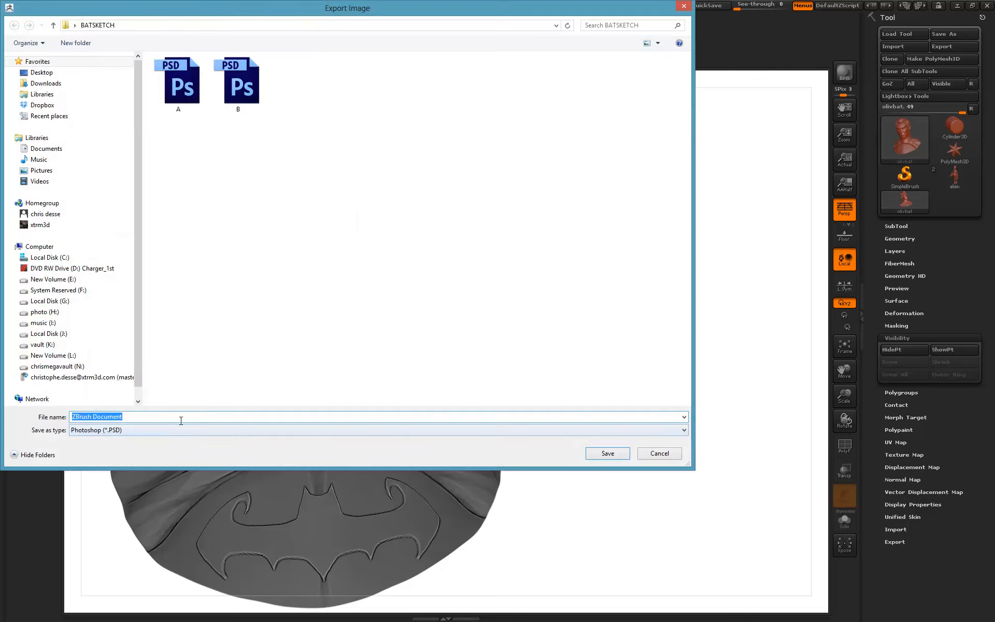
pyautogui.write('C')
pyautogui.press('Return')
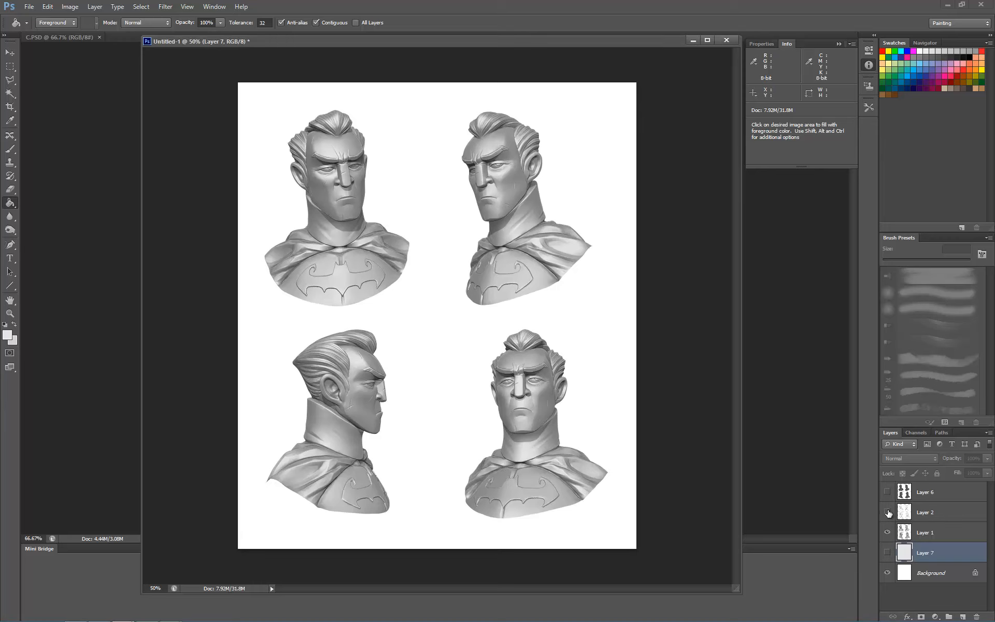
# - In the four-bust Photoshop document, turn on the visibility of Layer 2 and Layer 6
pyautogui.click(887, 512)
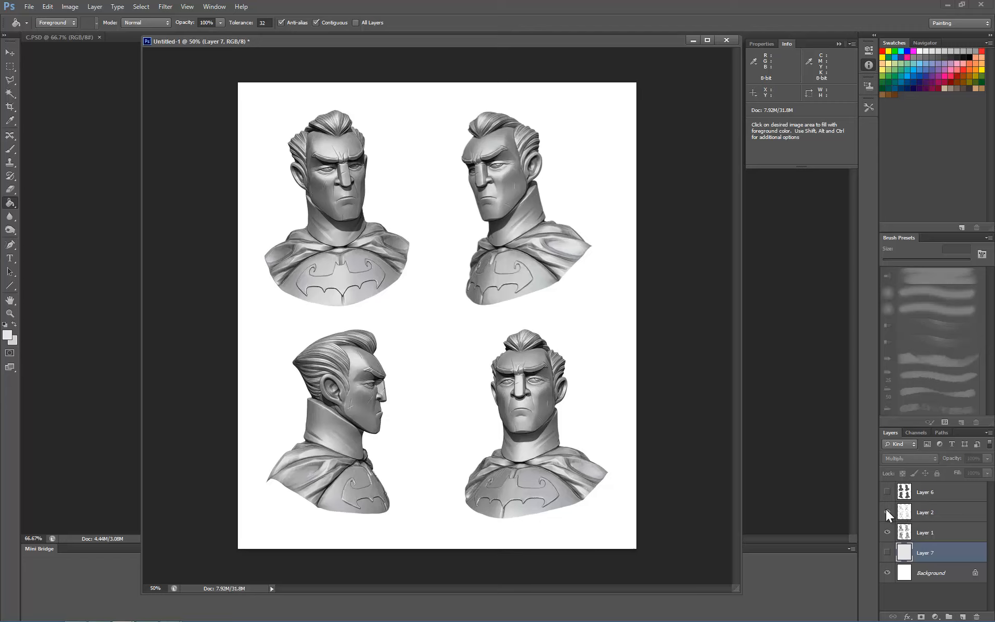
pyautogui.click(890, 513)
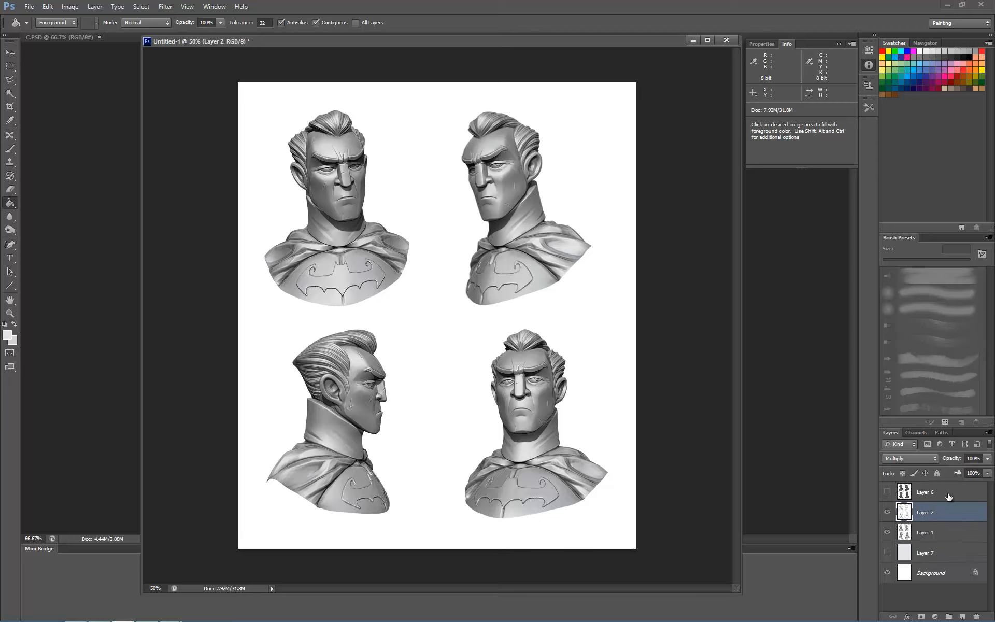
pyautogui.click(948, 496)
pyautogui.click(888, 492)
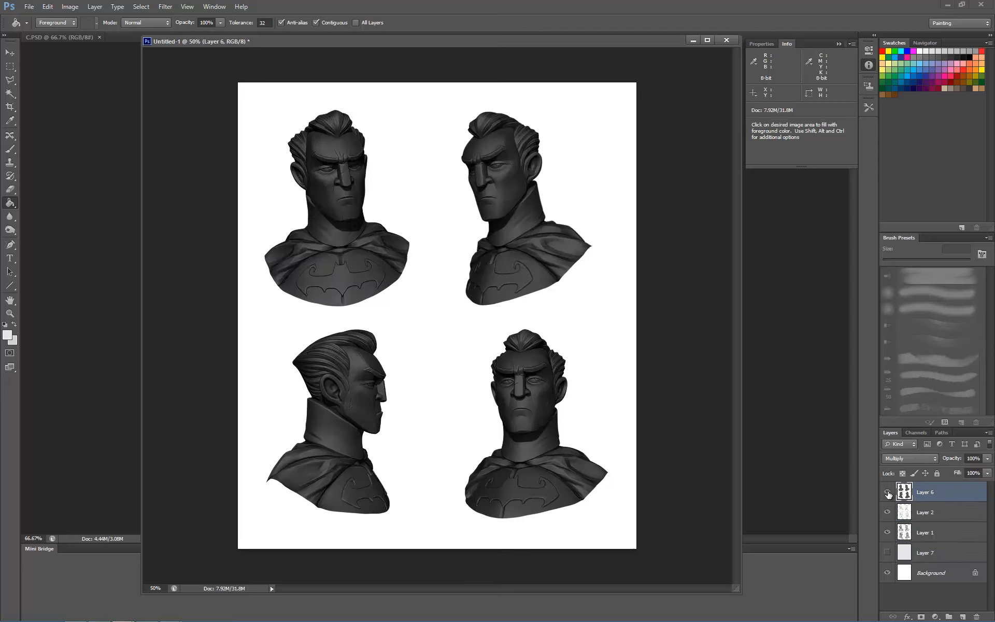
# - Set Layer 6's blending mode to Normal
pyautogui.click(903, 455)
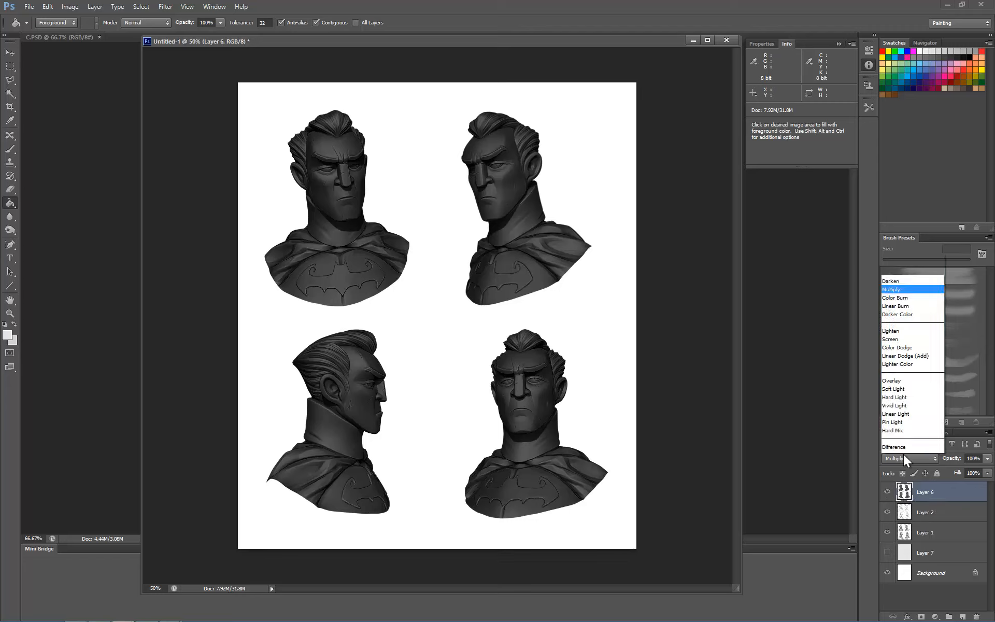
pyautogui.click(902, 194)
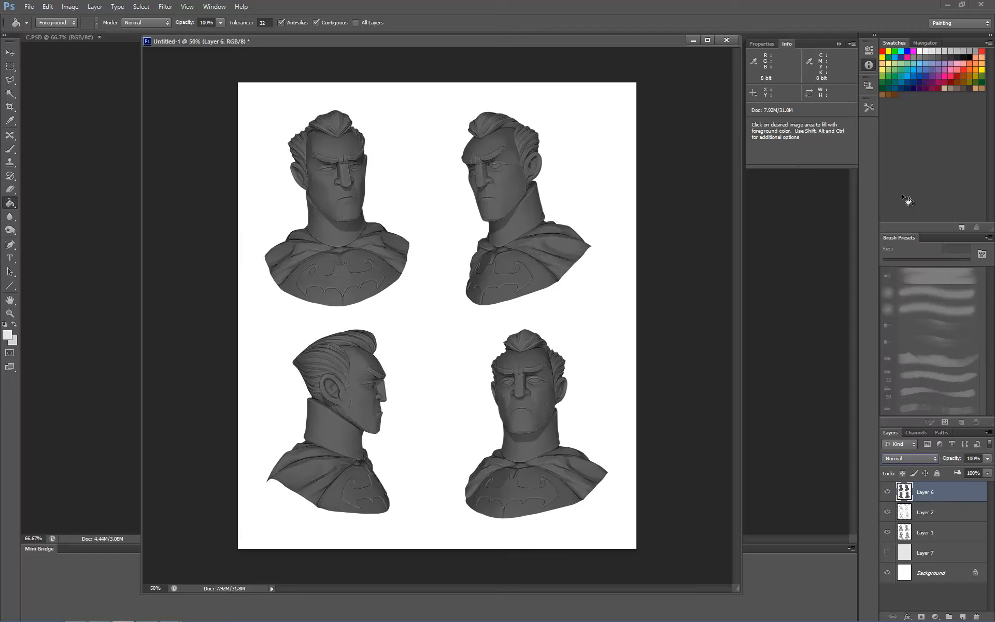
pyautogui.click(906, 457)
pyautogui.click(745, 301)
# - Brighten Layer 6 with a Curves adjustment that raises input 84 to output 240, keeping its blending mode Normal
pyautogui.hotkey('ctrl', '+')
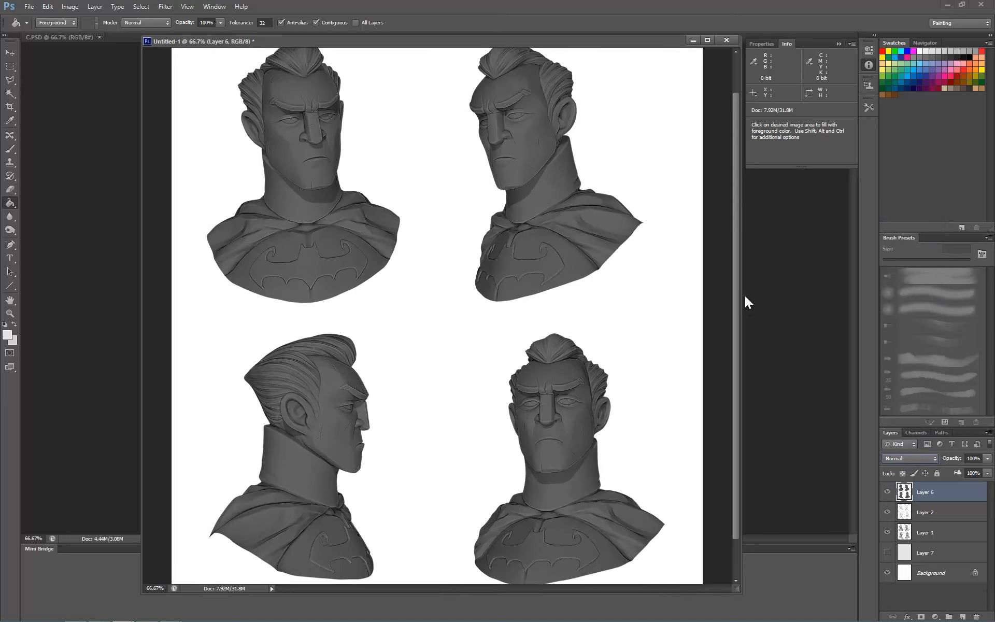
pyautogui.click(73, 7)
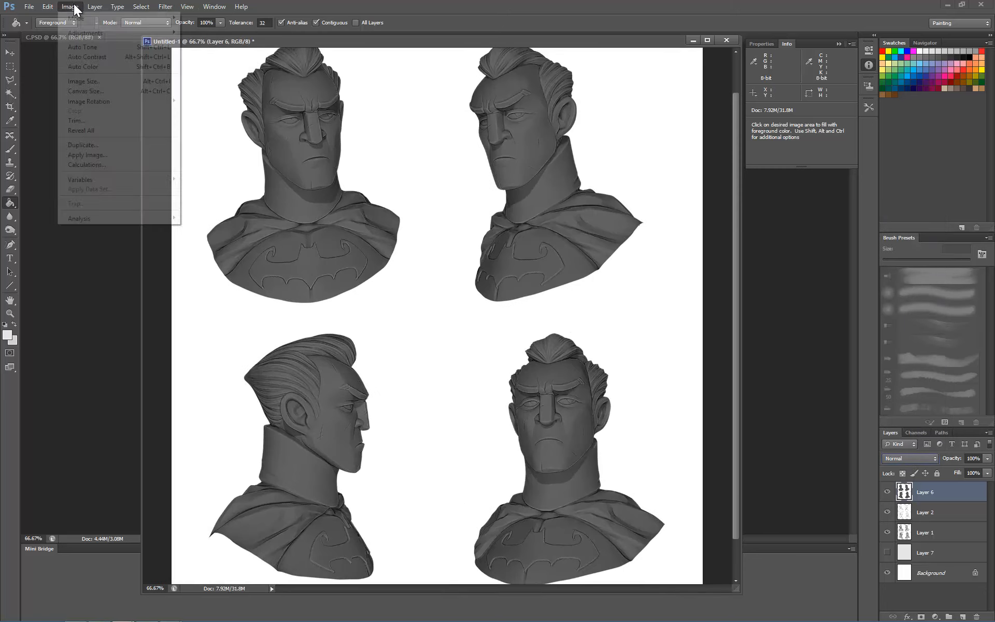
pyautogui.moveTo(91, 34)
pyautogui.click(200, 54)
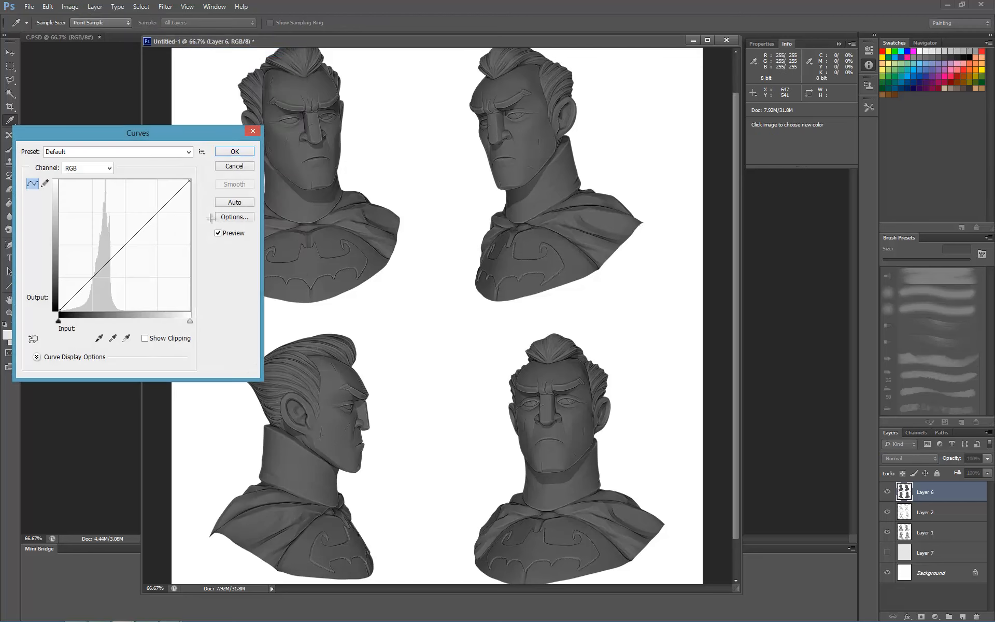
pyautogui.moveTo(163, 206); pyautogui.dragTo(102, 187)
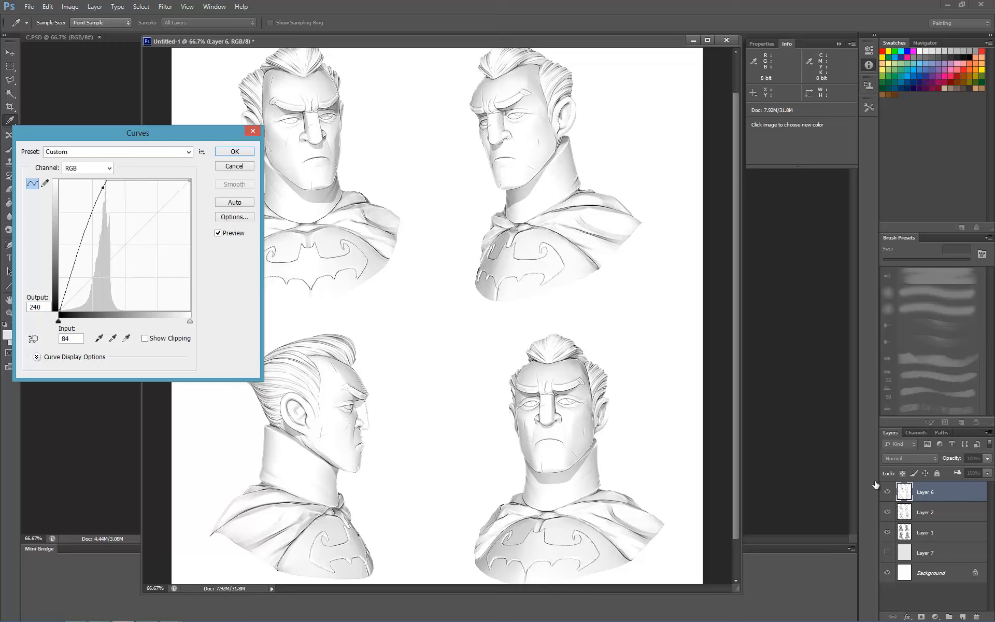
pyautogui.press('Return')
pyautogui.press('g')
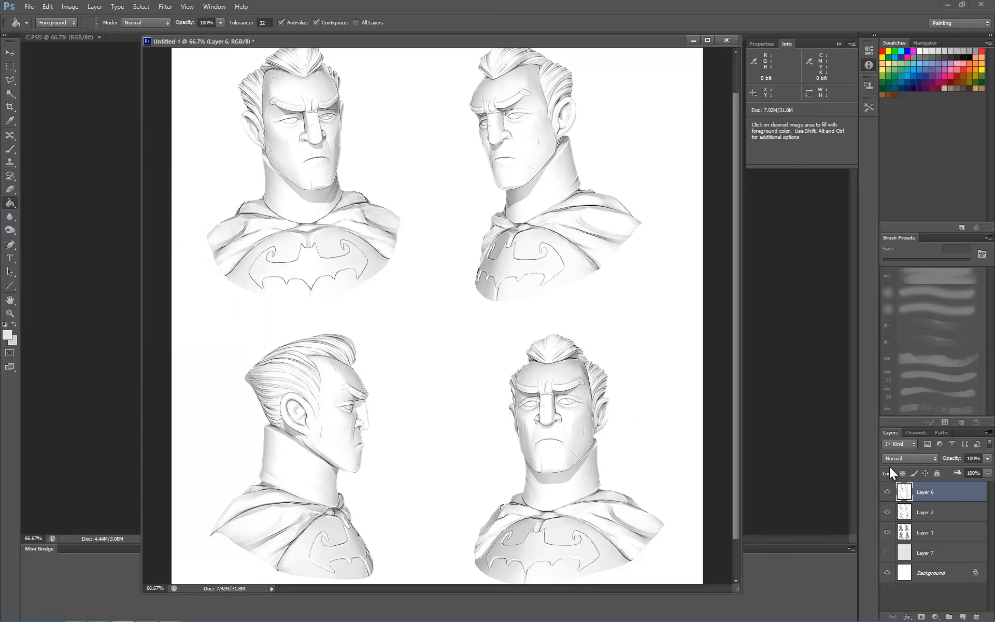
pyautogui.click(907, 456)
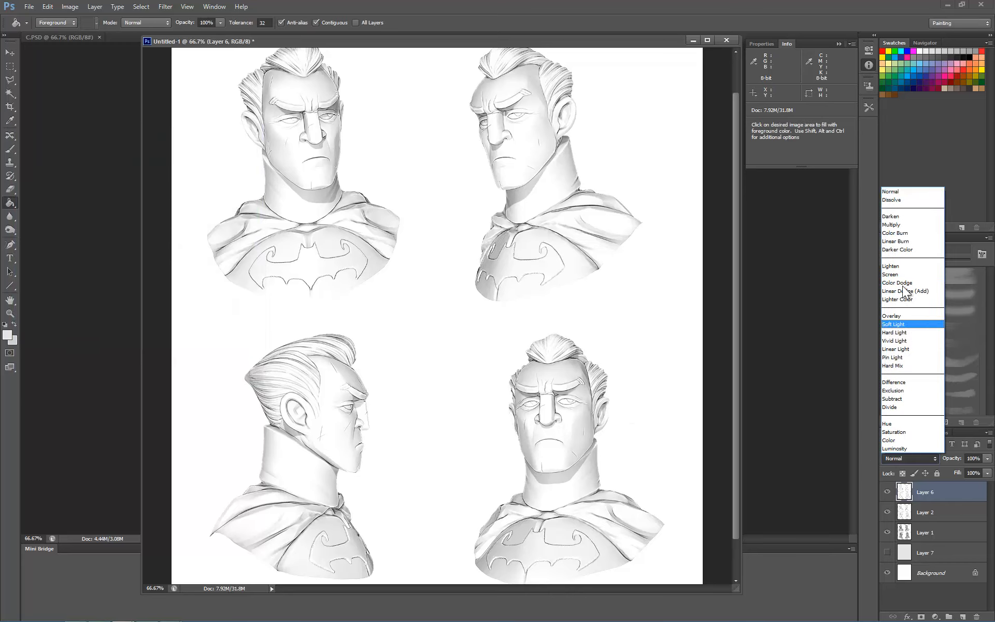
pyautogui.click(717, 241)
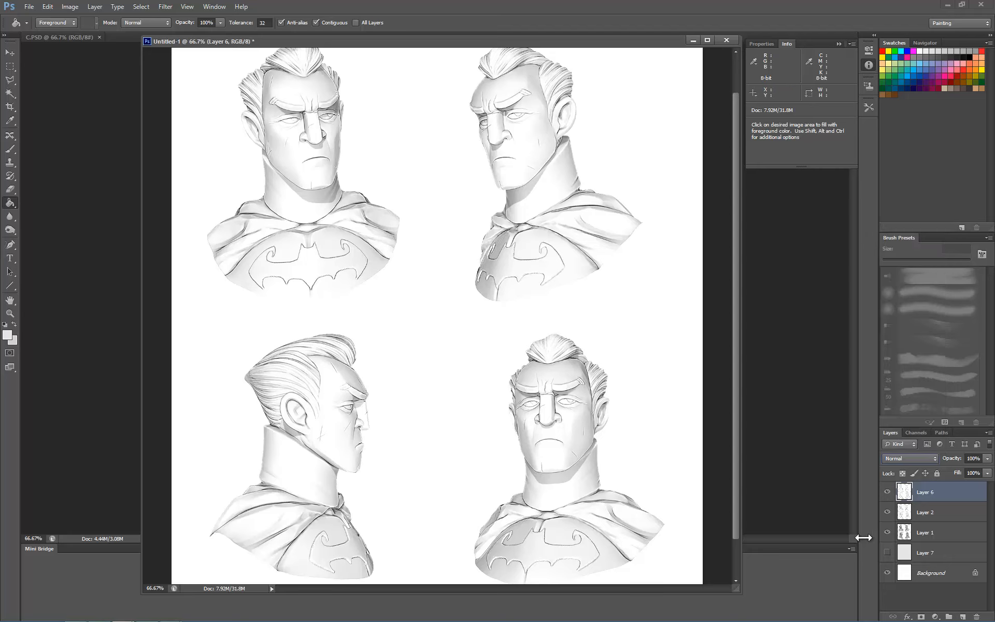
# - Hide Layer 6 and Layer 2 so only the Layer 1 renders show over the background
pyautogui.click(887, 492)
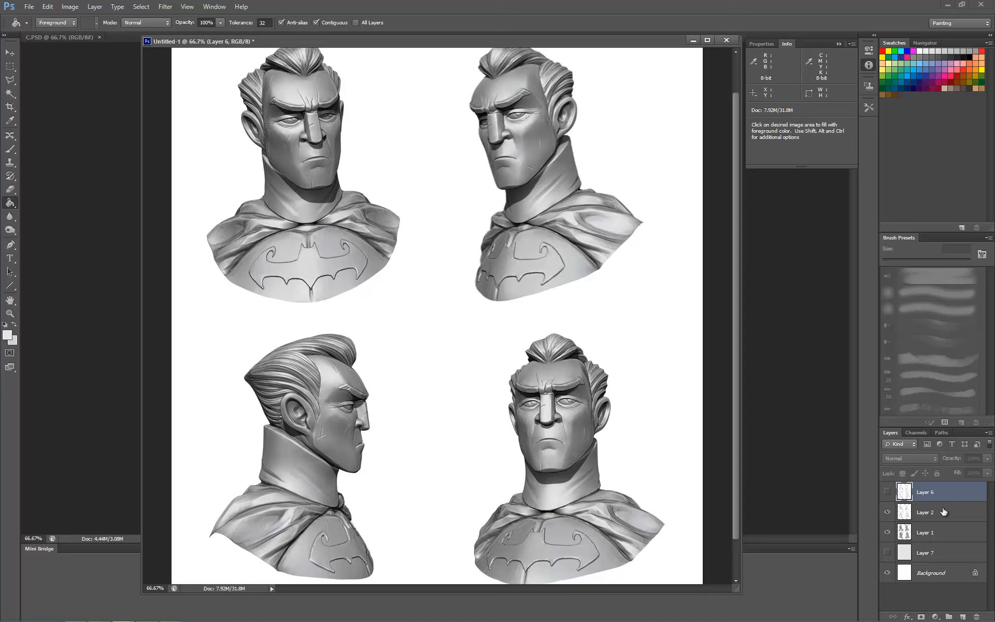
pyautogui.click(939, 512)
pyautogui.click(887, 511)
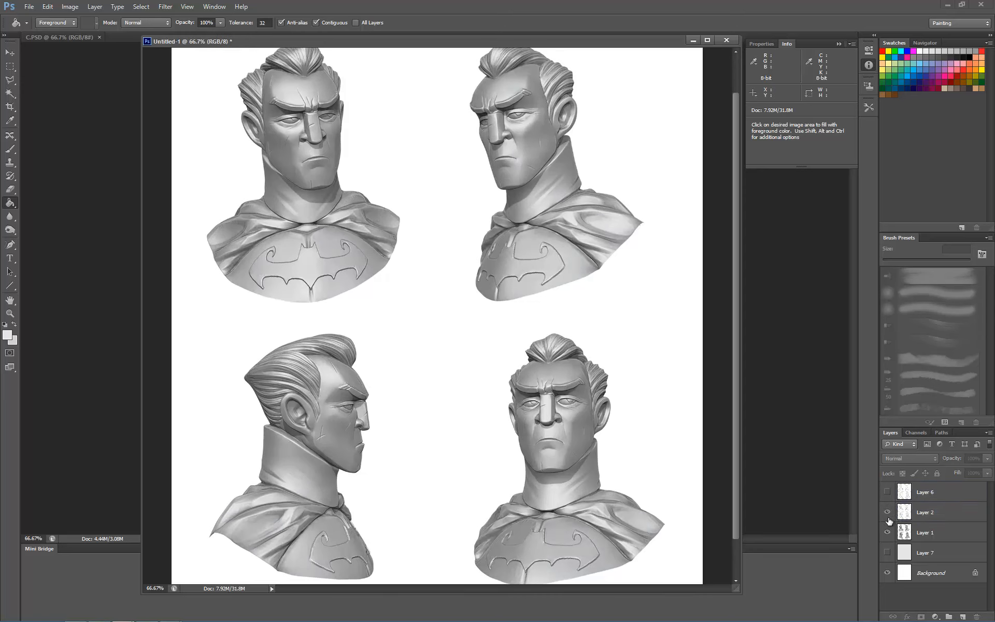
pyautogui.click(887, 512)
# - Duplicate Layer 1 and set the copy's blending mode to Normal
pyautogui.click(933, 532)
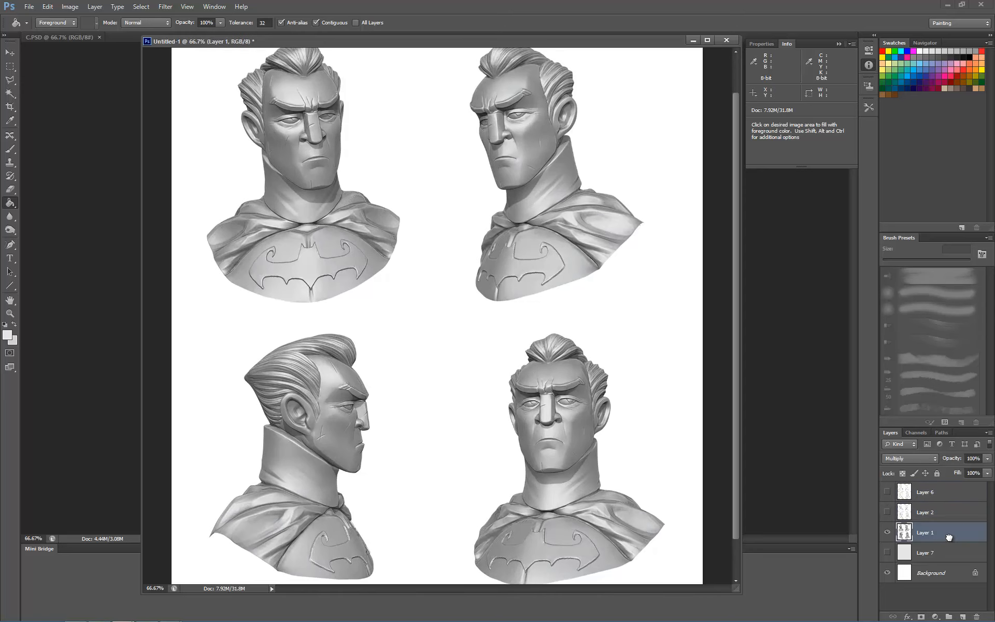
pyautogui.moveTo(949, 537); pyautogui.dragTo(962, 617)
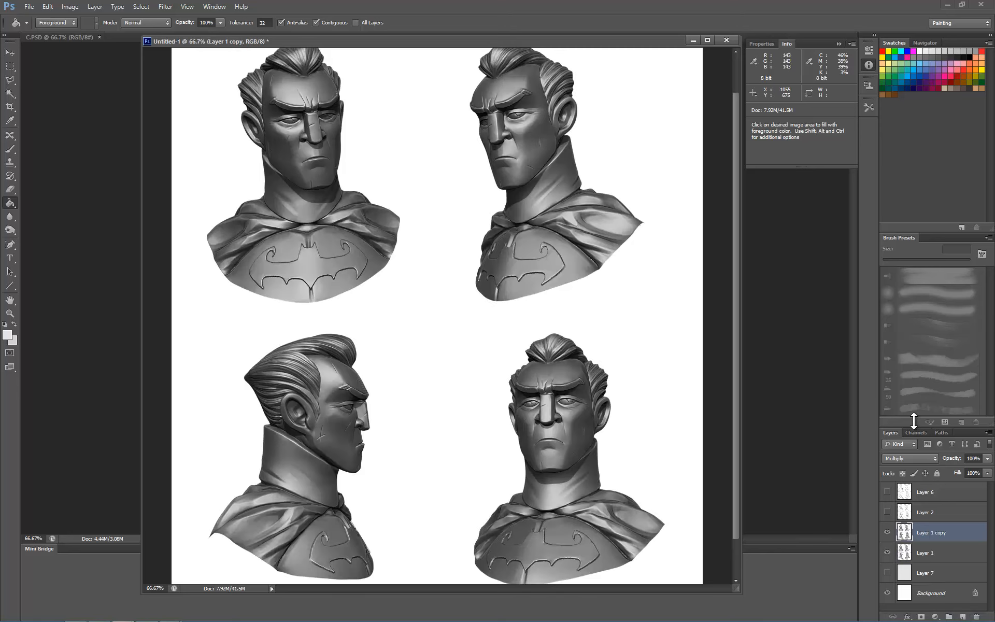
pyautogui.click(907, 459)
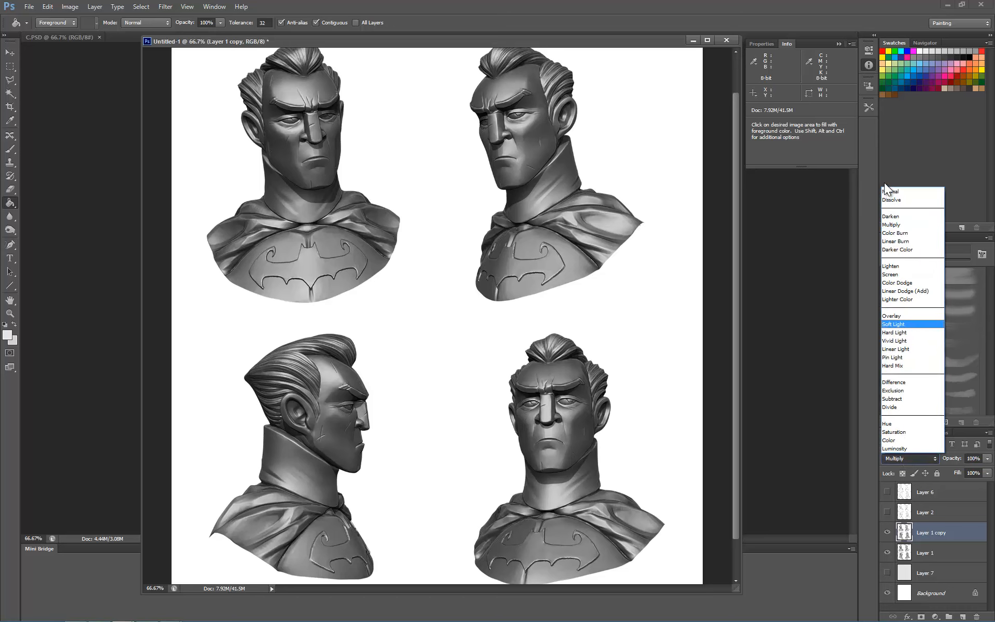
pyautogui.click(890, 191)
# - Apply the Cutout filter to the Layer 1 copy with Number of Levels 7 and Edge Simplicity 5
pyautogui.click(165, 7)
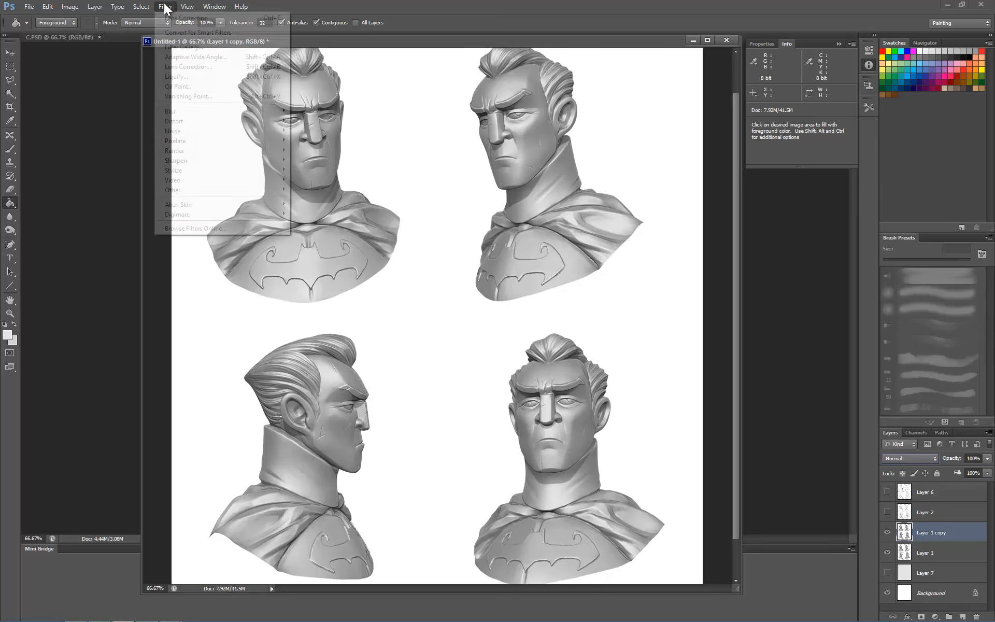
pyautogui.click(183, 47)
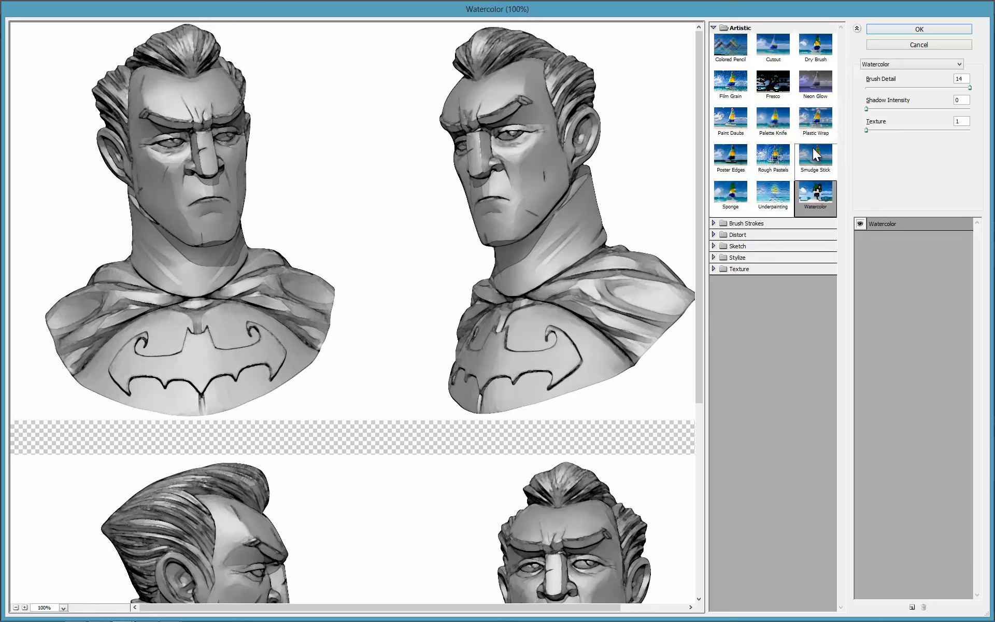
pyautogui.click(776, 47)
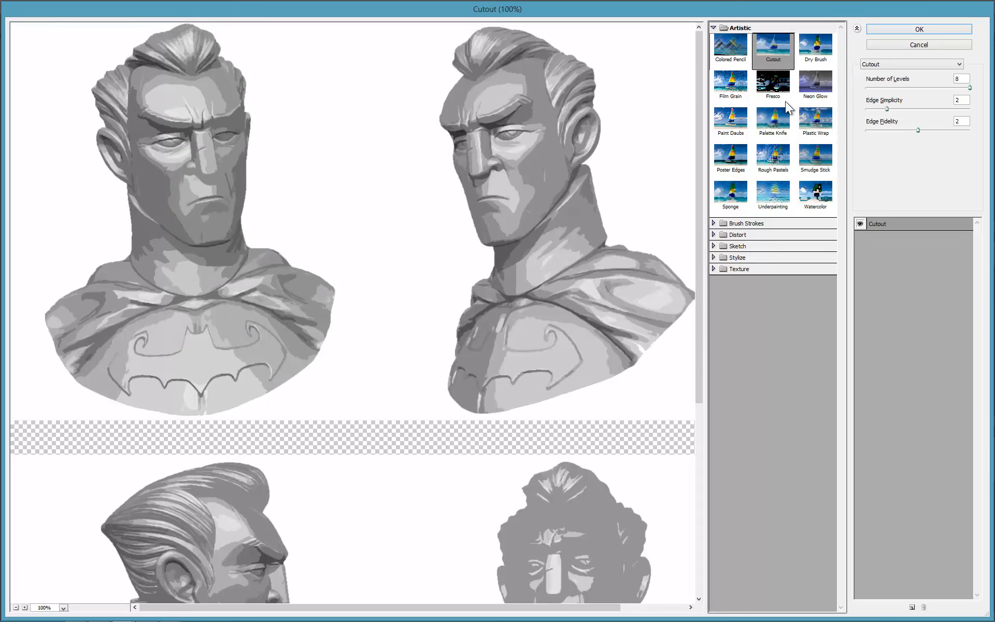
pyautogui.moveTo(969, 87); pyautogui.dragTo(950, 89)
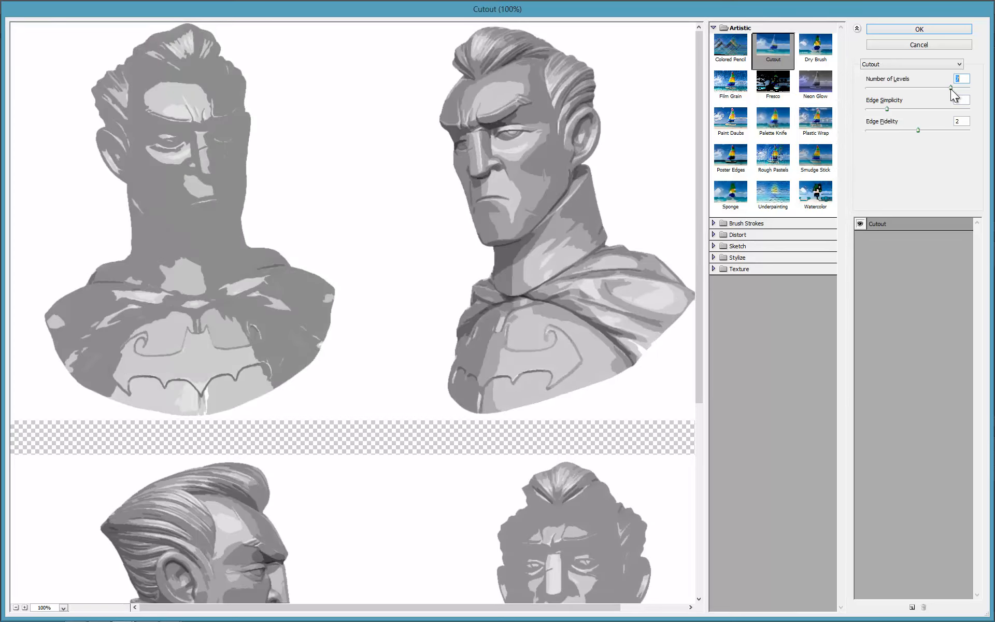
pyautogui.click(911, 108)
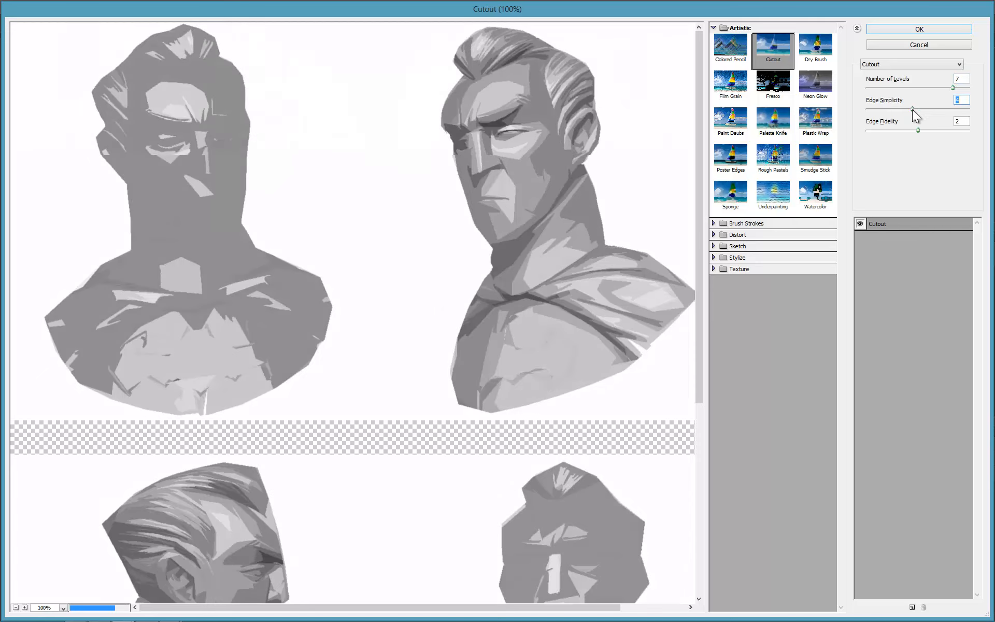
pyautogui.moveTo(912, 110); pyautogui.dragTo(918, 109)
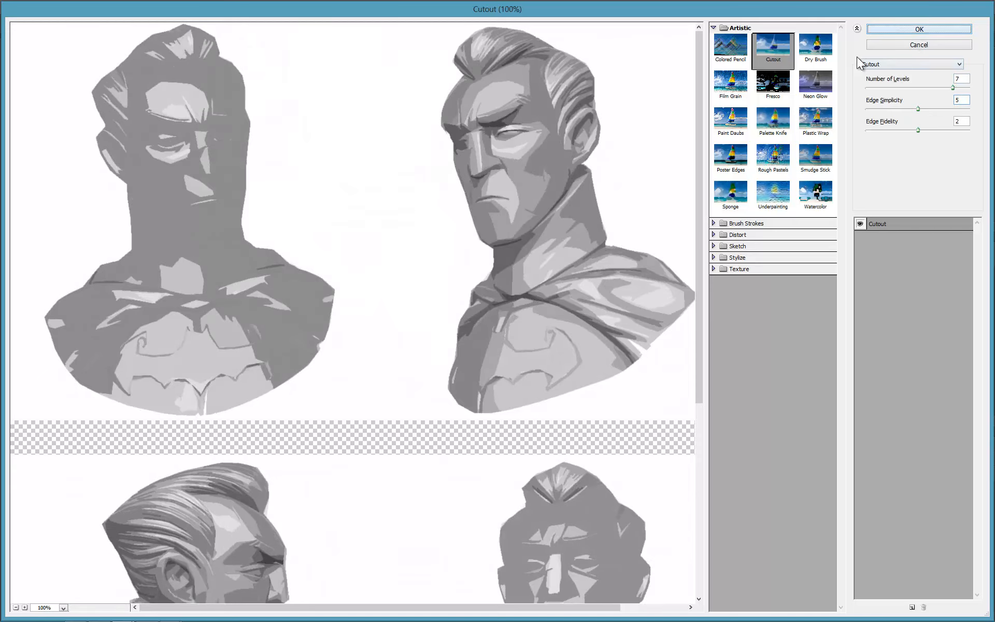
pyautogui.press('Return')
# - Try the Multiply blending mode at 25% opacity on the Layer 1 copy
pyautogui.click(897, 458)
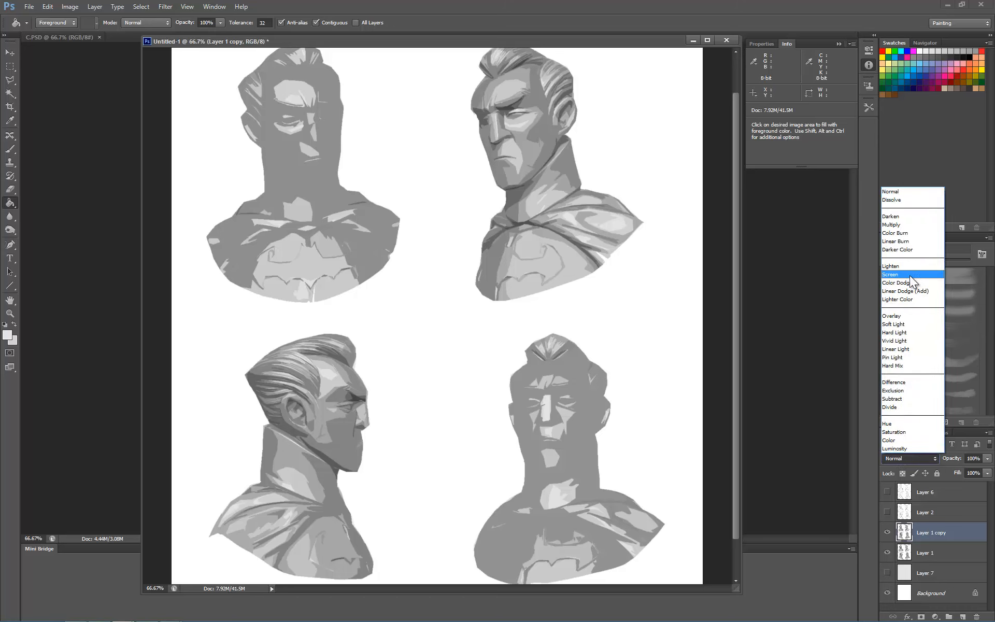
pyautogui.click(898, 226)
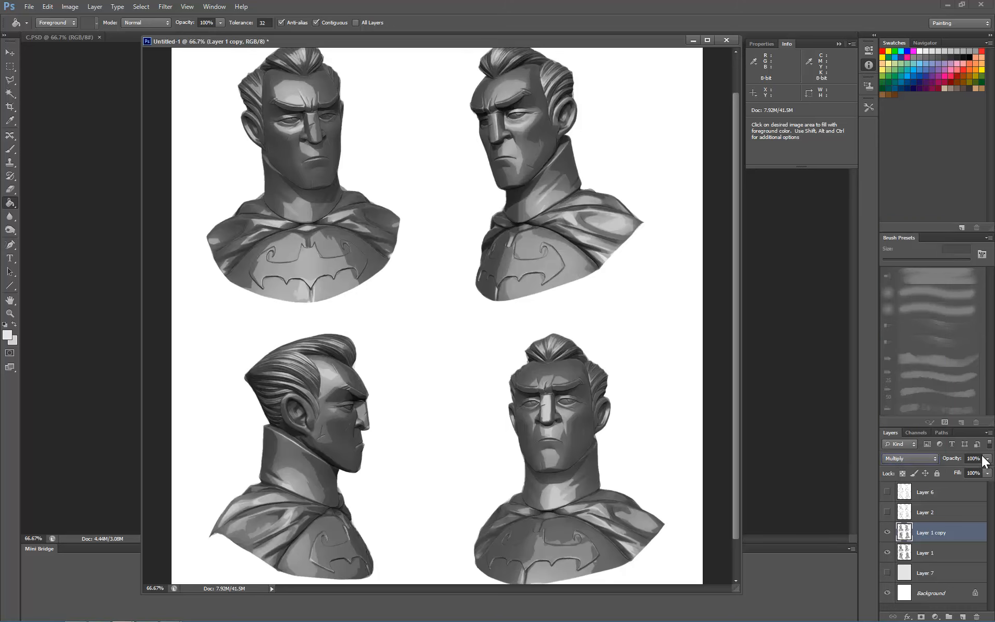
pyautogui.click(980, 458)
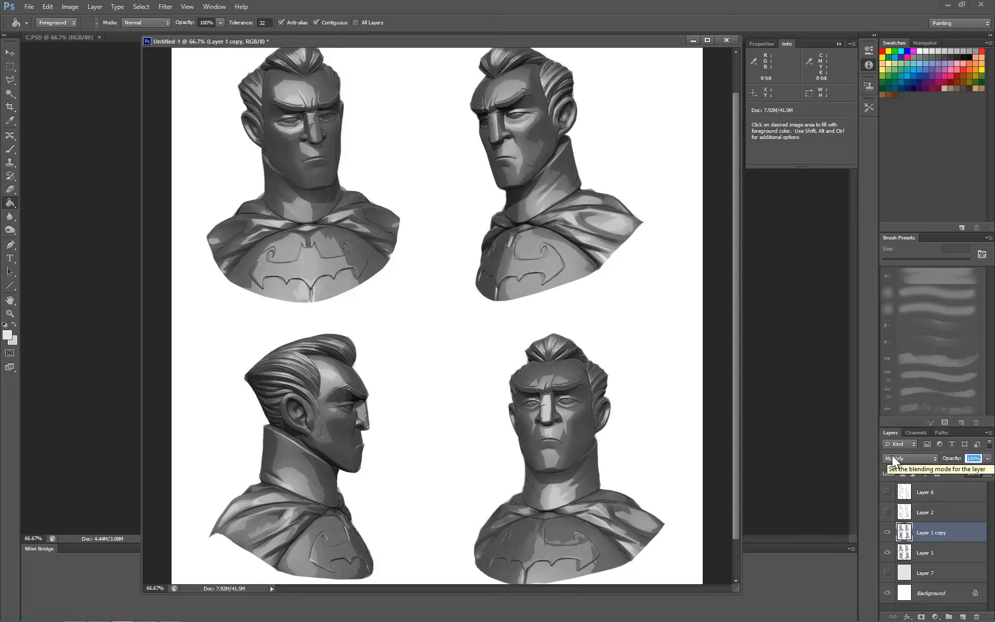
pyautogui.write('25')
pyautogui.press('Return')
# - Set the Layer 1 copy's blending mode to Screen and its opacity to 60%
pyautogui.click(891, 455)
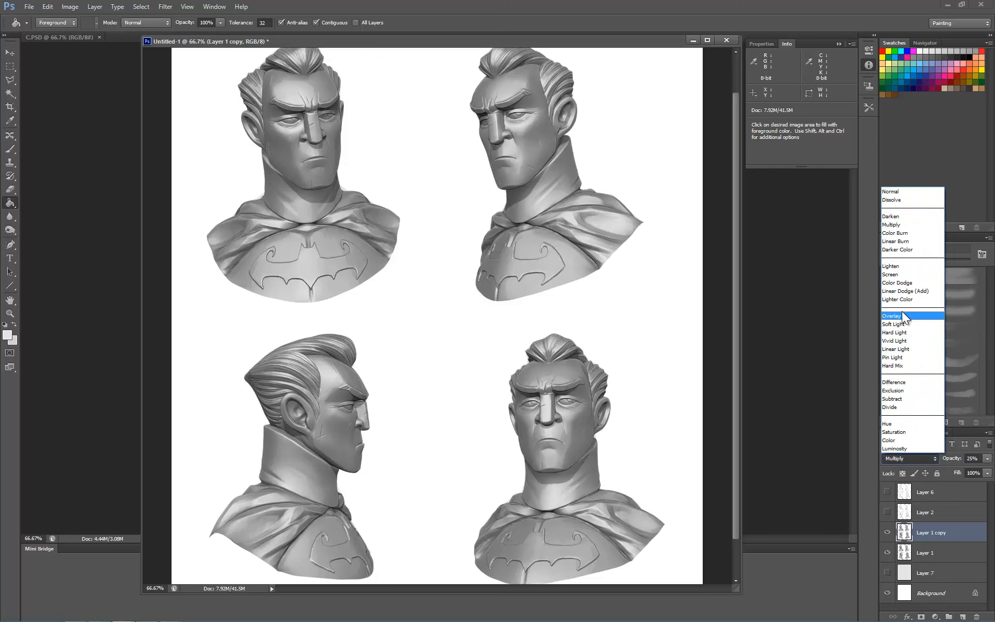
pyautogui.click(896, 270)
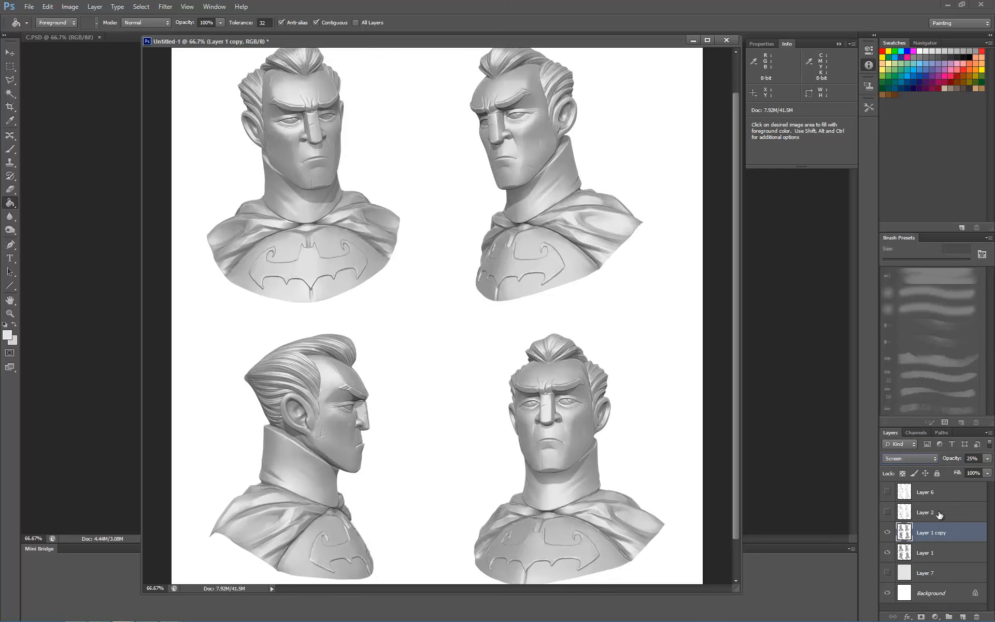
pyautogui.moveTo(979, 458); pyautogui.dragTo(914, 457)
pyautogui.write('60')
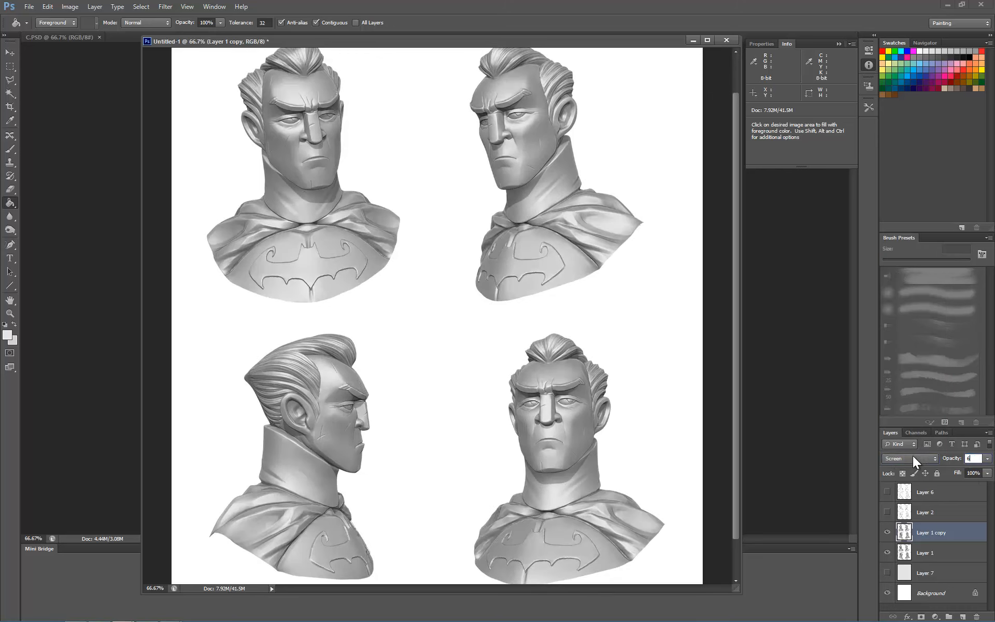
# - Compare the image with and without the Layer 1 copy, then set that layer to Multiply at 30% opacity
pyautogui.click(888, 532)
pyautogui.click(888, 532)
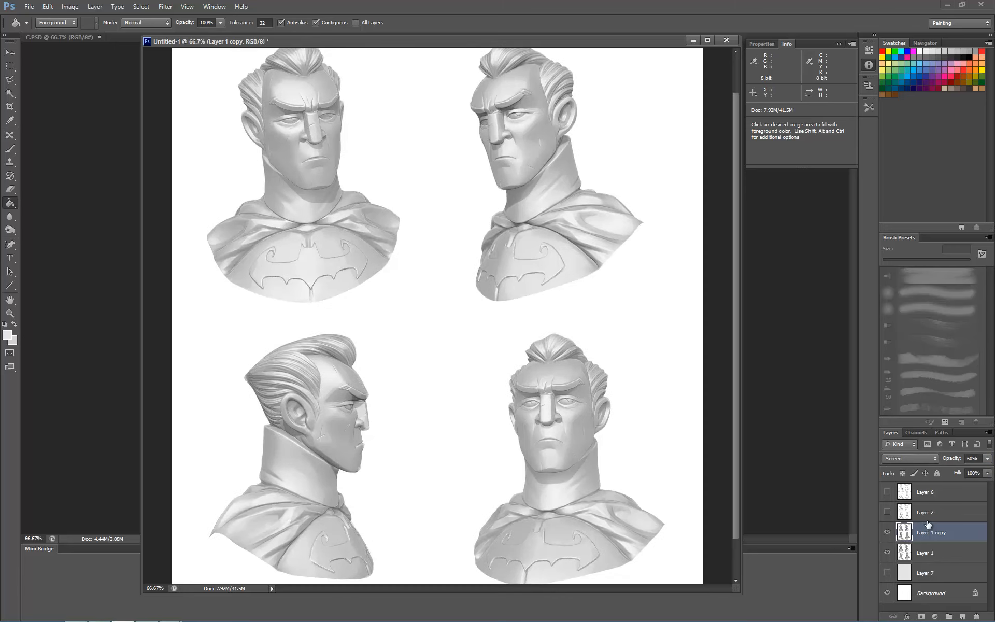
pyautogui.click(925, 459)
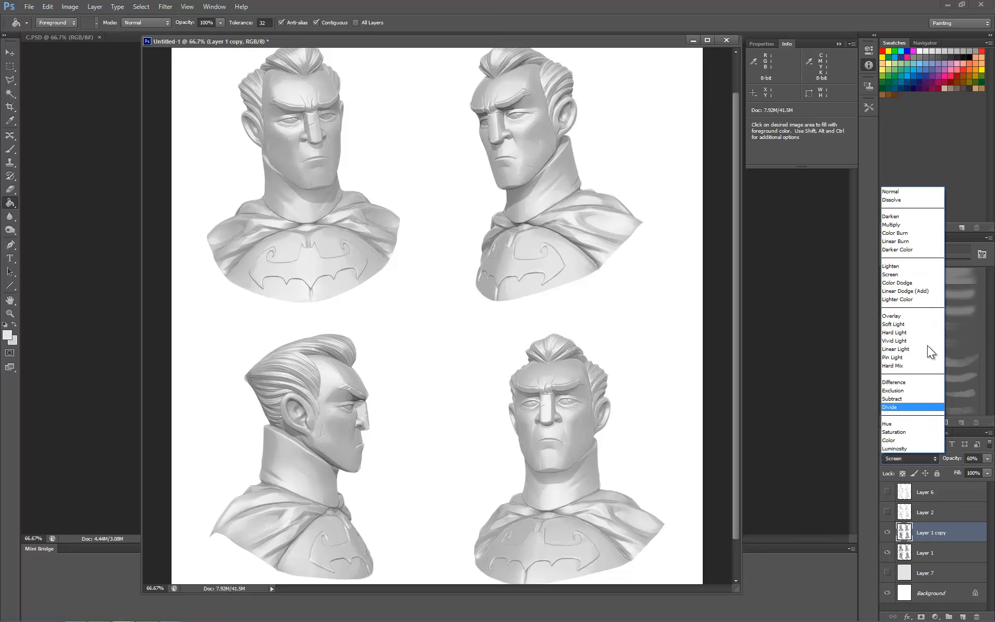
pyautogui.click(892, 224)
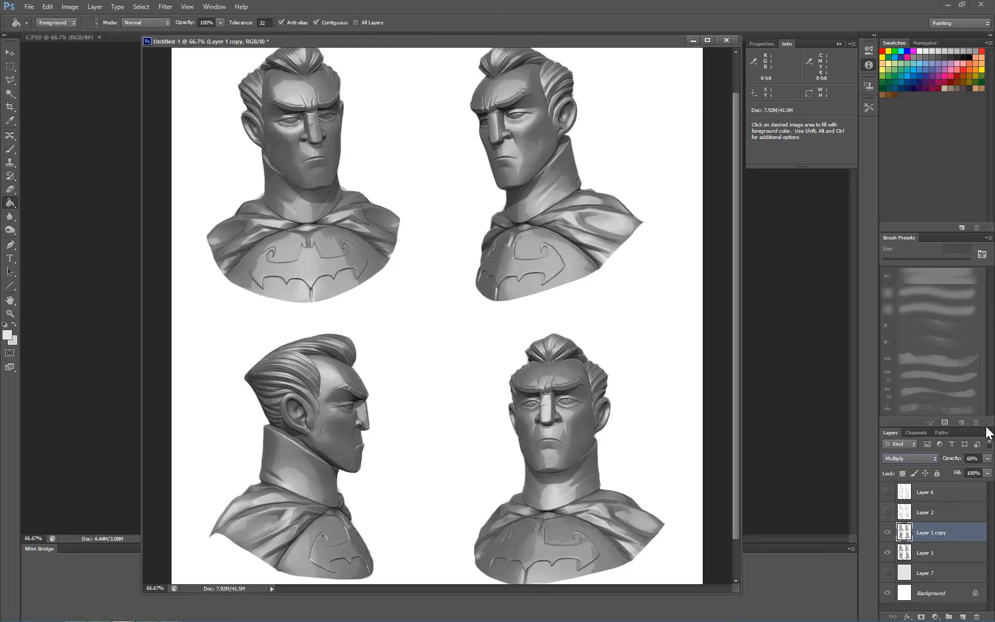
pyautogui.click(976, 458)
pyautogui.write('30')
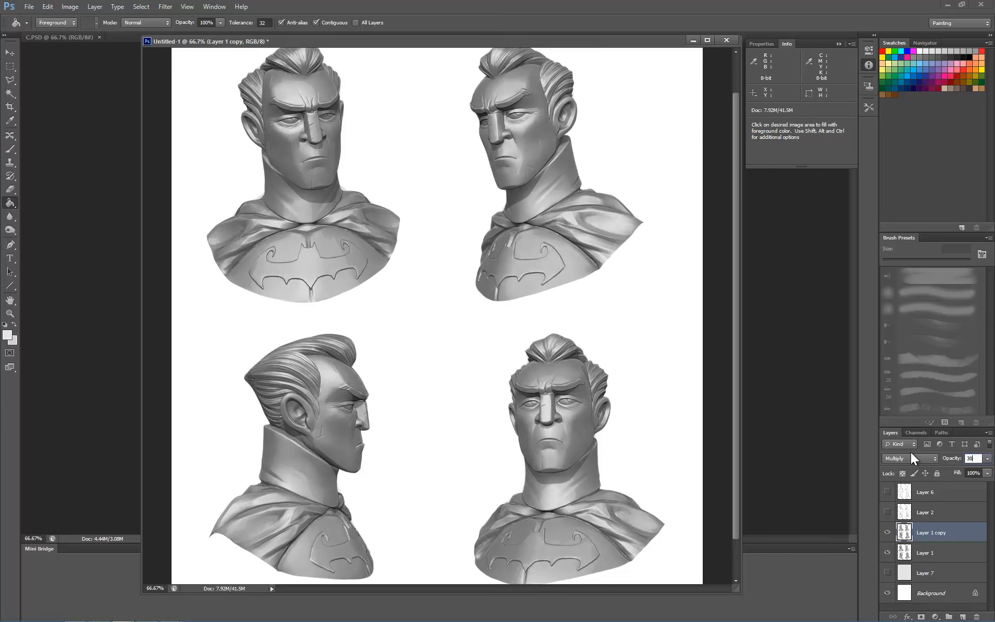
# - Set Layer 1's opacity to 35% and duplicate it, placing the duplicate directly above Layer 1 copy
pyautogui.click(929, 555)
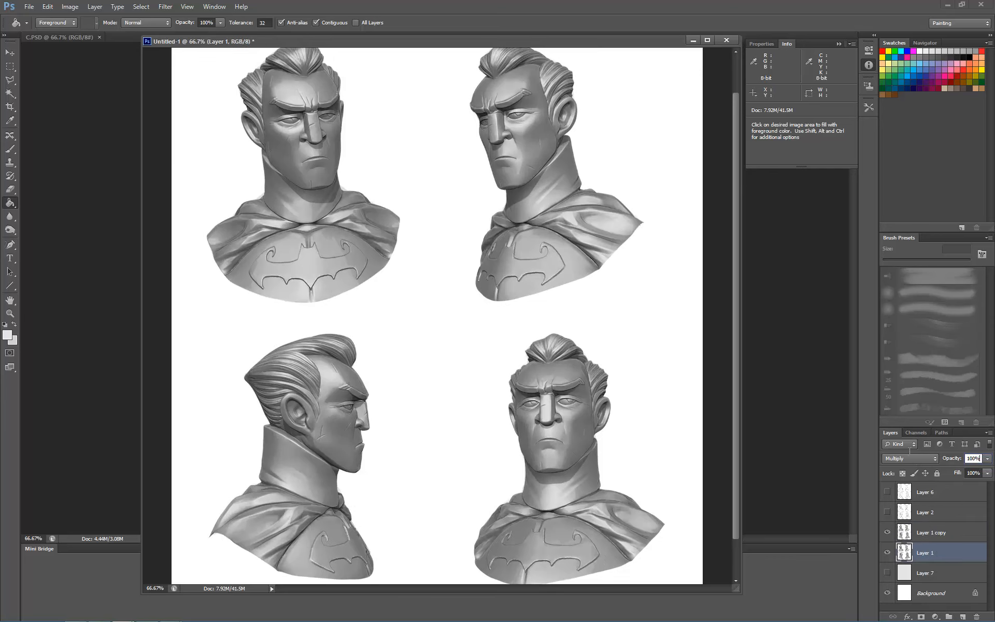
pyautogui.write('25')
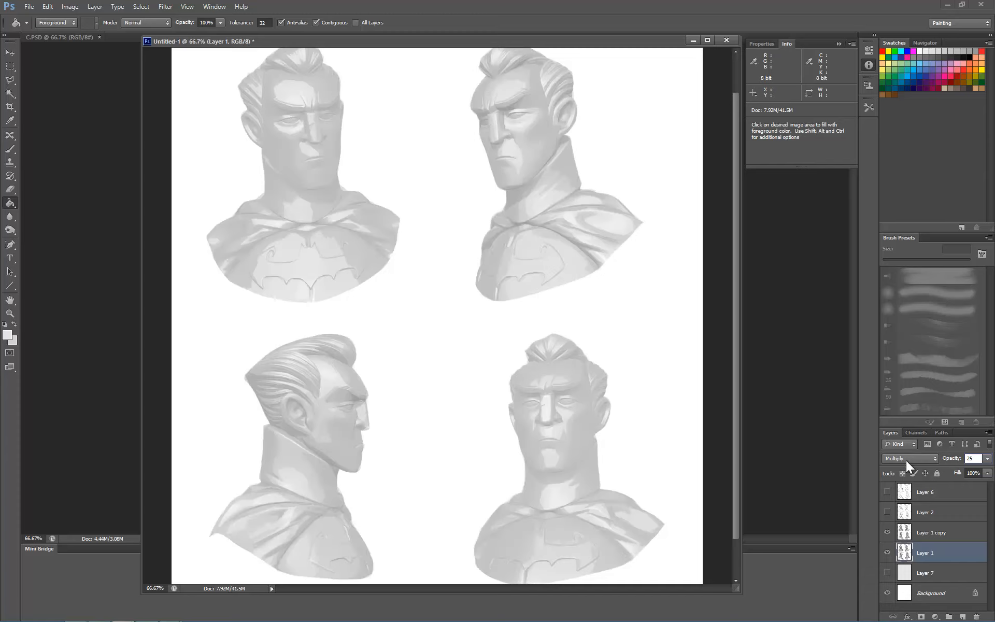
pyautogui.press('BackSpace')
pyautogui.press('BackSpace')
pyautogui.write('35')
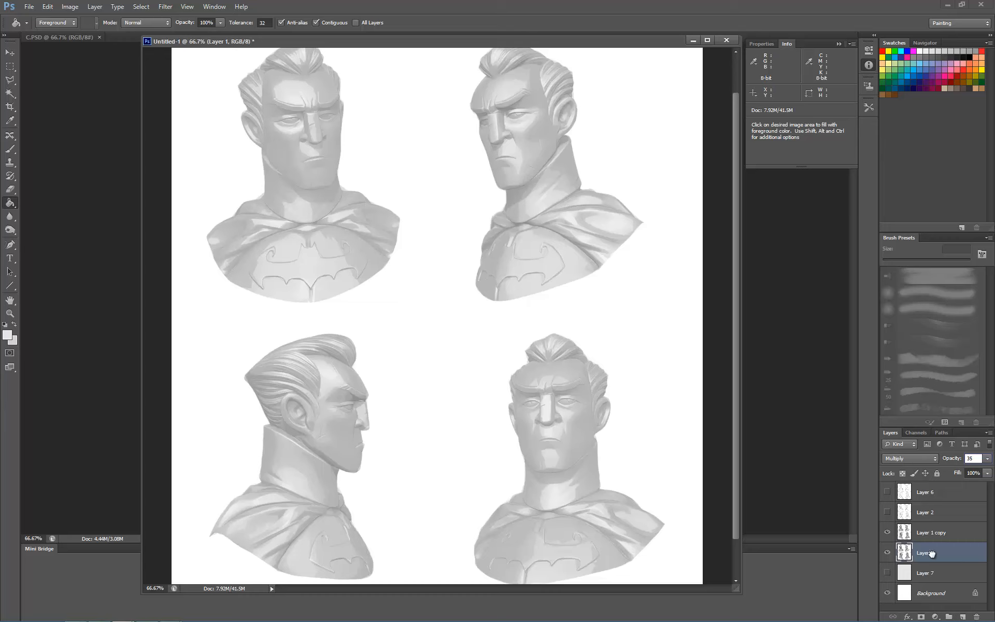
pyautogui.moveTo(932, 555); pyautogui.dragTo(962, 615)
pyautogui.moveTo(932, 546); pyautogui.dragTo(927, 525)
# - Apply the Watercolor filter to Layer 1 copy 2 with Brush Detail 14, Shadow Intensity 0 and Texture 2, and set its opacity to 55%
pyautogui.click(166, 7)
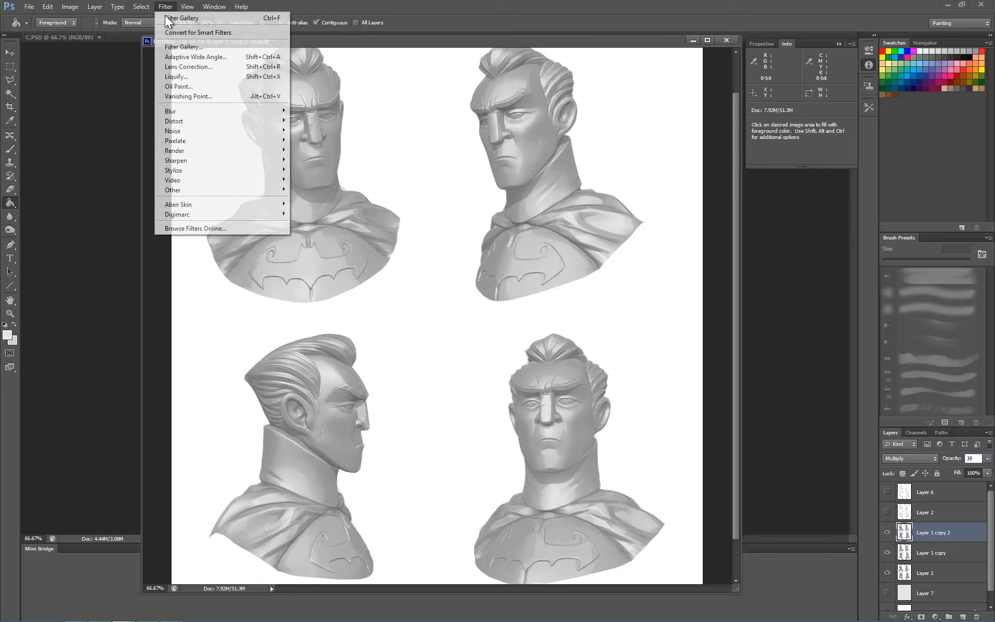
pyautogui.click(204, 48)
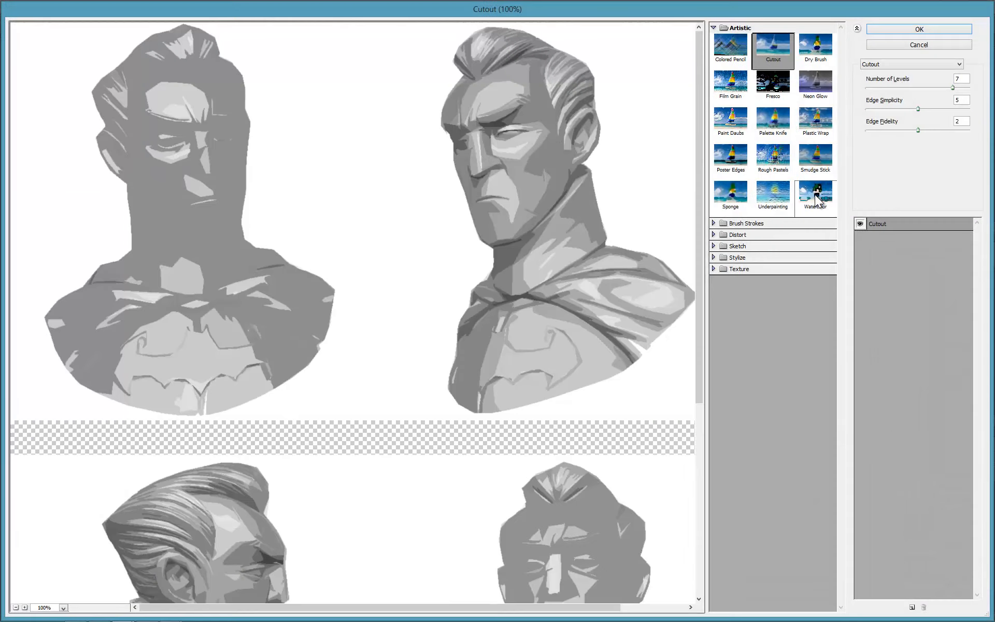
pyautogui.click(814, 194)
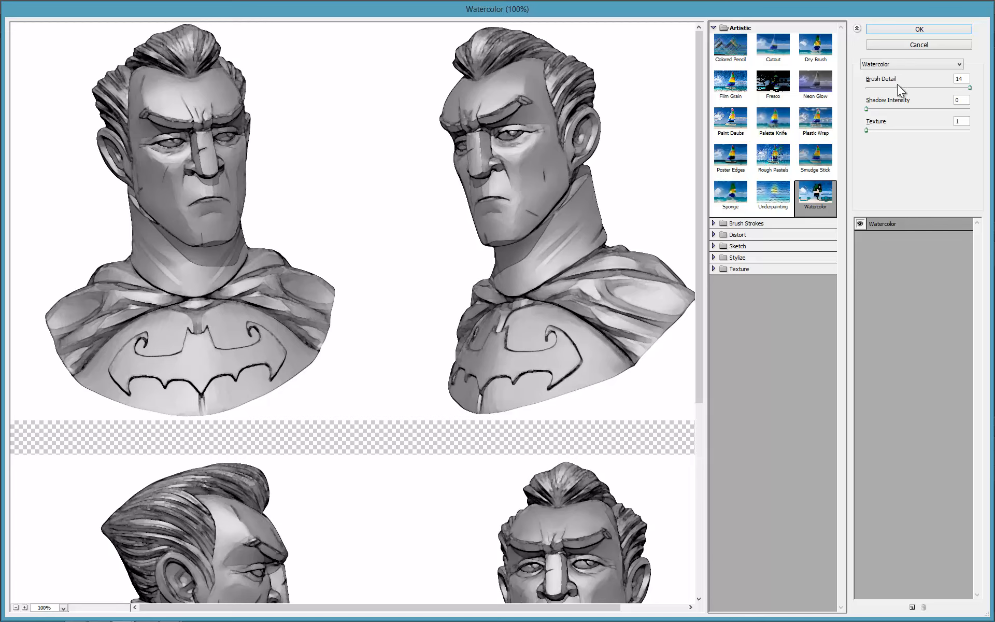
pyautogui.click(882, 129)
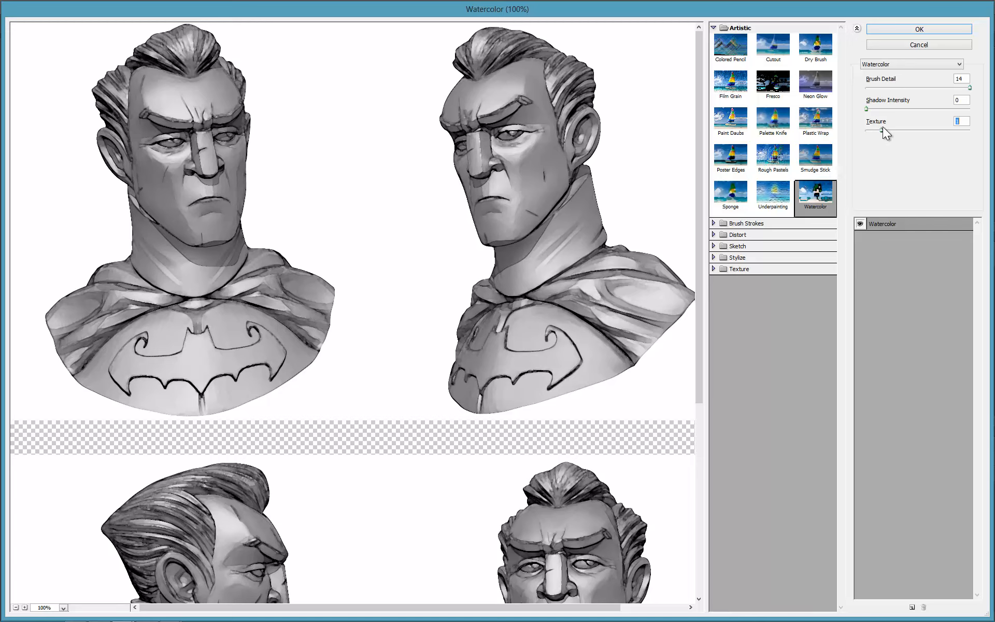
pyautogui.moveTo(887, 126); pyautogui.dragTo(951, 133)
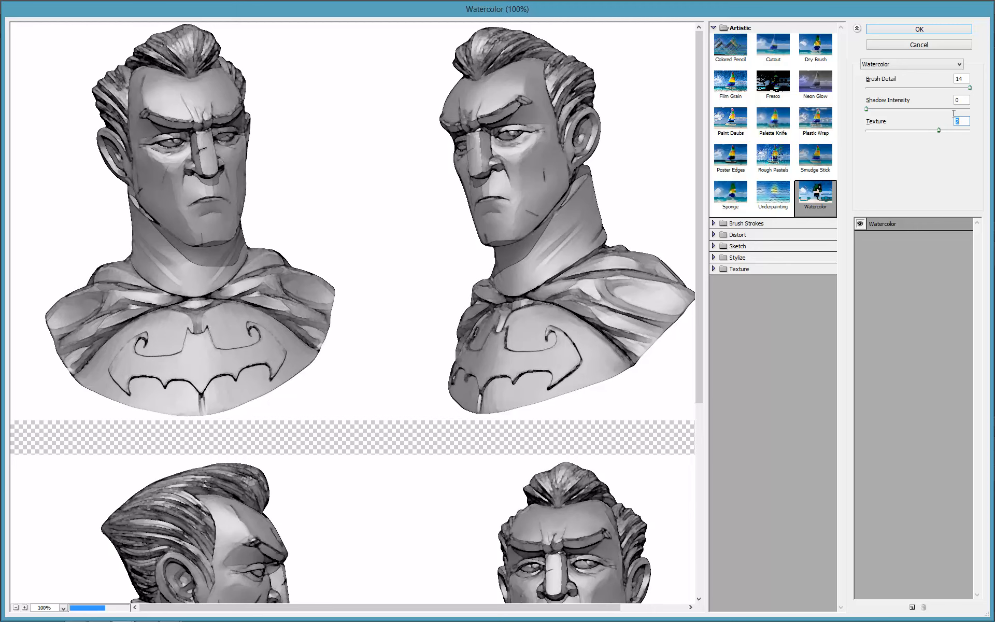
pyautogui.click(929, 29)
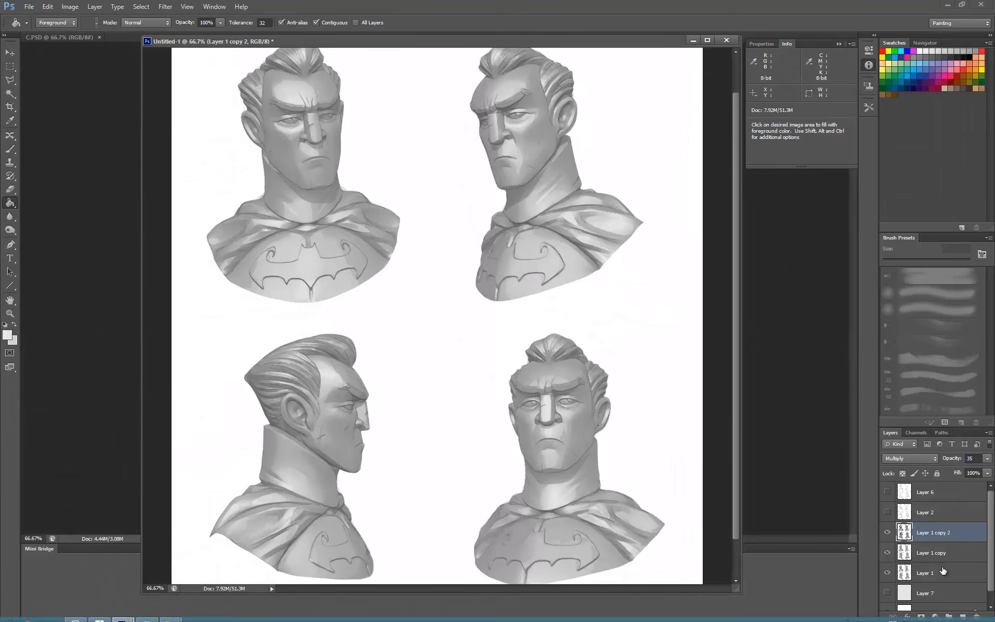
pyautogui.moveTo(975, 459); pyautogui.dragTo(880, 444)
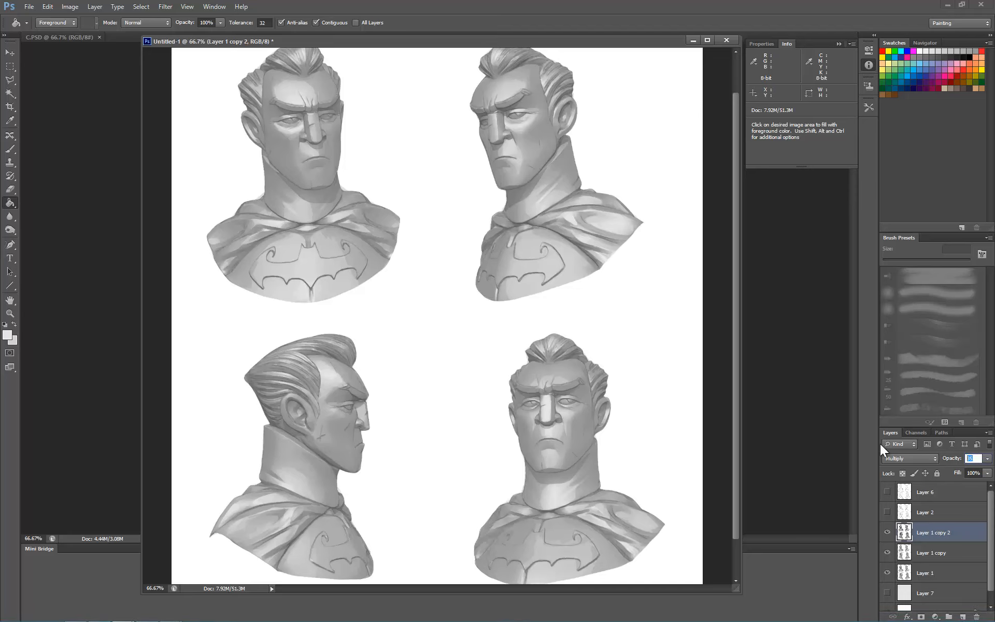
pyautogui.write('55')
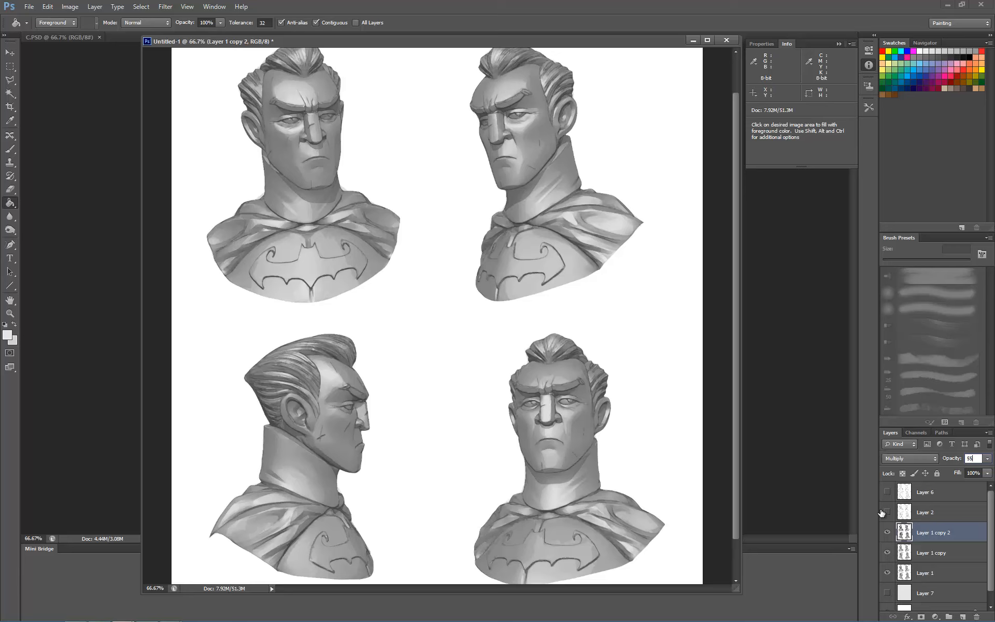
# - Make Layer 2 visible, duplicate it and hide the duplicate
pyautogui.click(887, 513)
pyautogui.click(927, 518)
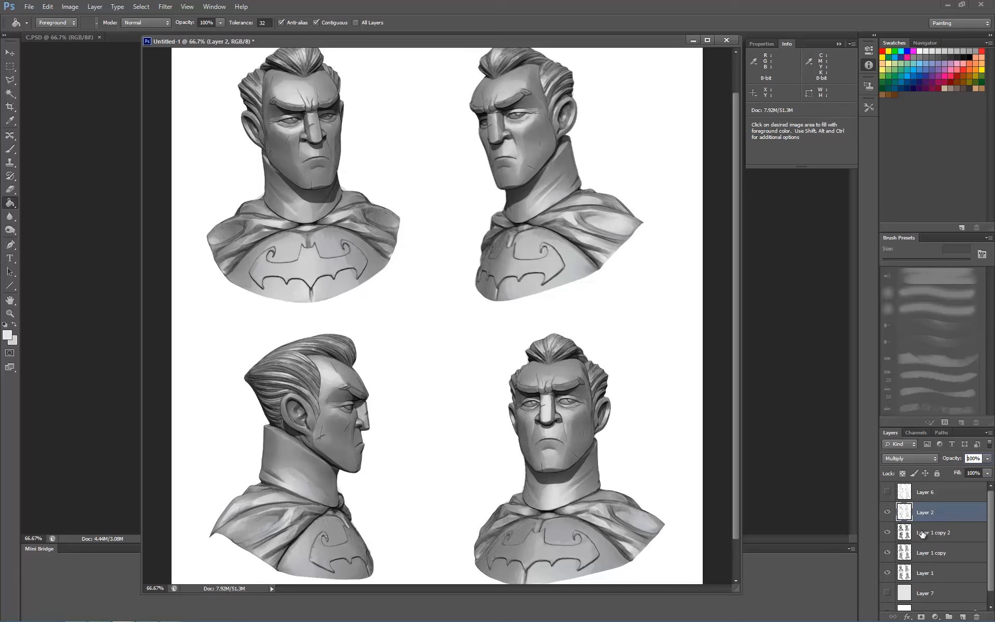
pyautogui.moveTo(941, 514); pyautogui.dragTo(962, 616)
pyautogui.click(887, 512)
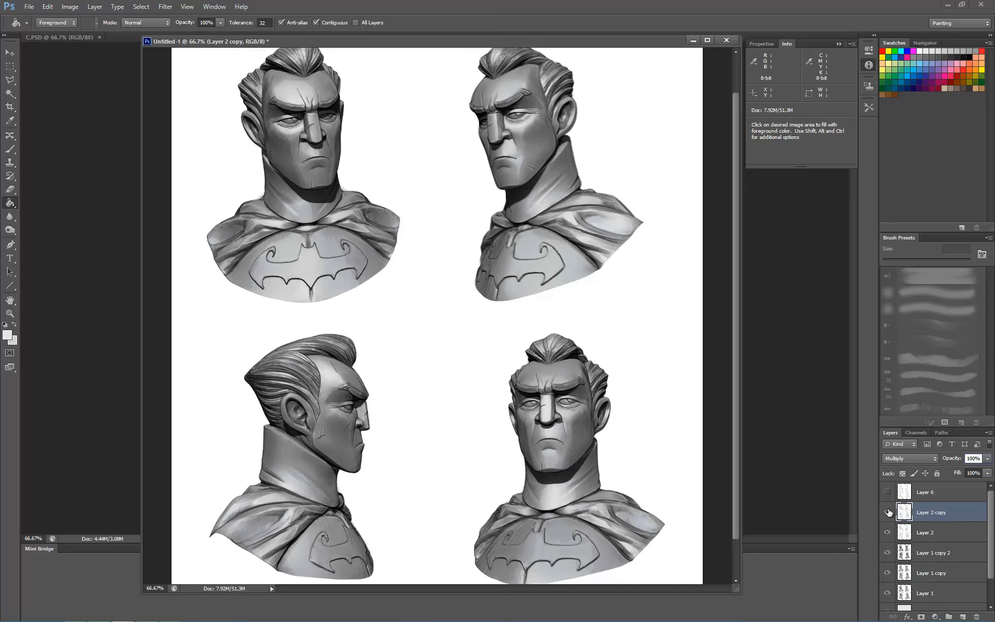
# - Apply the Watercolor filter to the original Layer 2 with Brush Detail 14, Shadow Intensity 0 and Texture 2
pyautogui.click(952, 534)
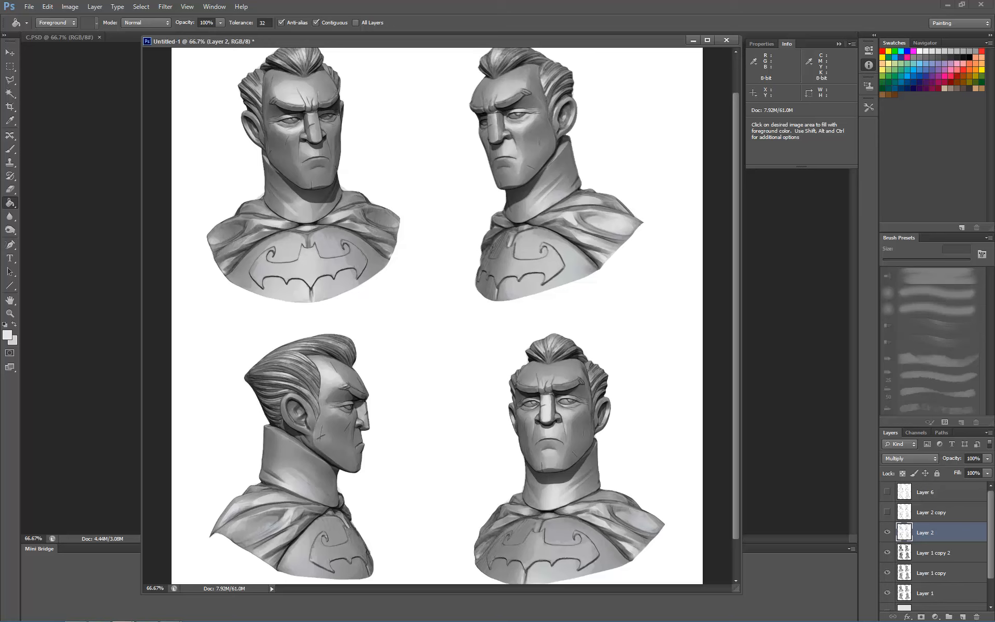
pyautogui.click(174, 7)
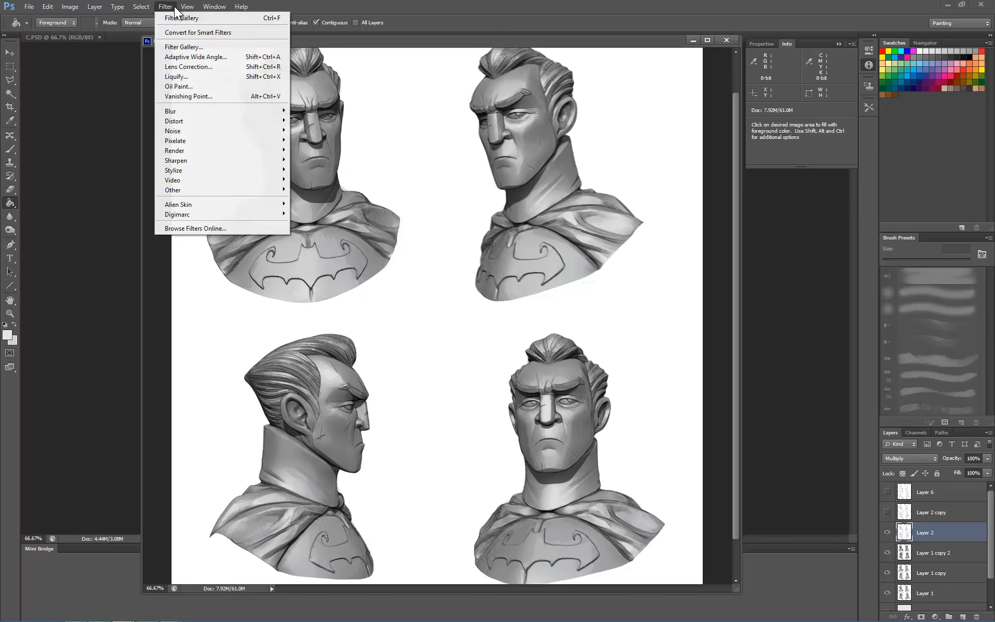
pyautogui.click(185, 47)
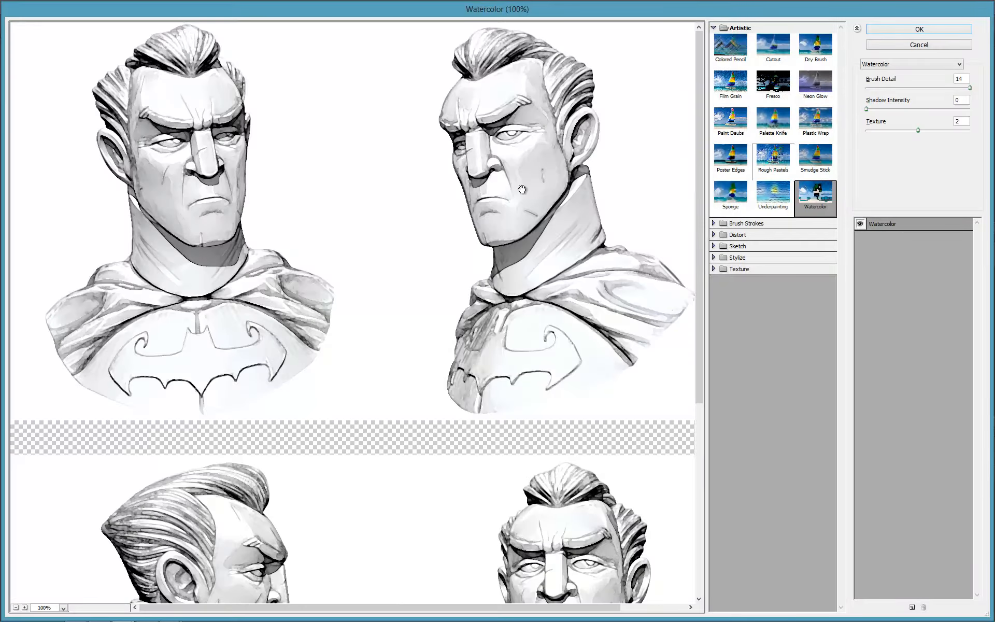
pyautogui.click(919, 29)
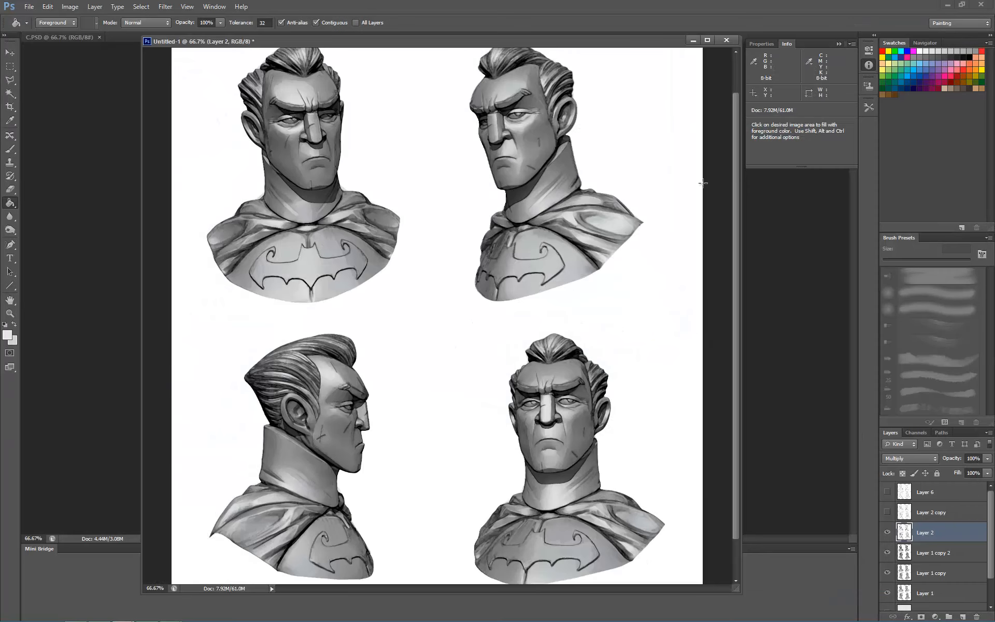
# - Show Layer 2 copy, compare the image with and without it, and set its opacity to 45%
pyautogui.click(887, 512)
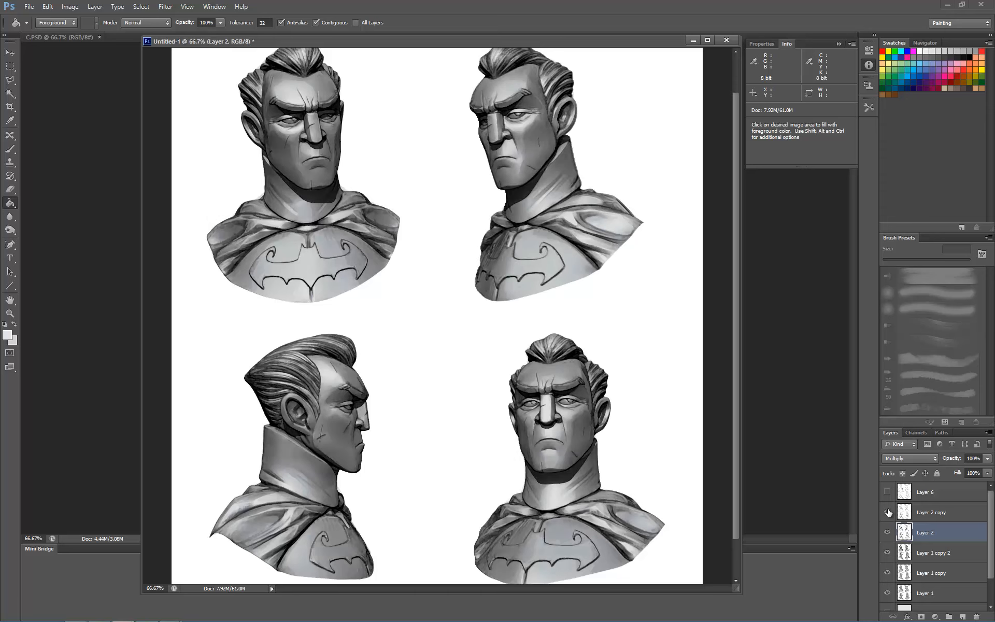
pyautogui.click(887, 512)
pyautogui.click(887, 512)
pyautogui.click(933, 513)
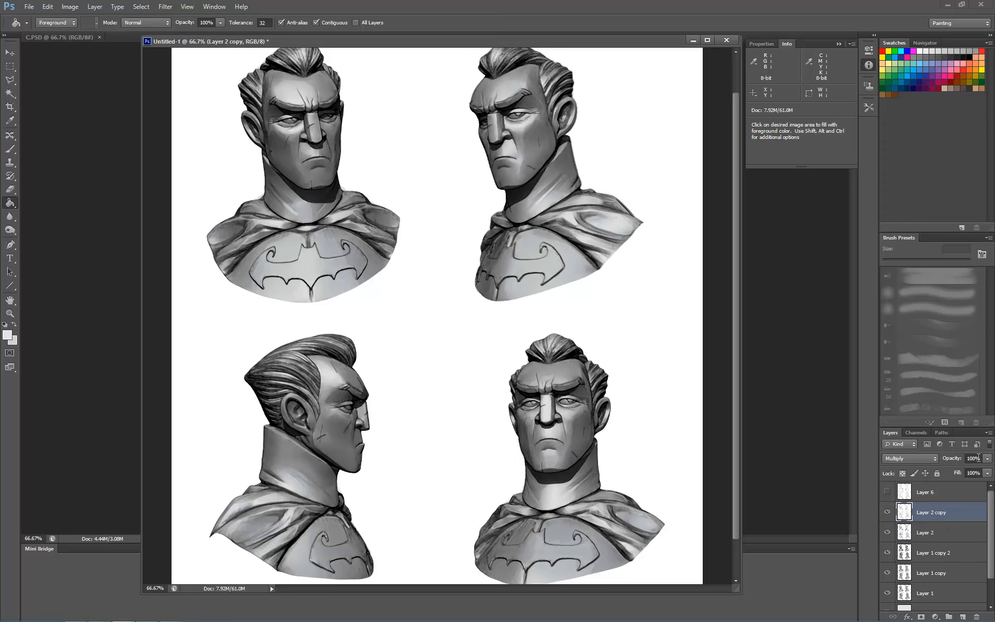
pyautogui.click(975, 458)
pyautogui.write('45')
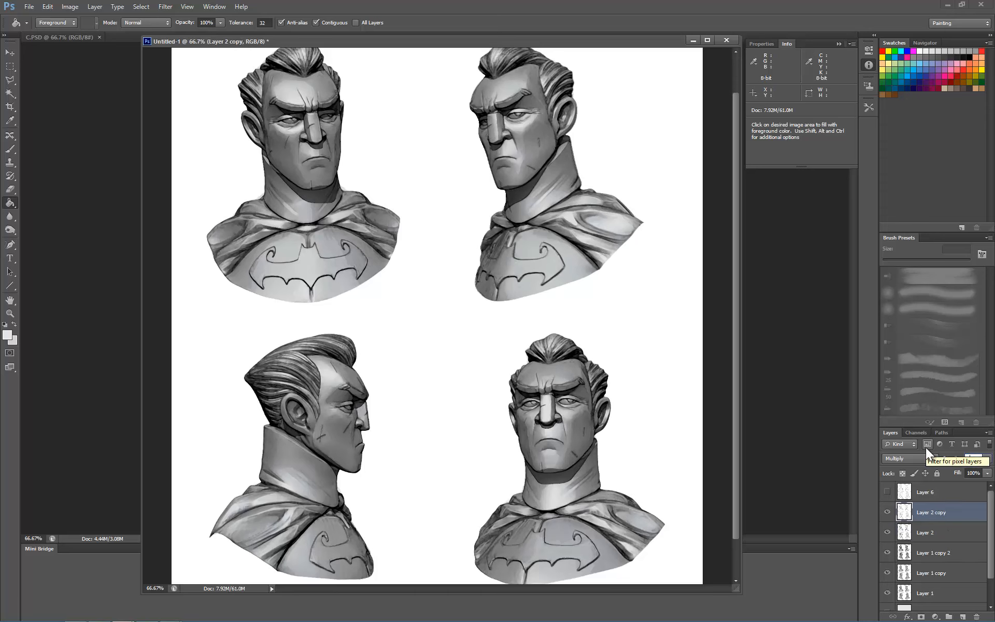
pyautogui.press('Return')
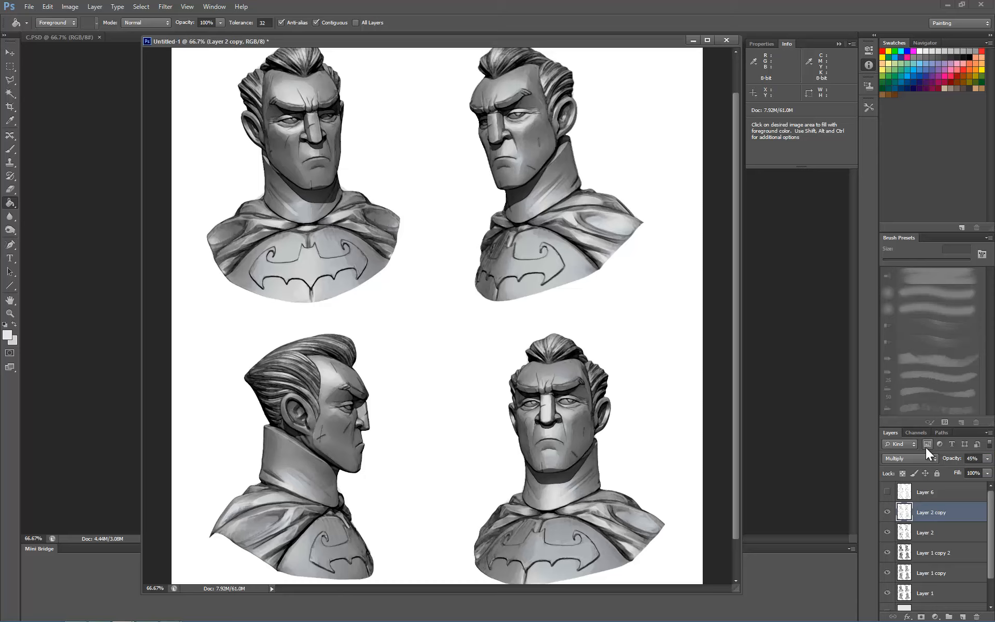
# - Set the opacity of the filtered Layer 2 to 60%
pyautogui.click(945, 530)
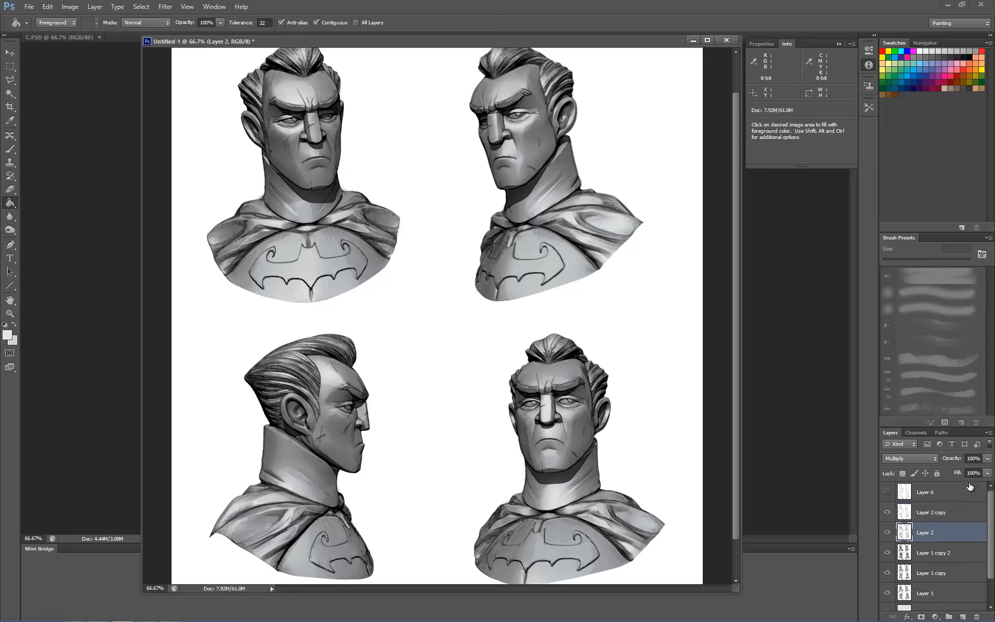
pyautogui.click(981, 459)
pyautogui.write('60')
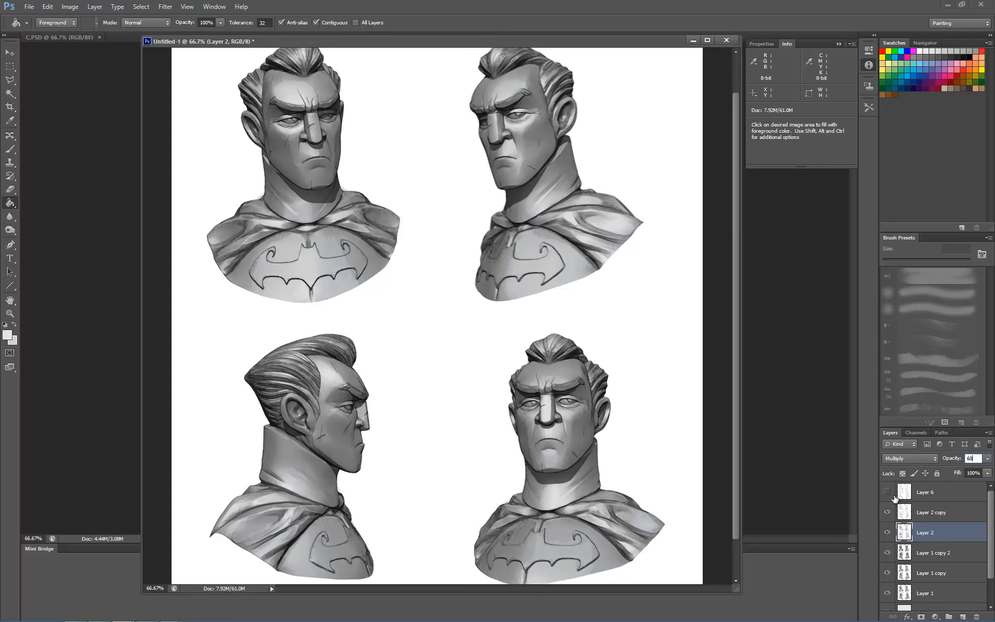
# - Show Layer 6, set its blending mode to Multiply, and compare the image with Layer 6 and Layer 2 copy switched off and on
pyautogui.click(887, 492)
pyautogui.click(946, 493)
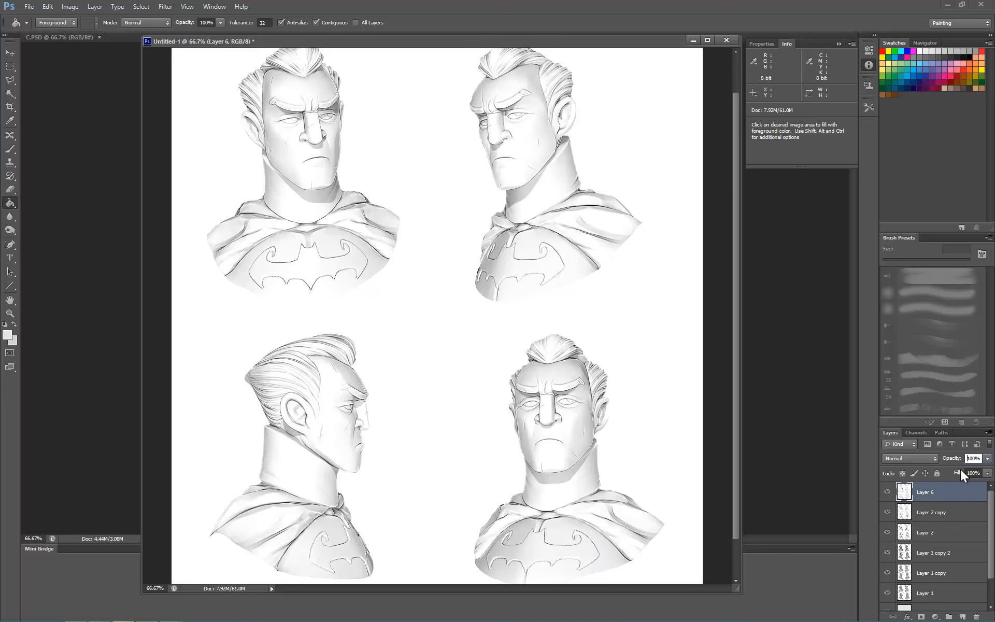
pyautogui.click(910, 458)
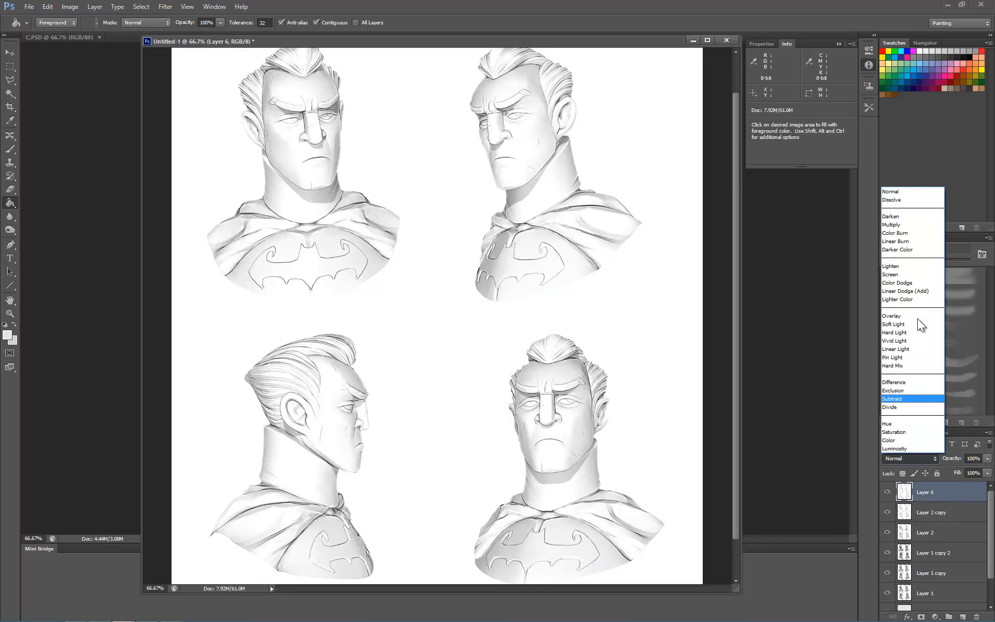
pyautogui.click(900, 225)
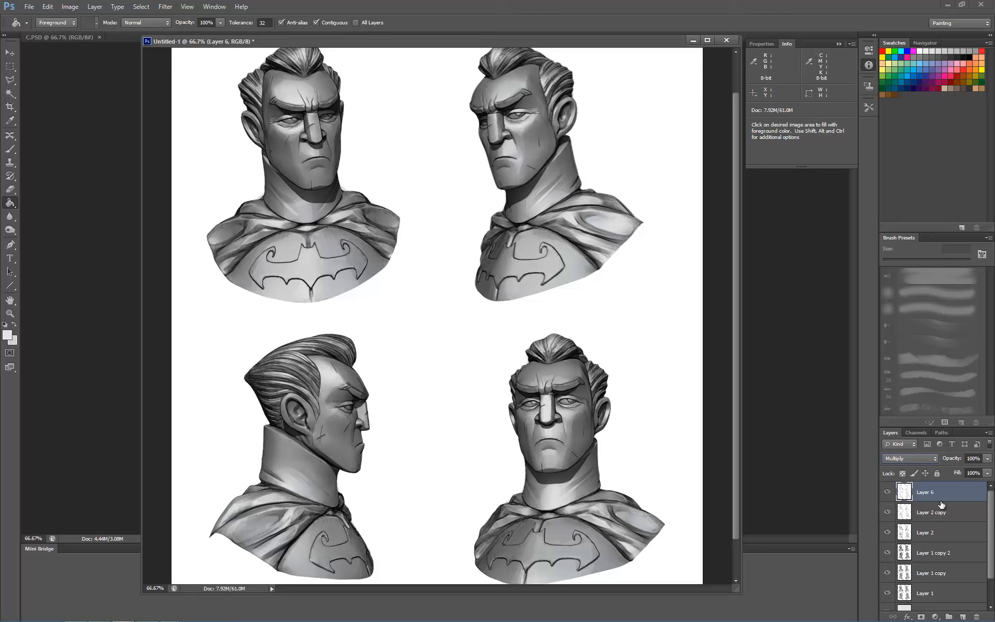
pyautogui.click(888, 492)
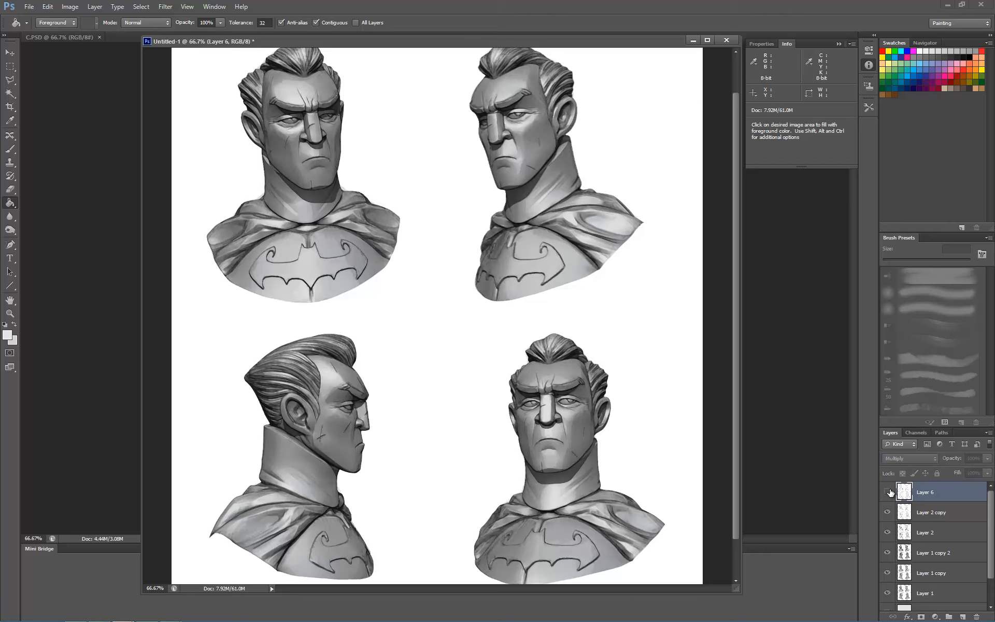
pyautogui.click(888, 492)
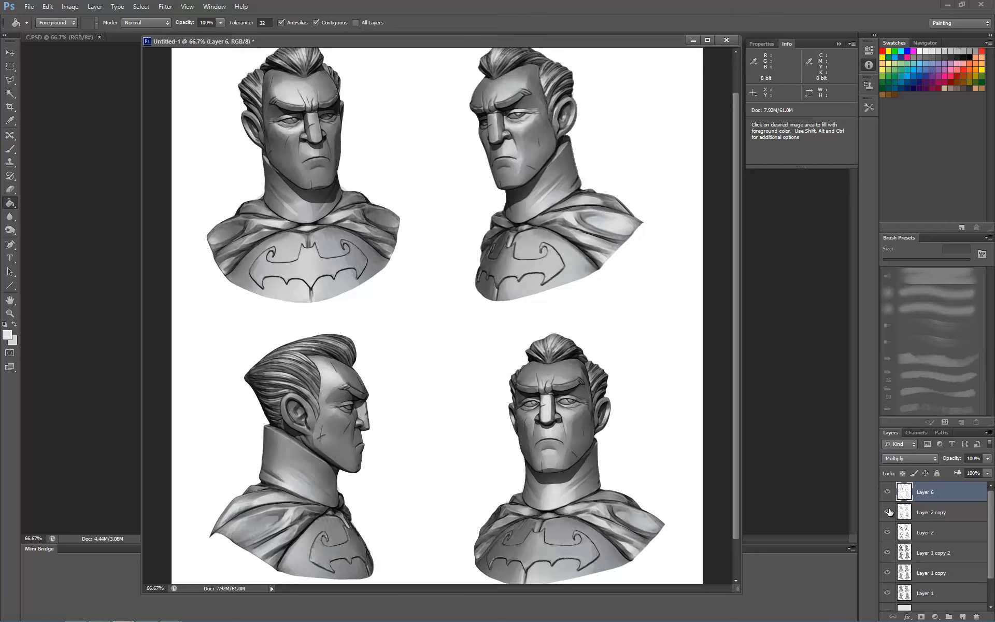
pyautogui.click(888, 512)
pyautogui.click(889, 512)
# - Apply the Watercolor filter to Layer 6 with Brush Detail 14, Shadow Intensity 0 and Texture 2
pyautogui.click(164, 7)
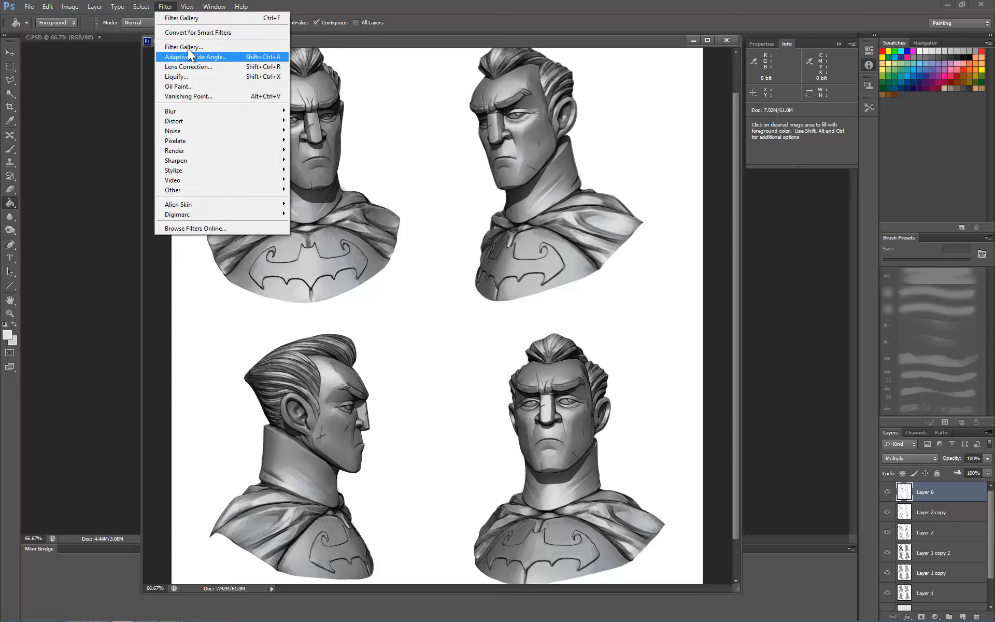
pyautogui.click(187, 48)
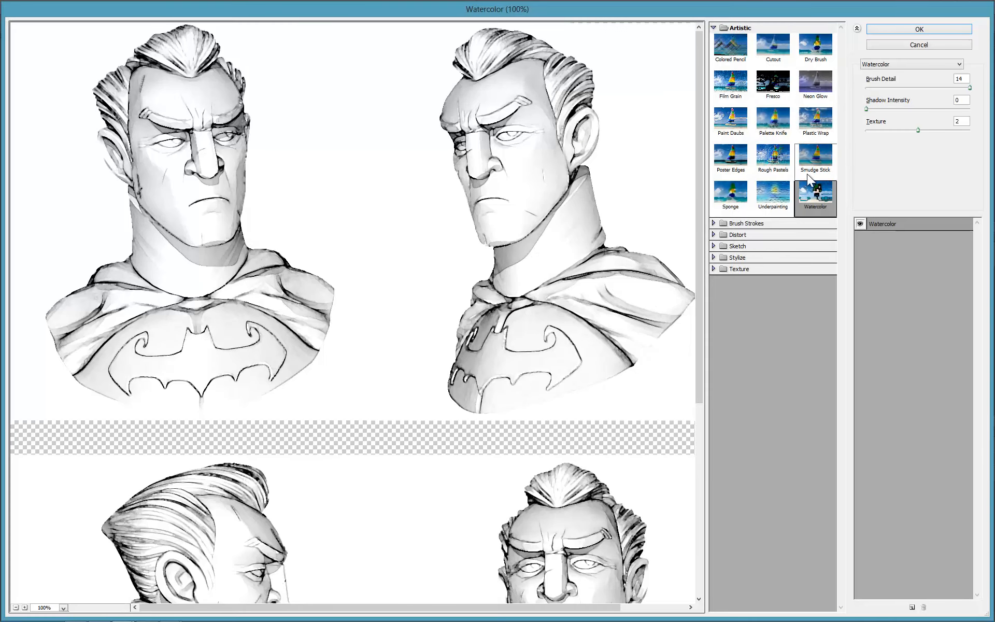
pyautogui.click(904, 30)
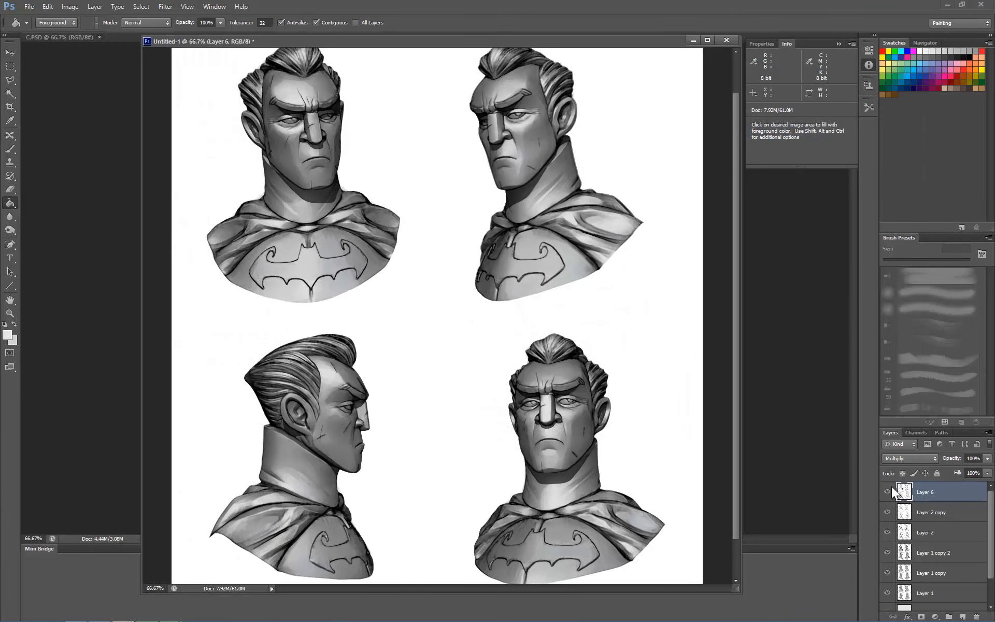
# - Set the opacity of Layer 6 to 50% and check the busts up close
pyautogui.click(973, 458)
pyautogui.write('50')
pyautogui.hotkey('ctrl', '1')
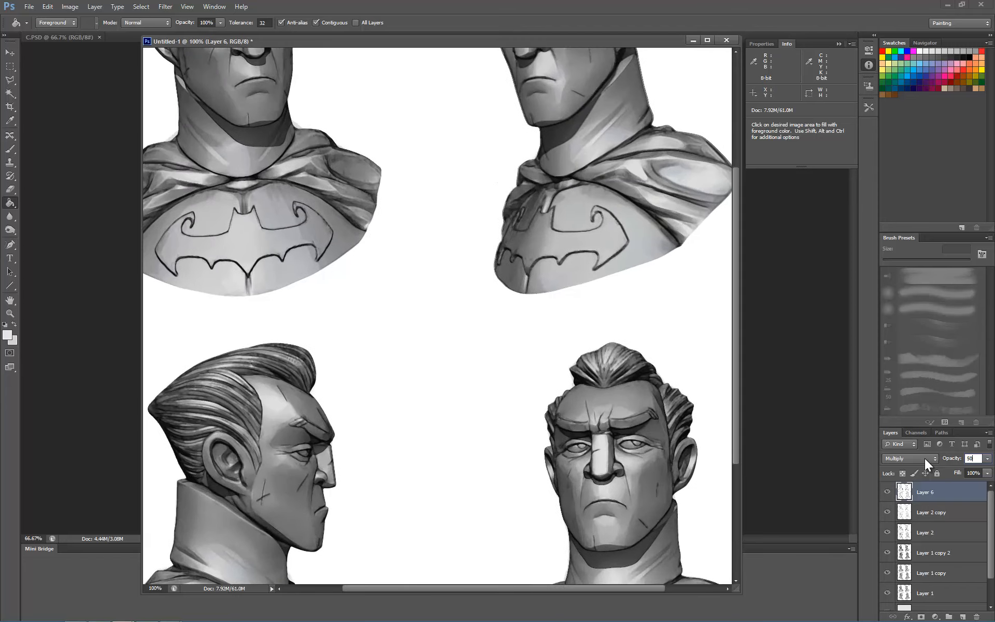
pyautogui.hotkey('ctrl', '+')
pyautogui.hotkey('ctrl', '-')
pyautogui.hotkey('ctrl', '-')
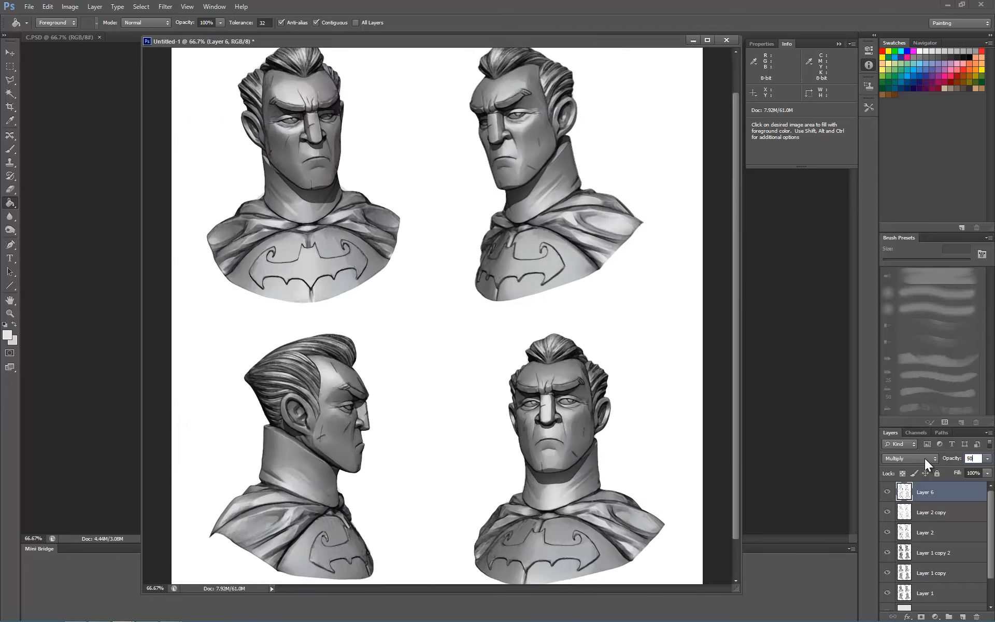
# - Compare the image with Layer 1 and Layer 1 copy switched off and on
pyautogui.scroll(-2, 933, 539)
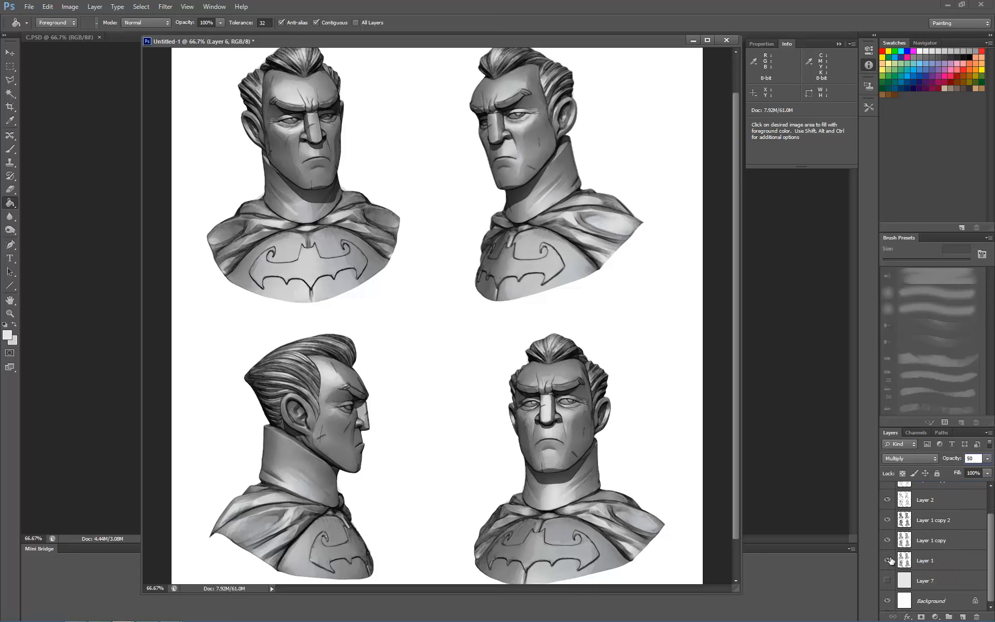
pyautogui.click(887, 558)
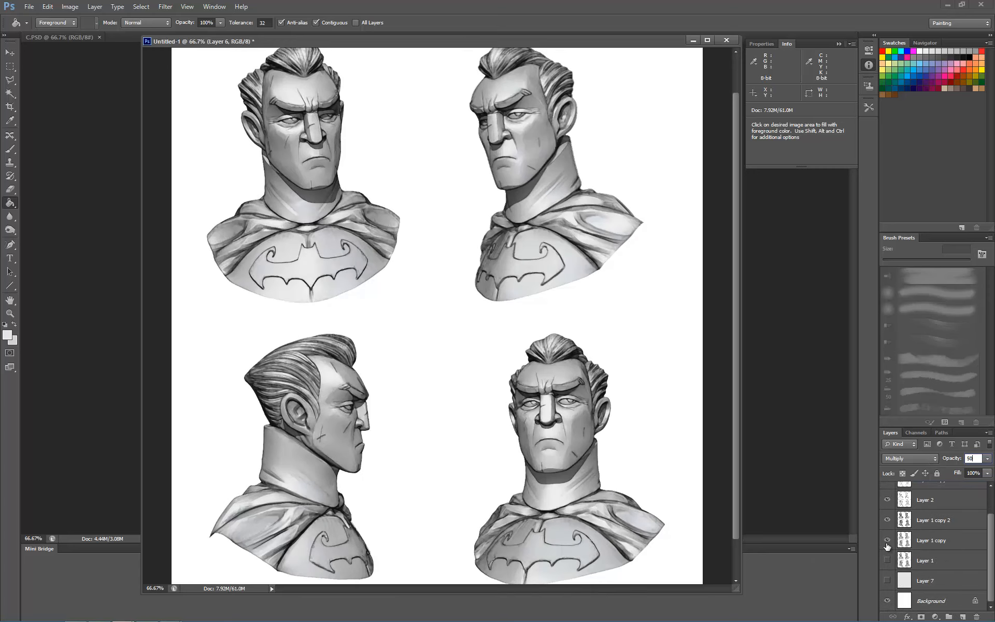
pyautogui.click(887, 540)
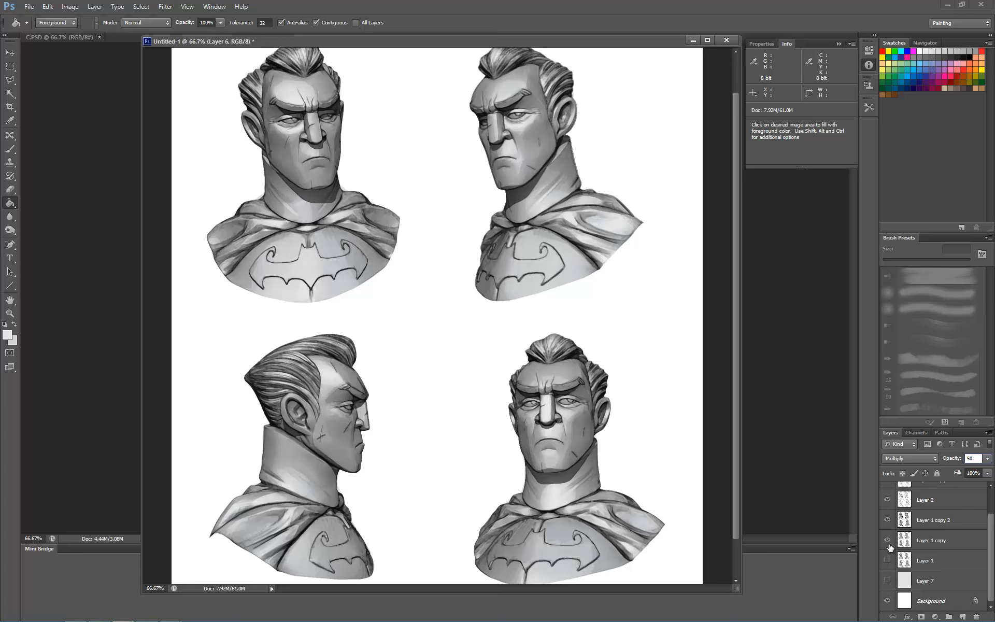
pyautogui.click(887, 540)
pyautogui.click(887, 541)
pyautogui.click(887, 560)
pyautogui.click(888, 561)
pyautogui.click(887, 561)
# - Preview the Crosshatch, Ink Outlines and Spatter brush stroke filters from the Filter Gallery on Layer 1
pyautogui.click(921, 562)
pyautogui.click(169, 4)
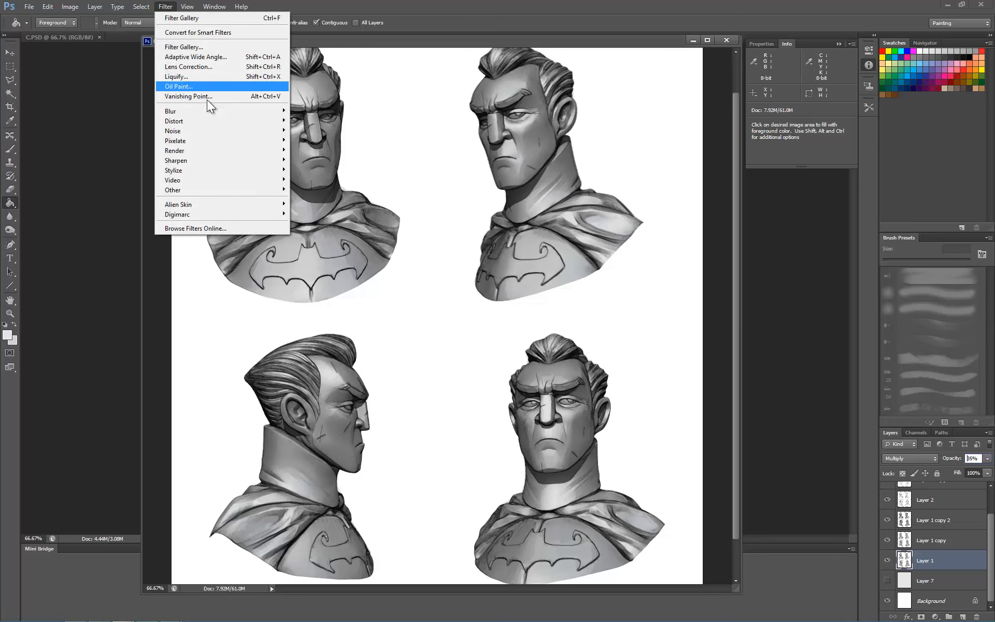
pyautogui.click(204, 48)
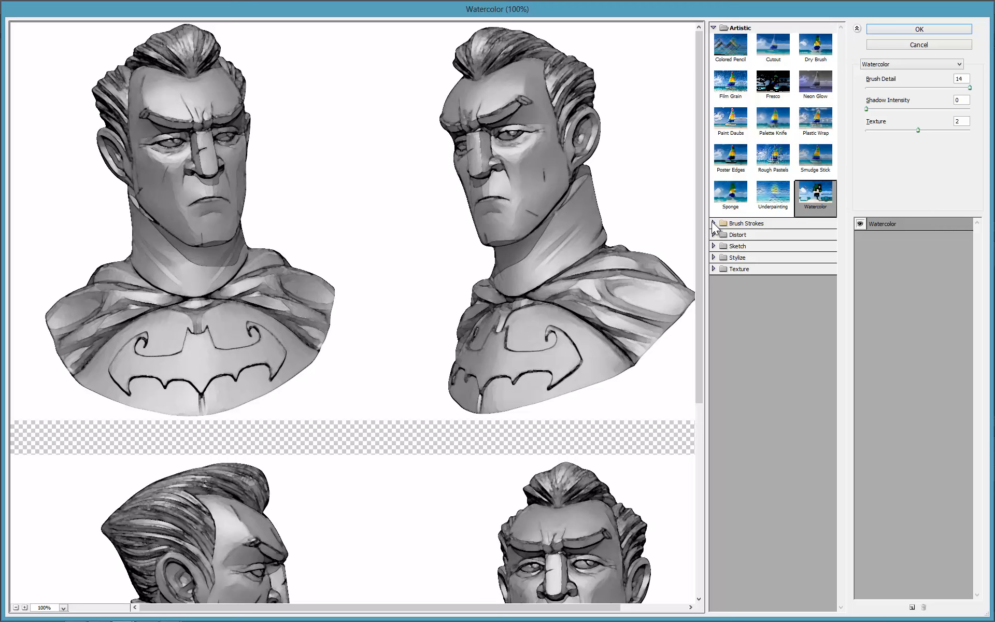
pyautogui.click(713, 223)
pyautogui.click(812, 242)
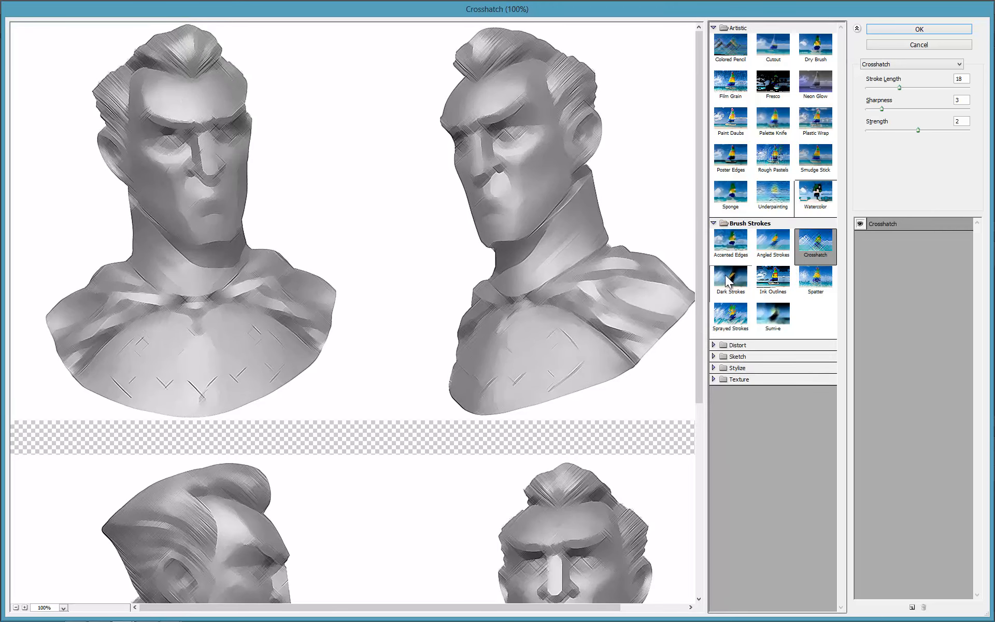
pyautogui.click(773, 283)
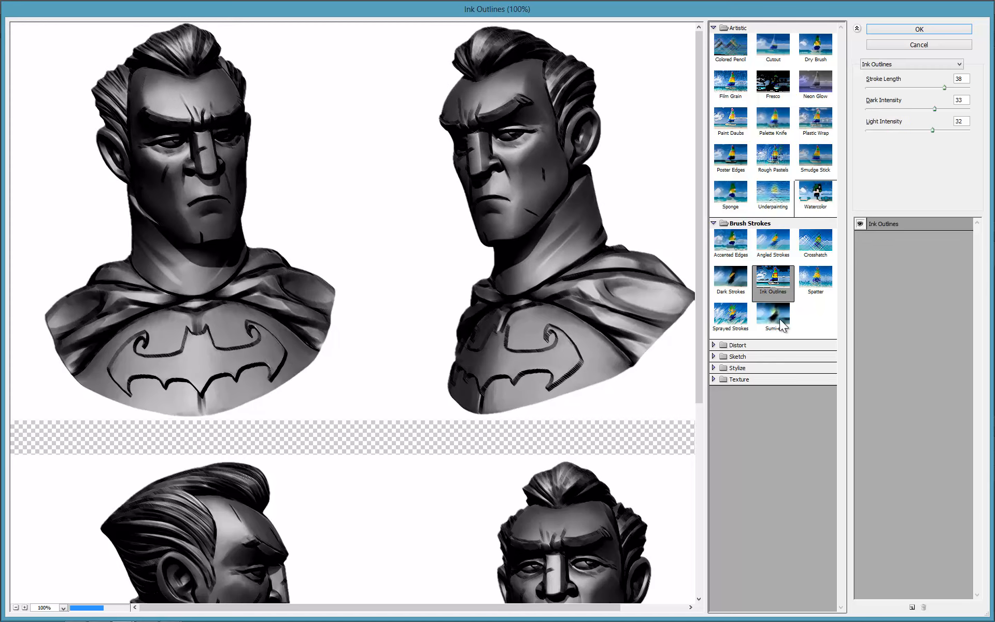
pyautogui.click(815, 278)
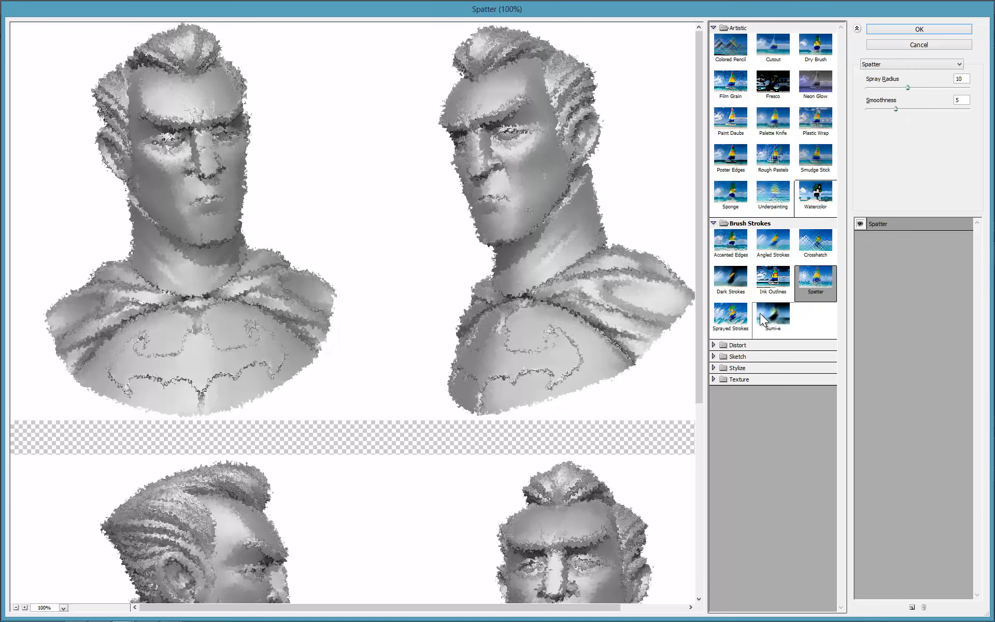
pyautogui.click(760, 313)
# - Apply the Sprayed Strokes filter to Layer 1 with Spray Radius 10, Right Diagonal direction and a longer stroke length
pyautogui.click(742, 318)
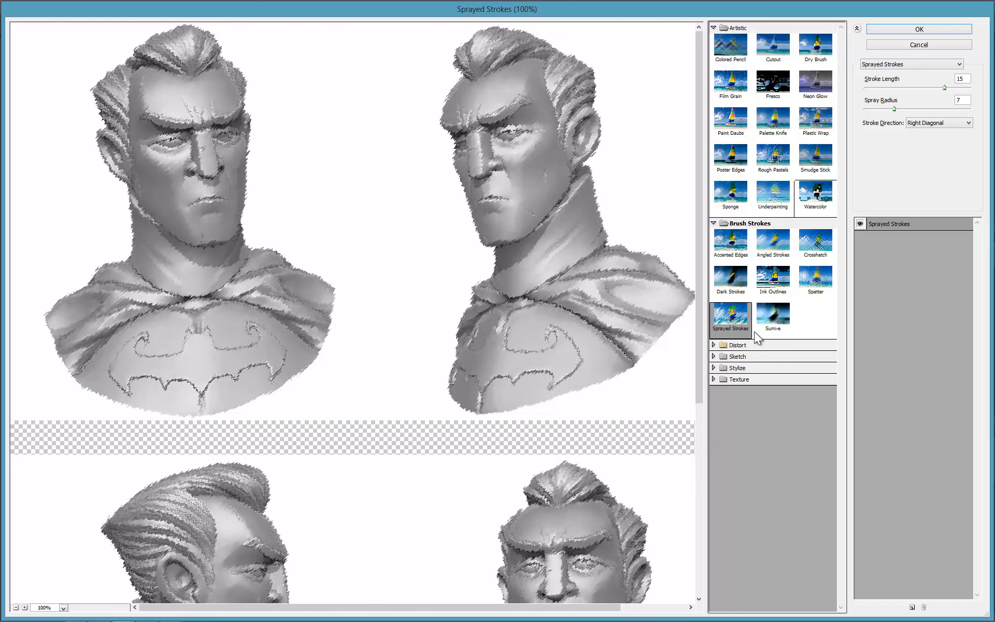
pyautogui.moveTo(894, 109)
pyautogui.mouseDown()
pyautogui.moveTo(913, 109)
pyautogui.moveTo(953, 70)
pyautogui.mouseUp()
pyautogui.click(904, 88)
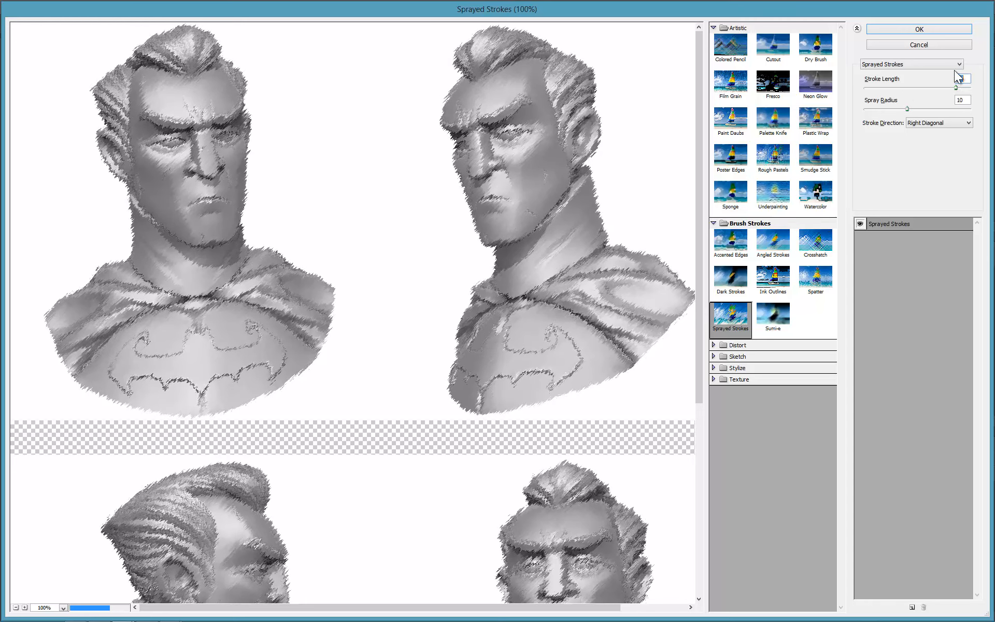
pyautogui.click(922, 27)
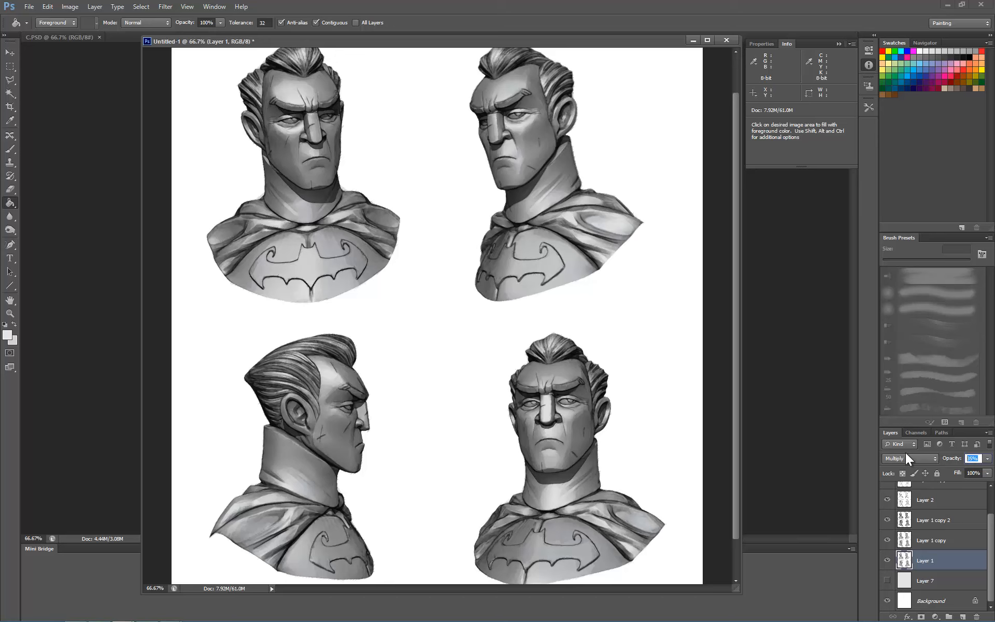
# - Set the opacity of the filtered Layer 1 to 50% and check the sprayed edges up close
pyautogui.write('50')
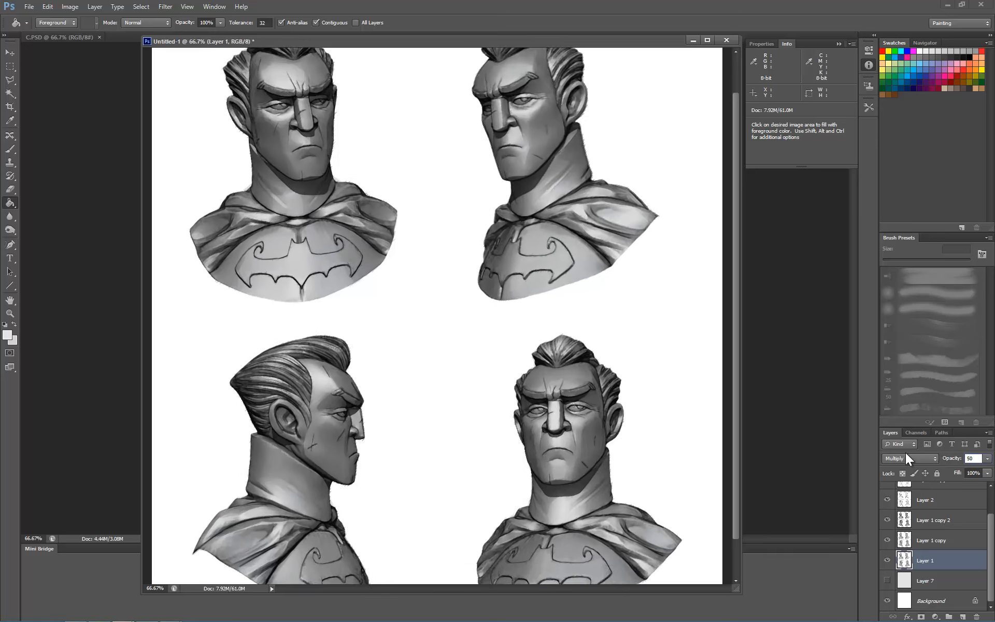
pyautogui.hotkey('ctrl', '+')
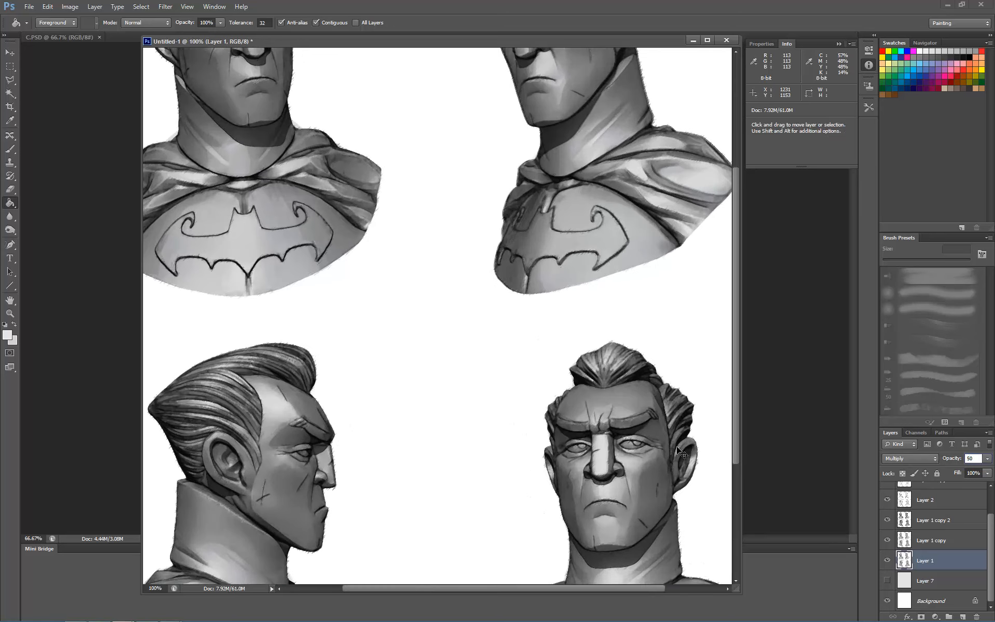
pyautogui.hotkey('ctrl', '+')
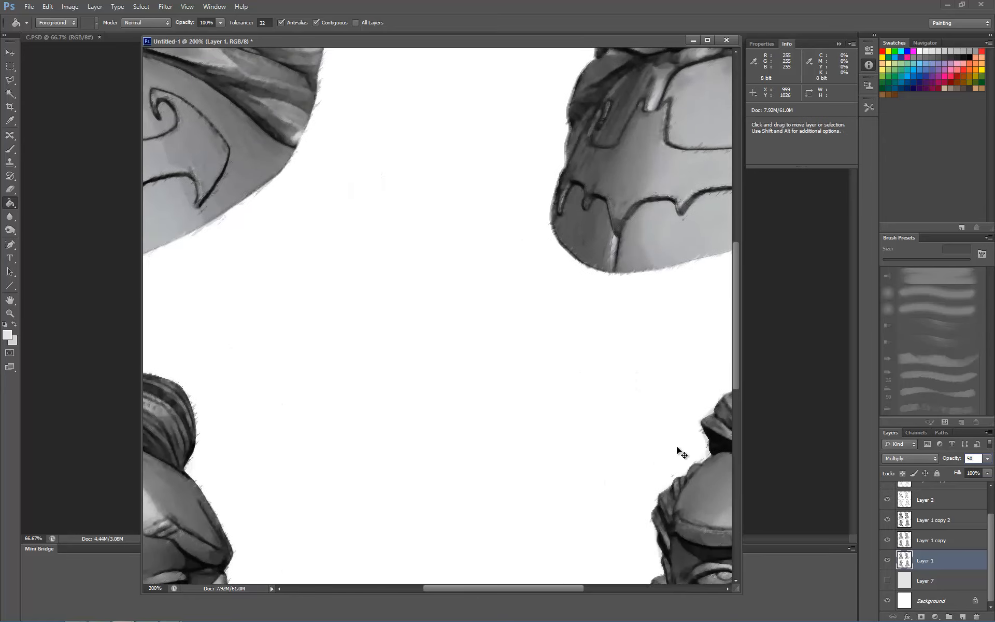
pyautogui.hotkey('ctrl', '-')
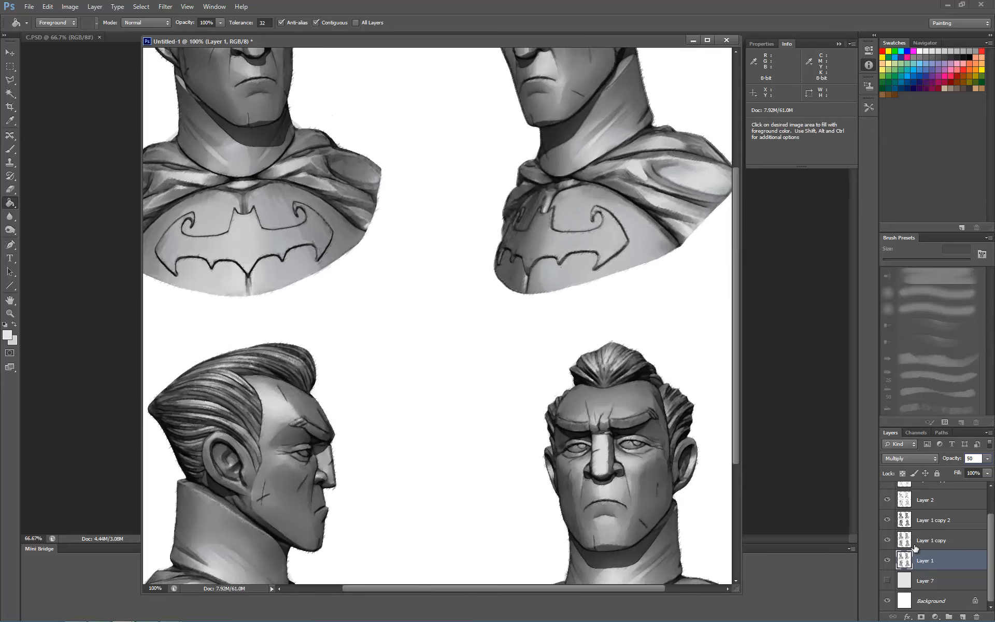
# - Try Layer 1 copy at 0% opacity, toggle its visibility, and set its opacity to 15%
pyautogui.click(933, 541)
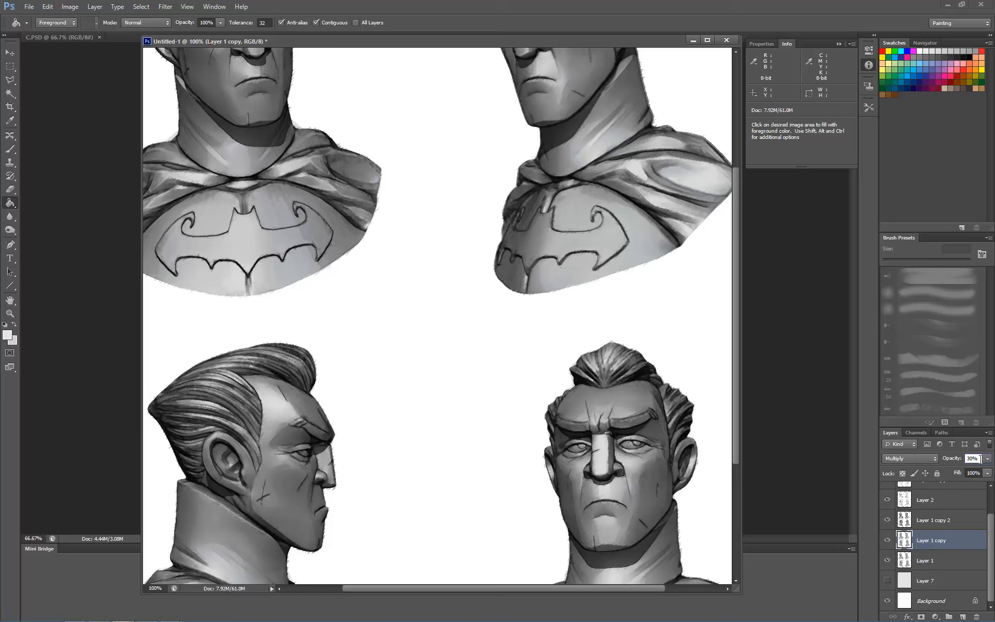
pyautogui.write('0')
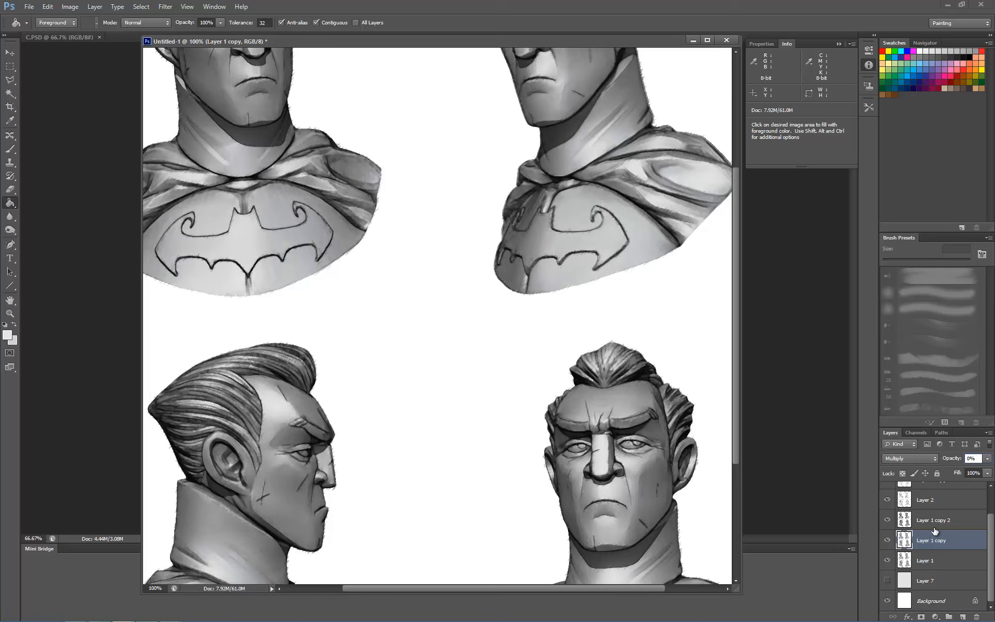
pyautogui.click(887, 540)
pyautogui.click(887, 540)
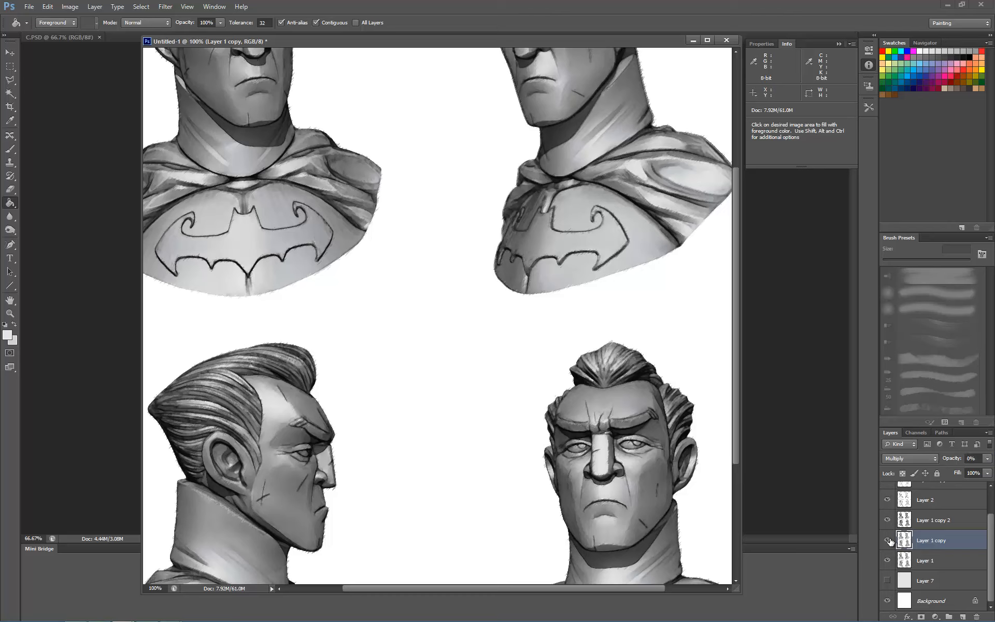
pyautogui.click(973, 458)
pyautogui.write('20')
pyautogui.press('Return')
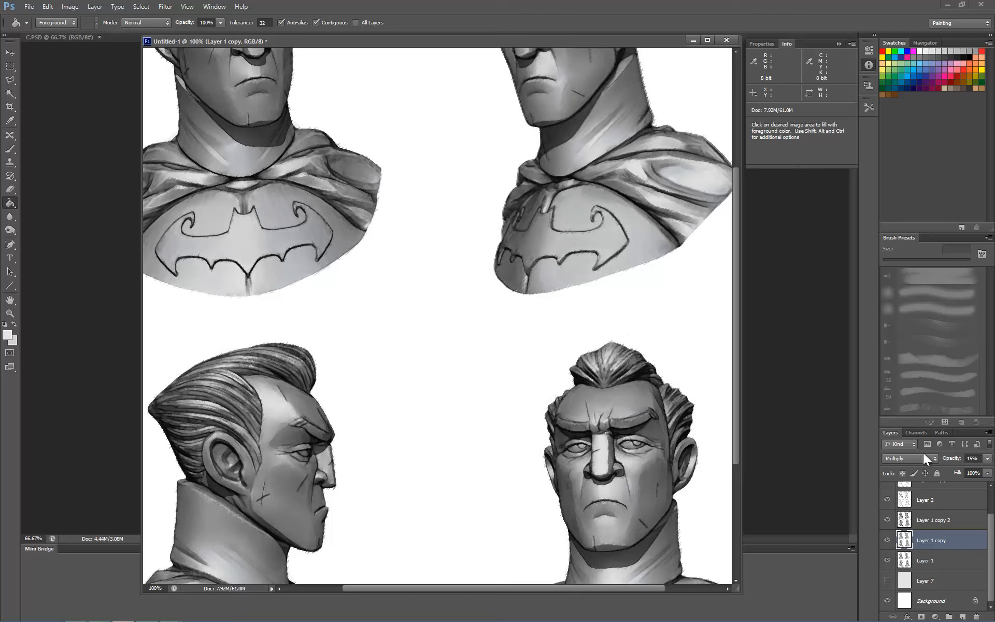
# - Compare the image with and without Layer 1 copy 2 and set that layer's opacity to 25%
pyautogui.click(936, 520)
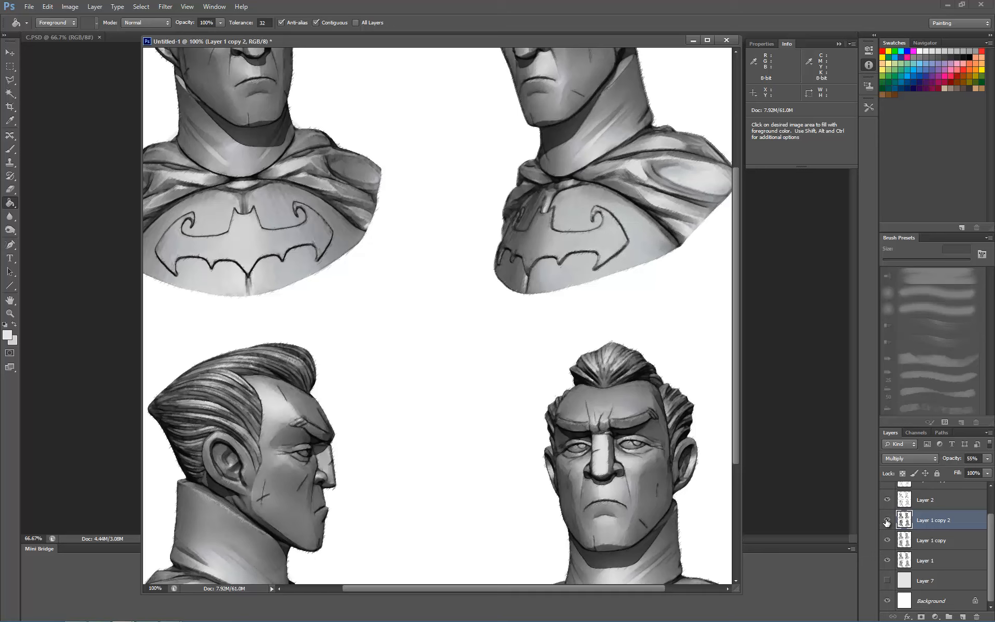
pyautogui.click(887, 520)
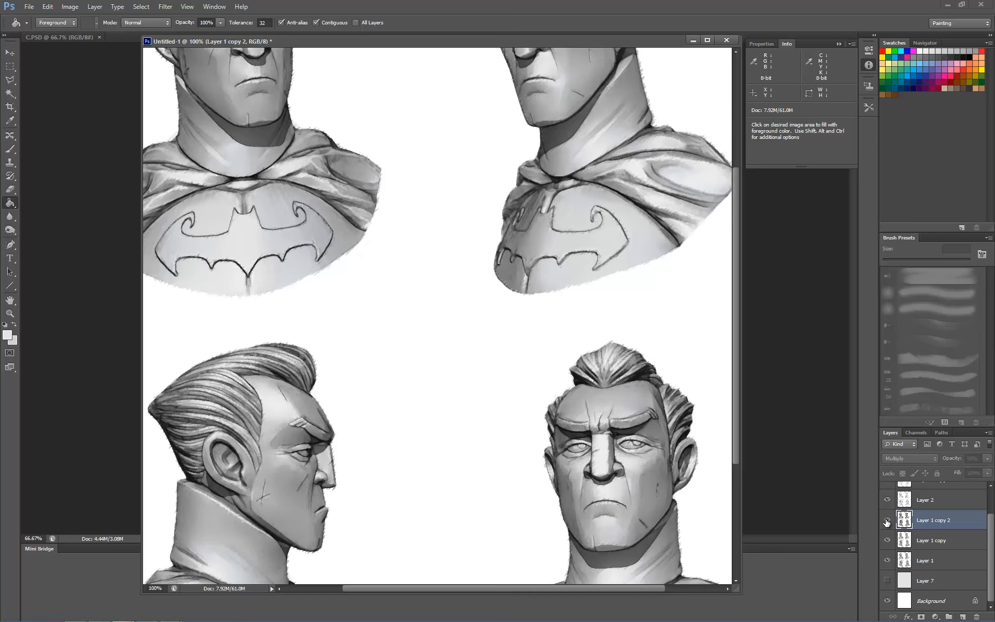
pyautogui.click(886, 520)
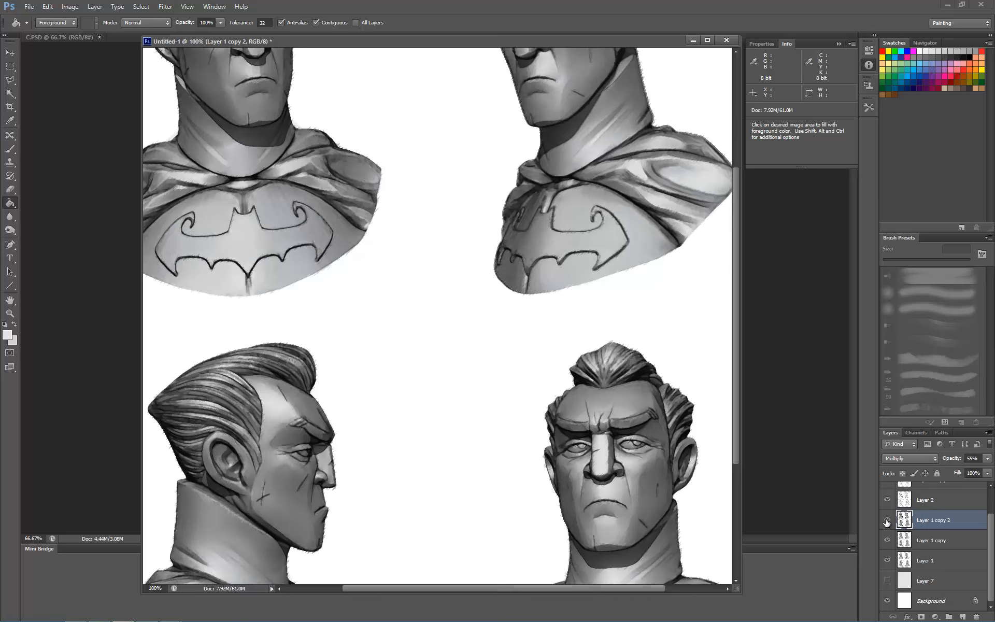
pyautogui.click(972, 458)
pyautogui.write('25')
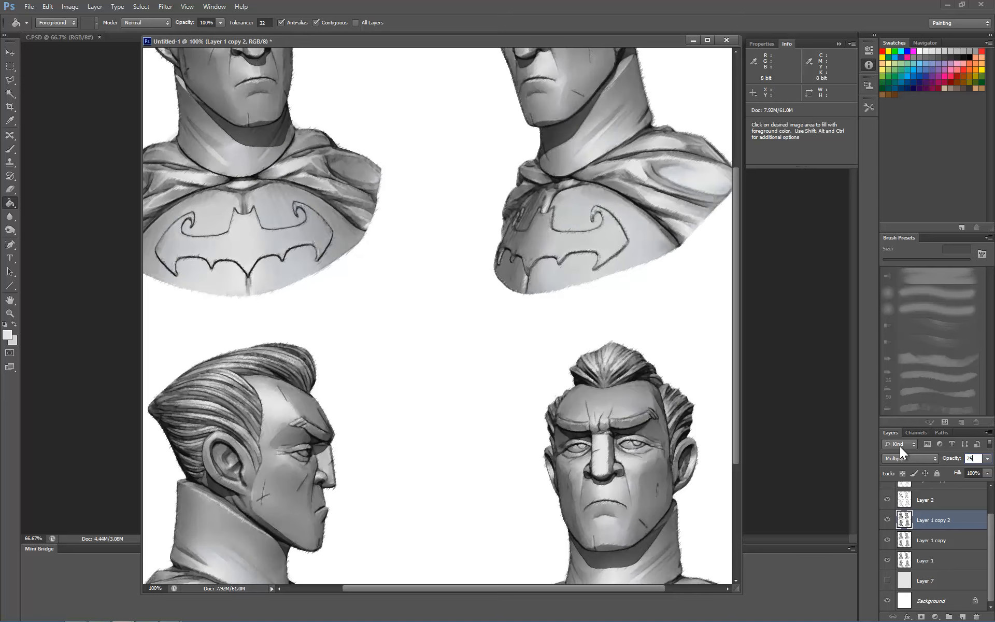
pyautogui.press('Return')
# - Examine the blended upper busts up close and the overall look of all four views
pyautogui.hotkey('ctrl', '-')
pyautogui.hotkey('ctrl', '+')
pyautogui.hotkey('ctrl', '+')
pyautogui.moveTo(736, 324); pyautogui.dragTo(745, 179)
pyautogui.hotkey('ctrl', '-')
pyautogui.hotkey('ctrl', '-')
pyautogui.hotkey('ctrl', '-')
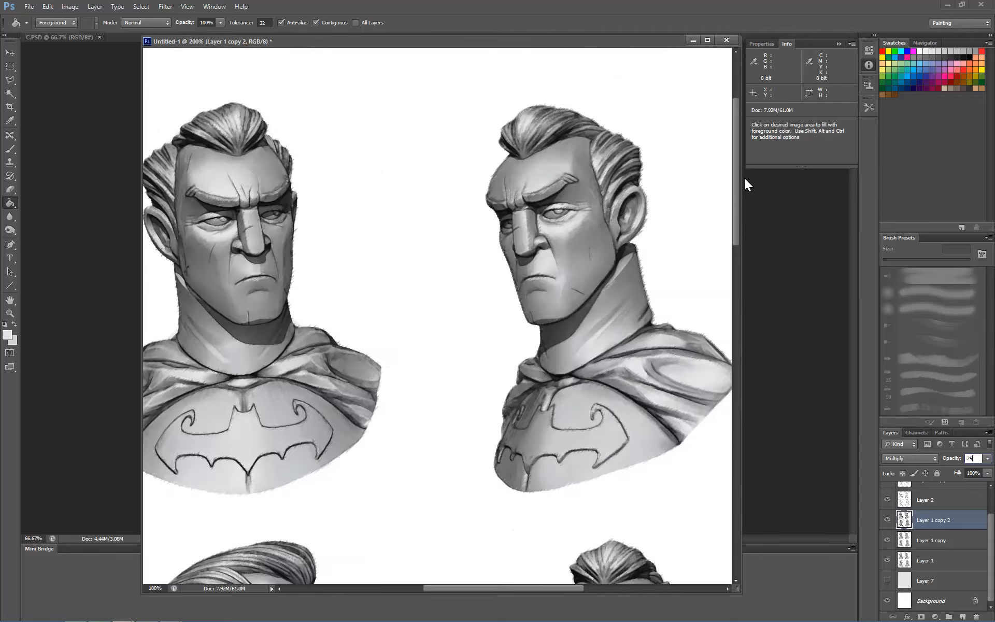
pyautogui.hotkey('ctrl', '+')
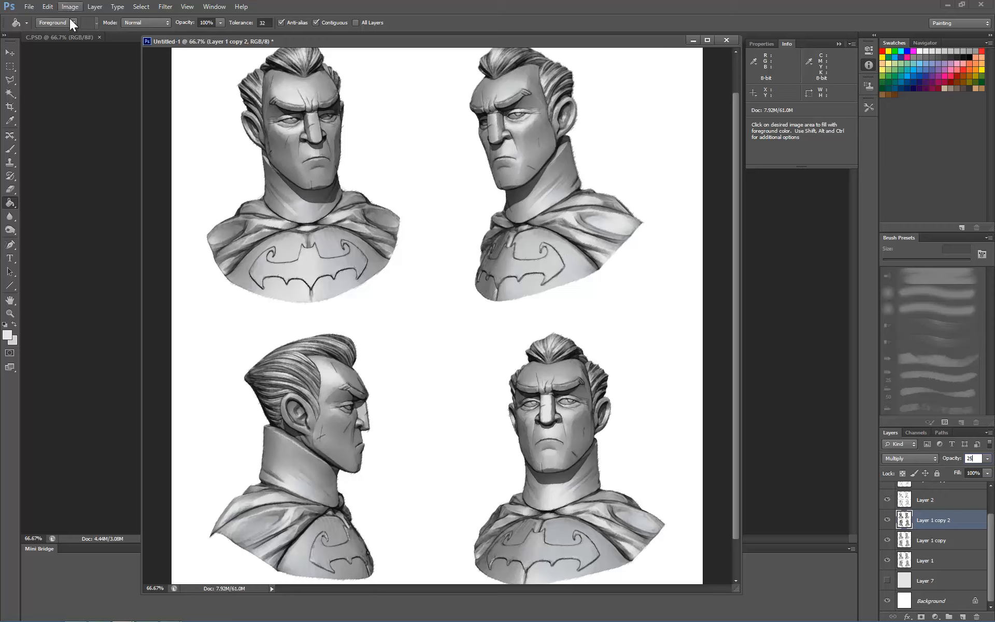
# - Flatten the image into a single Background and add a new empty layer above it
pyautogui.click(101, 7)
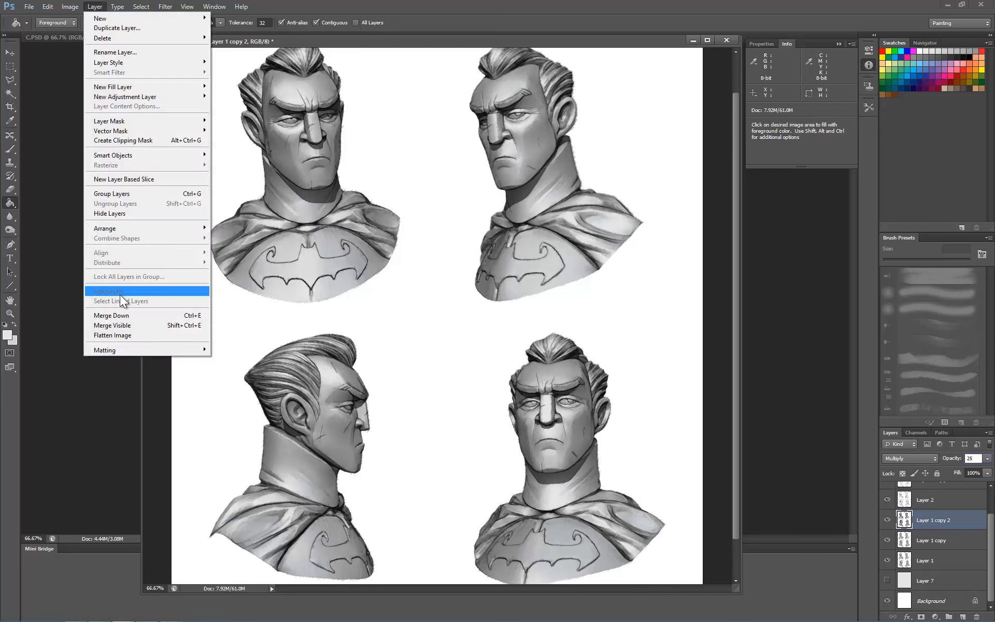
pyautogui.click(123, 331)
pyautogui.click(466, 235)
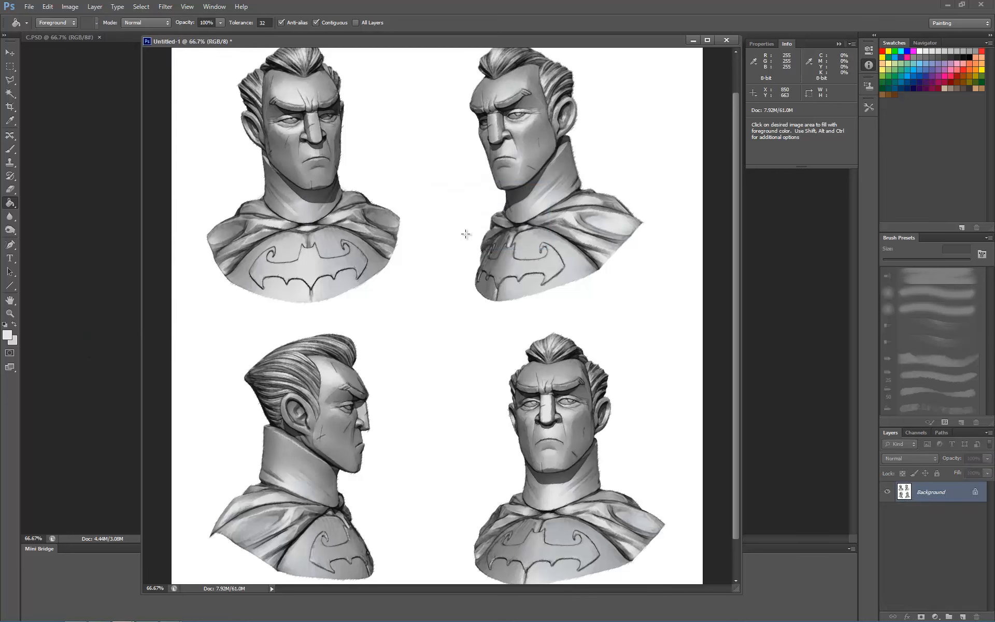
pyautogui.click(963, 617)
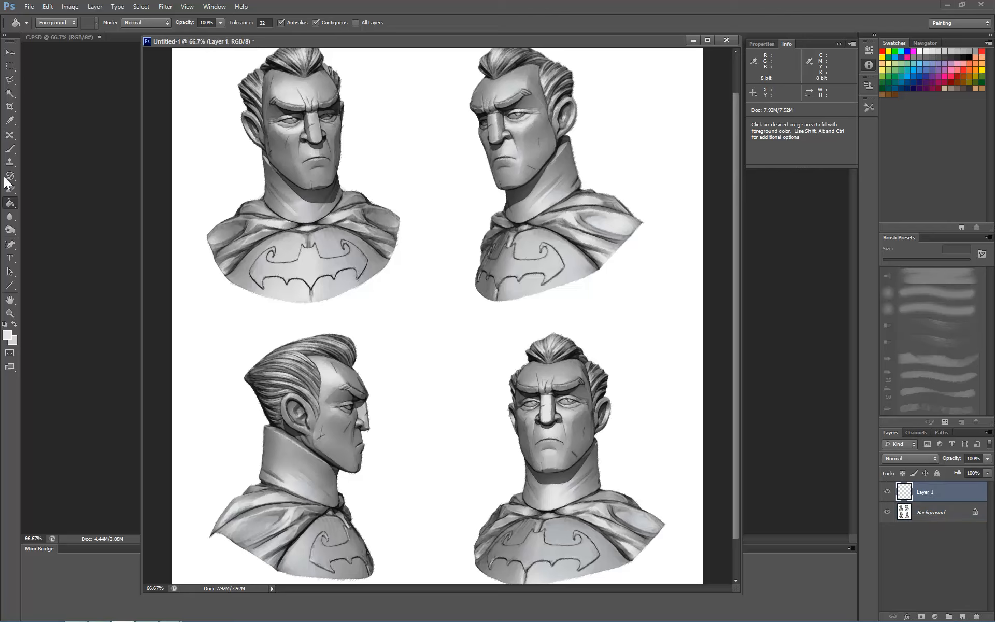
# - Add a text line below the busts reading "MODEL BY" plus the modeler's name, then "/ RENDERING" plus the renderer's name
pyautogui.click(10, 258)
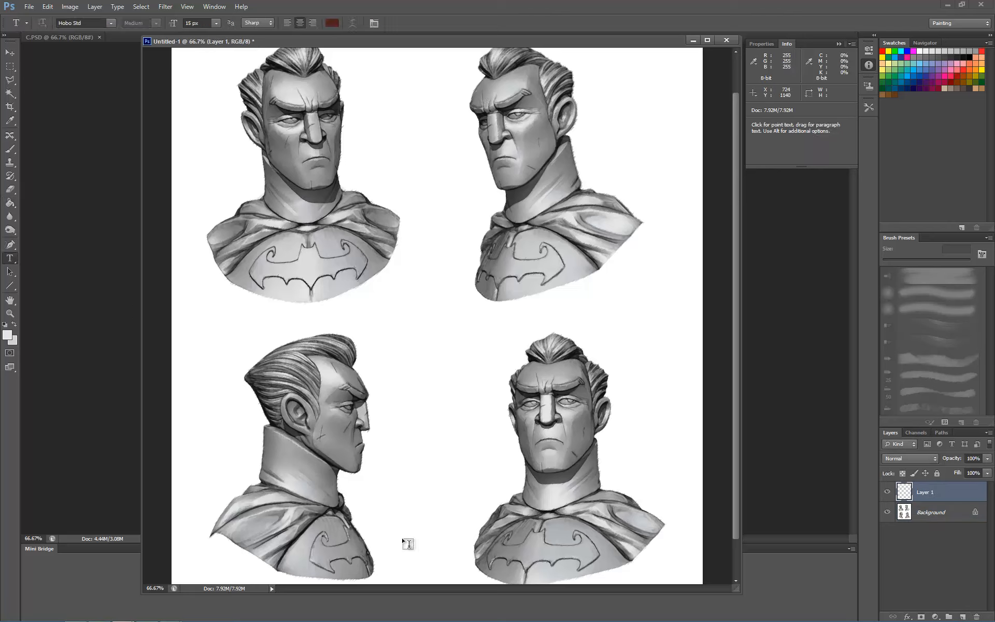
pyautogui.click(402, 563)
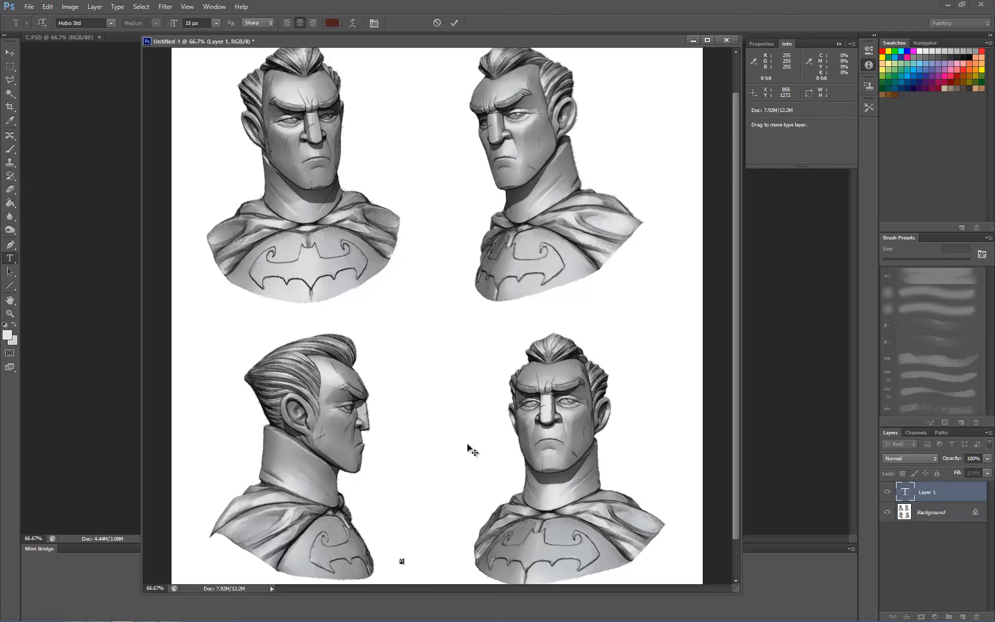
pyautogui.write('MODEL BY OLIVE')
pyautogui.press('BackSpace')
pyautogui.write('ER')
pyautogui.press('BackSpace')
pyautogui.press('BackSpace')
pyautogui.write('IER CO USTON / RENDERING CJHRISTOPHE DESSE')
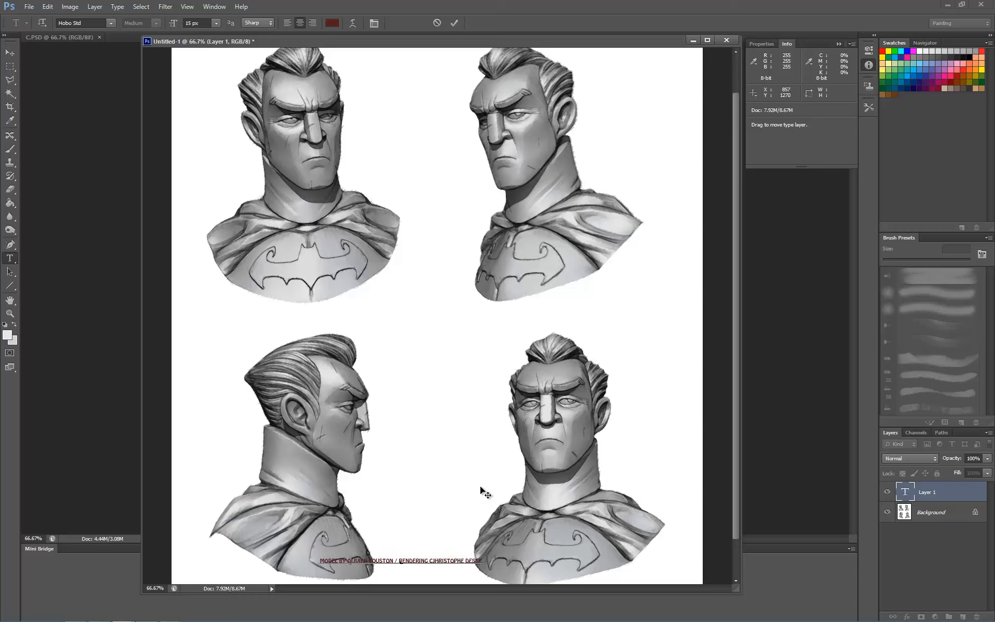
# - Move the credit line into the white margin beneath the lower front-facing bust
pyautogui.moveTo(480, 486); pyautogui.dragTo(589, 444)
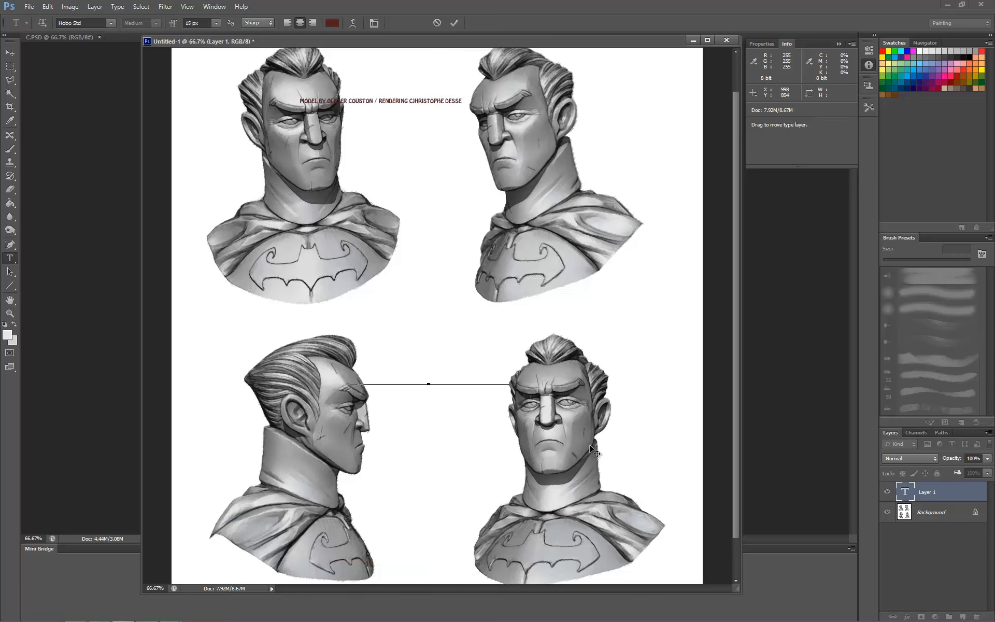
pyautogui.scroll(-2, 582, 415)
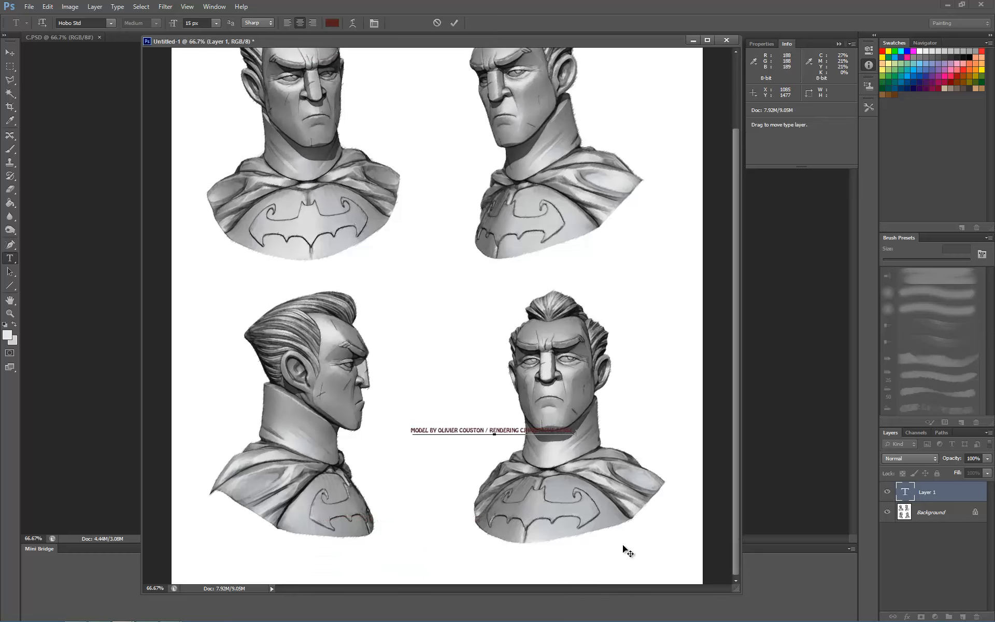
pyautogui.moveTo(623, 544); pyautogui.dragTo(516, 557)
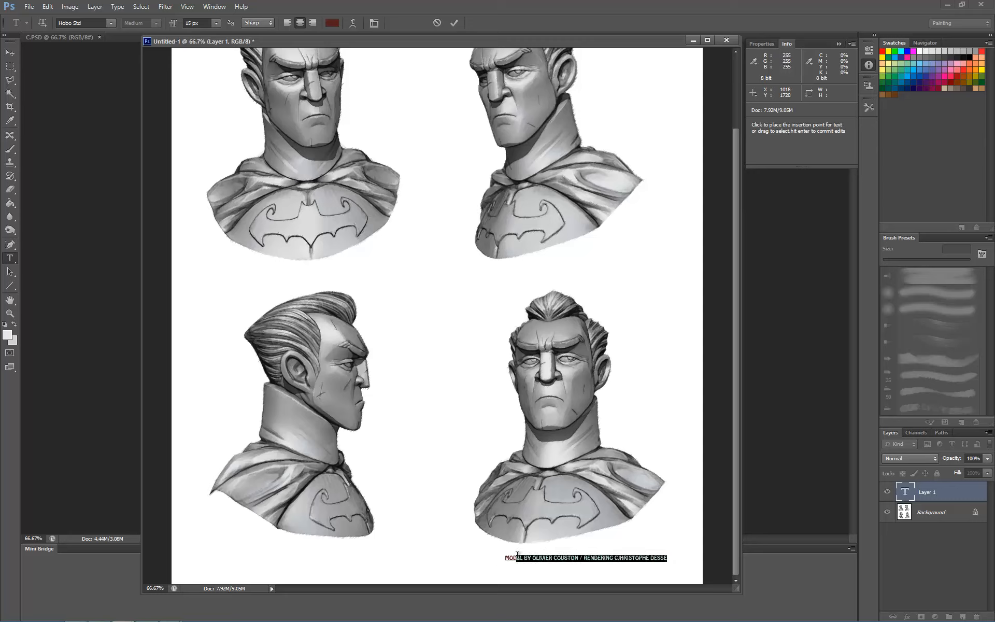
# - Set the credit line's layer opacity to 32% and delete the stray letter J from the renderer's first name
pyautogui.moveTo(506, 558); pyautogui.dragTo(628, 558)
pyautogui.click(987, 458)
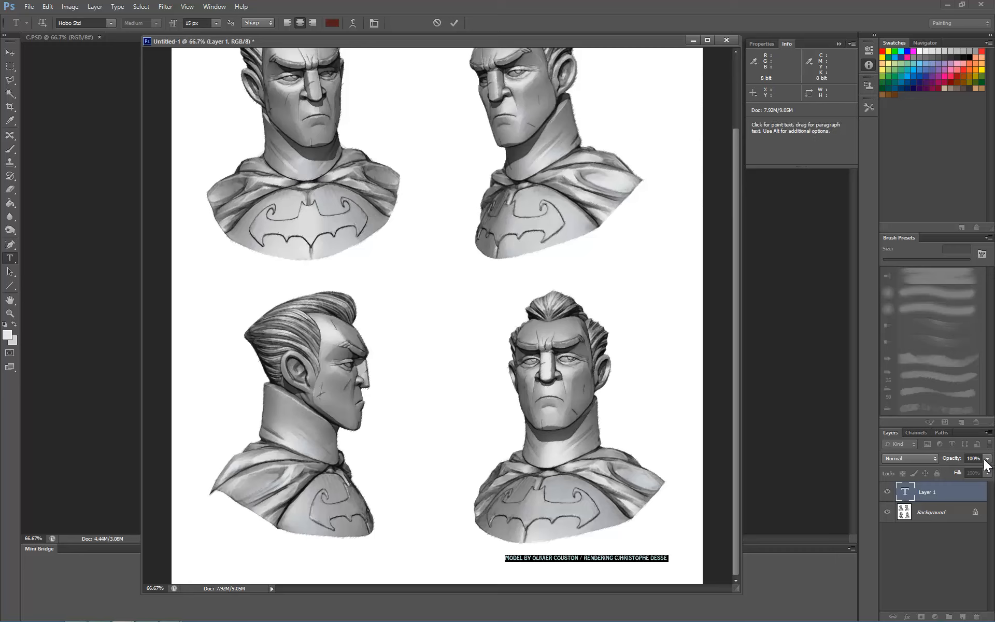
pyautogui.moveTo(960, 473); pyautogui.dragTo(951, 471)
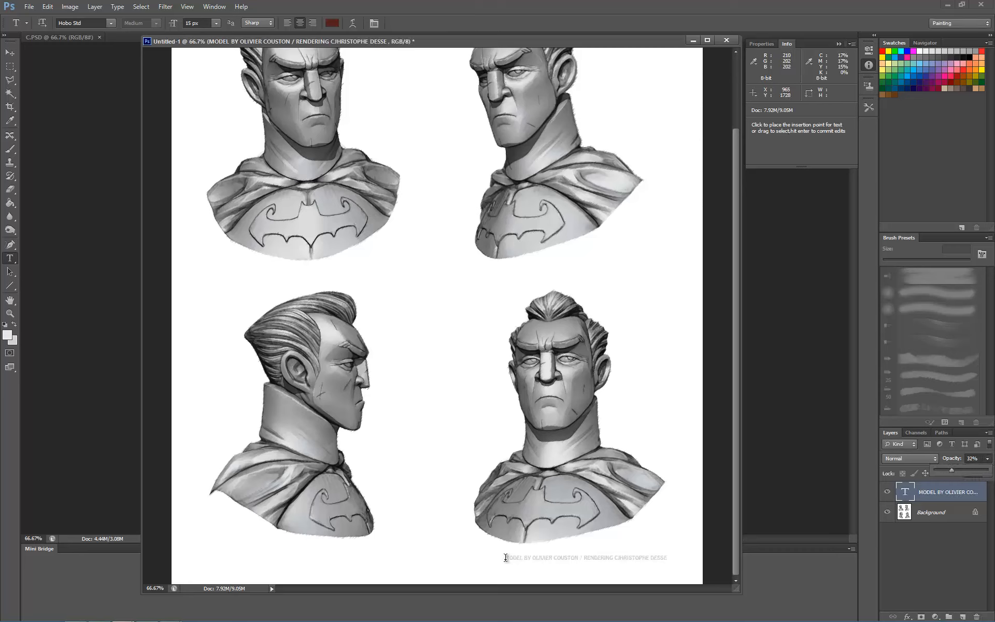
pyautogui.click(606, 559)
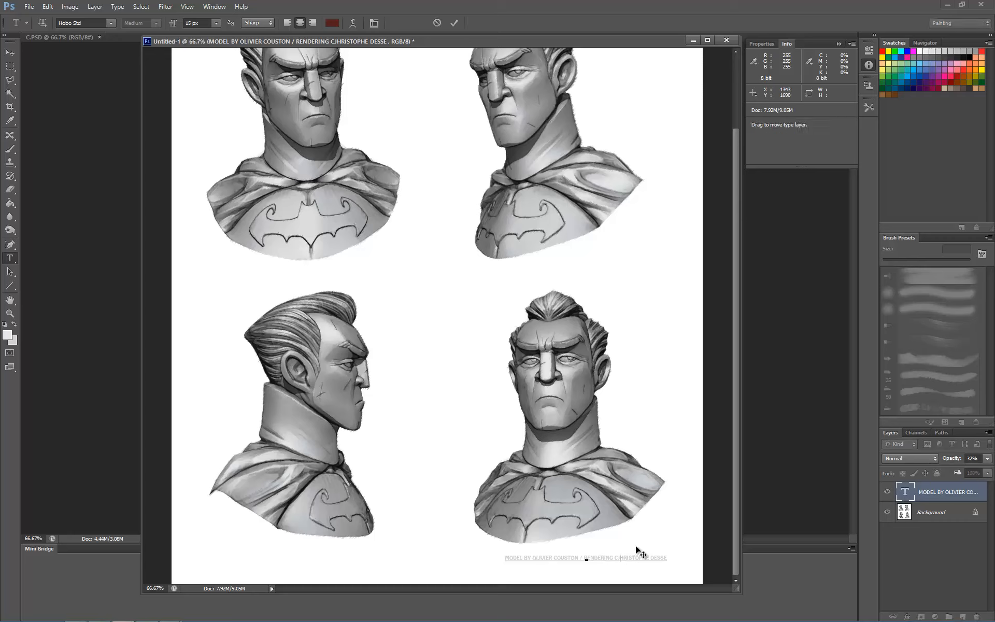
pyautogui.press('BackSpace')
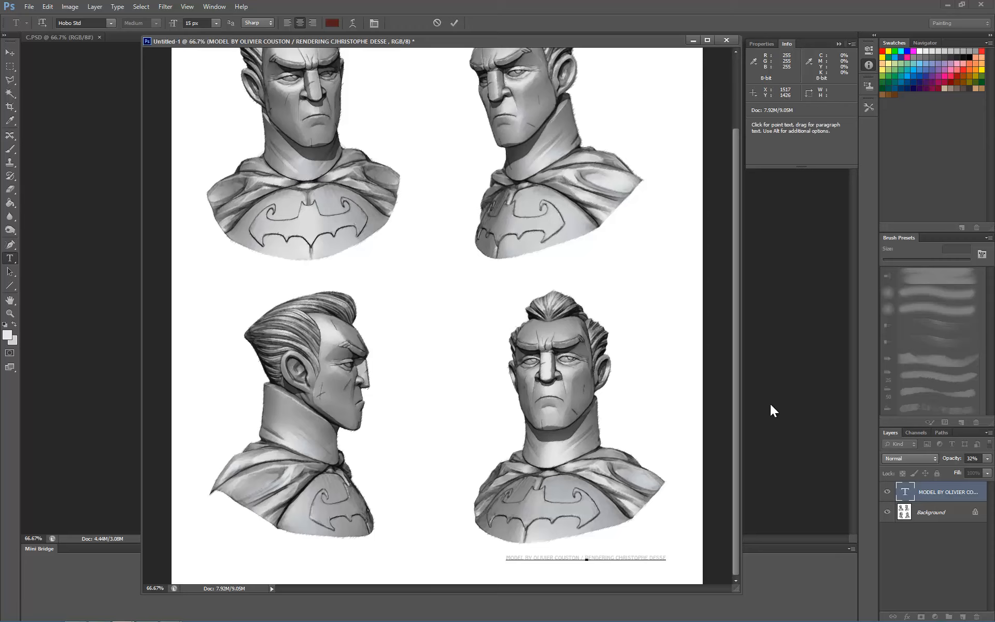
# - Crop all four white margins closer around the busts and credit line, to about 1401 × 1680 px
pyautogui.hotkey('ctrl', '-')
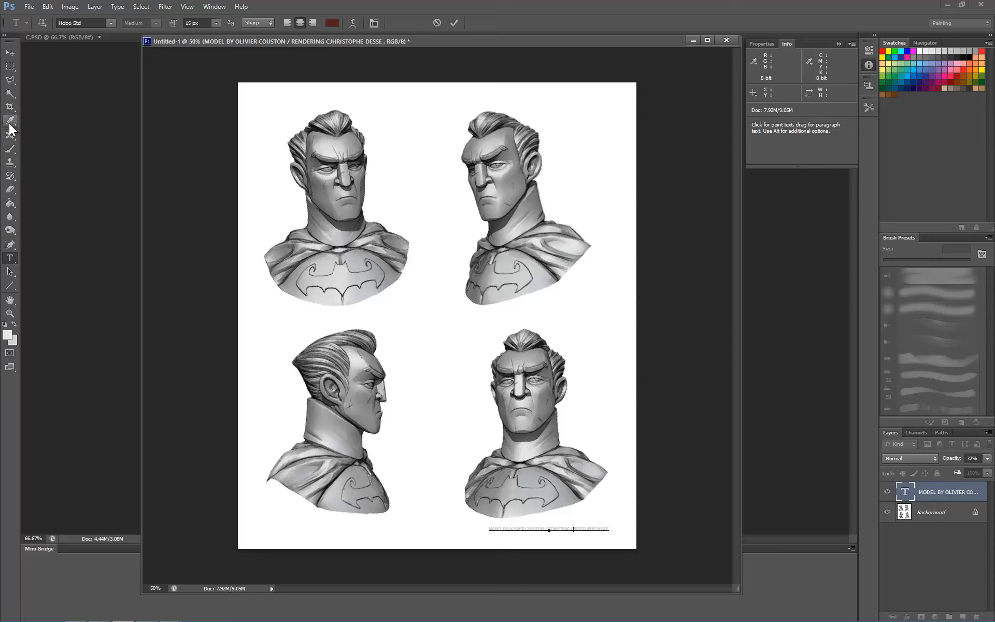
pyautogui.click(10, 107)
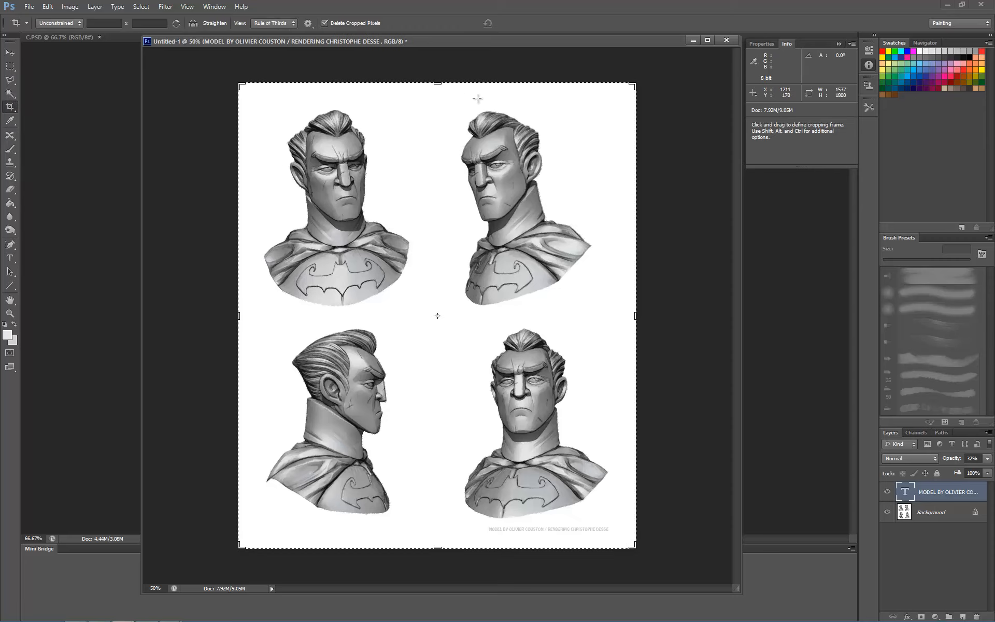
pyautogui.moveTo(437, 84); pyautogui.dragTo(437, 104)
pyautogui.moveTo(437, 537); pyautogui.dragTo(438, 527)
pyautogui.moveTo(240, 316); pyautogui.dragTo(258, 316)
pyautogui.moveTo(625, 317); pyautogui.dragTo(608, 309)
pyautogui.press('Return')
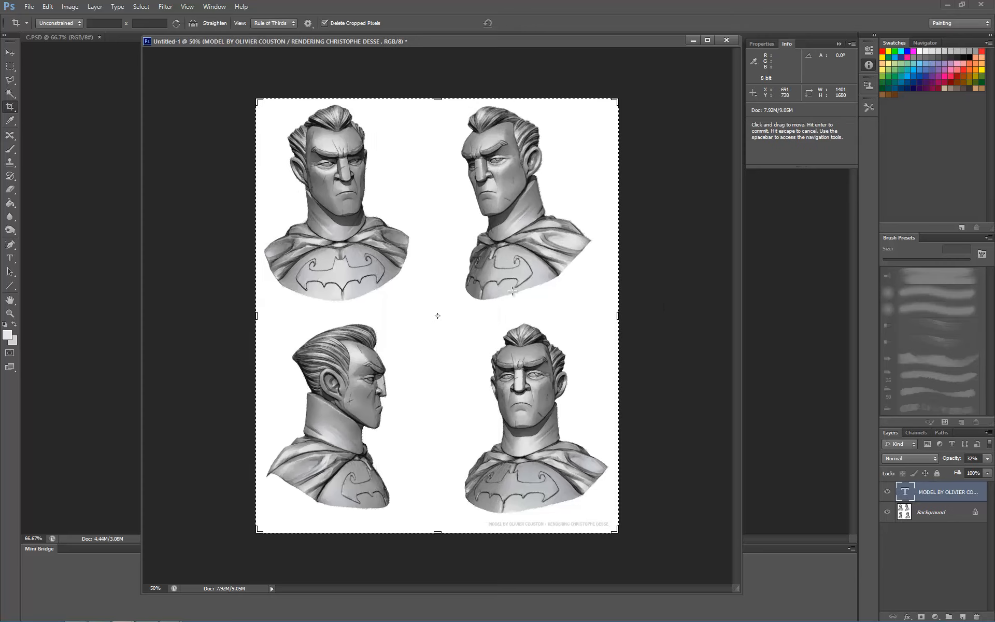
# - Merge the credit text layer into the Background and duplicate the merged Background layer
pyautogui.click(933, 513)
pyautogui.click(932, 496)
pyautogui.click(931, 514)
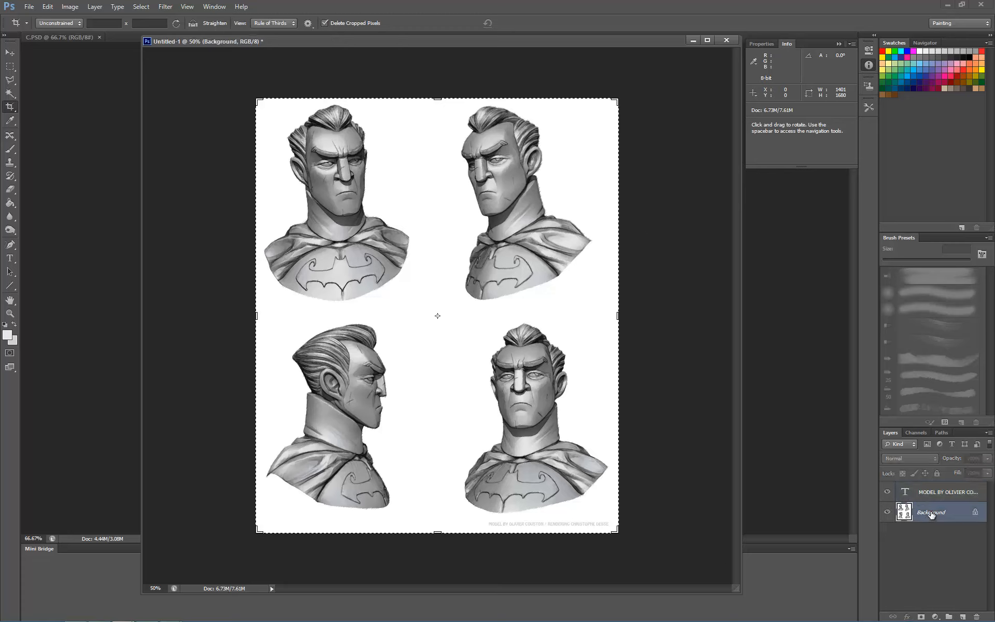
pyautogui.click(923, 496)
pyautogui.hotkey('ctrl', 'e')
pyautogui.moveTo(938, 494); pyautogui.dragTo(962, 617)
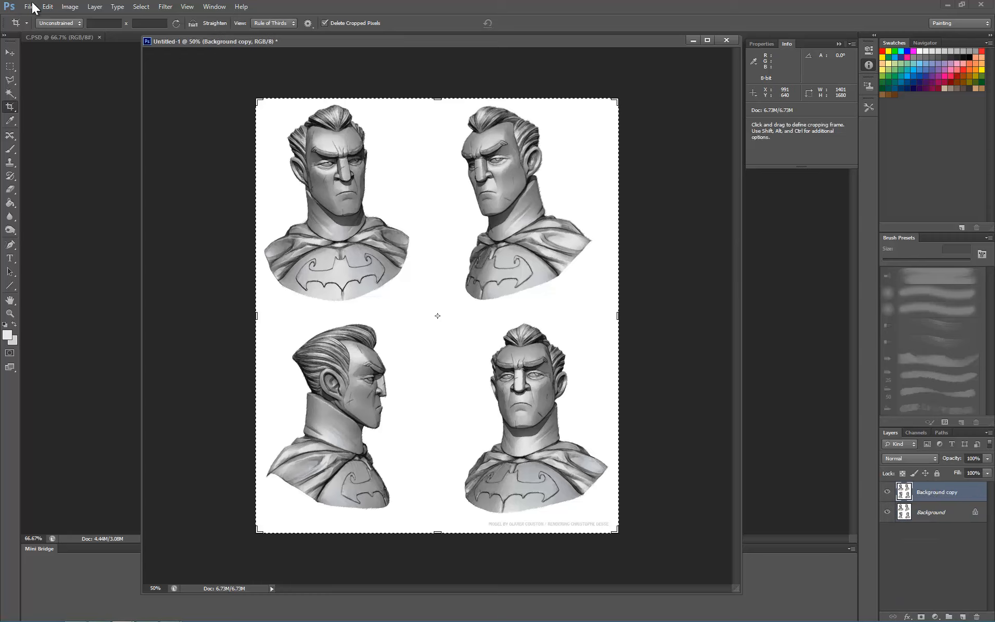
pyautogui.click(69, 7)
pyautogui.moveTo(90, 32)
pyautogui.click(244, 95)
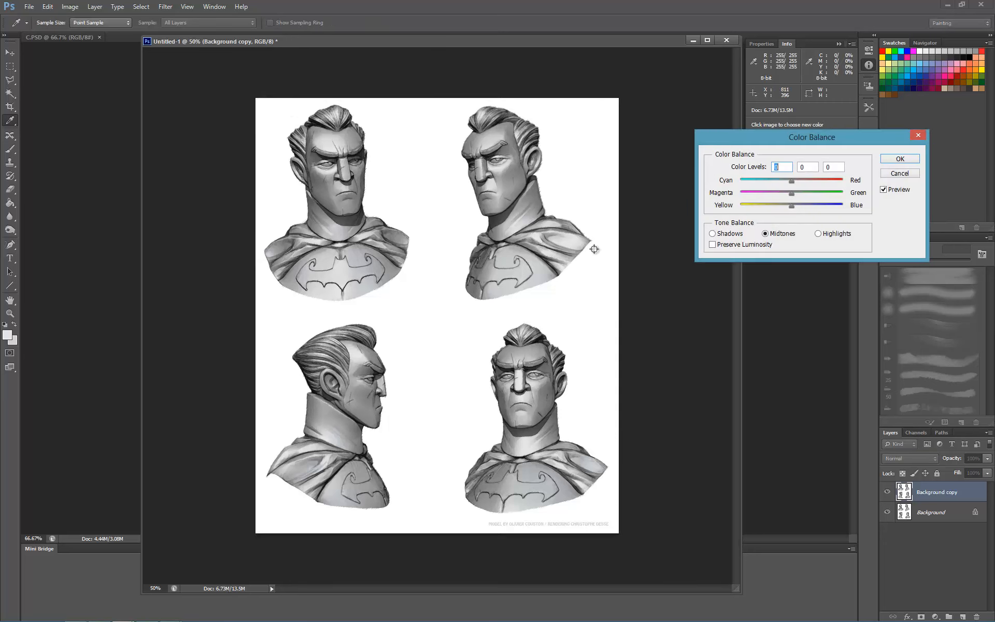
pyautogui.click(804, 205)
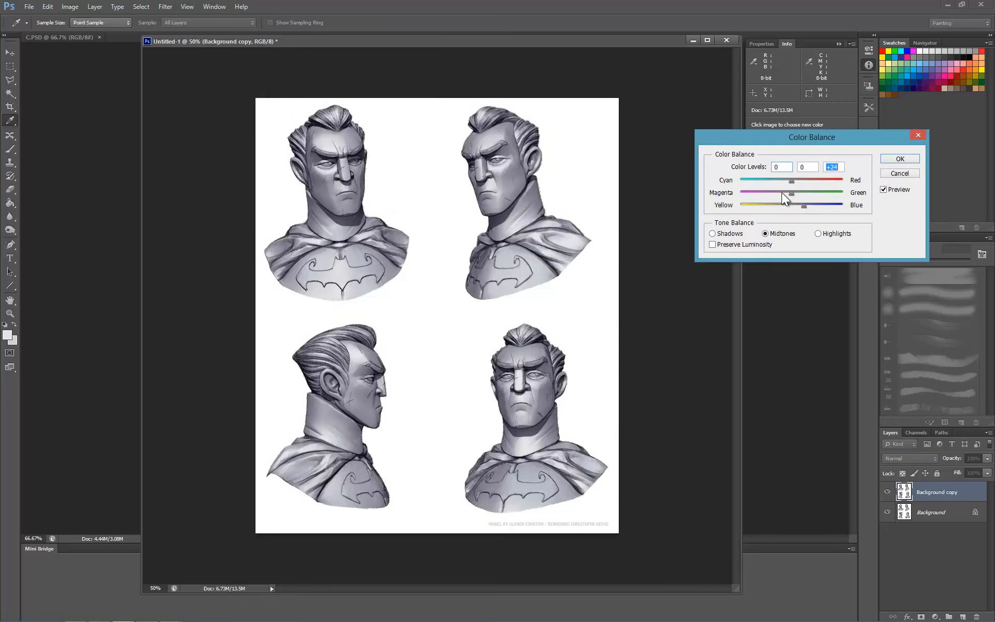
pyautogui.click(775, 192)
pyautogui.moveTo(805, 181); pyautogui.dragTo(789, 181)
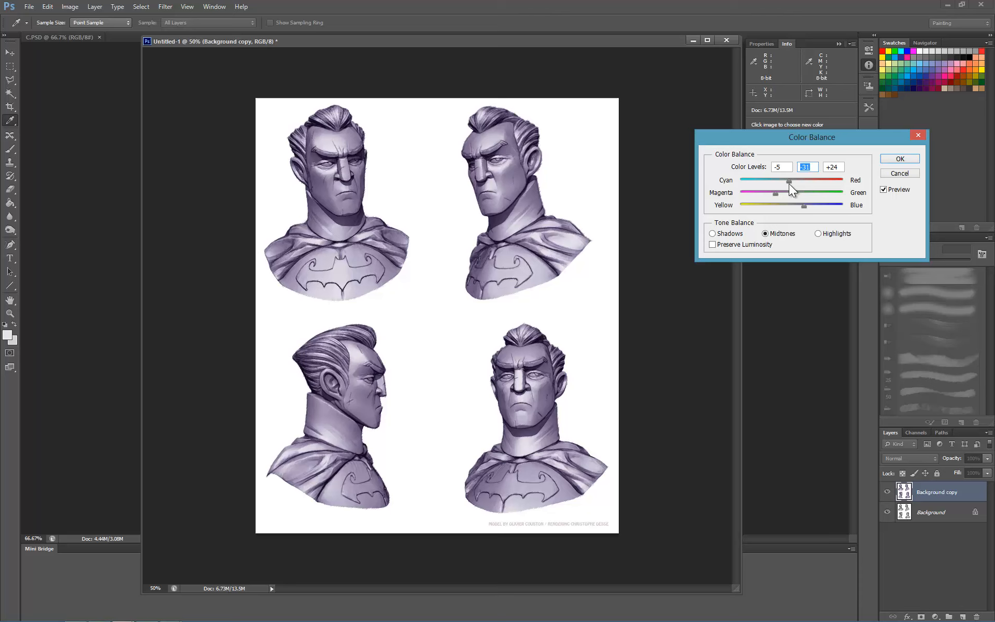
pyautogui.click(898, 174)
pyautogui.press('c')
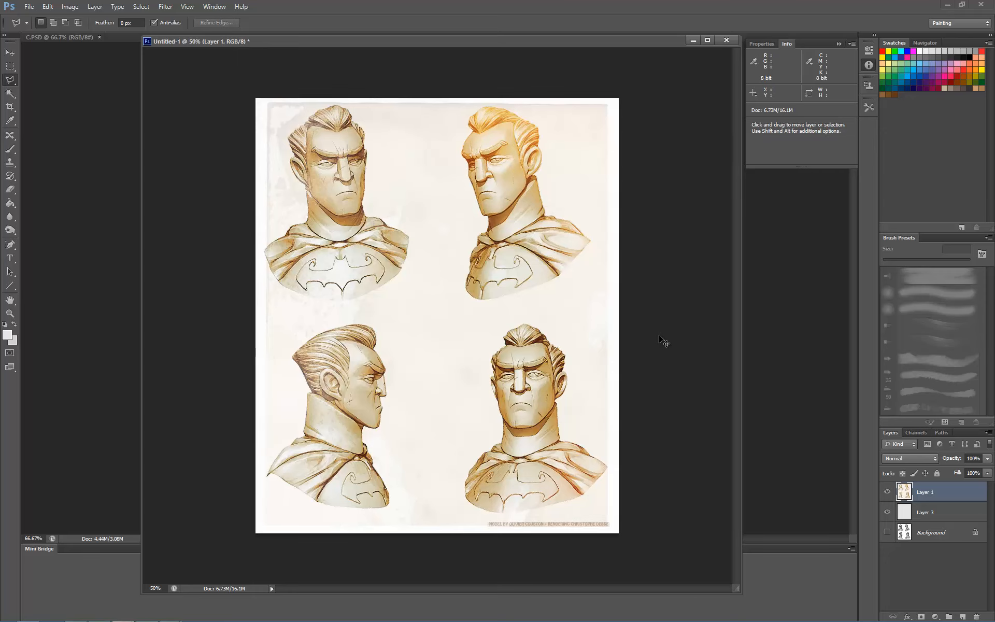
# - Duplicate Layer 1, the sepia-toned version of the four busts
pyautogui.hotkey('ctrl', '+')
pyautogui.hotkey('ctrl', '+')
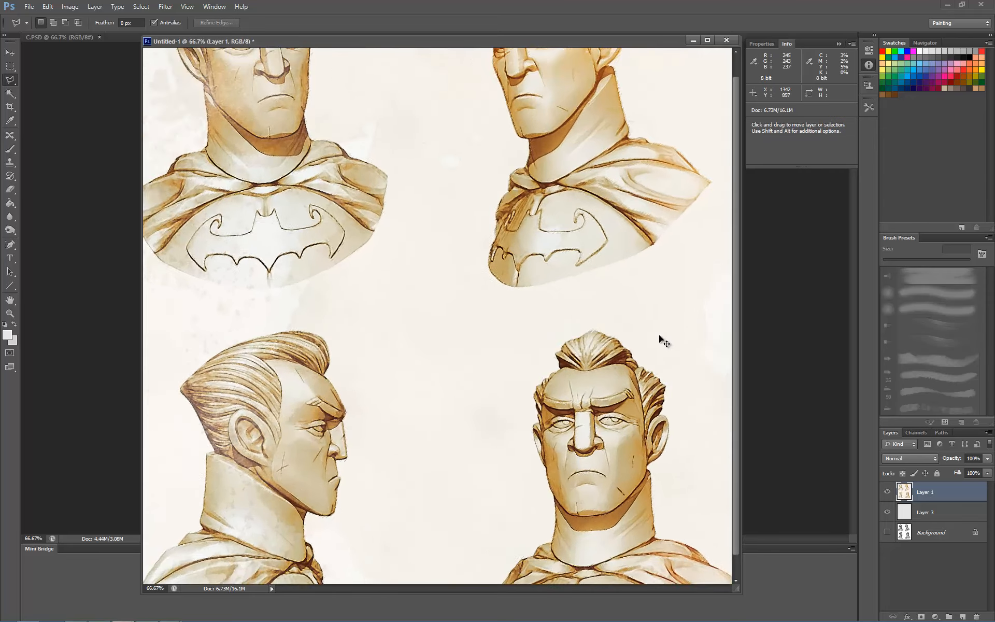
pyautogui.hotkey('ctrl', '-')
pyautogui.hotkey('ctrl', '-')
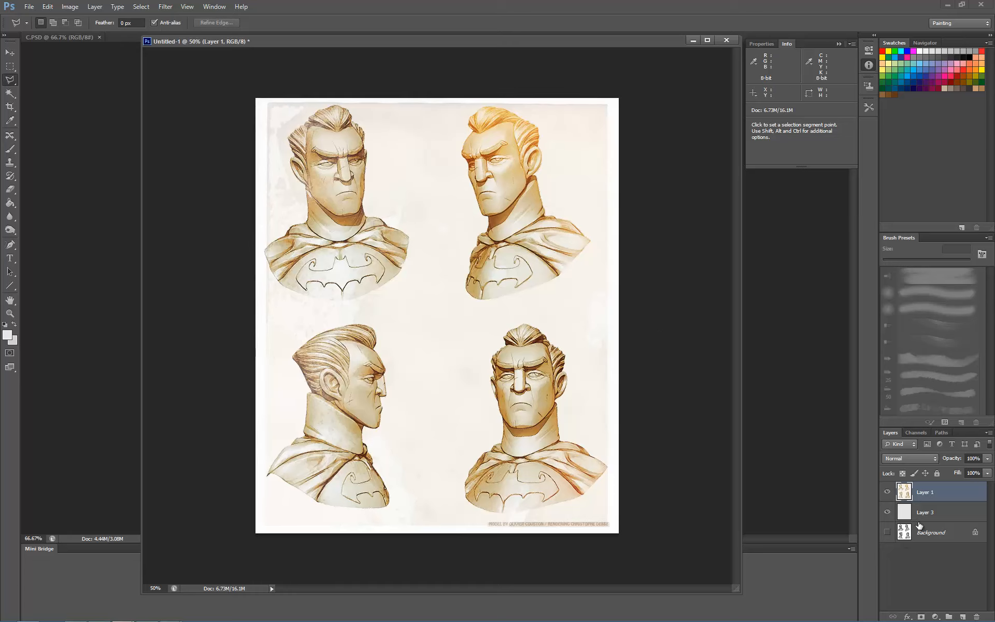
pyautogui.moveTo(945, 493); pyautogui.dragTo(963, 616)
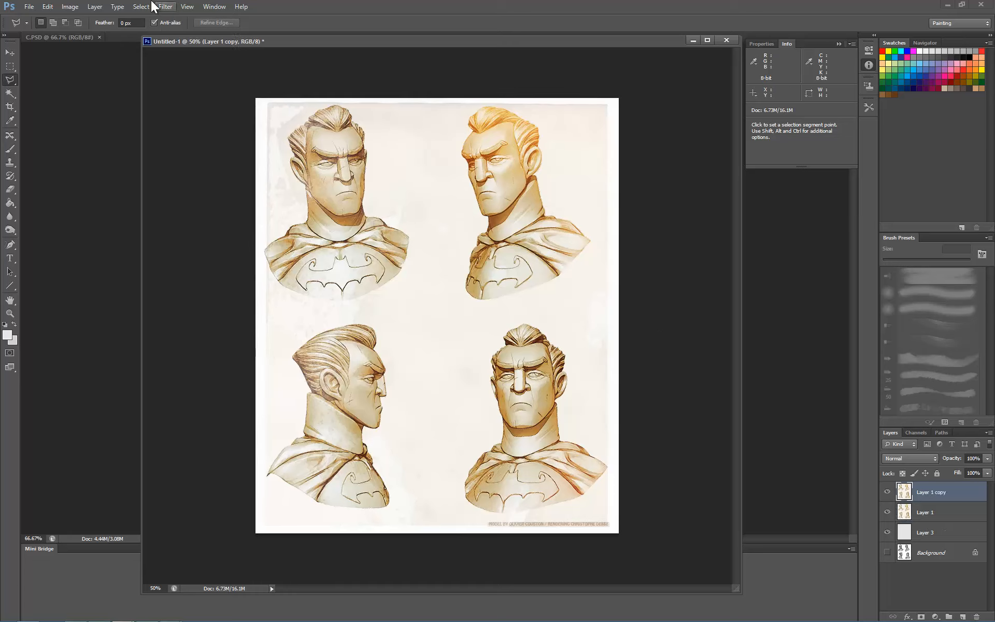
pyautogui.click(164, 6)
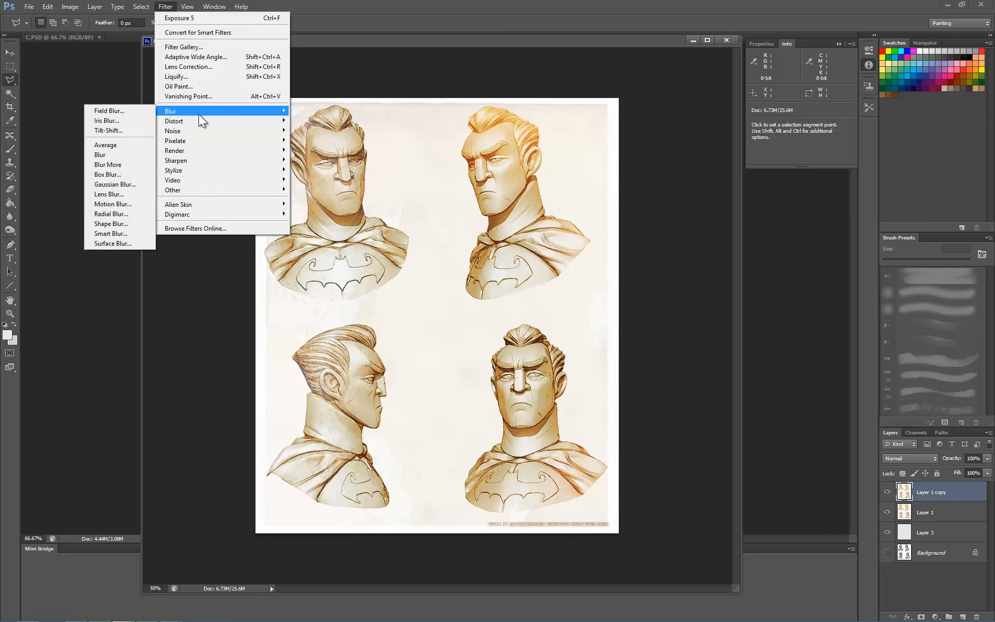
pyautogui.click(203, 66)
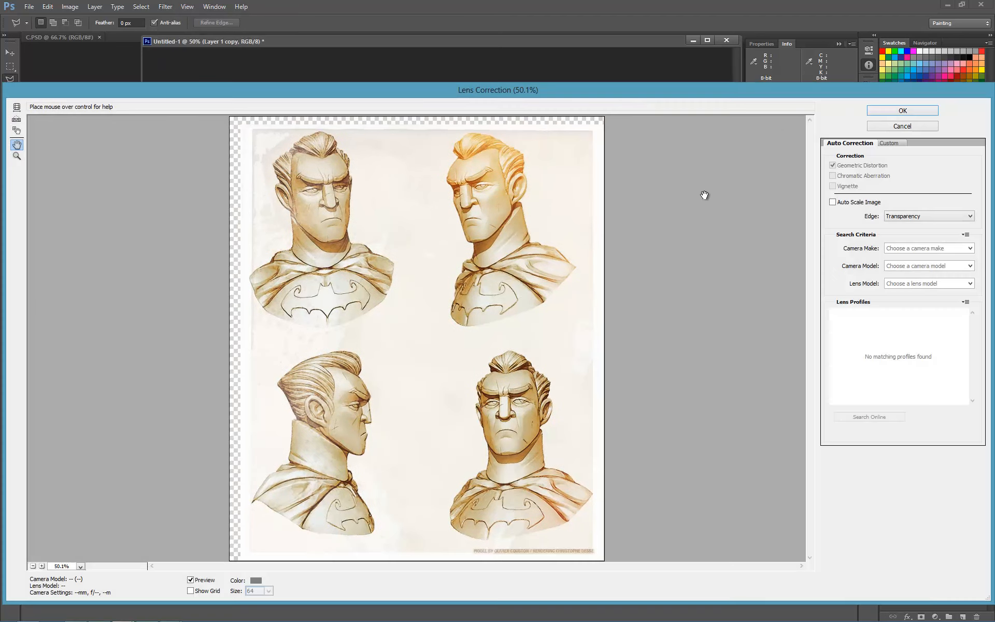
pyautogui.click(927, 126)
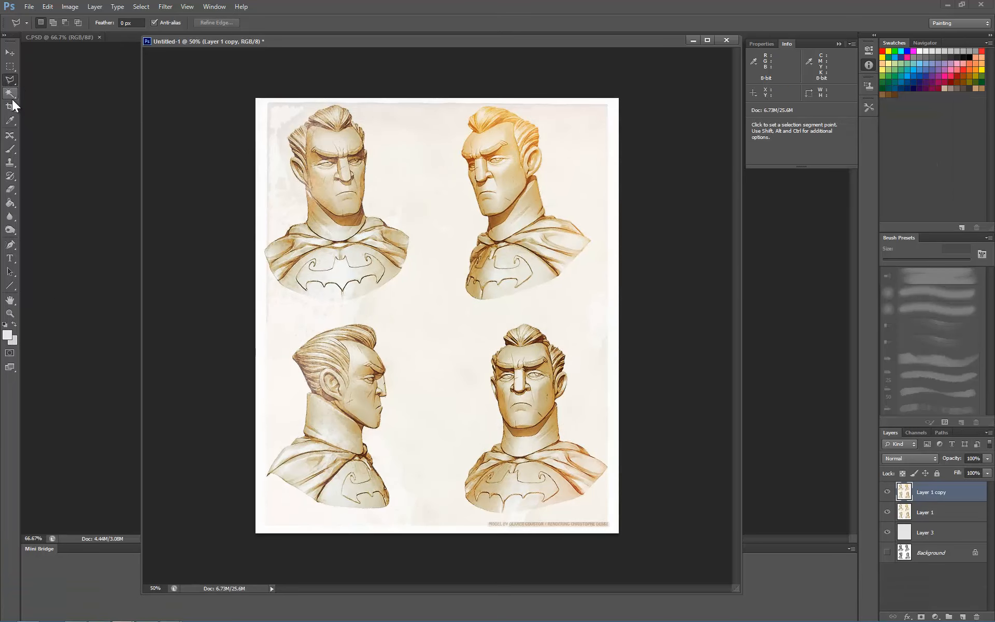
# - Crop the image to the existing canvas bounds to discard the layer pixels lying outside it
pyautogui.click(11, 96)
pyautogui.click(10, 107)
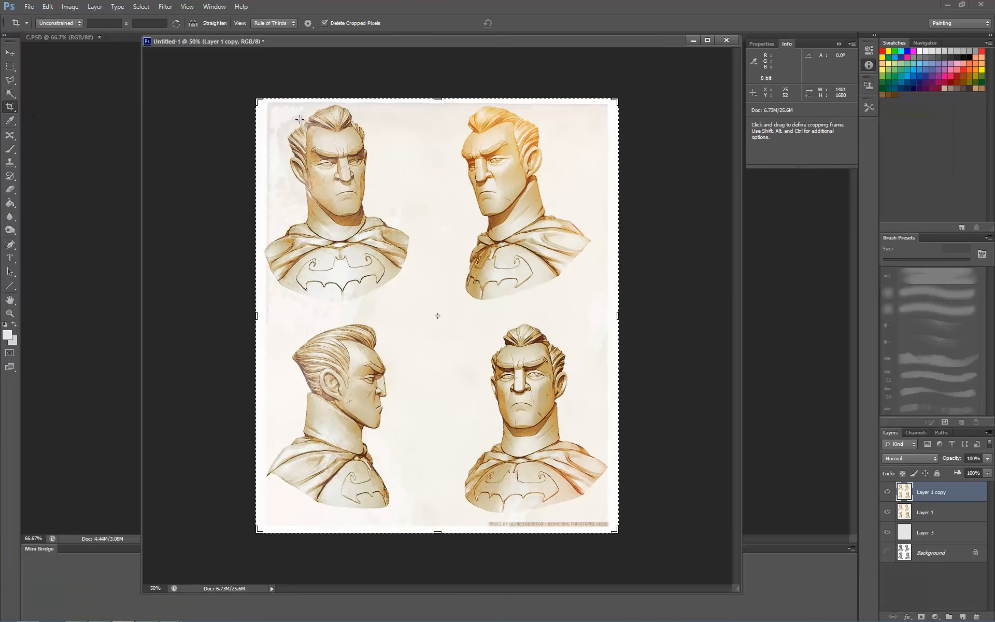
# - Start a custom Lens Correction on Layer 1 copy with red/cyan fringe -15.87, green/magenta +69.05 and blue/yellow +60.32
pyautogui.click(167, 6)
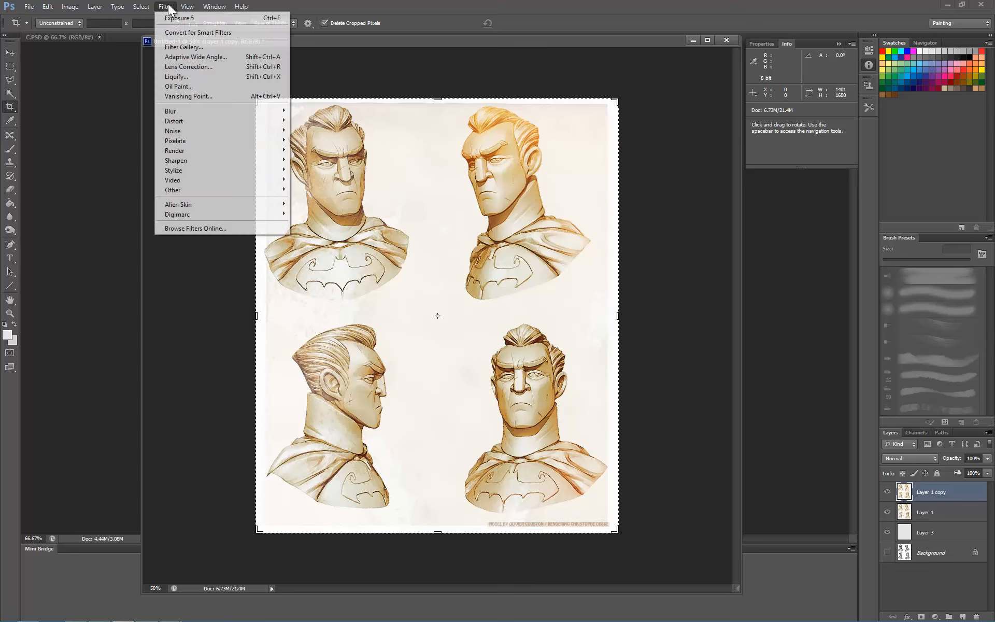
pyautogui.click(201, 67)
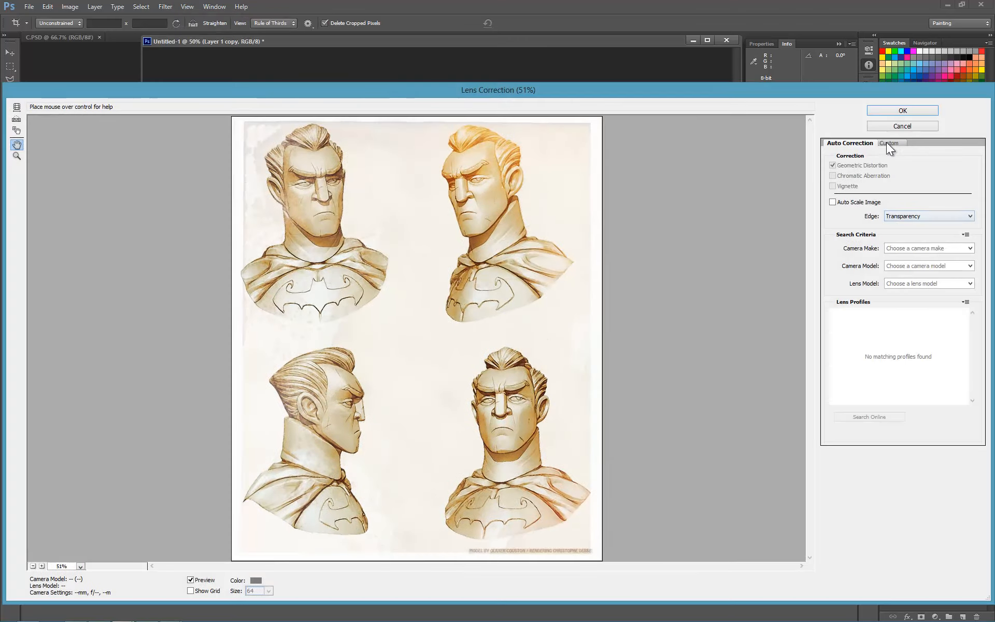
pyautogui.click(889, 144)
pyautogui.moveTo(877, 267); pyautogui.dragTo(835, 268)
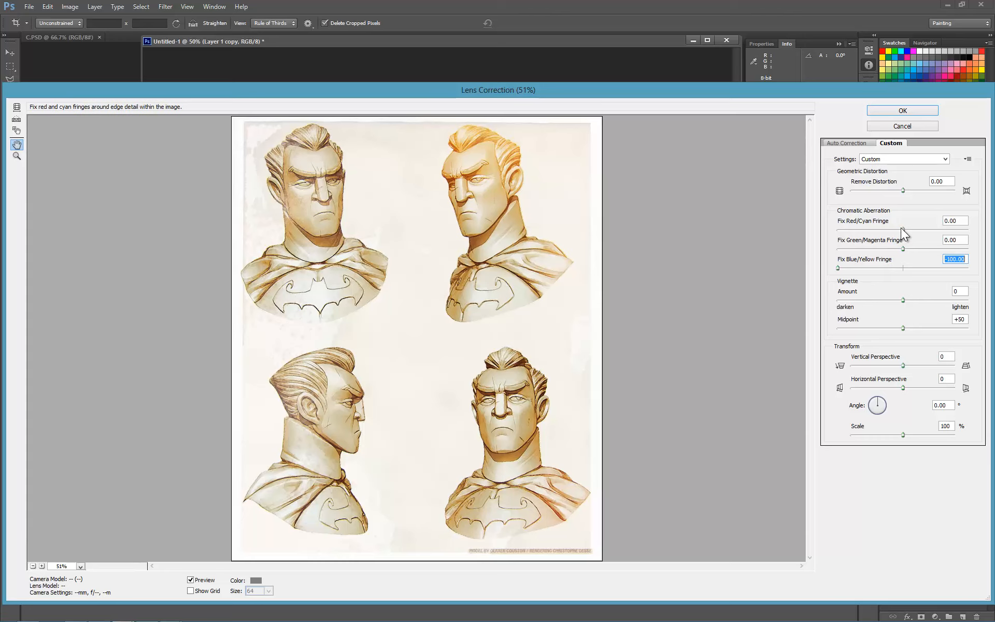
pyautogui.moveTo(902, 229); pyautogui.dragTo(841, 231)
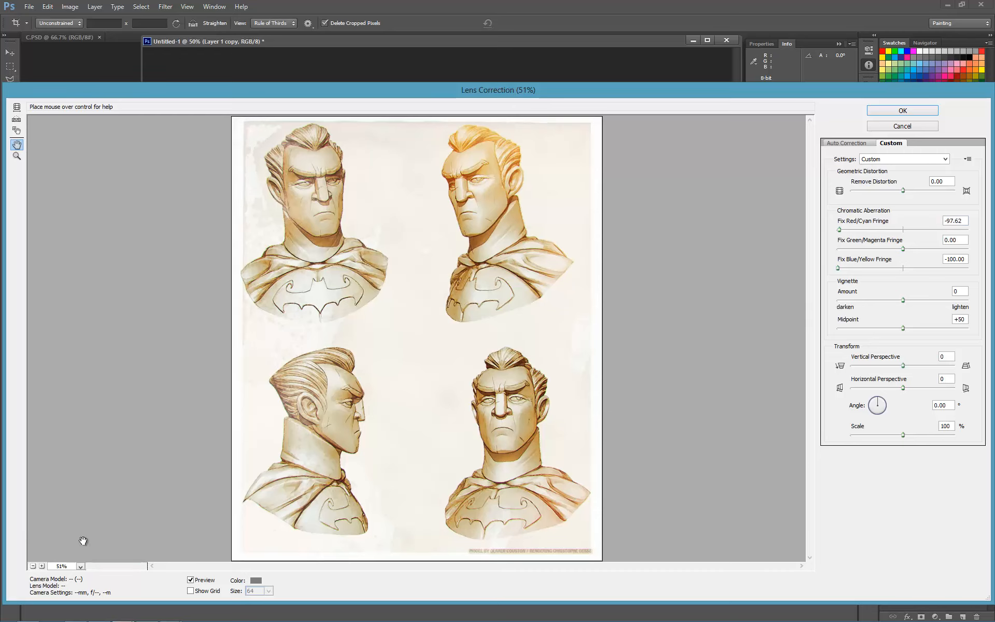
pyautogui.click(80, 566)
pyautogui.click(73, 420)
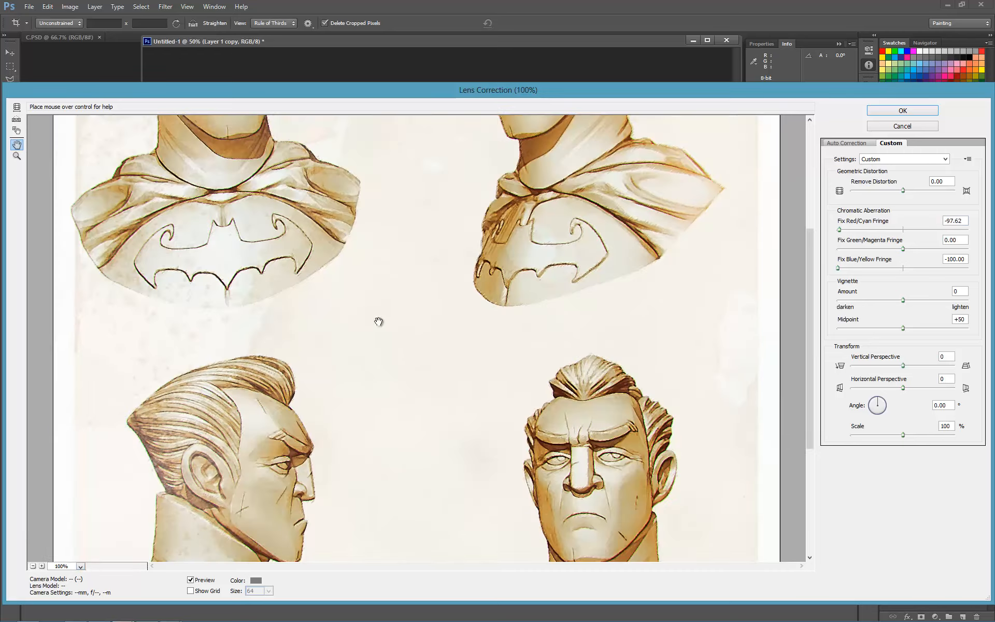
pyautogui.moveTo(857, 263); pyautogui.dragTo(876, 271)
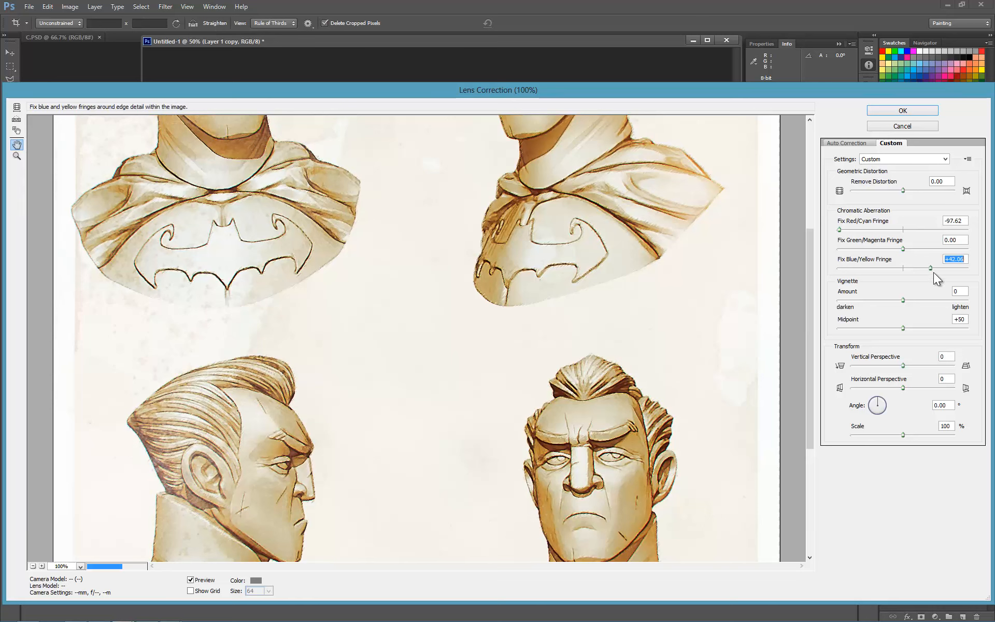
pyautogui.moveTo(981, 276); pyautogui.dragTo(897, 239)
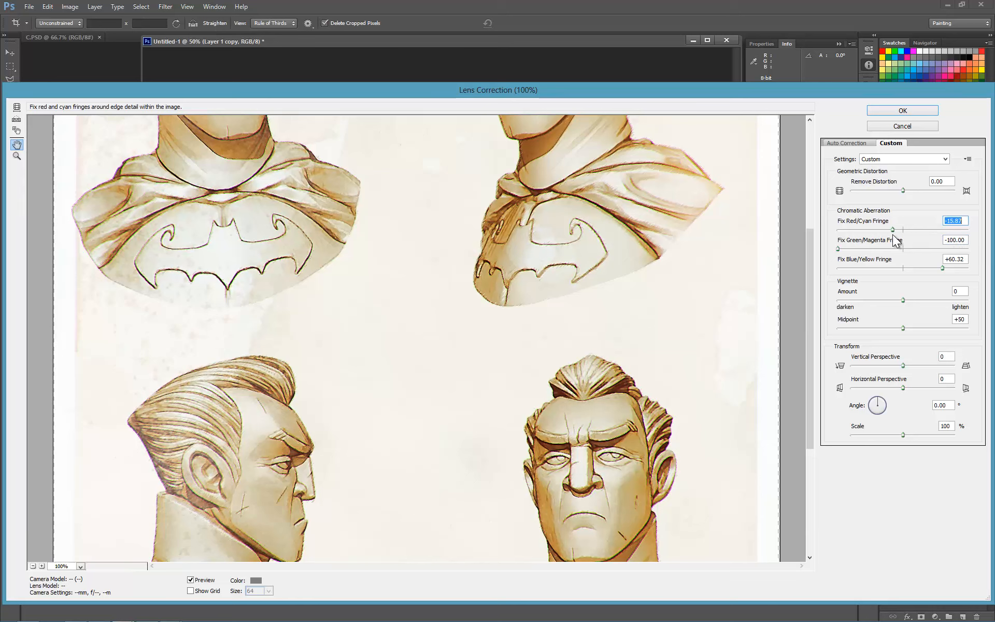
pyautogui.moveTo(838, 249); pyautogui.dragTo(948, 254)
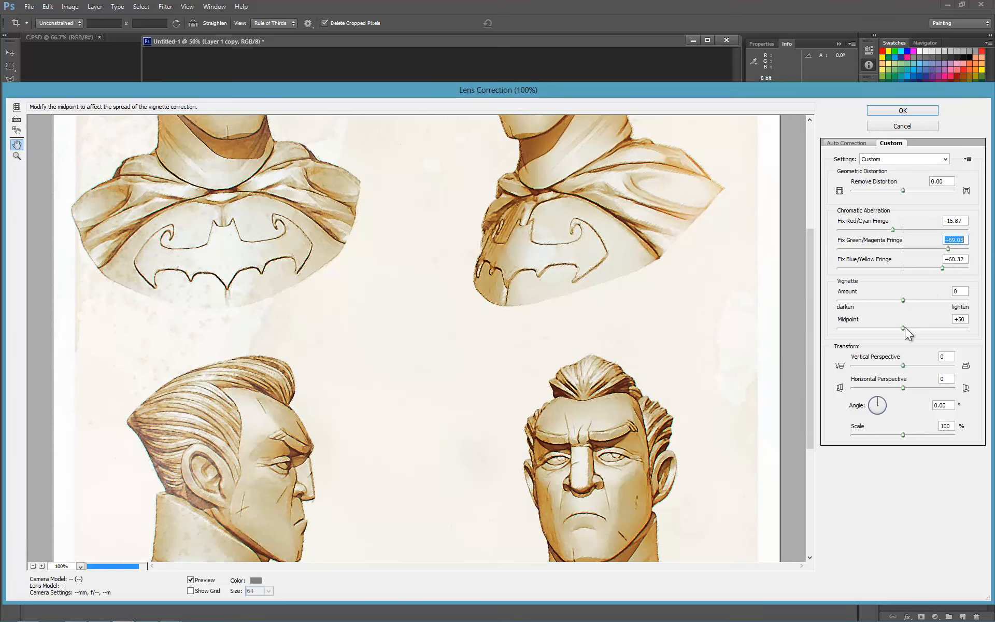
# - Darken the image edges with a vignette amount of -60 and apply the lens correction
pyautogui.moveTo(883, 300); pyautogui.dragTo(842, 301)
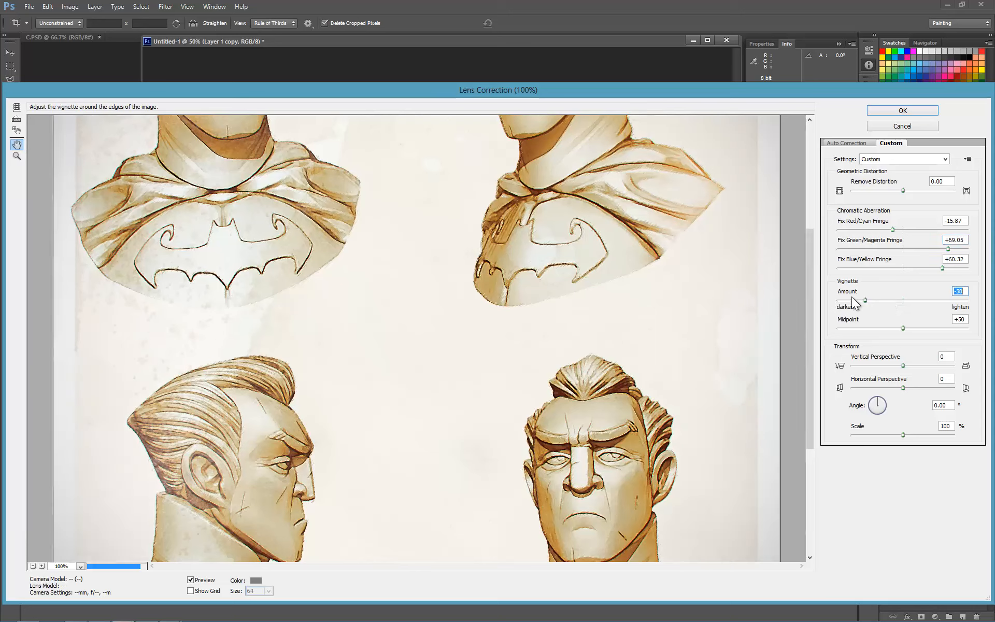
pyautogui.click(81, 567)
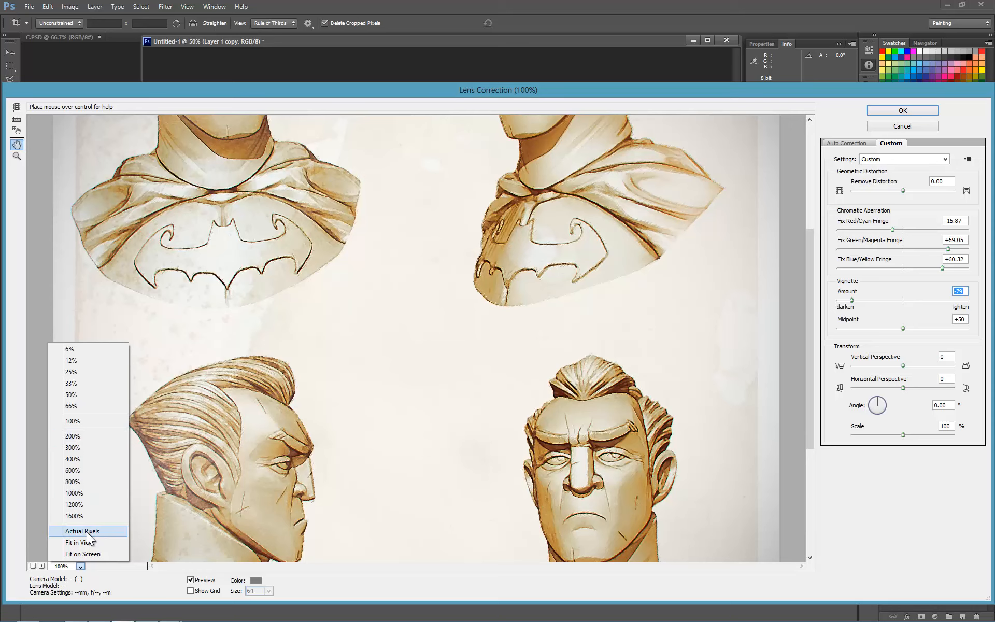
pyautogui.click(87, 542)
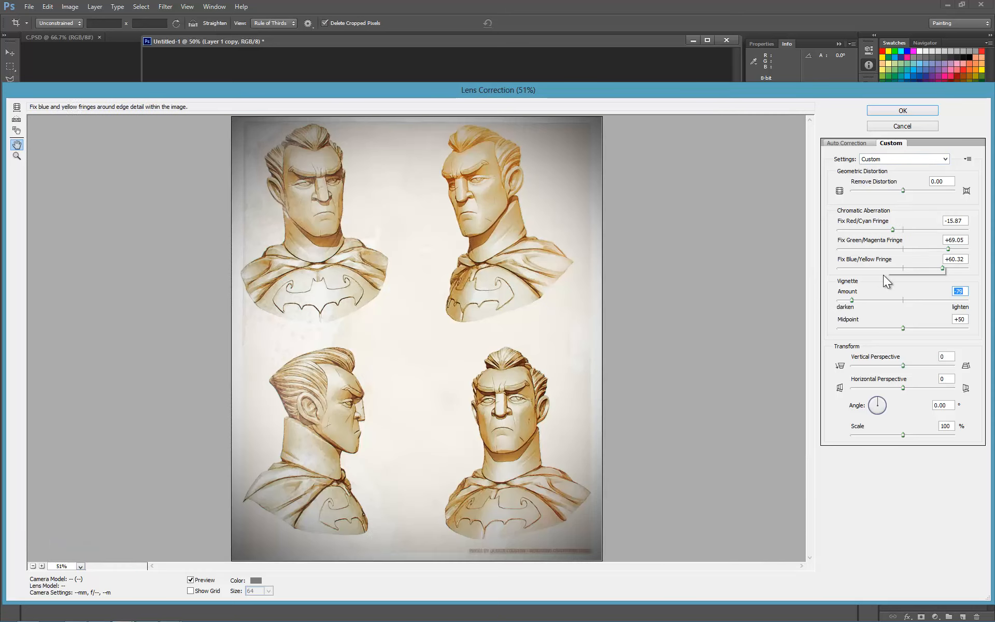
pyautogui.moveTo(855, 300); pyautogui.dragTo(864, 300)
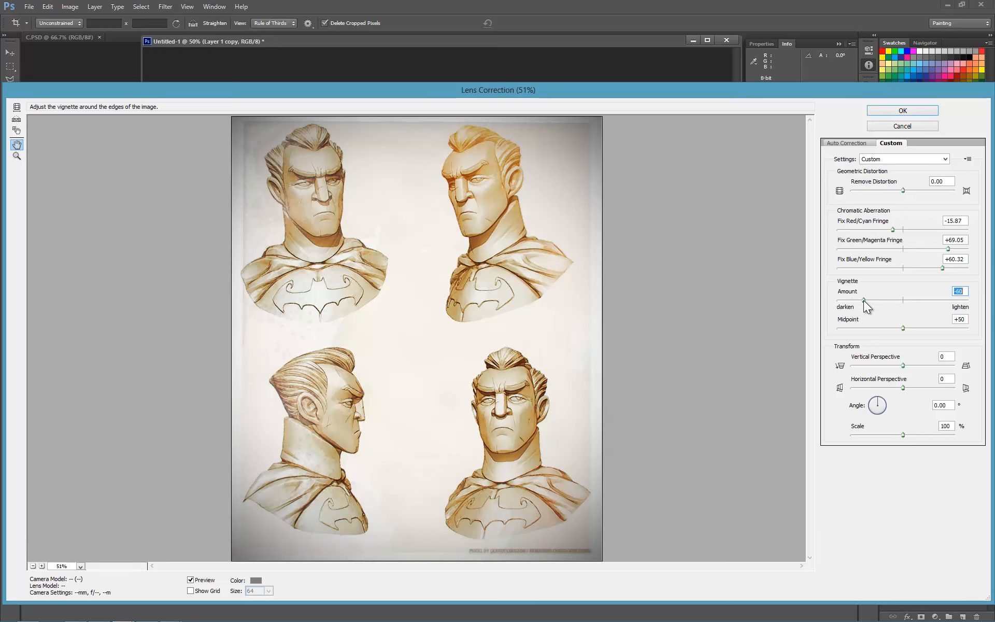
pyautogui.click(912, 110)
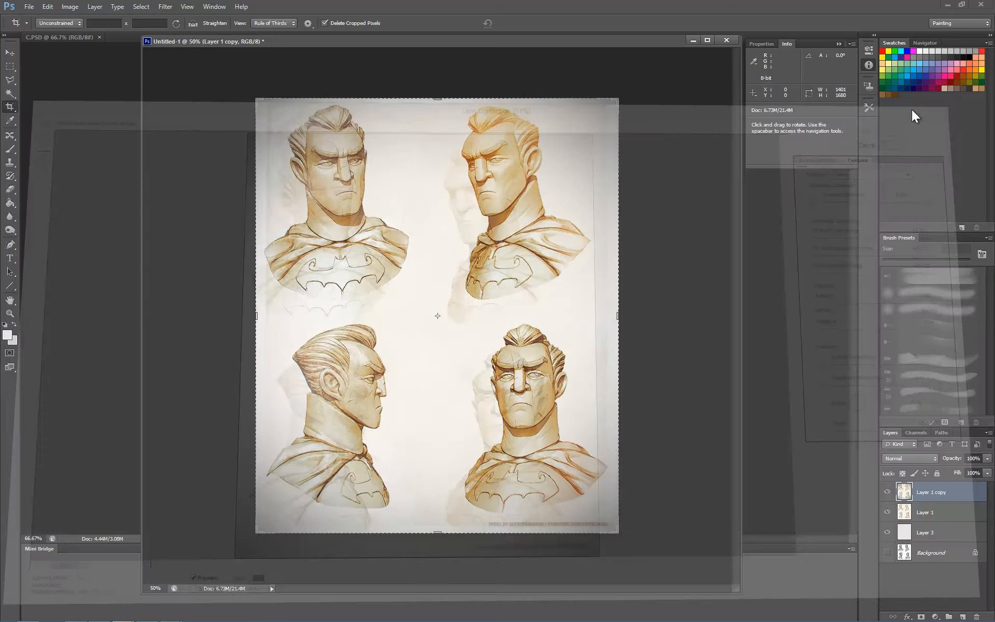
# - Copy the bokeh lights image from the web browser and paste it into the Photoshop document as a new layer
pyautogui.hotkey('ctrl', '+')
pyautogui.hotkey('ctrl', '-')
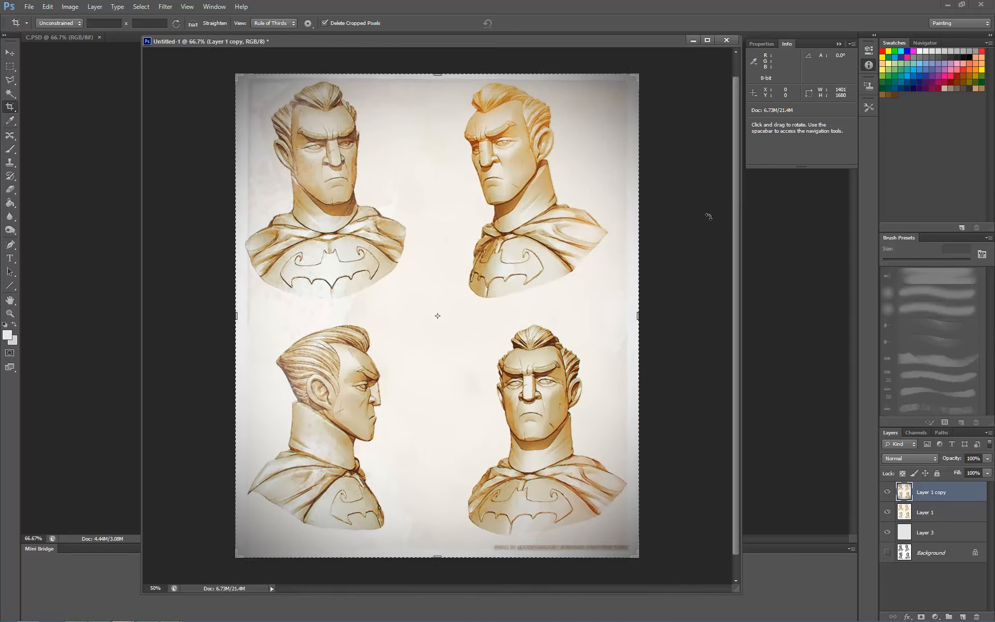
pyautogui.moveTo(480, 621); pyautogui.dragTo(467, 192)
pyautogui.rightClick(365, 270)
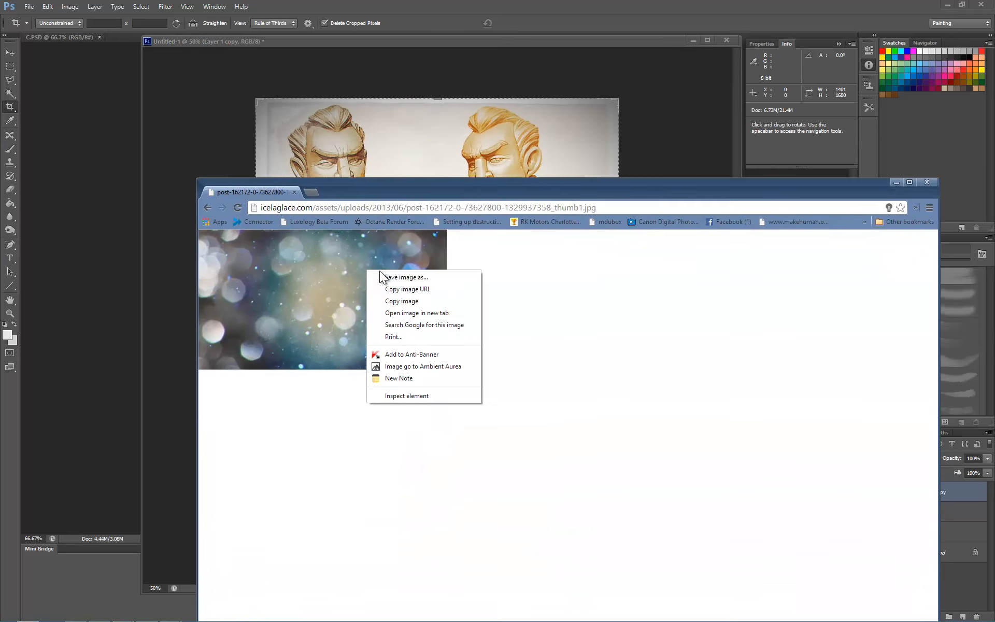
pyautogui.click(410, 301)
pyautogui.click(507, 94)
pyautogui.hotkey('ctrl', 'v')
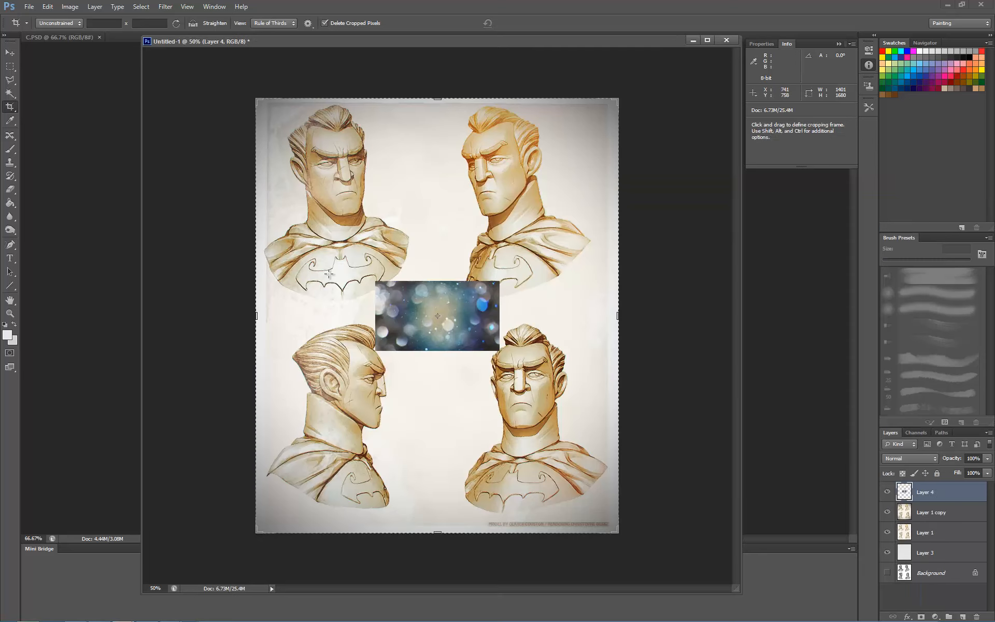
# - Free-transform the pasted bokeh image, enlarging it to about 495% and moving it over the busts
pyautogui.click(9, 67)
pyautogui.rightClick(420, 310)
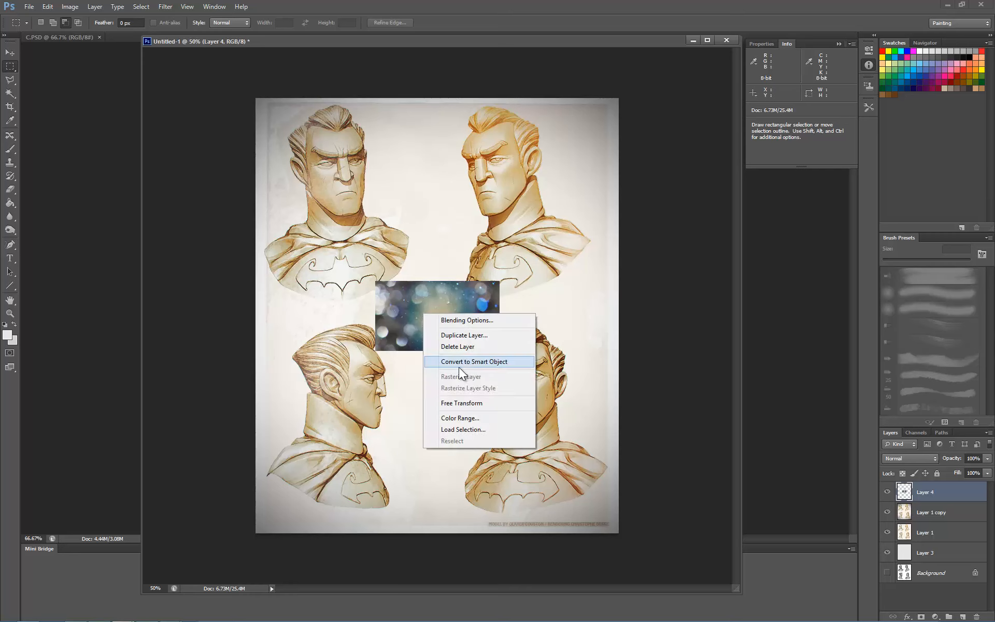
pyautogui.click(458, 404)
pyautogui.moveTo(501, 282); pyautogui.dragTo(878, 68)
pyautogui.moveTo(454, 134); pyautogui.dragTo(283, 223)
pyautogui.moveTo(204, 158); pyautogui.dragTo(123, 46)
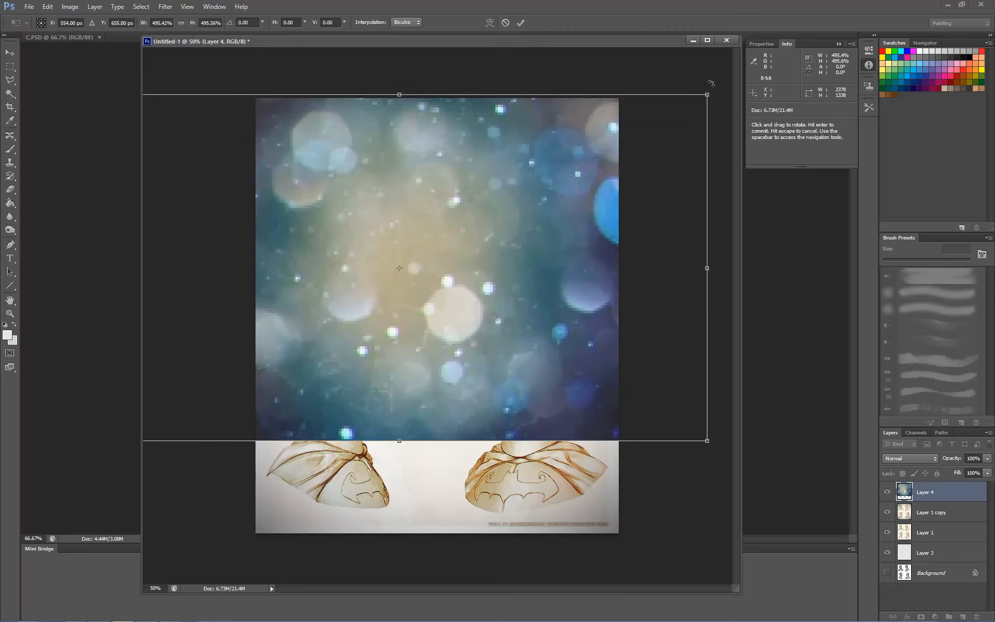
# - Rotate the bokeh image about 88.5°, widen it sideways until it covers the whole canvas, and commit the transform
pyautogui.moveTo(720, 83); pyautogui.dragTo(505, 535)
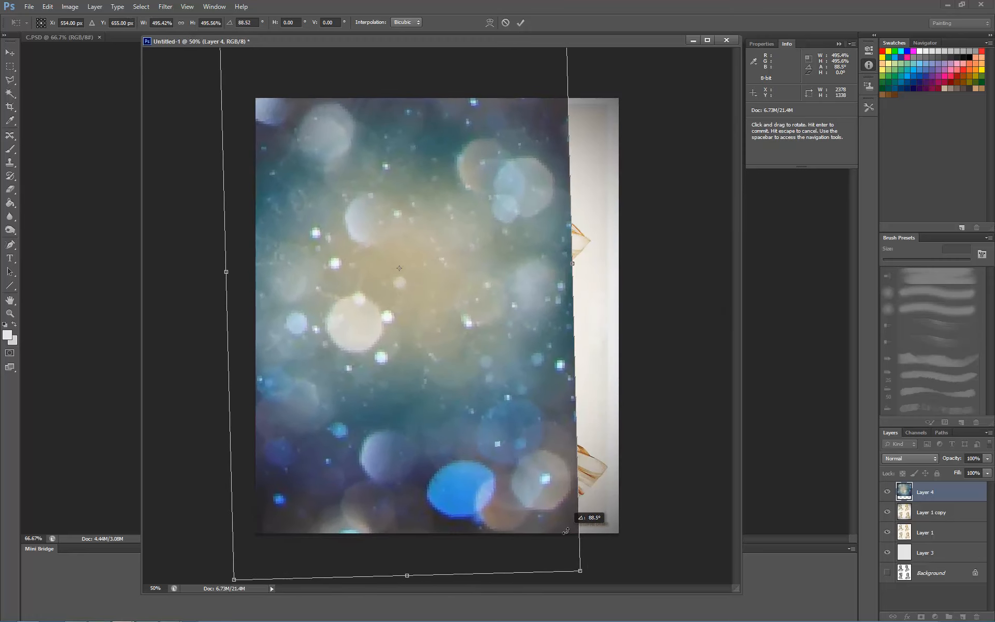
pyautogui.moveTo(440, 286); pyautogui.dragTo(482, 299)
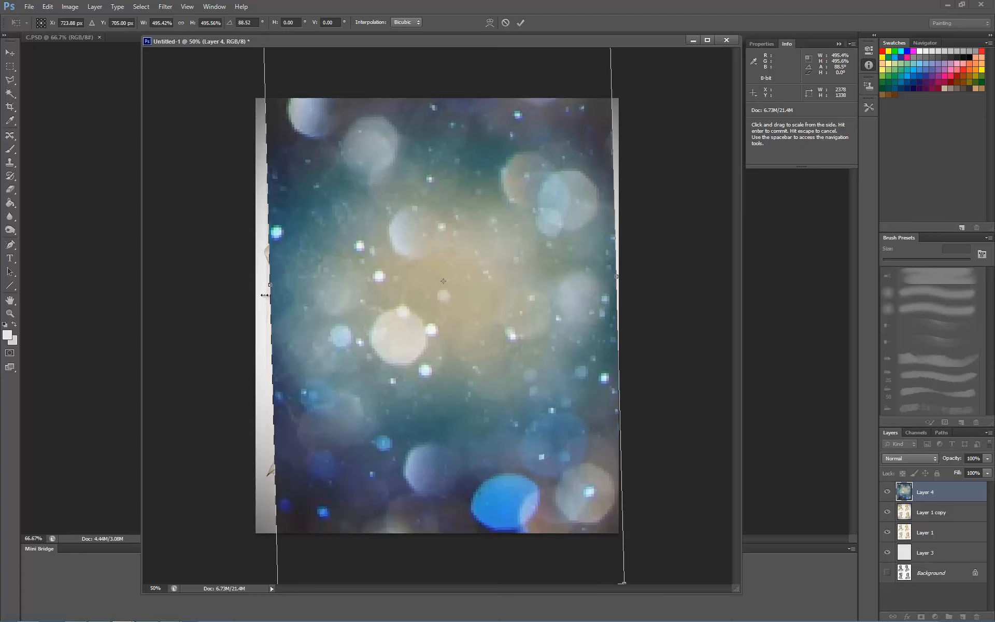
pyautogui.moveTo(271, 283); pyautogui.dragTo(235, 286)
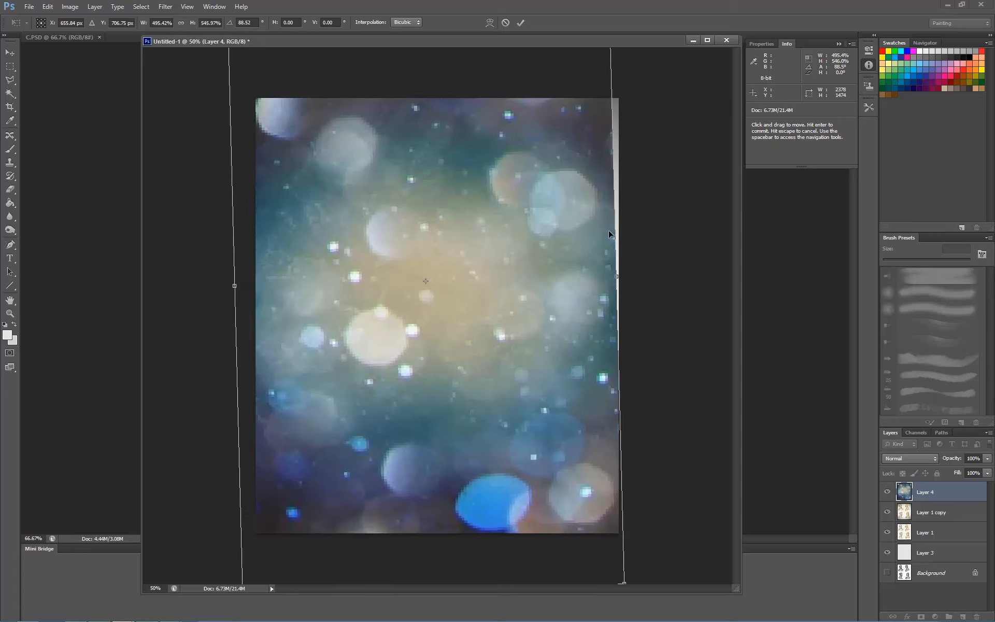
pyautogui.moveTo(616, 277); pyautogui.dragTo(638, 276)
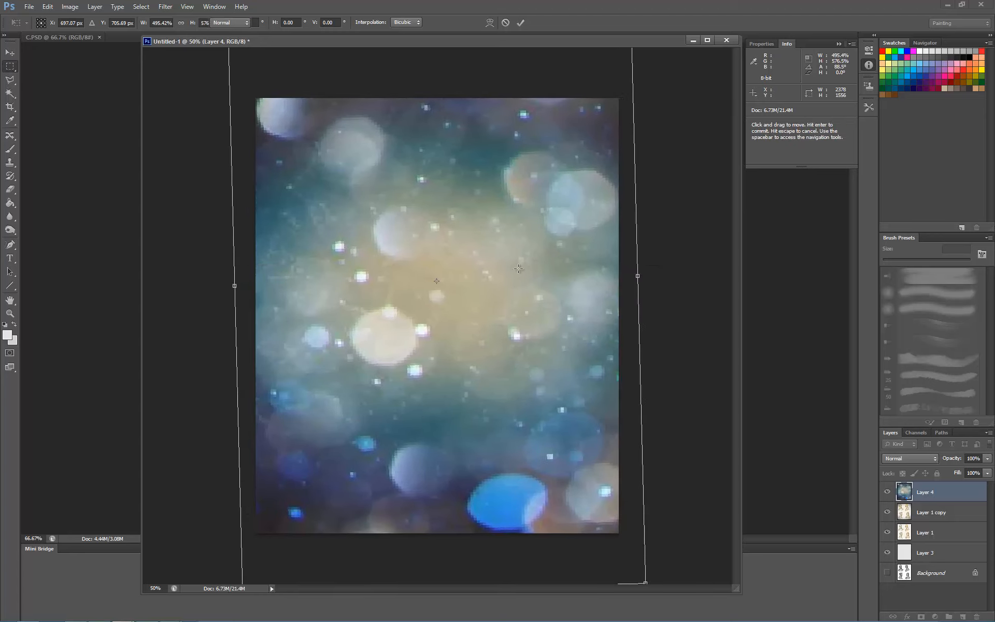
pyautogui.press('Return')
# - Set the bokeh layer's blending mode to Screen
pyautogui.click(897, 460)
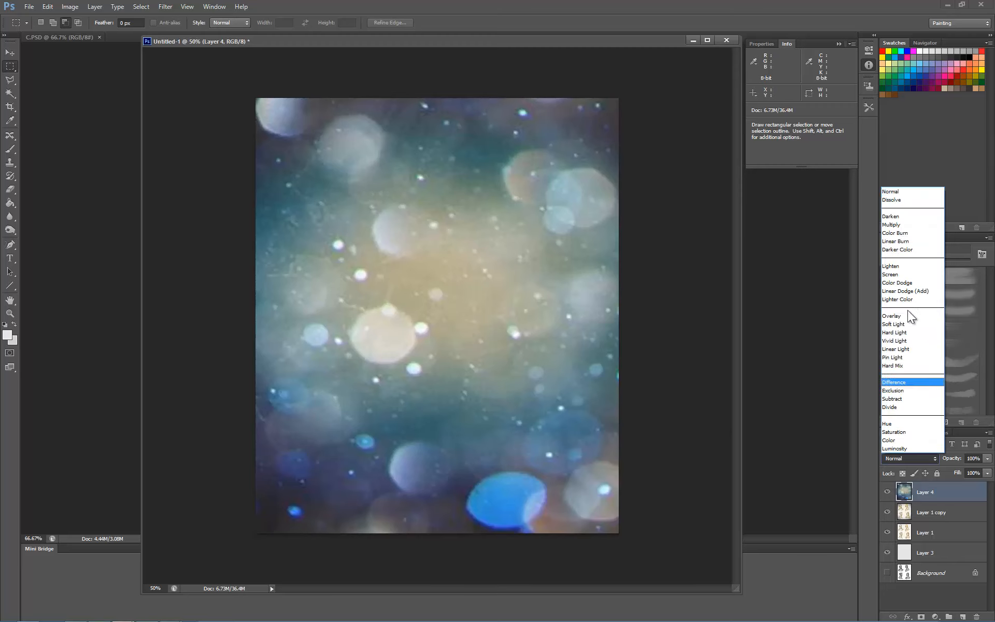
pyautogui.click(898, 275)
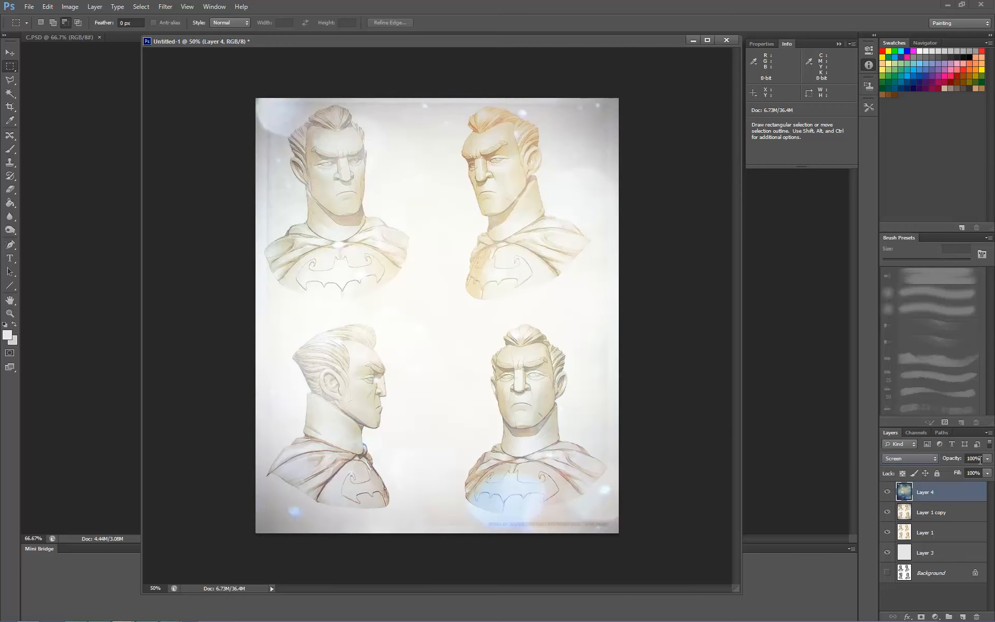
# - Set the bokeh layer's opacity to 30% and move the layer slightly downward over the busts
pyautogui.click(980, 459)
pyautogui.write('15')
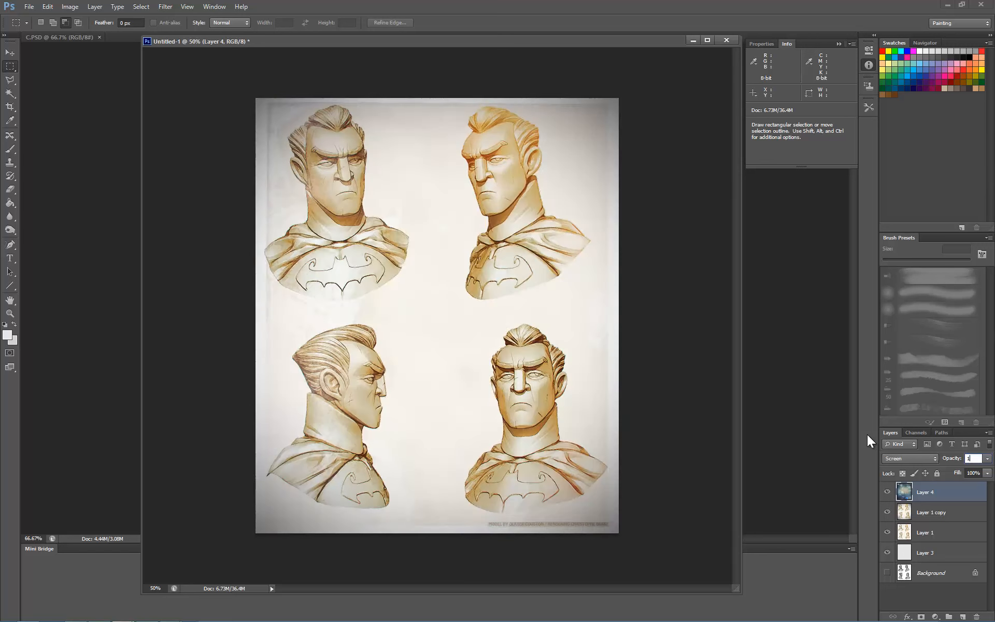
pyautogui.press('BackSpace')
pyautogui.press('BackSpace')
pyautogui.write('30')
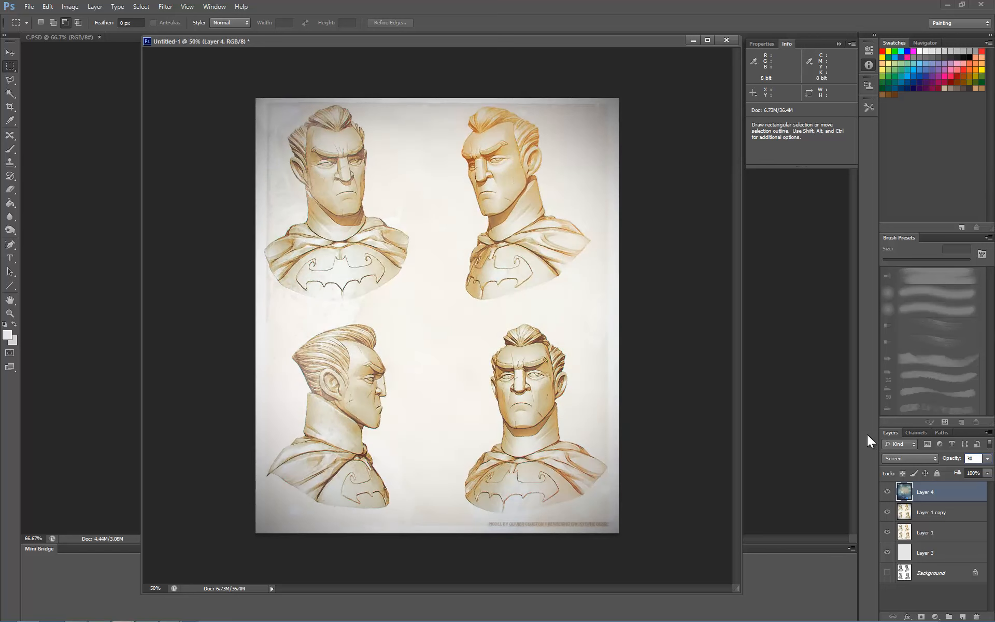
pyautogui.click(10, 53)
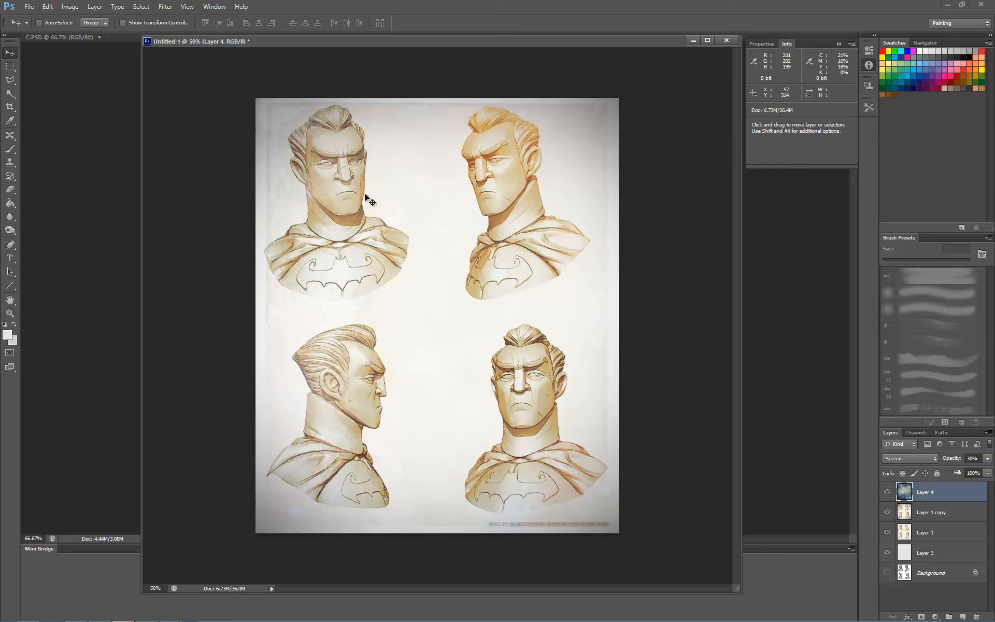
pyautogui.moveTo(365, 197); pyautogui.dragTo(358, 277)
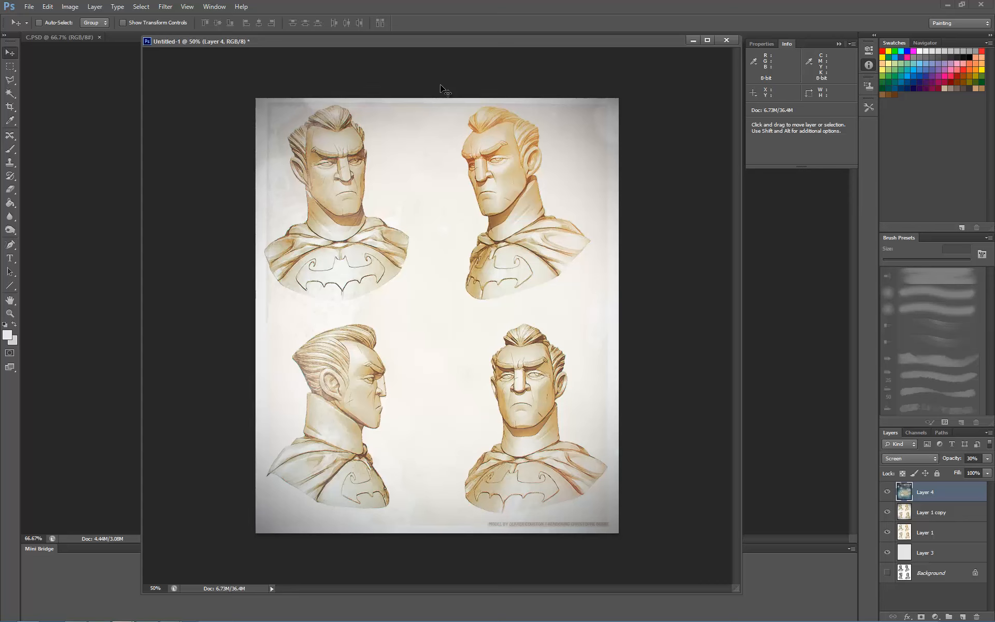
# - Examine the finished sheet at several zoom levels, from the lower busts up to the top ones
pyautogui.hotkey('ctrl', '+')
pyautogui.hotkey('ctrl', '-')
pyautogui.hotkey('ctrl', '-')
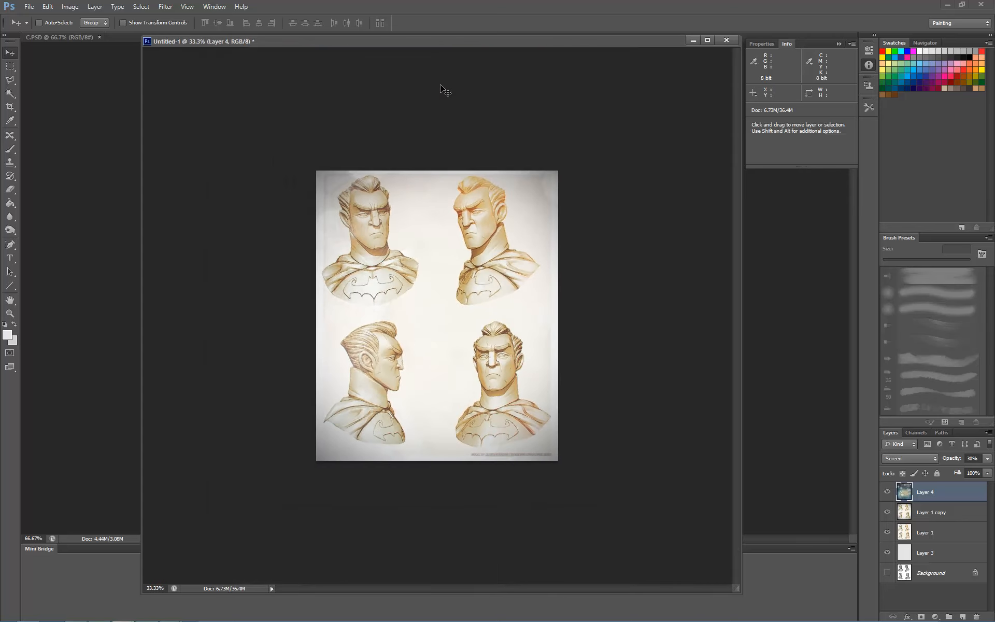
pyautogui.hotkey('ctrl', '+')
pyautogui.hotkey('ctrl', '+')
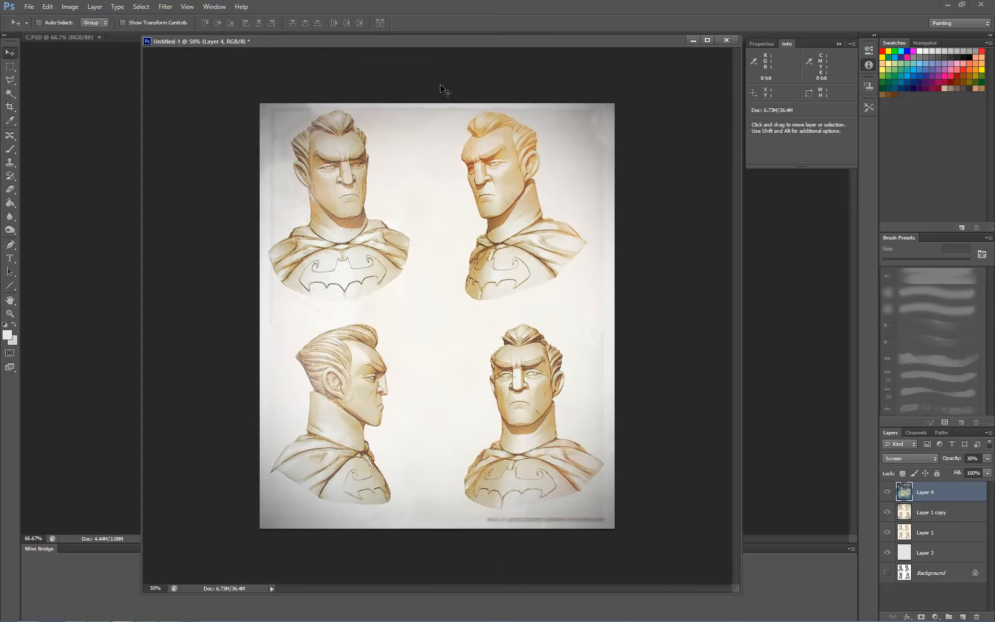
pyautogui.scroll(-2, 460, 122)
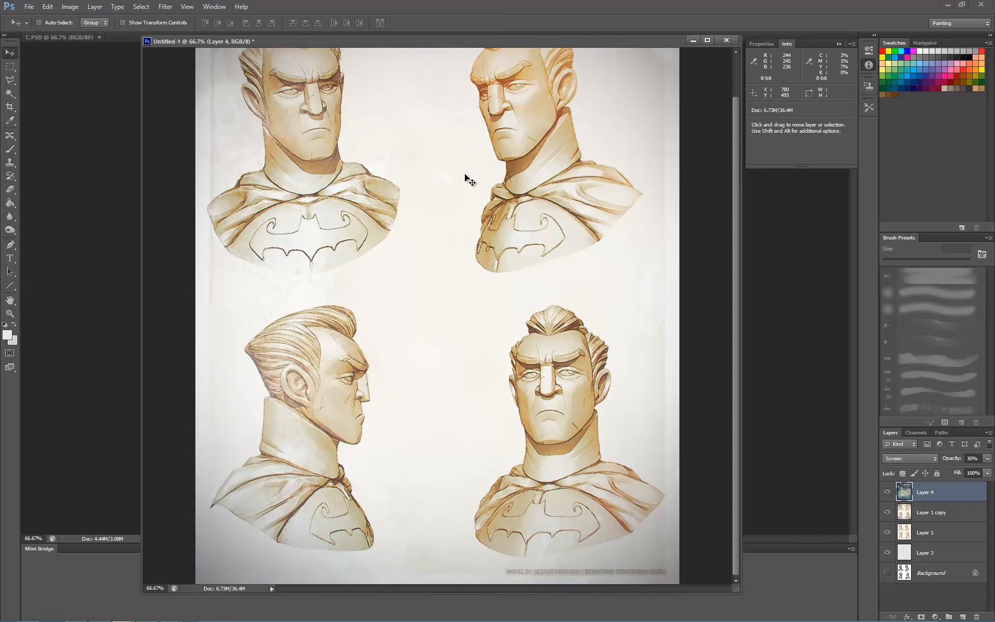
pyautogui.scroll(2, 475, 204)
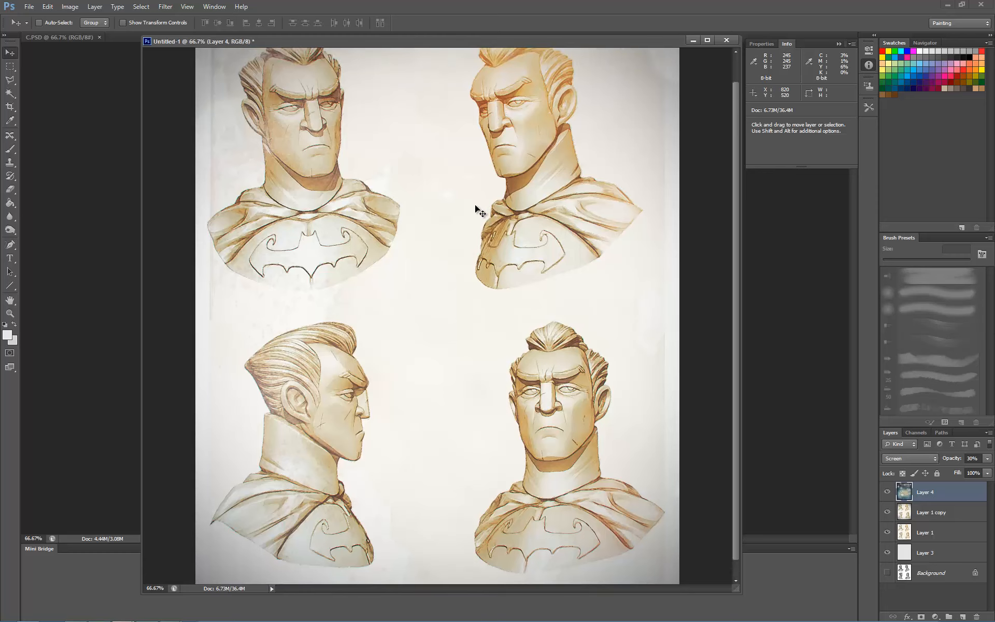
pyautogui.scroll(2, 475, 205)
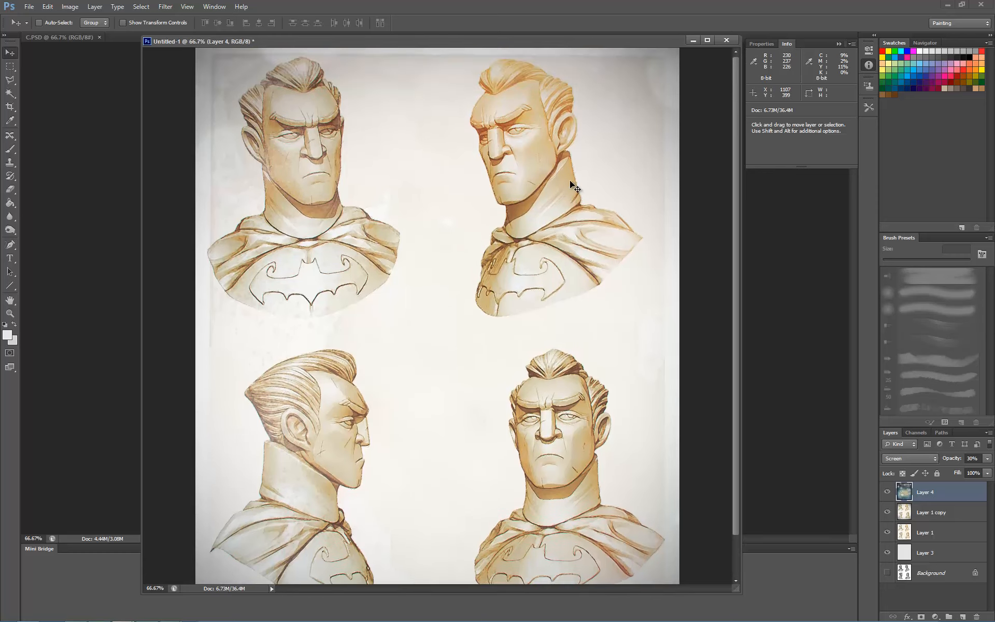
# - Export the sheet for web as a very-high-quality JPEG named BATMAN, and close the document without saving it
pyautogui.click(29, 6)
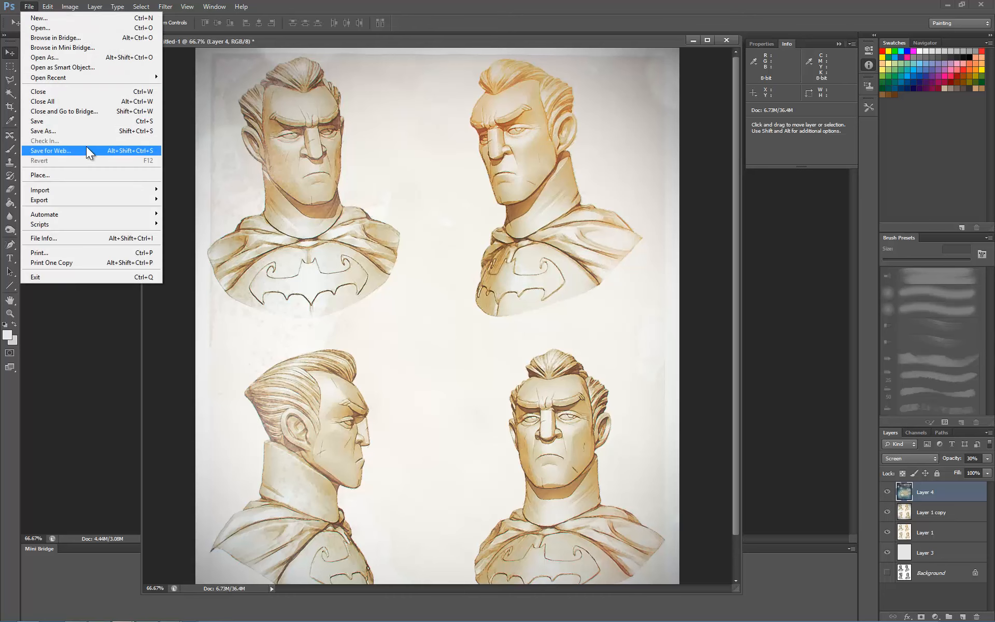
pyautogui.click(50, 151)
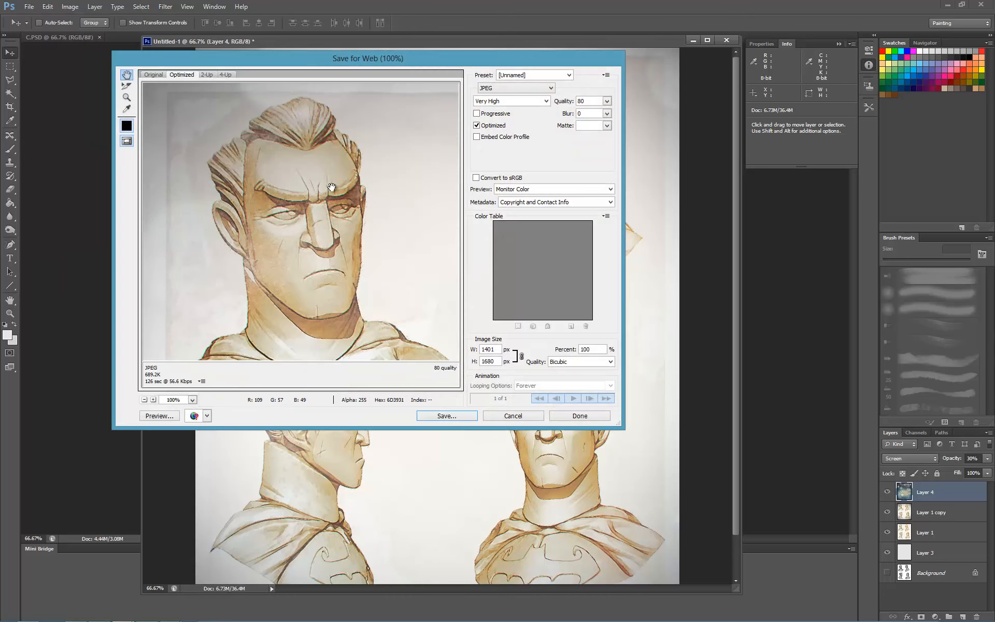
pyautogui.moveTo(204, 76); pyautogui.dragTo(203, 155)
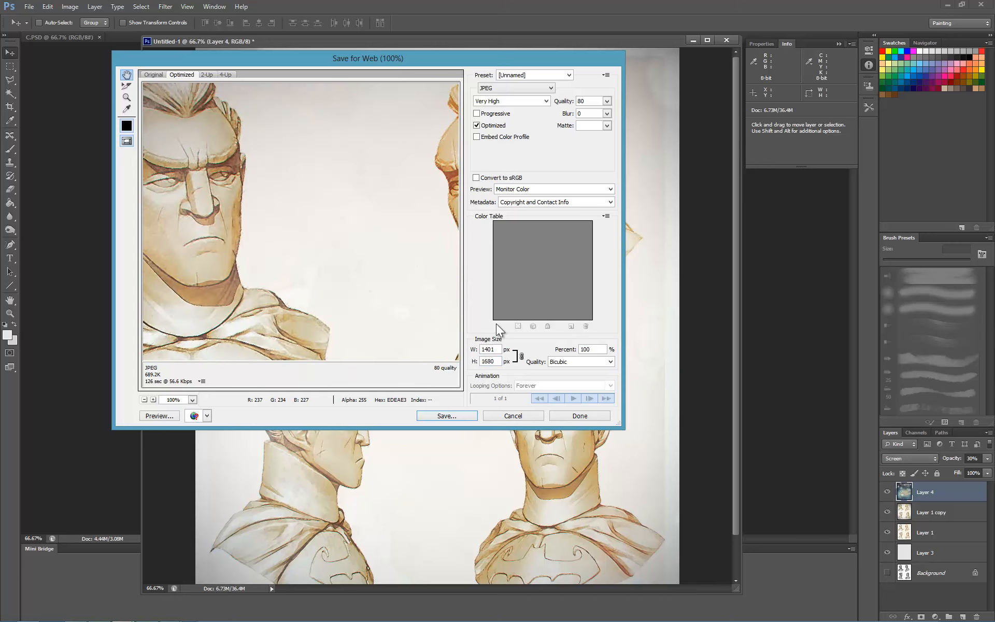
pyautogui.click(445, 415)
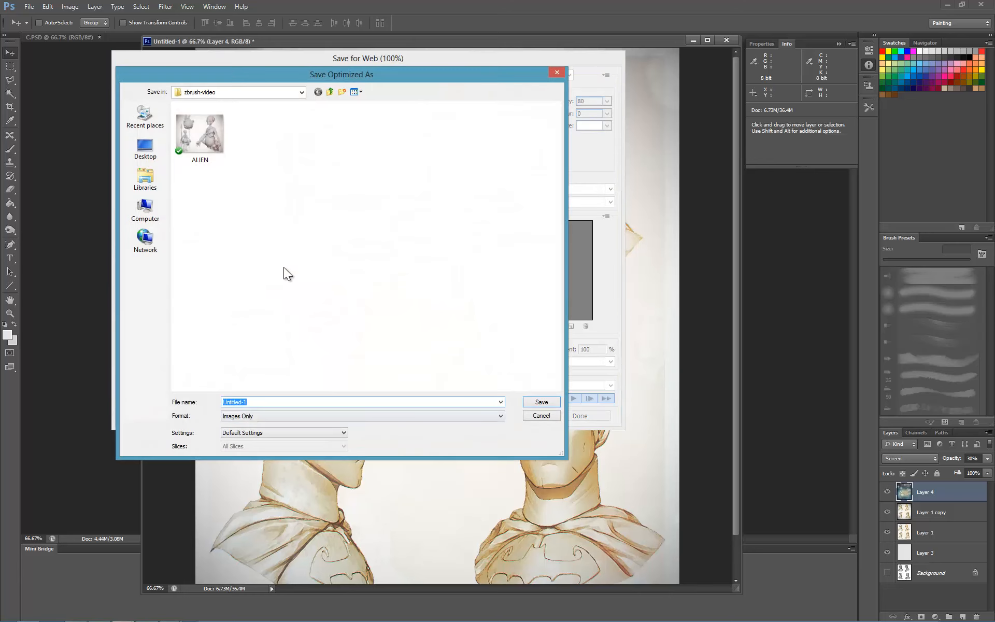
pyautogui.write('BATMAN')
pyautogui.press('Return')
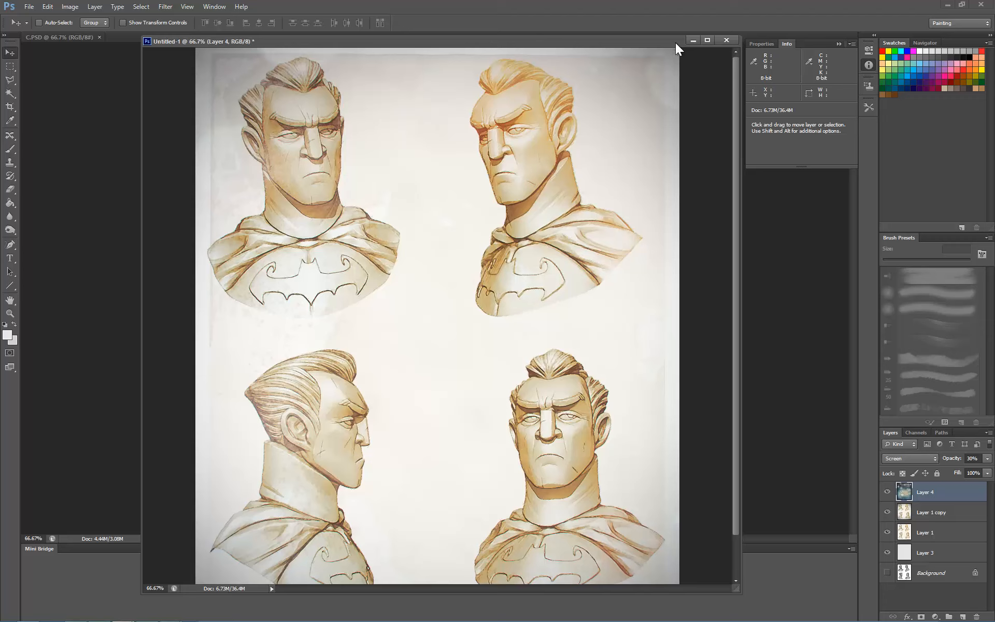
pyautogui.click(727, 41)
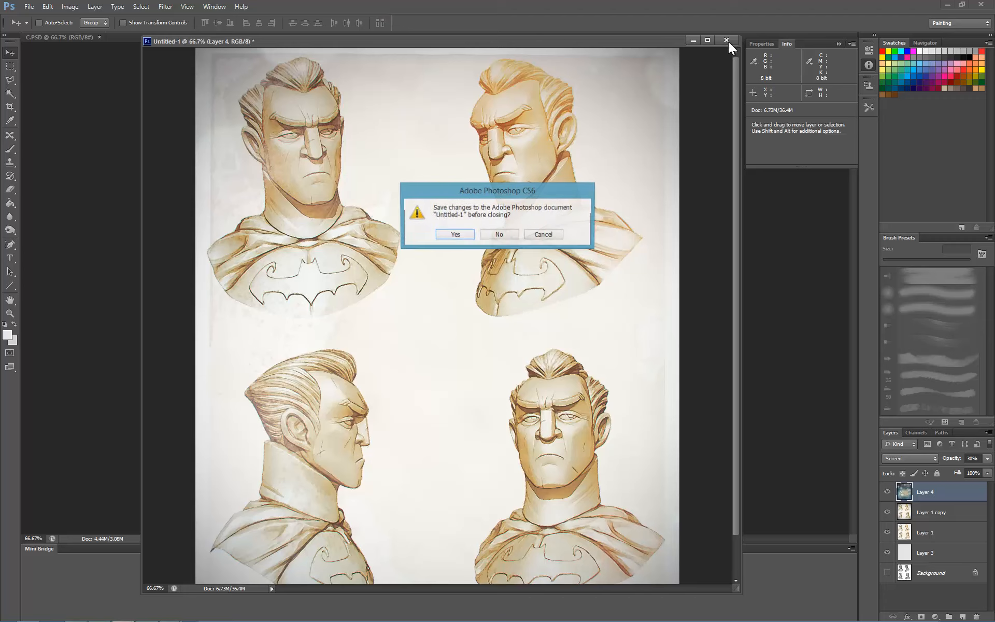
pyautogui.click(488, 235)
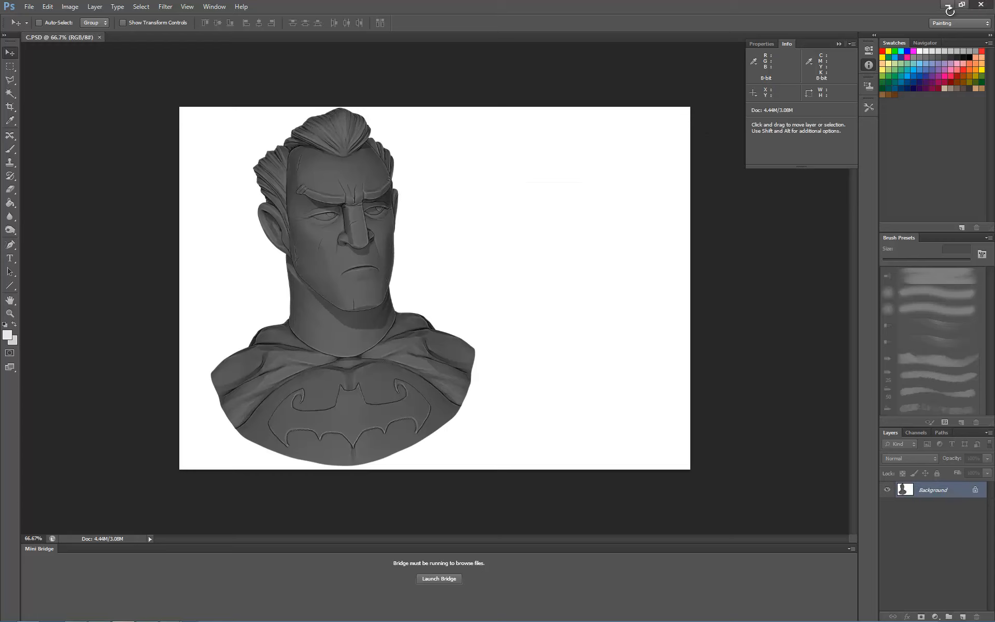
# - Switch to ZBrush and load the red-pyro model onto the canvas
pyautogui.click(948, 5)
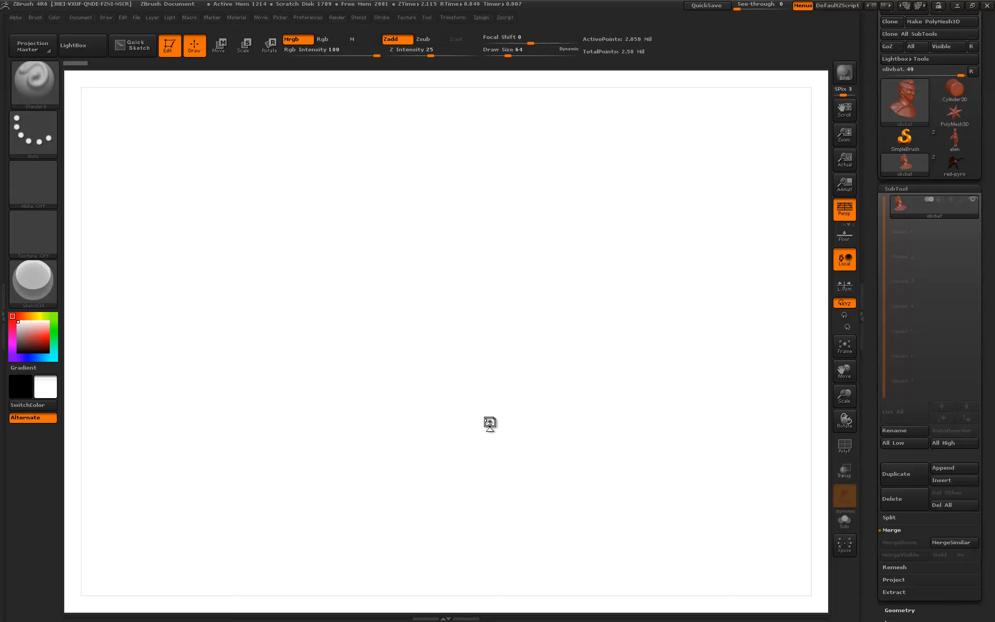
pyautogui.click(962, 163)
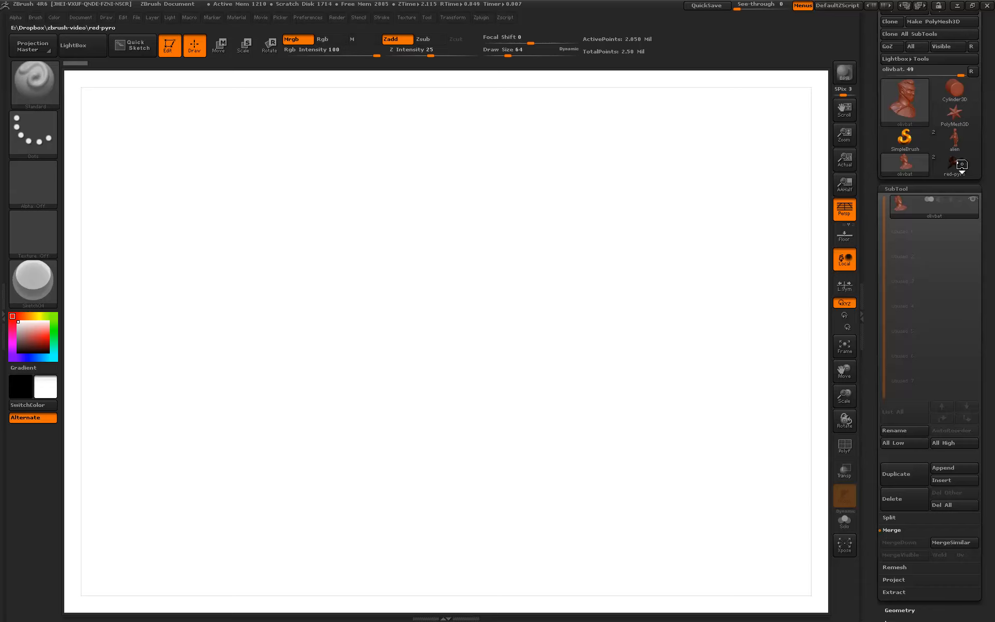
pyautogui.moveTo(961, 163)
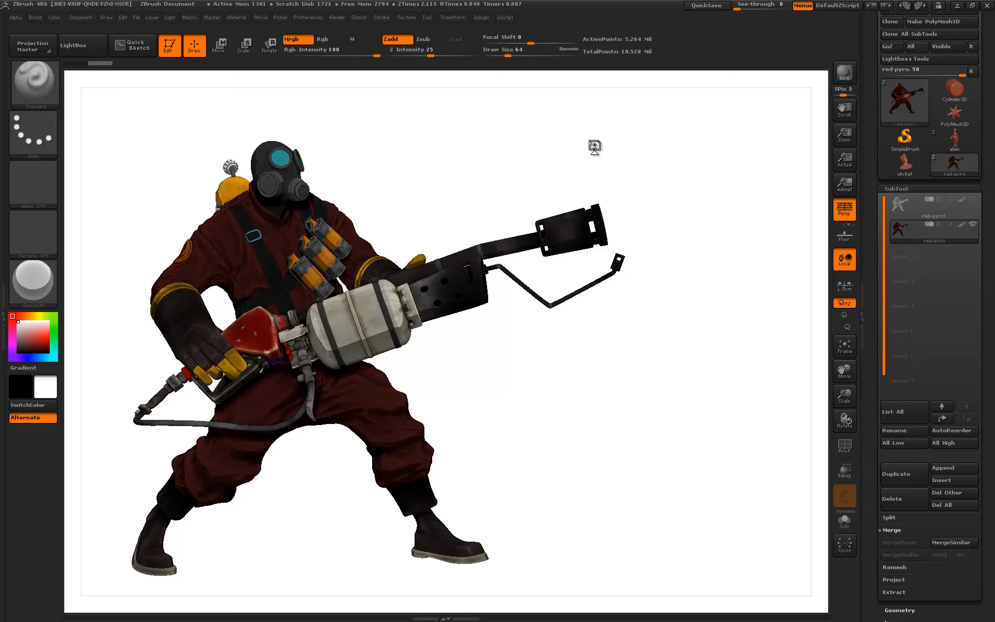
# - Try the DW_WAX matcap material on the pyro model with a best-quality render
pyautogui.click(34, 283)
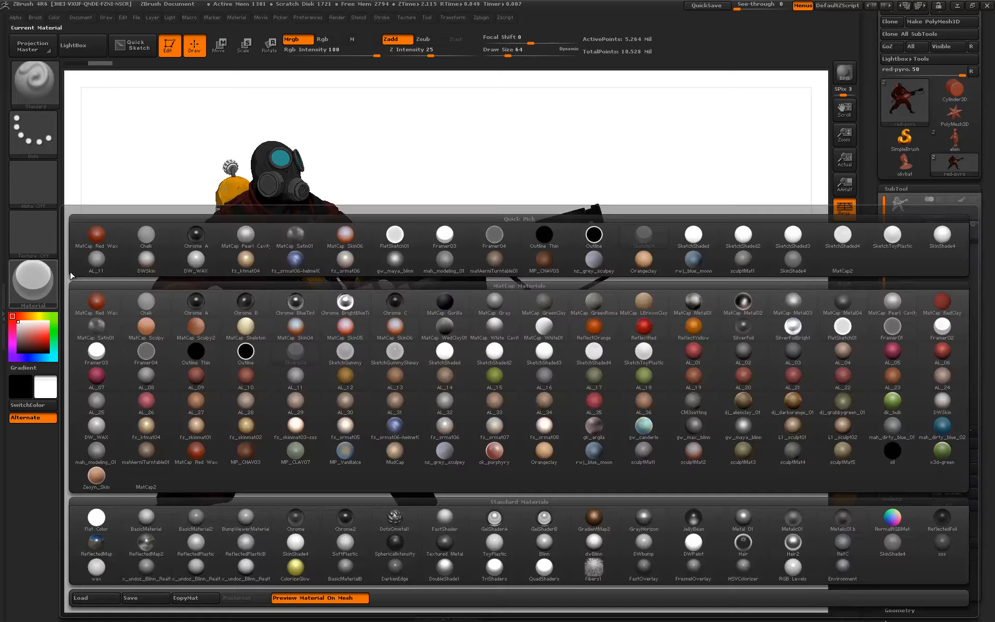
pyautogui.click(98, 425)
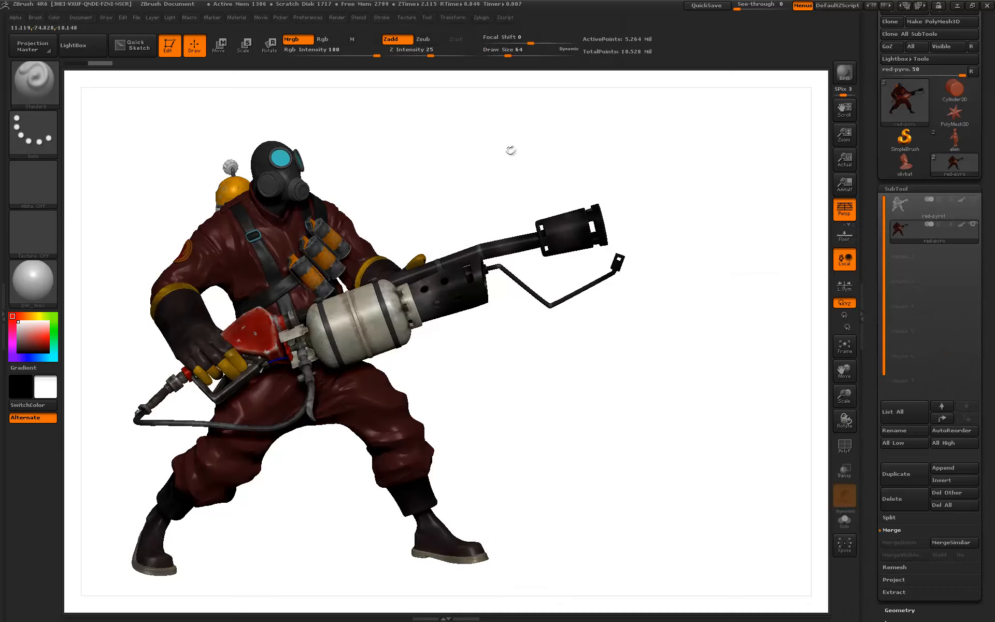
pyautogui.hotkey('shift', 'r')
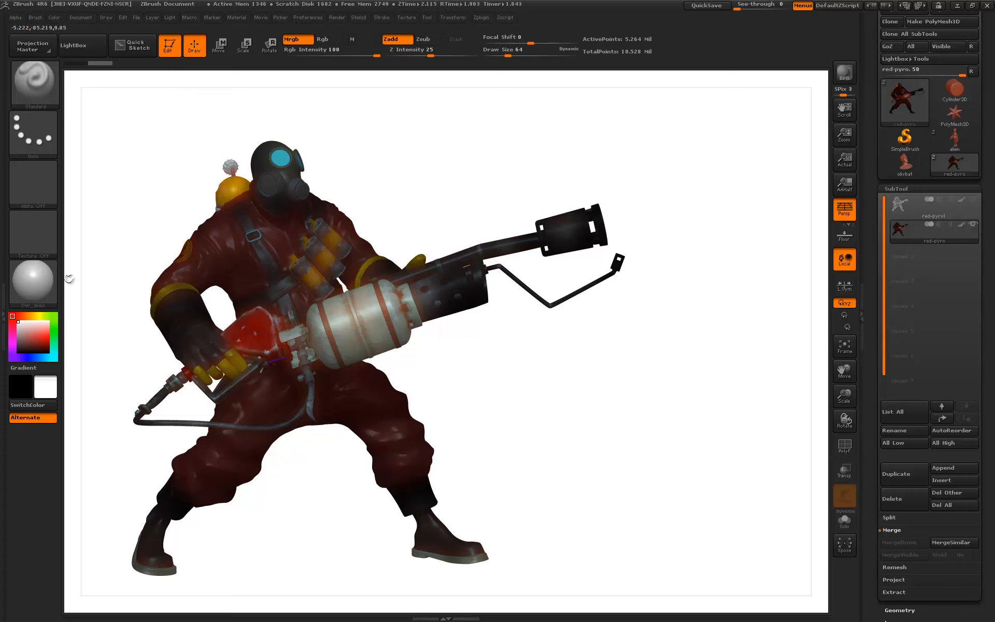
# - Set the pyro model's material to Sketch04 and render the coloured version
pyautogui.click(33, 284)
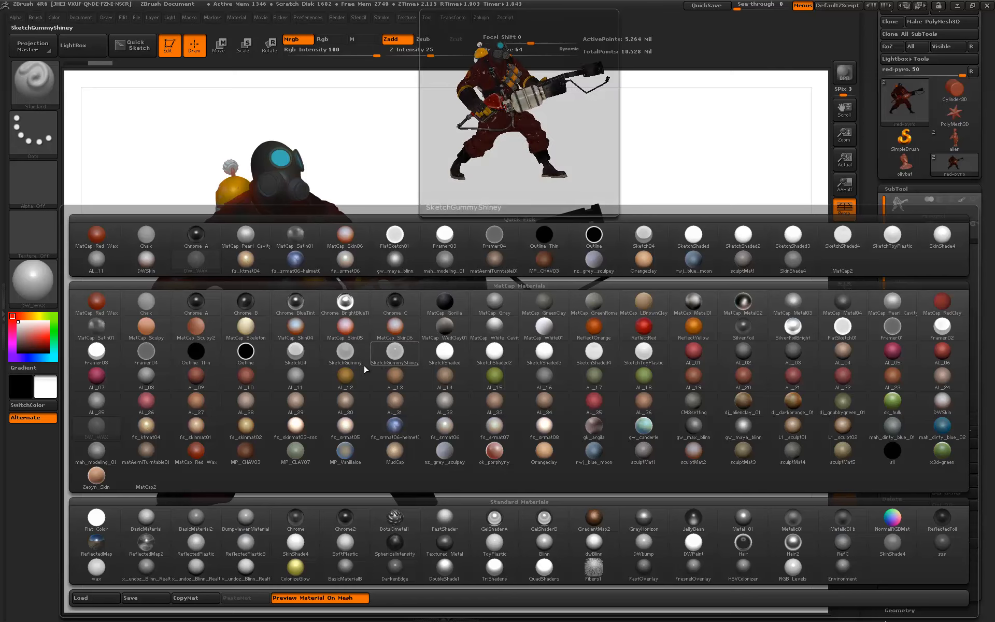
pyautogui.click(293, 356)
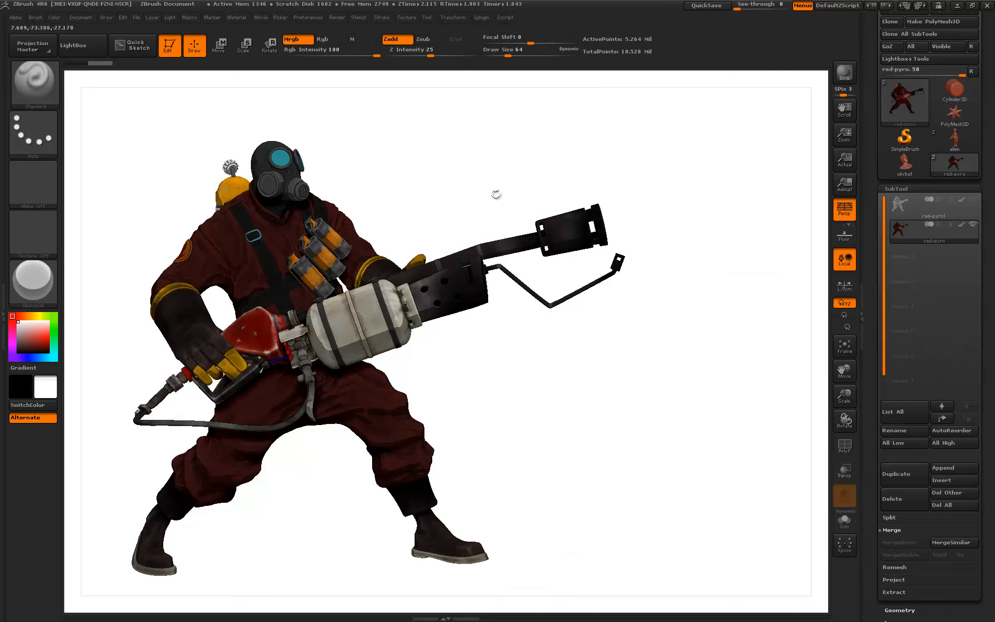
pyautogui.press('shift')
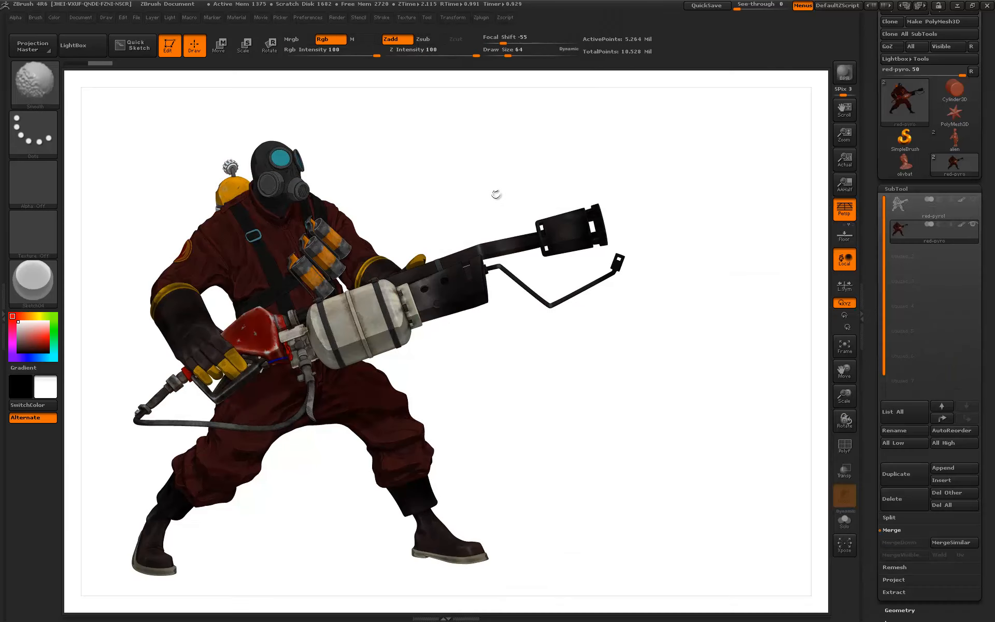
# - Select the untextured red-pyro1 subtool, toggle the coloured red-pyro subtool's visibility, and render the grey version
pyautogui.click(903, 204)
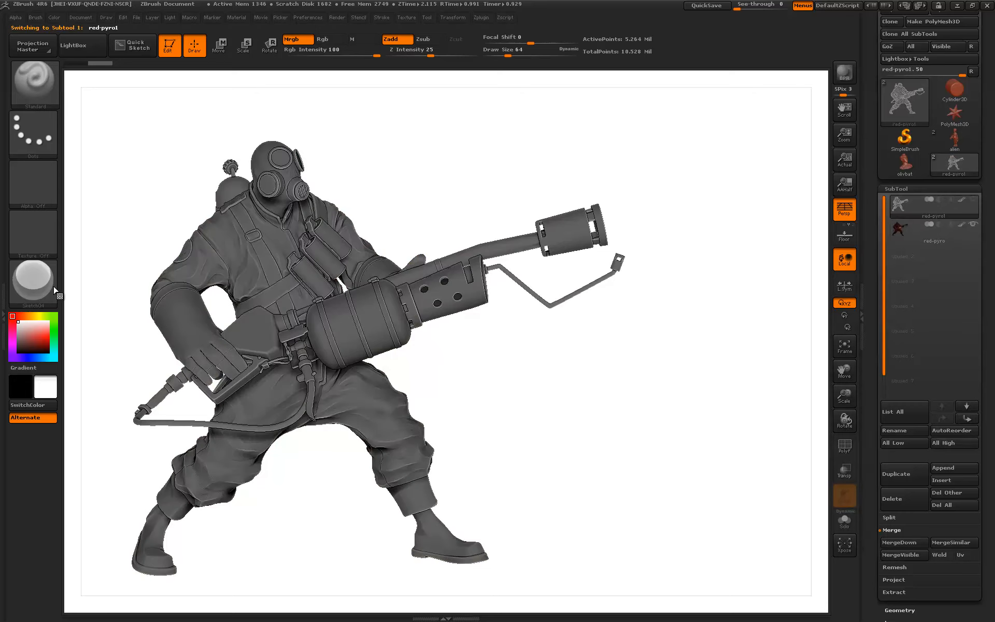
pyautogui.click(51, 289)
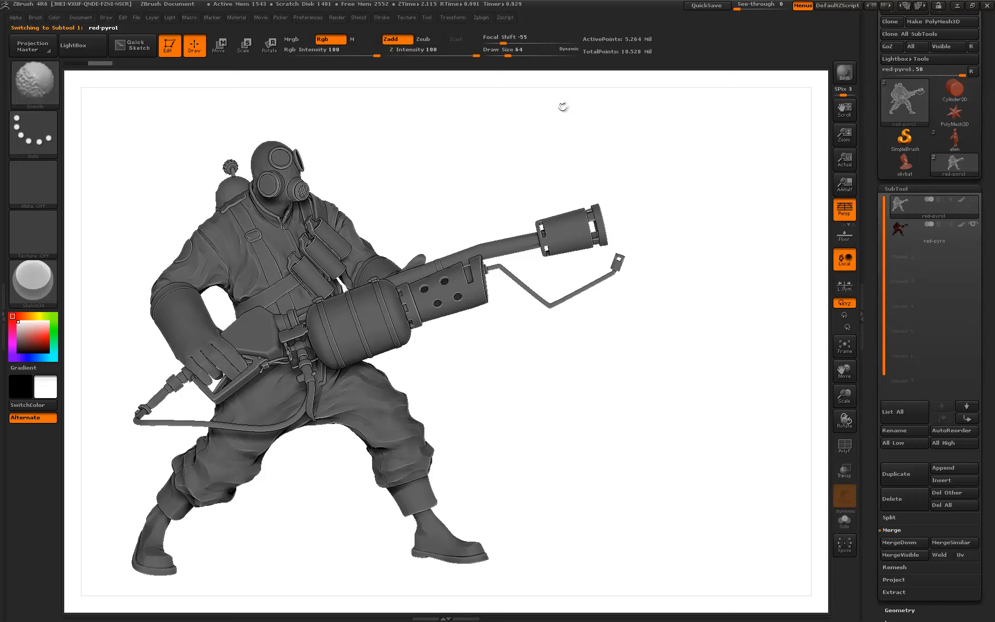
pyautogui.hotkey('shift', 'r')
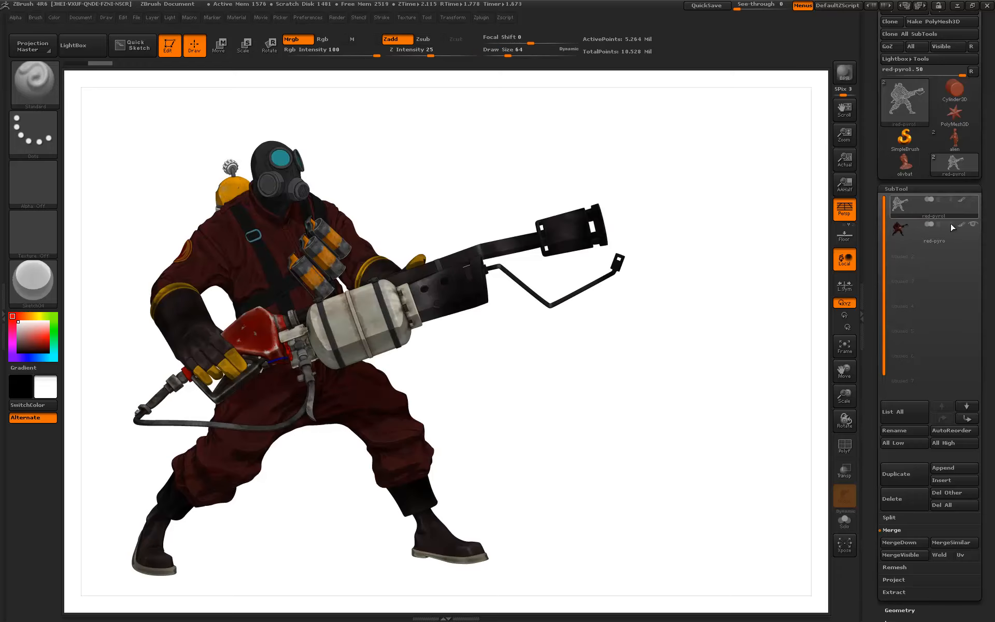
pyautogui.click(973, 225)
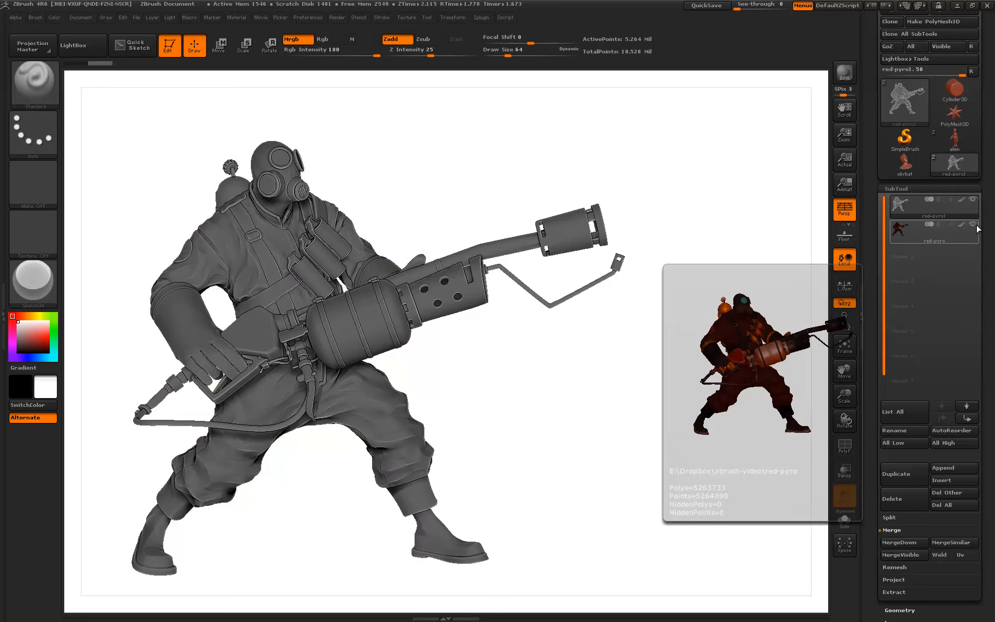
pyautogui.hotkey('shift', 'r')
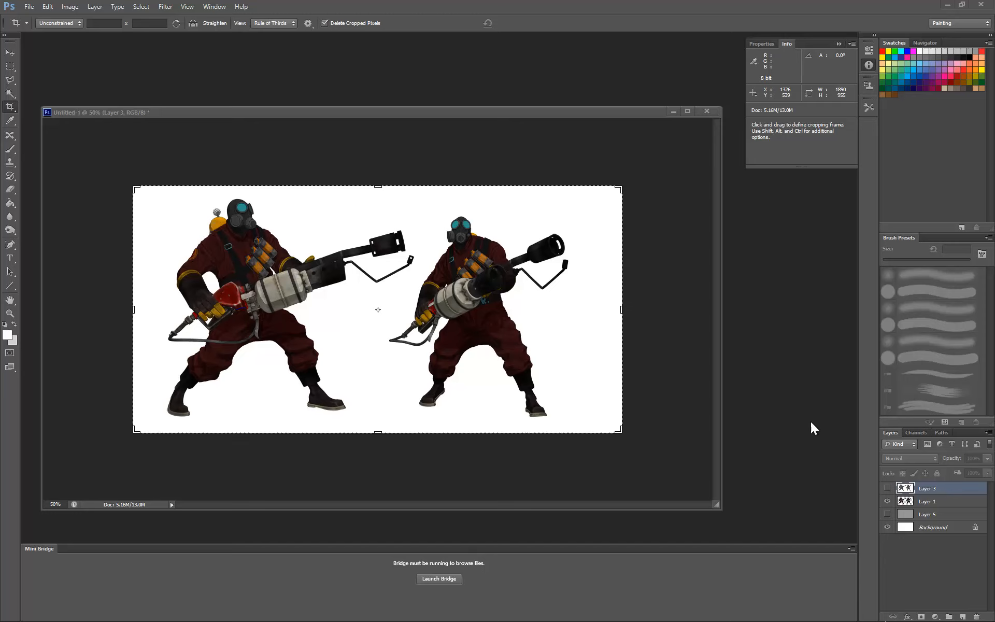
# - In Photoshop, compare the grey and coloured pyro renders by toggling the visibility of Layer 3 and Layer 1
pyautogui.click(886, 488)
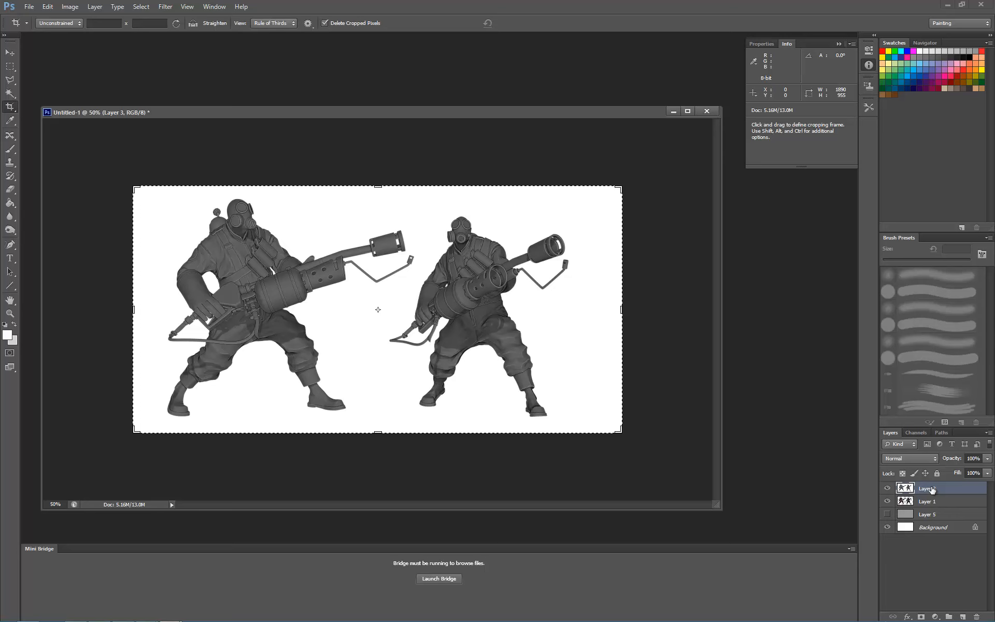
pyautogui.hotkey('ctrl', '+')
pyautogui.hotkey('ctrl', '+')
pyautogui.hotkey('ctrl', '-')
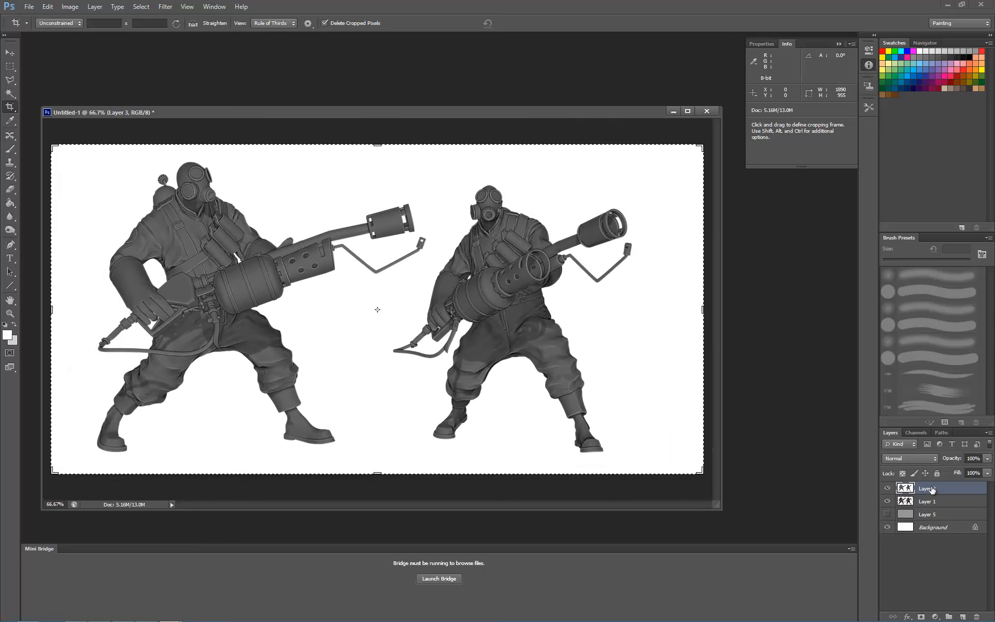
pyautogui.click(887, 489)
pyautogui.click(887, 501)
pyautogui.click(887, 502)
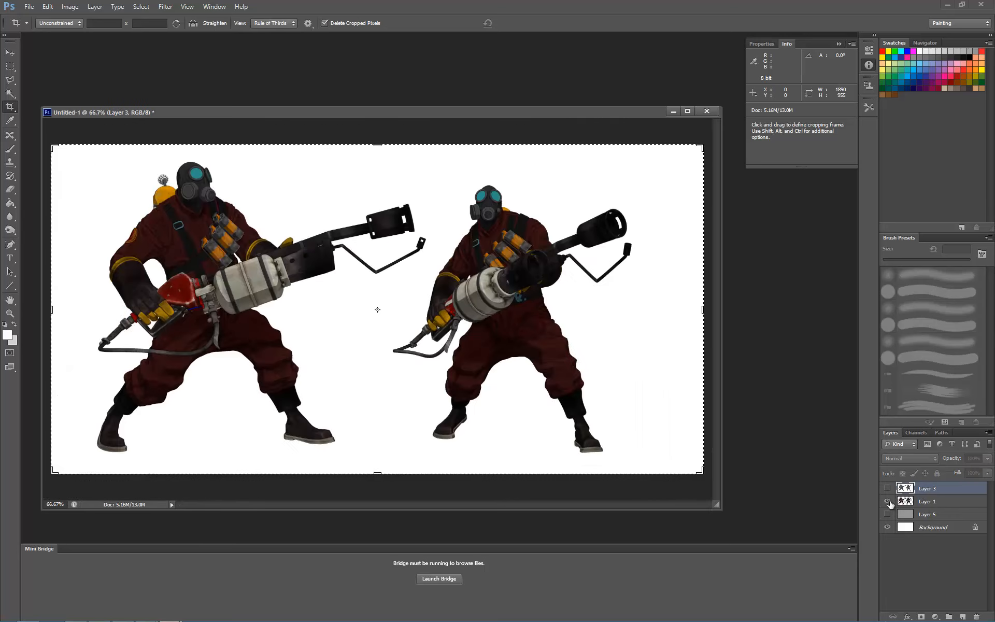
# - Show the grey Layer 5 backdrop behind the coloured pyro render and make it the active layer
pyautogui.click(925, 502)
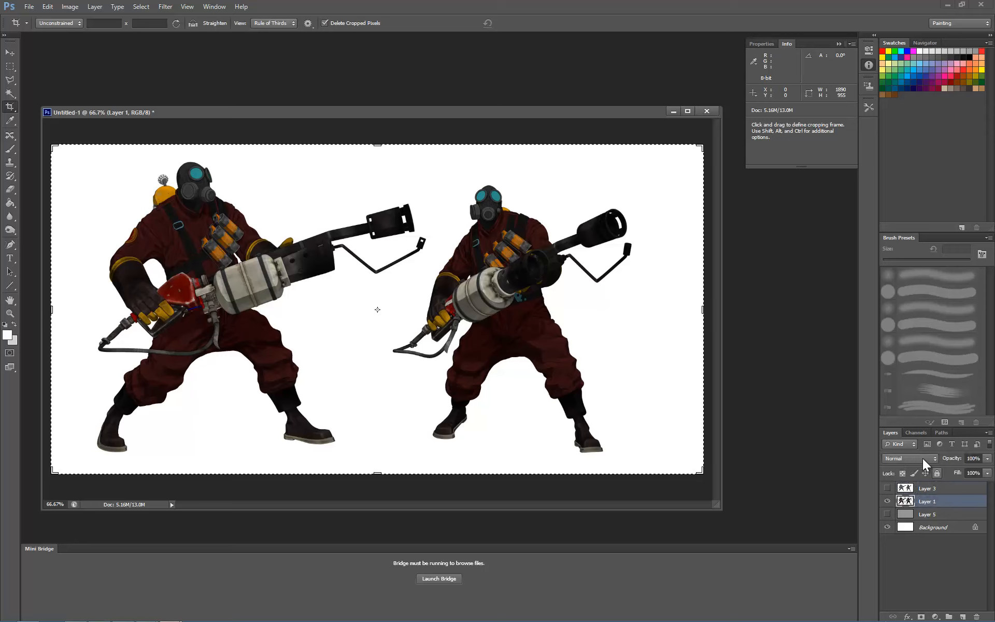
pyautogui.click(910, 457)
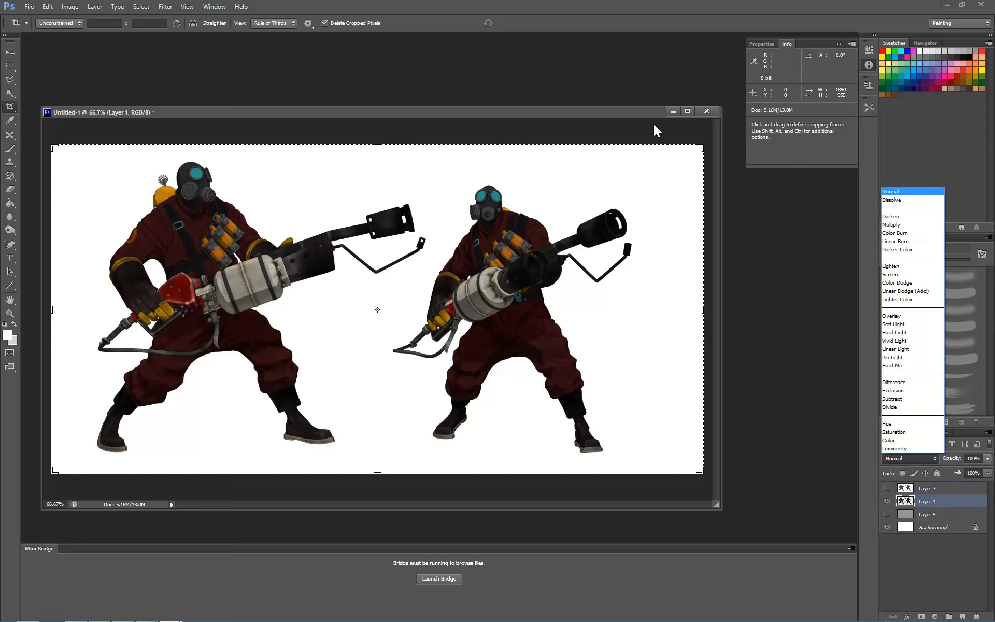
pyautogui.click(887, 514)
pyautogui.click(887, 515)
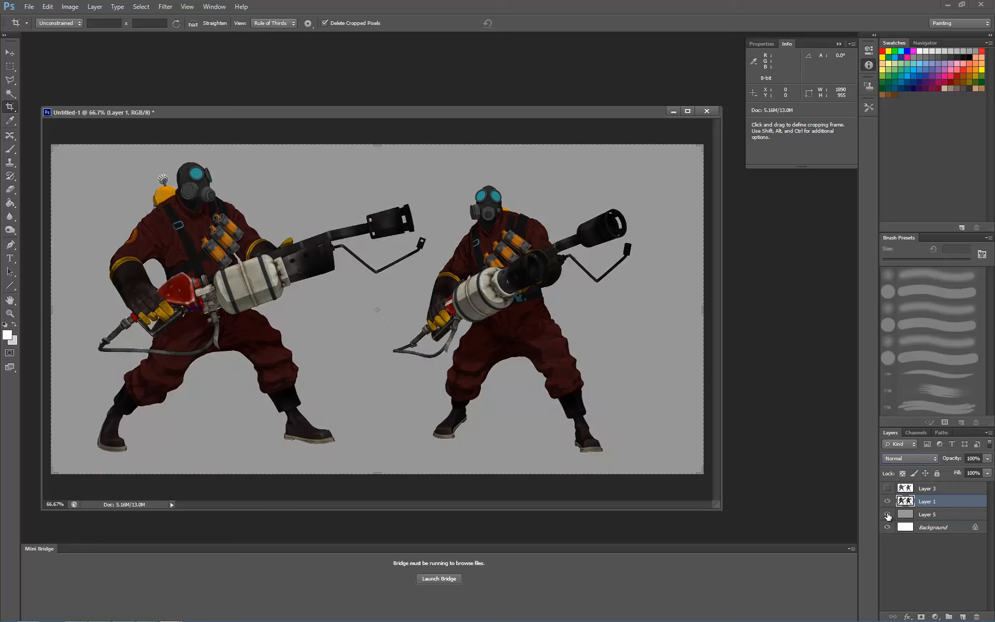
pyautogui.click(942, 516)
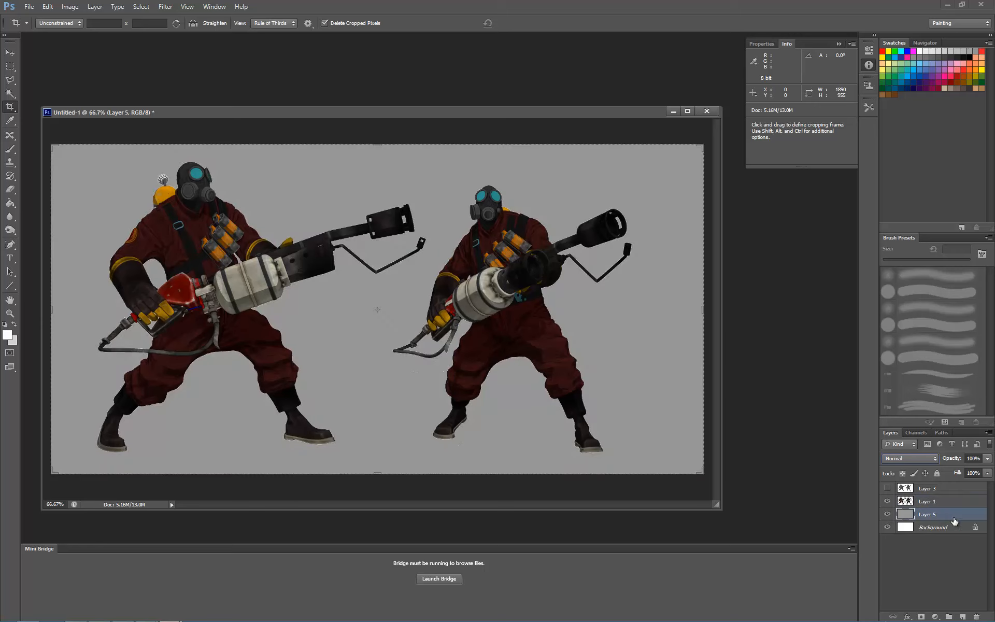
# - Copy the stained paper image free-paper-texture-39.jpg from the Chrome browser and paste it into the Photoshop document above Layer 5
pyautogui.moveTo(519, 621); pyautogui.dragTo(497, 64)
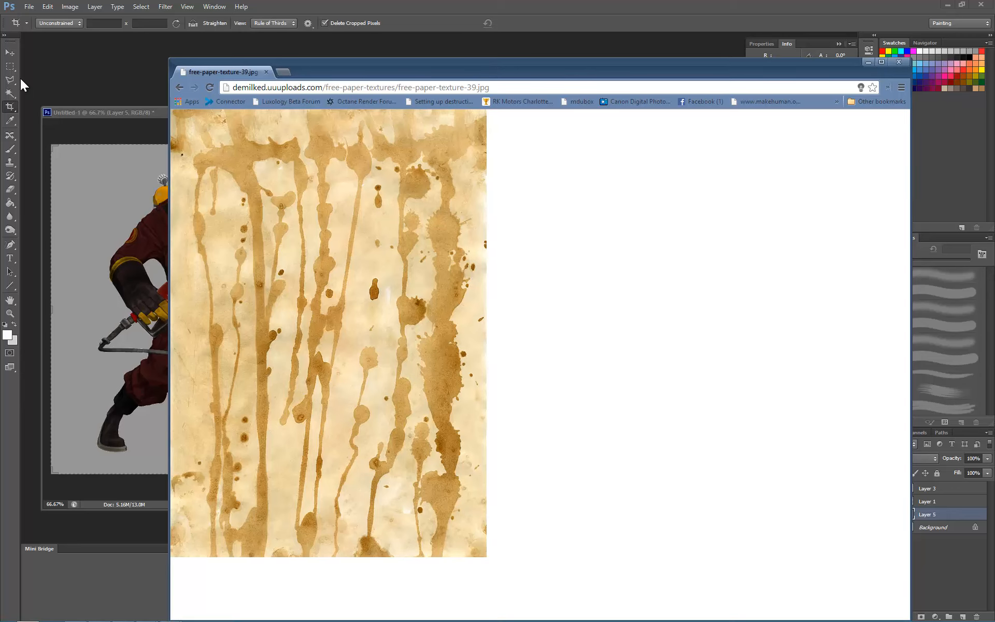
pyautogui.rightClick(311, 252)
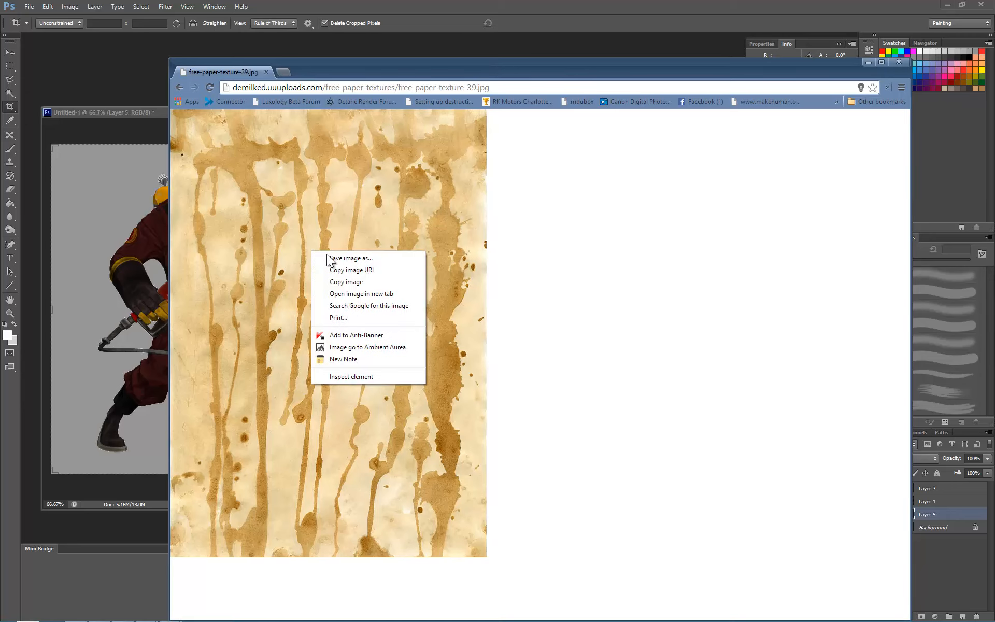
pyautogui.click(357, 278)
pyautogui.click(100, 266)
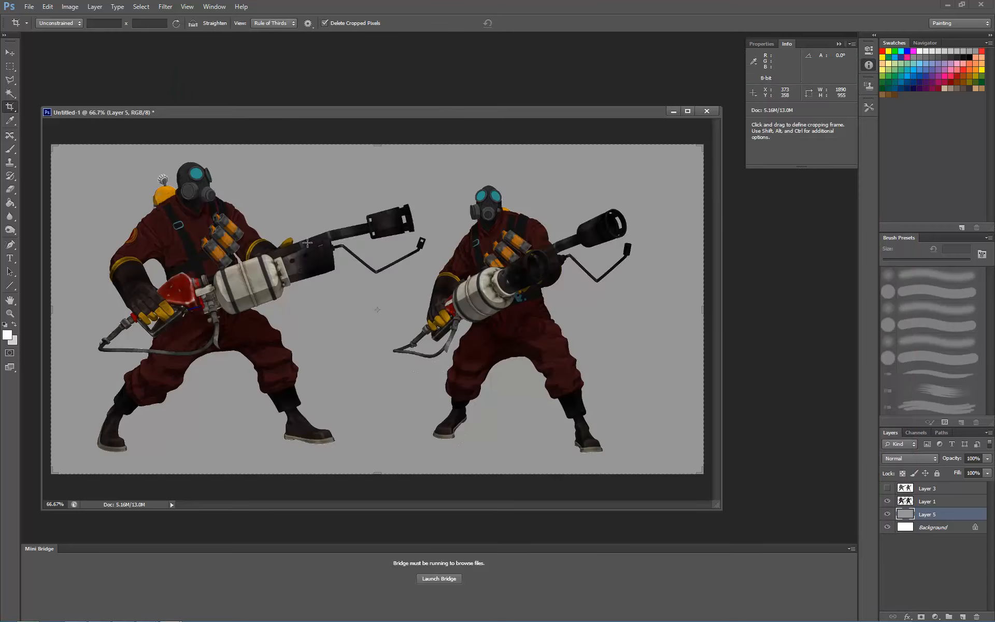
pyautogui.hotkey('ctrl', 'v')
# - Free-transform the pasted paper texture: rotate it about -90° and scale it up to cover the whole canvas behind both figures
pyautogui.click(10, 66)
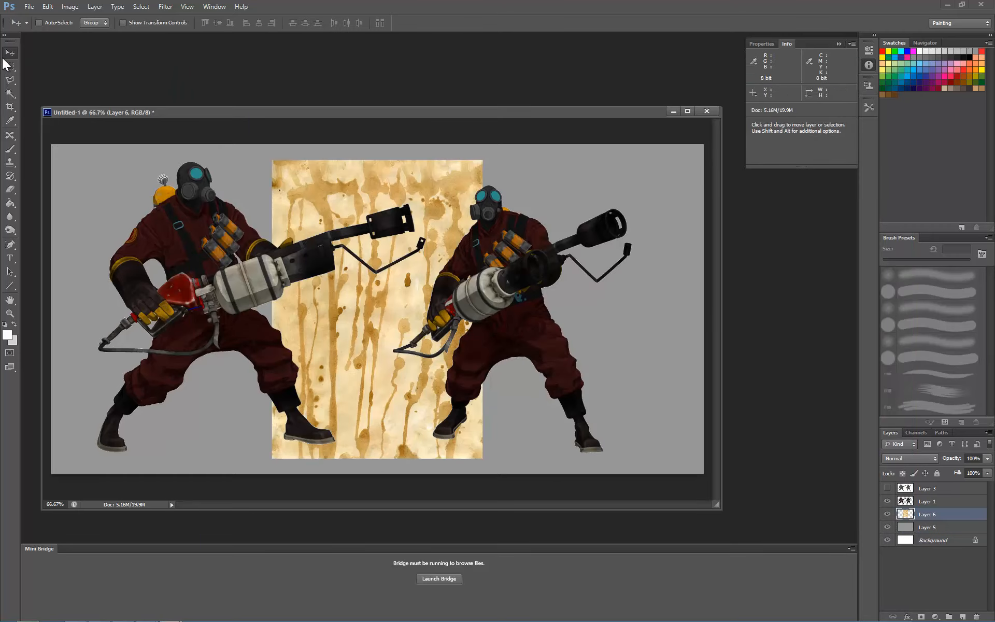
pyautogui.rightClick(398, 264)
pyautogui.click(435, 354)
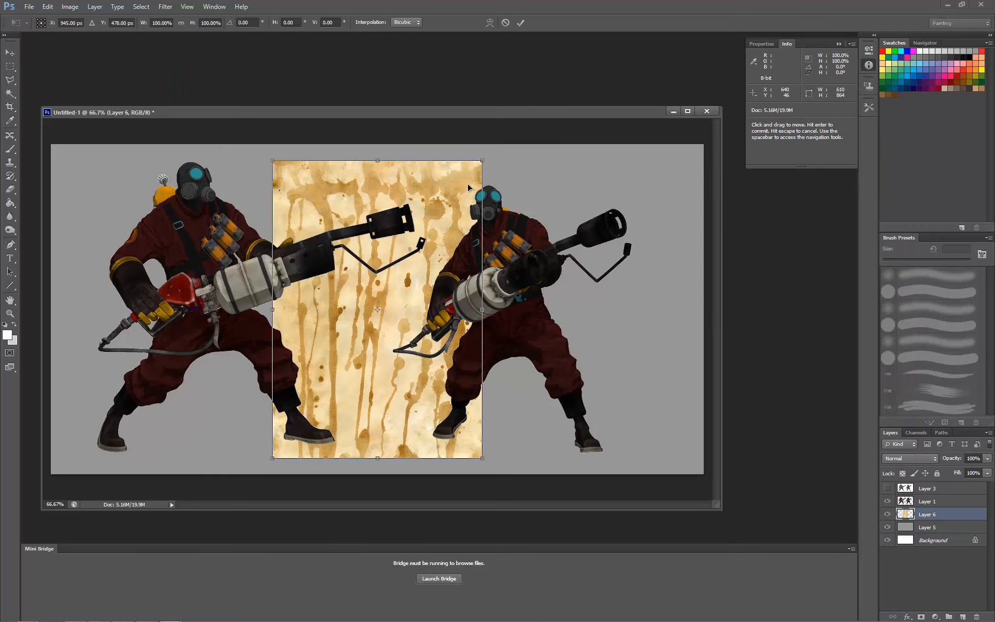
pyautogui.moveTo(482, 160); pyautogui.dragTo(672, 2)
pyautogui.moveTo(346, 244); pyautogui.dragTo(320, 366)
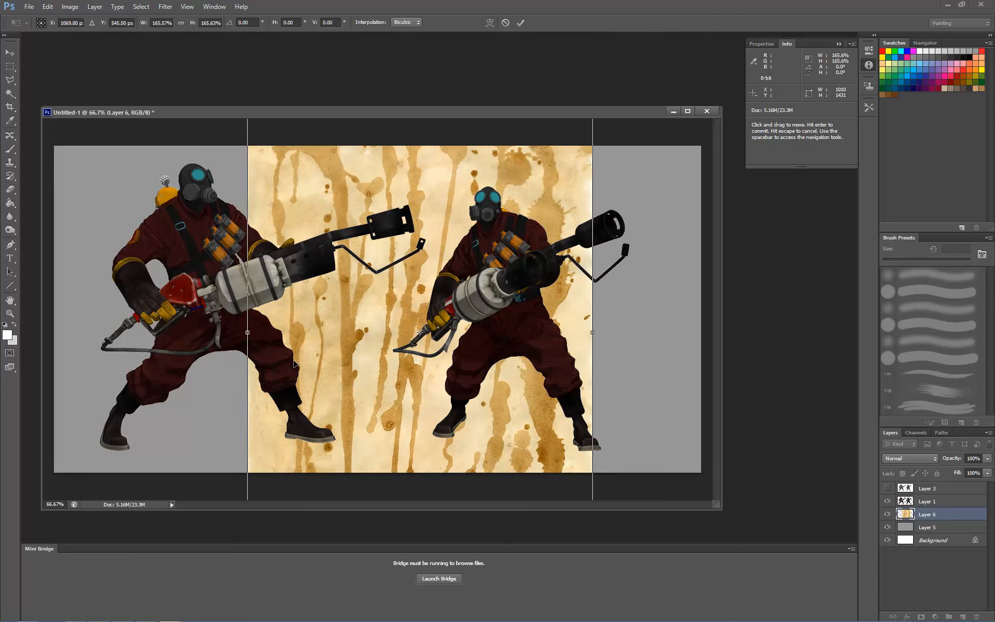
pyautogui.hotkey('ctrl', '-')
pyautogui.hotkey('ctrl', '-')
pyautogui.moveTo(288, 180); pyautogui.dragTo(213, 447)
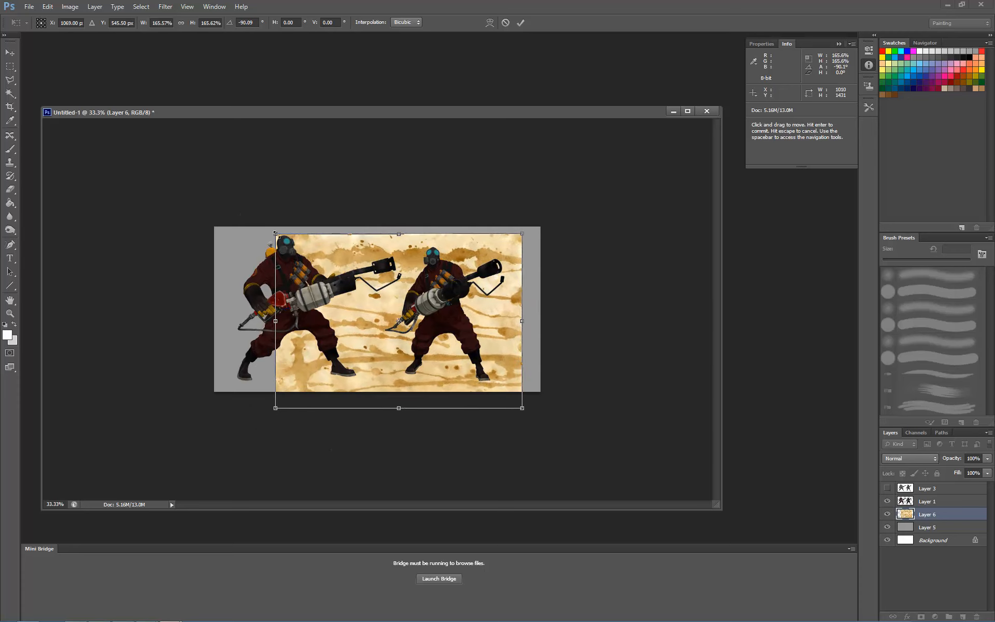
pyautogui.moveTo(271, 233); pyautogui.dragTo(182, 152)
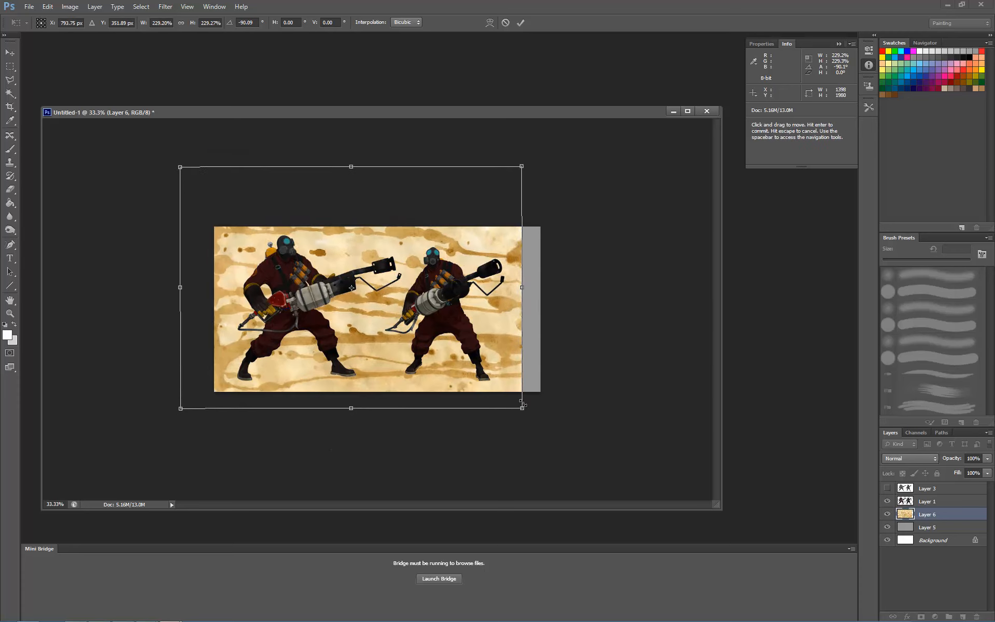
pyautogui.moveTo(522, 407); pyautogui.dragTo(572, 443)
pyautogui.press('Return')
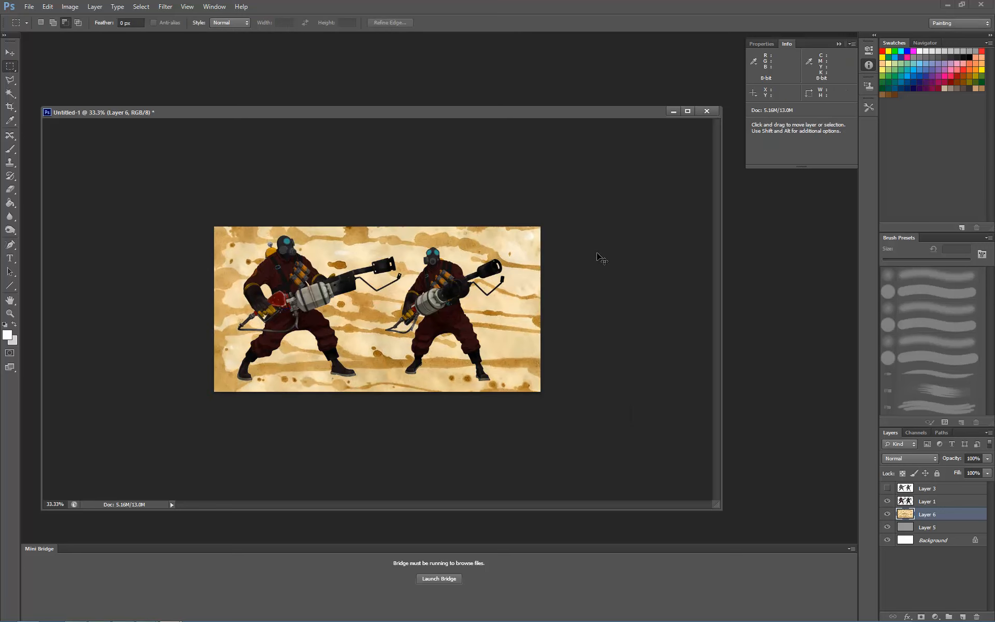
# - Brighten the paper texture layer with a Curves adjustment, using a point at input 179 and output 226
pyautogui.hotkey('ctrl', '+')
pyautogui.hotkey('ctrl', '+')
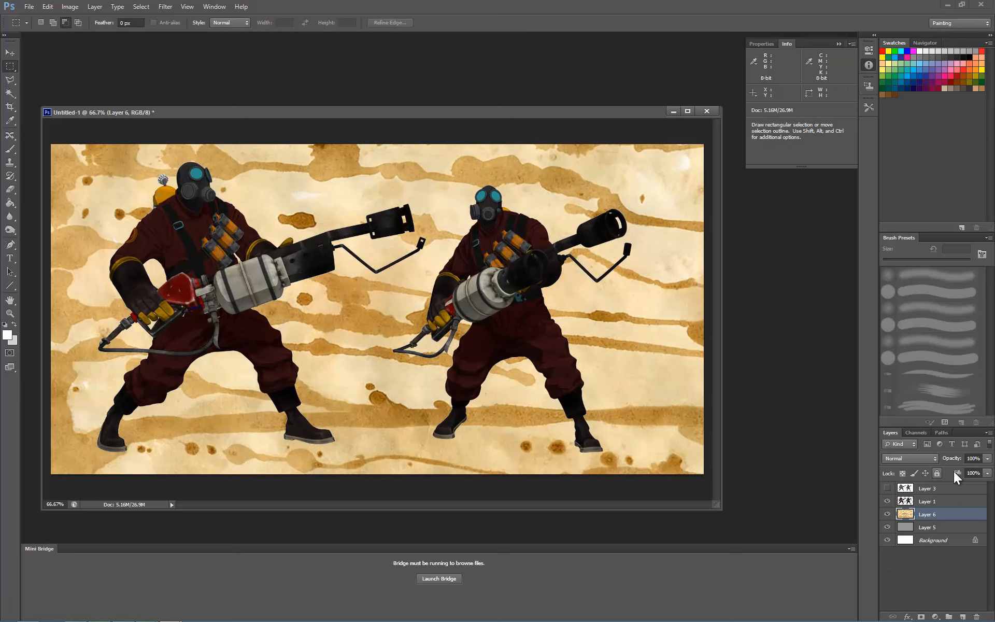
pyautogui.click(69, 7)
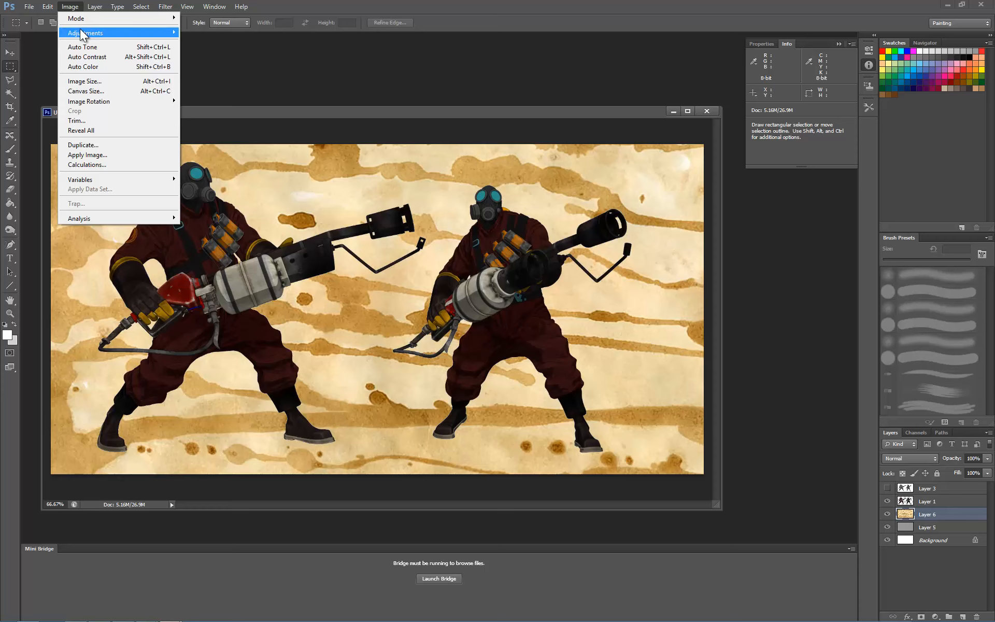
pyautogui.moveTo(106, 35)
pyautogui.click(195, 52)
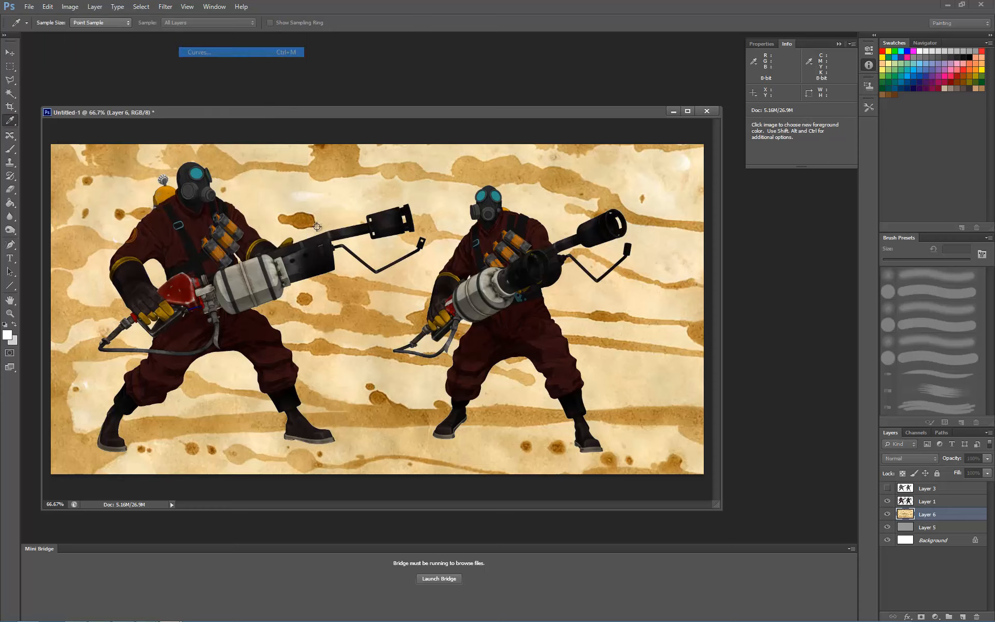
pyautogui.click(157, 197)
pyautogui.moveTo(157, 197); pyautogui.dragTo(151, 194)
pyautogui.click(235, 151)
pyautogui.press('m')
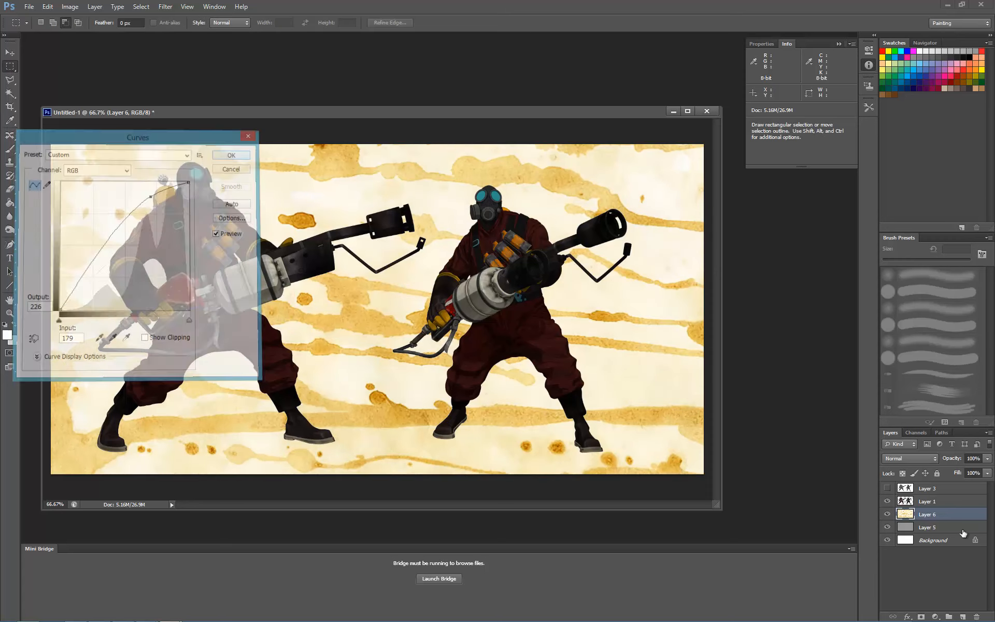
# - Lower the paper texture layer's opacity to 25% after trying 50%
pyautogui.click(974, 459)
pyautogui.write('50')
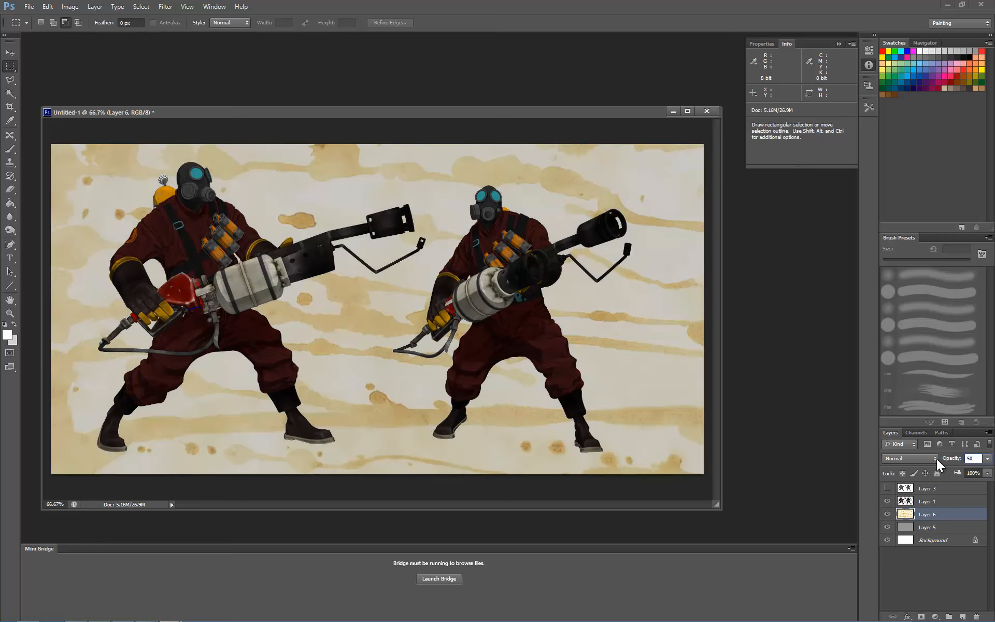
pyautogui.press('Return')
pyautogui.write('25')
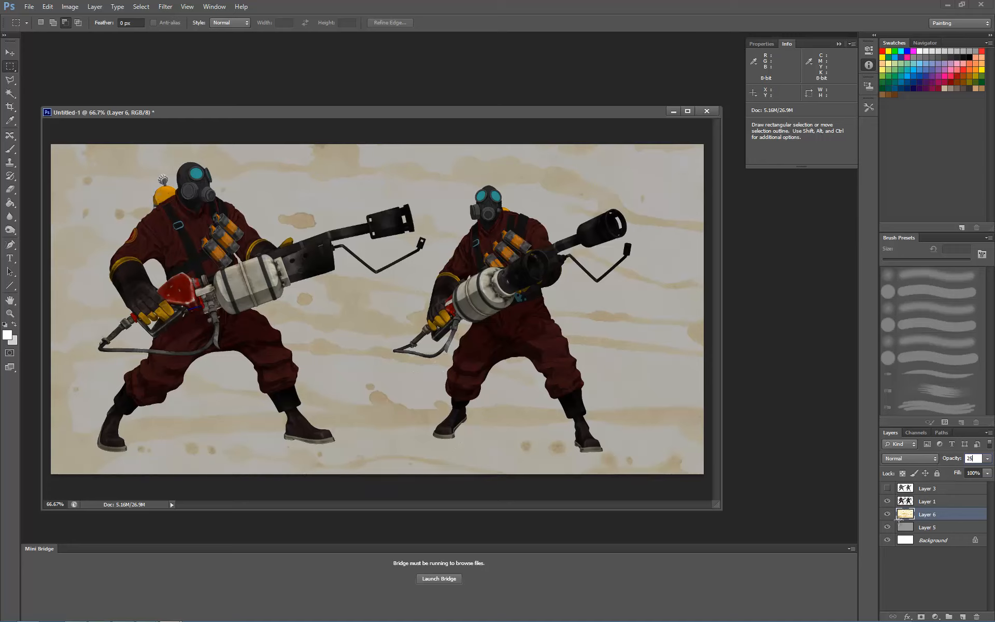
# - Fill the grey Layer 5 backdrop beneath the paper texture with white using the Paint Bucket
pyautogui.click(933, 529)
pyautogui.click(13, 205)
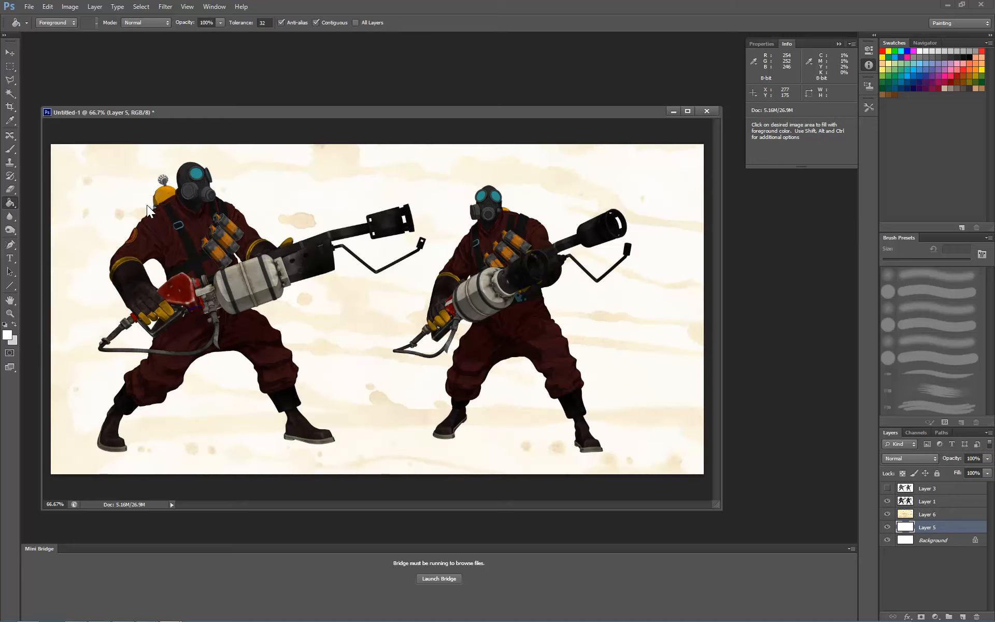
pyautogui.click(148, 207)
# - Duplicate the coloured render on Layer 1 and brighten the duplicate with a Curves adjustment
pyautogui.moveTo(937, 504); pyautogui.dragTo(963, 616)
pyautogui.click(69, 6)
pyautogui.moveTo(88, 33)
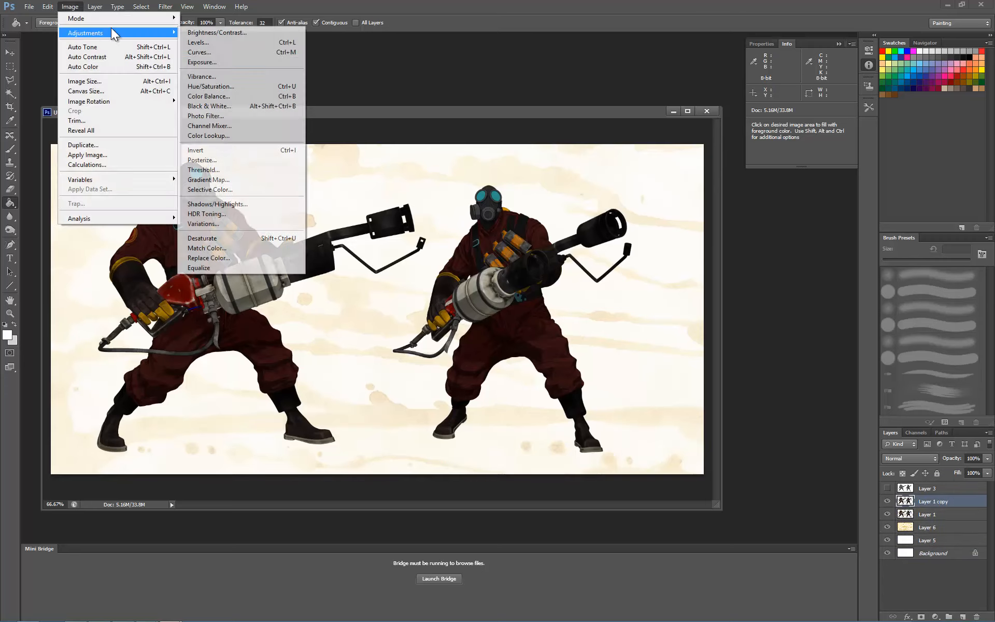
pyautogui.click(218, 52)
pyautogui.moveTo(138, 231); pyautogui.dragTo(136, 190)
pyautogui.moveTo(196, 137); pyautogui.dragTo(574, 247)
pyautogui.moveTo(461, 300); pyautogui.dragTo(450, 302)
pyautogui.click(559, 262)
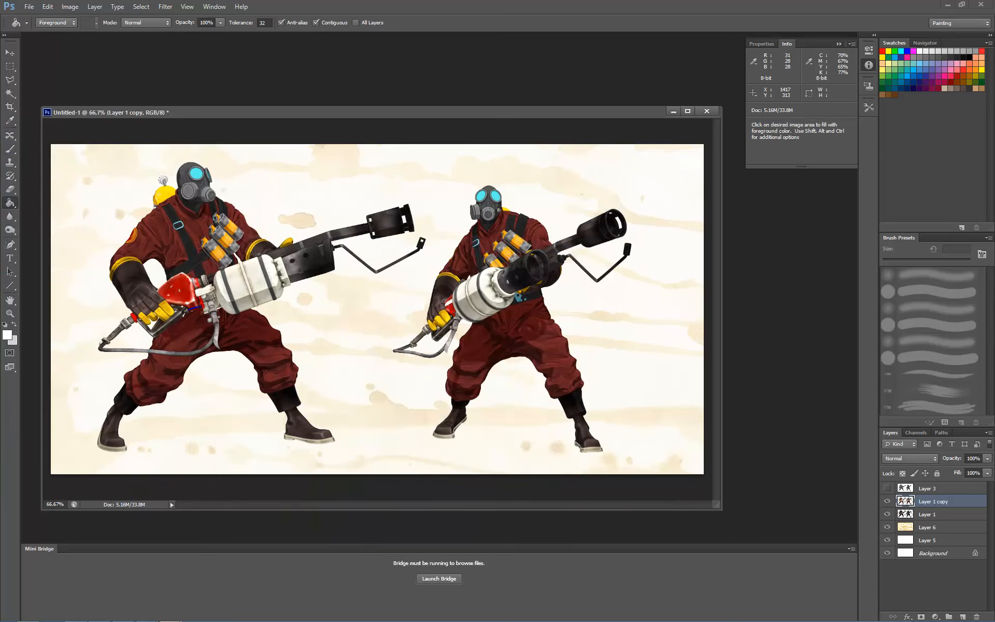
# - Show the grey render on Layer 3 and bleach it with Curves to a line-art look, using input 84 and output 245
pyautogui.click(918, 489)
pyautogui.click(887, 489)
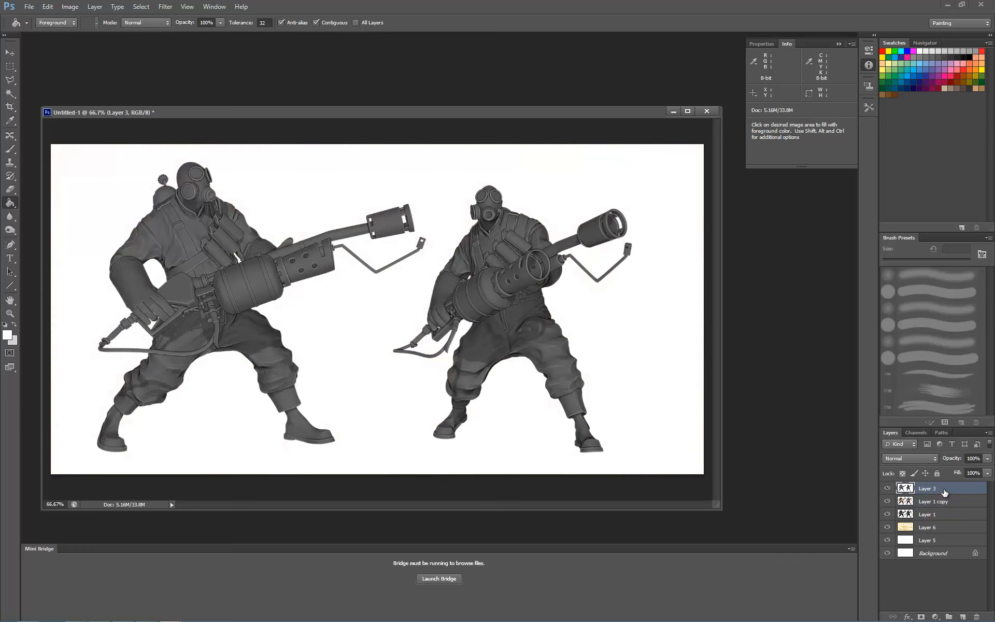
pyautogui.click(70, 7)
pyautogui.moveTo(96, 33)
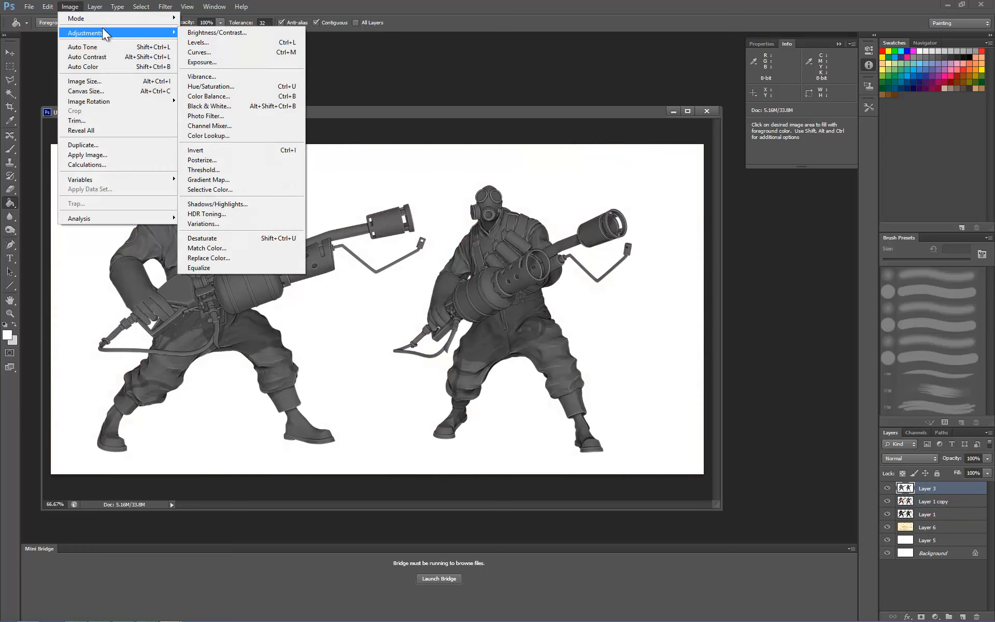
pyautogui.click(199, 52)
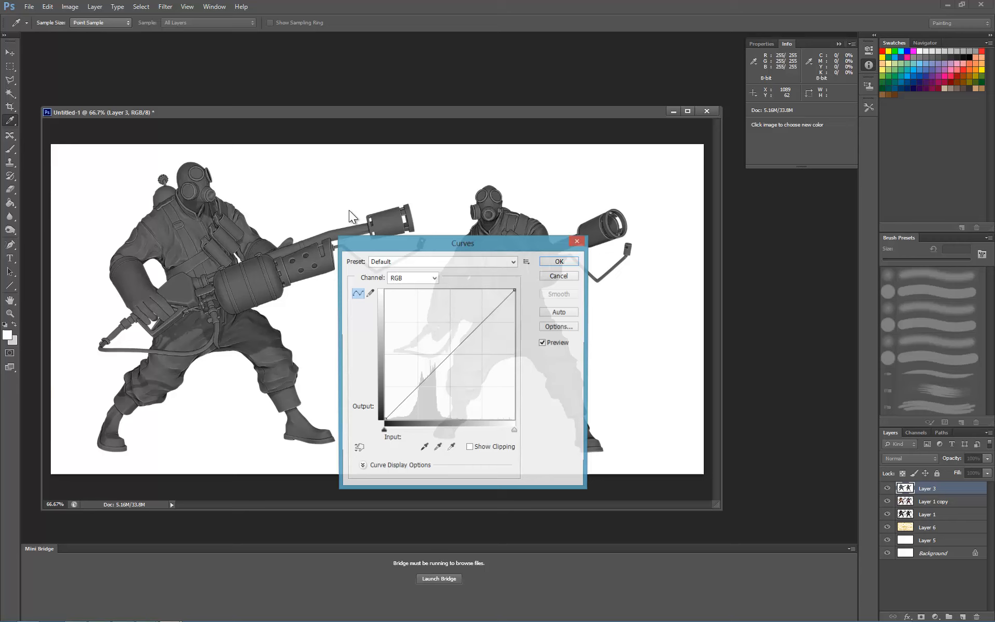
pyautogui.click(481, 314)
pyautogui.moveTo(482, 314); pyautogui.dragTo(427, 295)
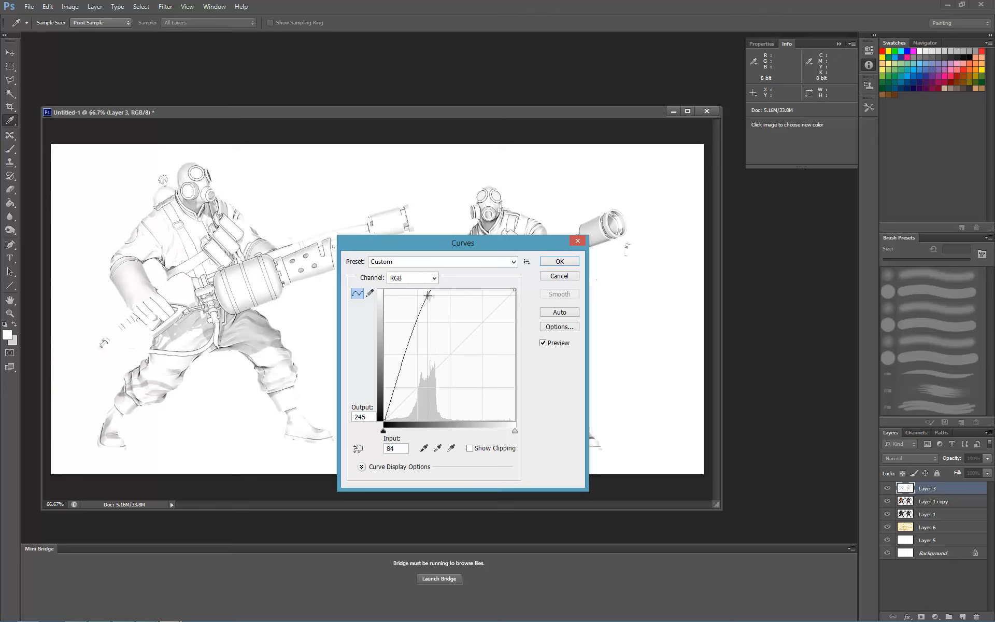
pyautogui.click(557, 263)
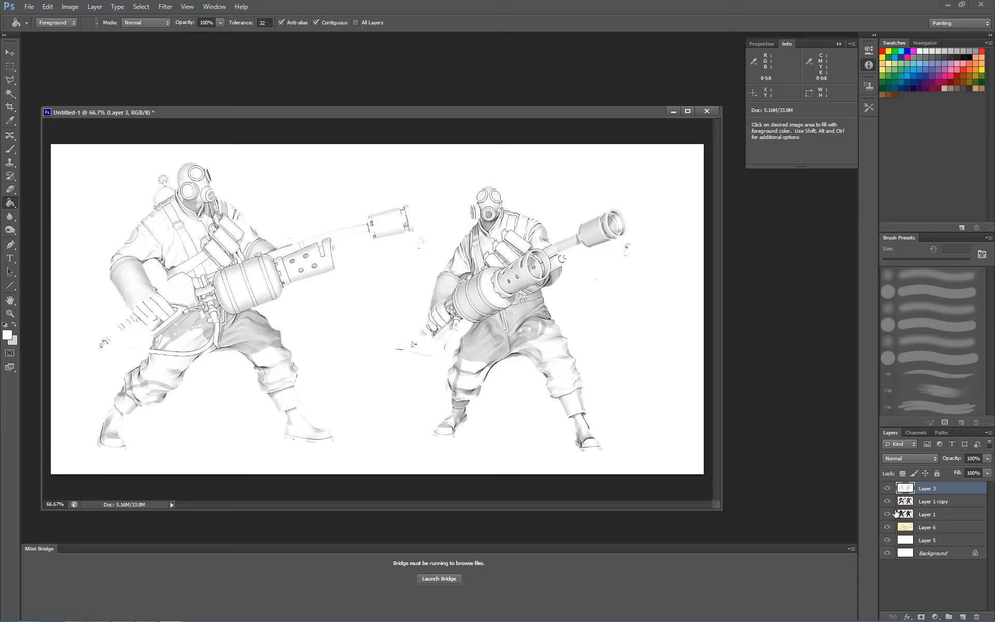
# - Hide Layer 3 and the original Layer 1, and duplicate the brightened copy of the coloured render
pyautogui.click(888, 488)
pyautogui.click(887, 501)
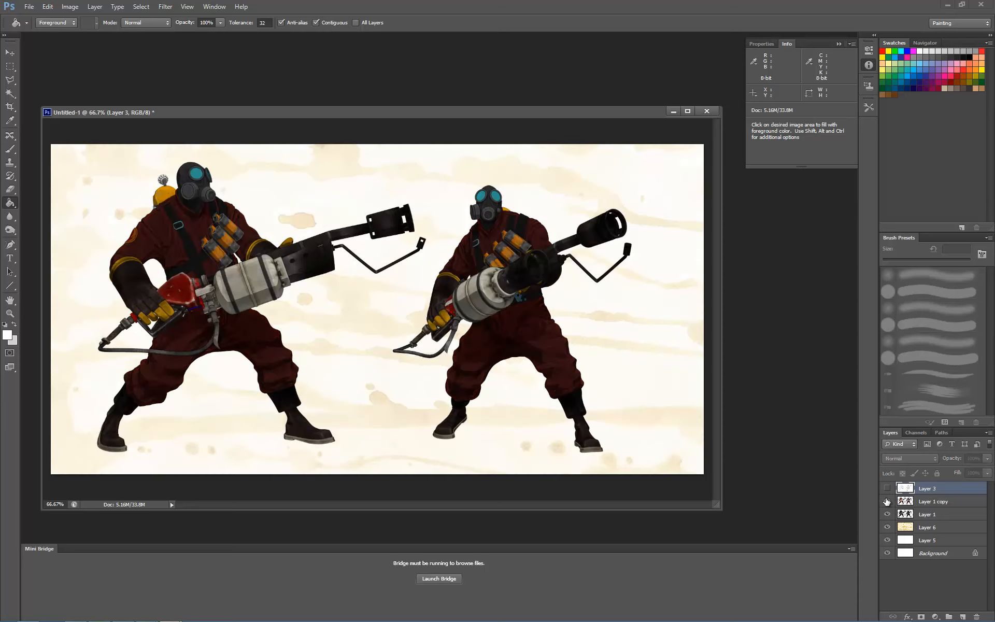
pyautogui.click(887, 501)
pyautogui.click(947, 503)
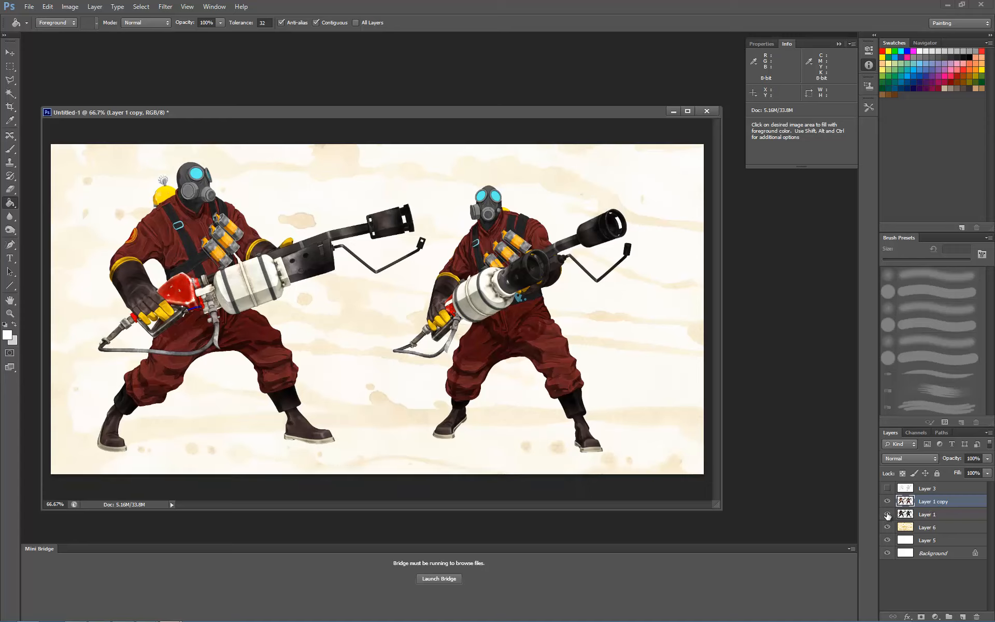
pyautogui.moveTo(935, 505); pyautogui.dragTo(962, 617)
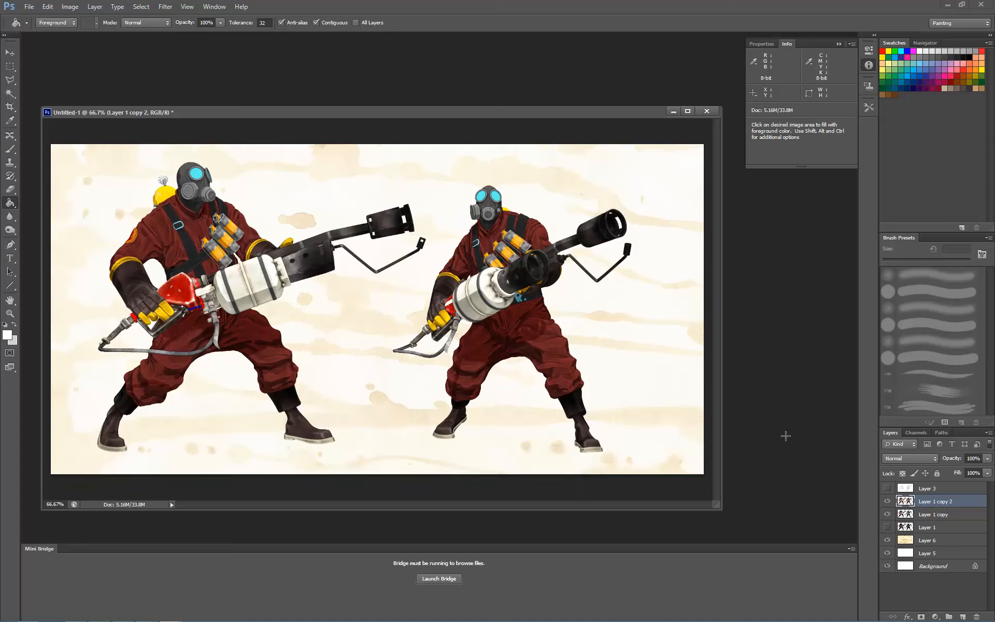
# - Apply the Cutout filter to Layer 1 copy 2 with 7 levels, edge simplicity 5 and edge fidelity 2
pyautogui.click(165, 7)
pyautogui.click(200, 48)
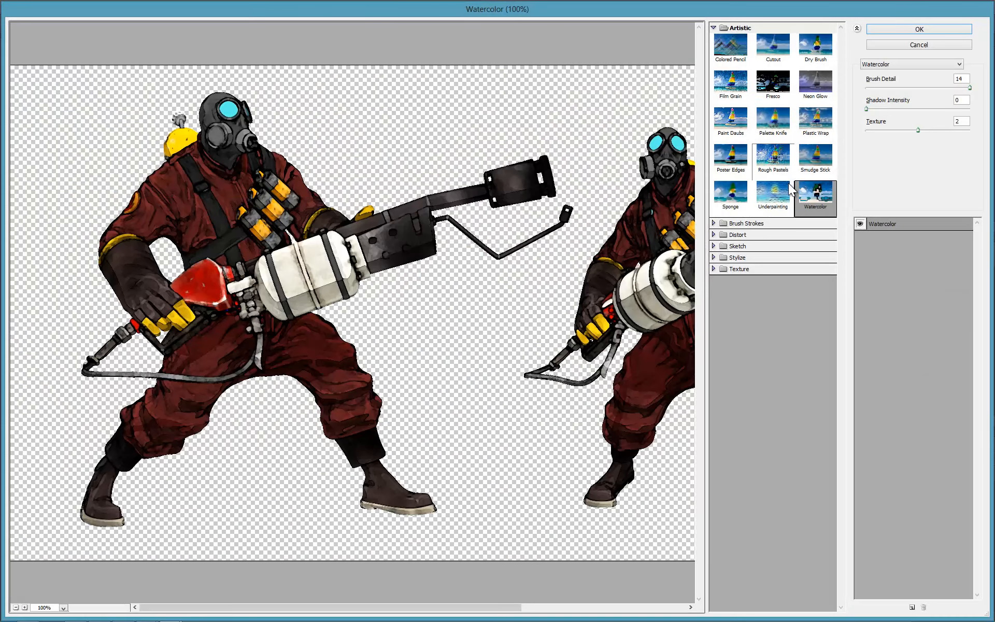
pyautogui.click(770, 45)
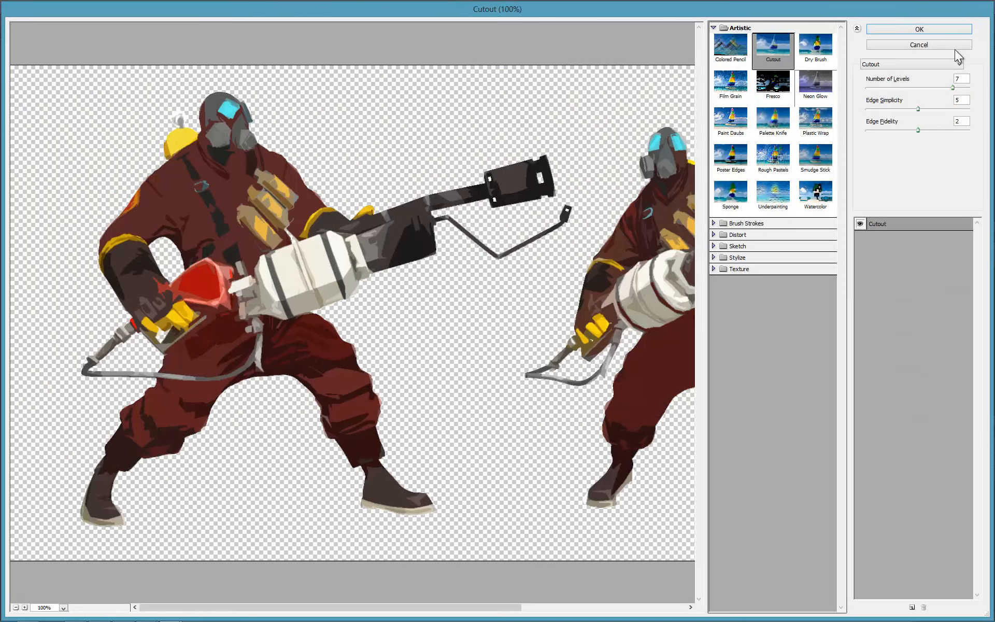
pyautogui.click(964, 87)
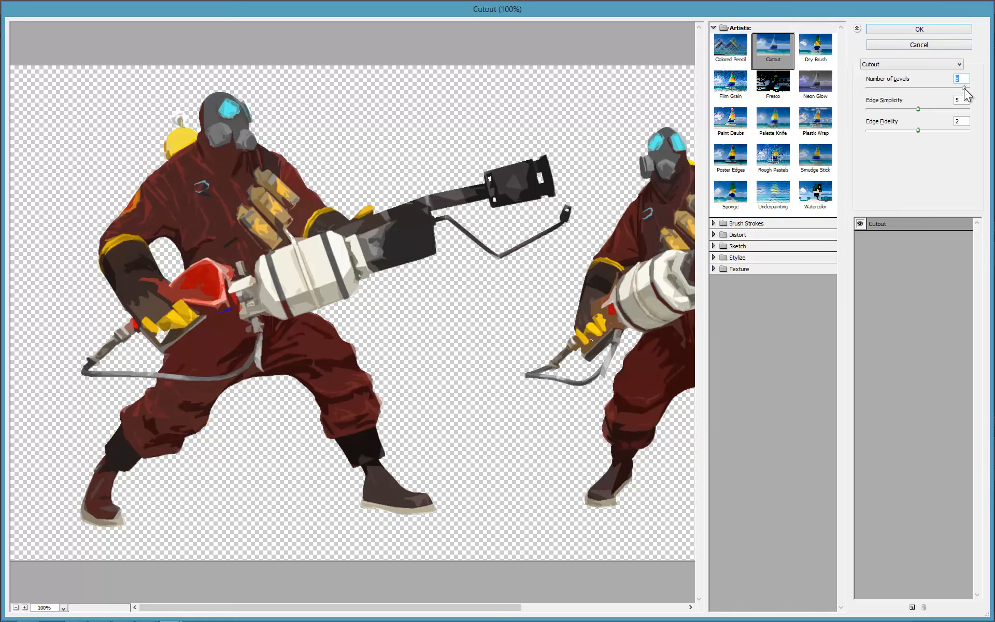
pyautogui.moveTo(964, 89); pyautogui.dragTo(955, 89)
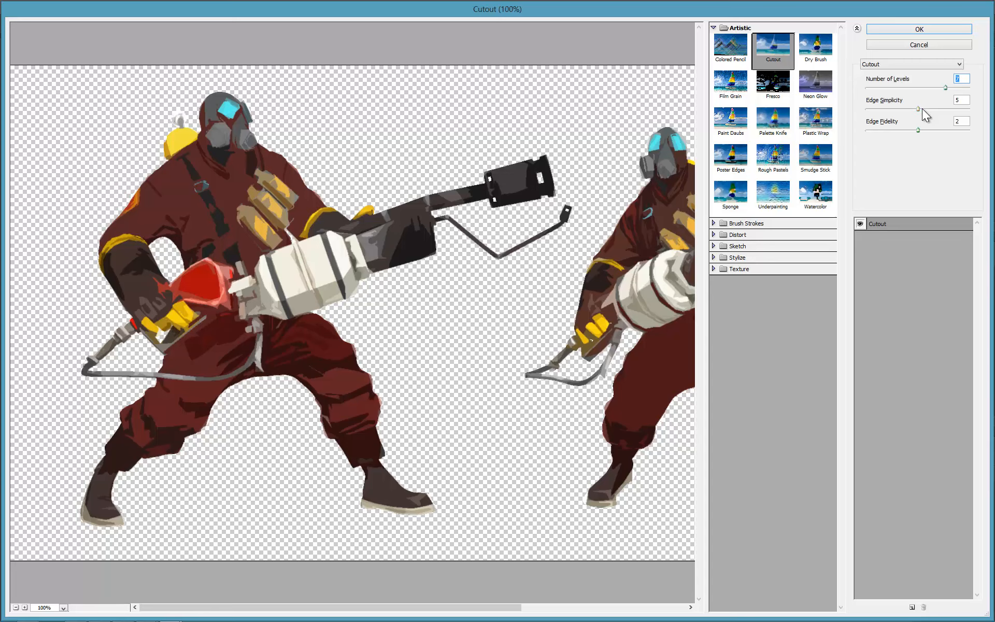
pyautogui.moveTo(919, 109)
pyautogui.mouseDown()
pyautogui.moveTo(895, 111)
pyautogui.moveTo(922, 110)
pyautogui.mouseUp()
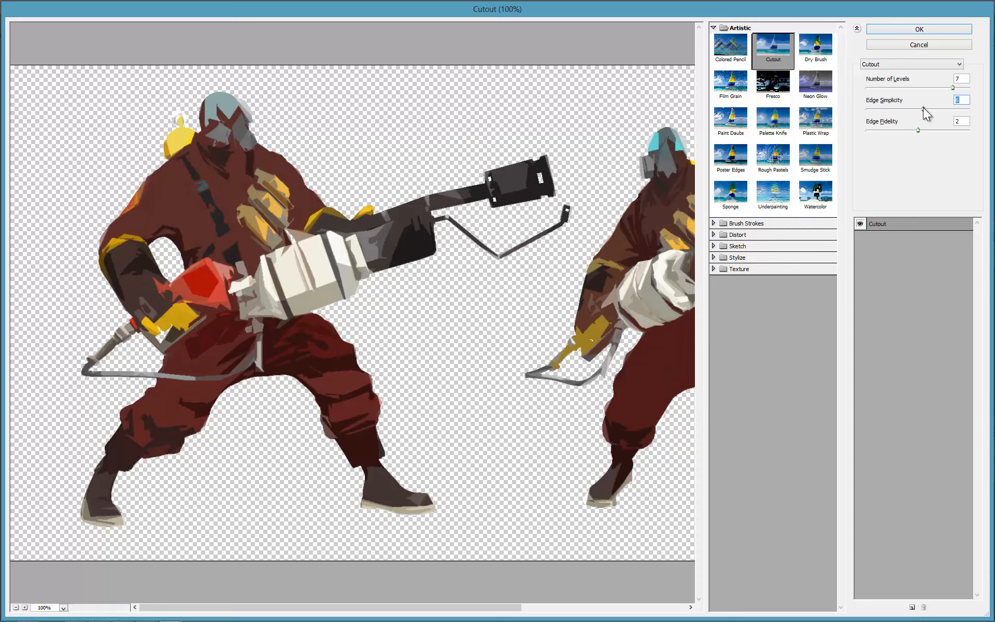
pyautogui.click(926, 29)
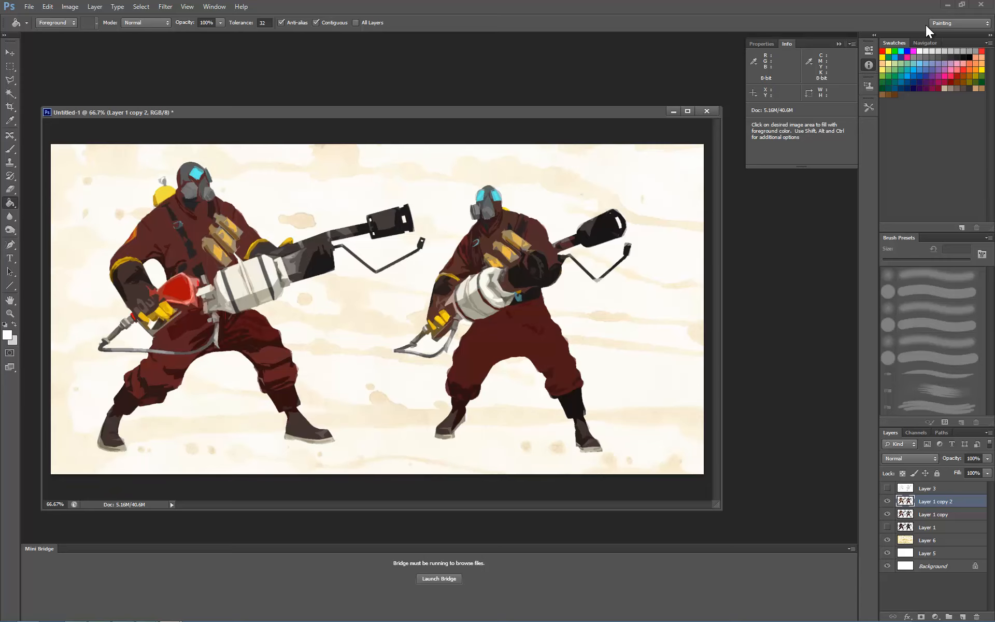
# - Set the blend mode of Layer 1 copy 2 to Screen and show the original Layer 1, keeping Layer 1 copy visible
pyautogui.click(914, 459)
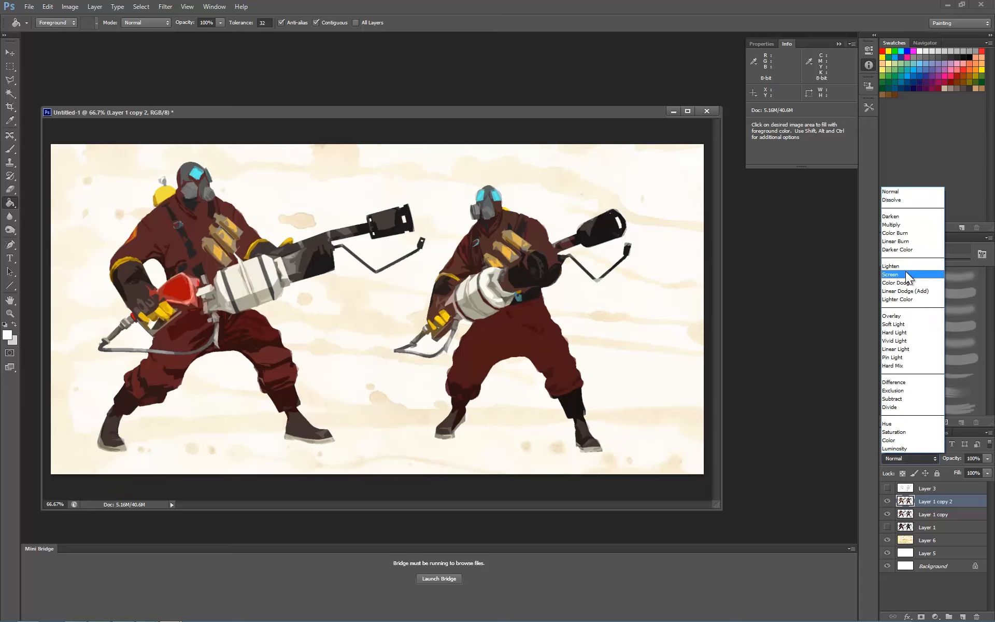
pyautogui.click(905, 275)
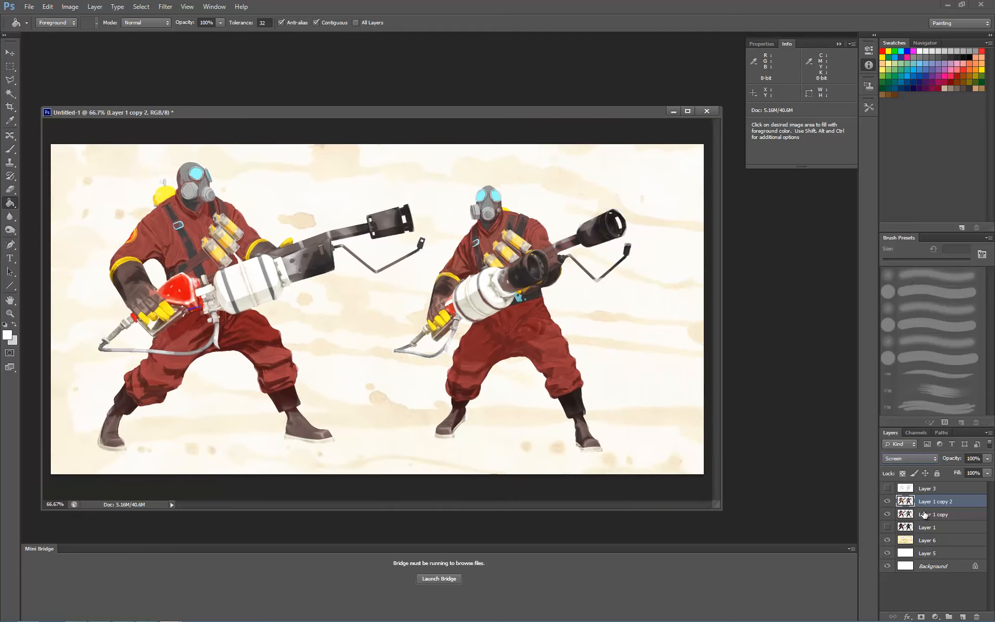
pyautogui.click(887, 514)
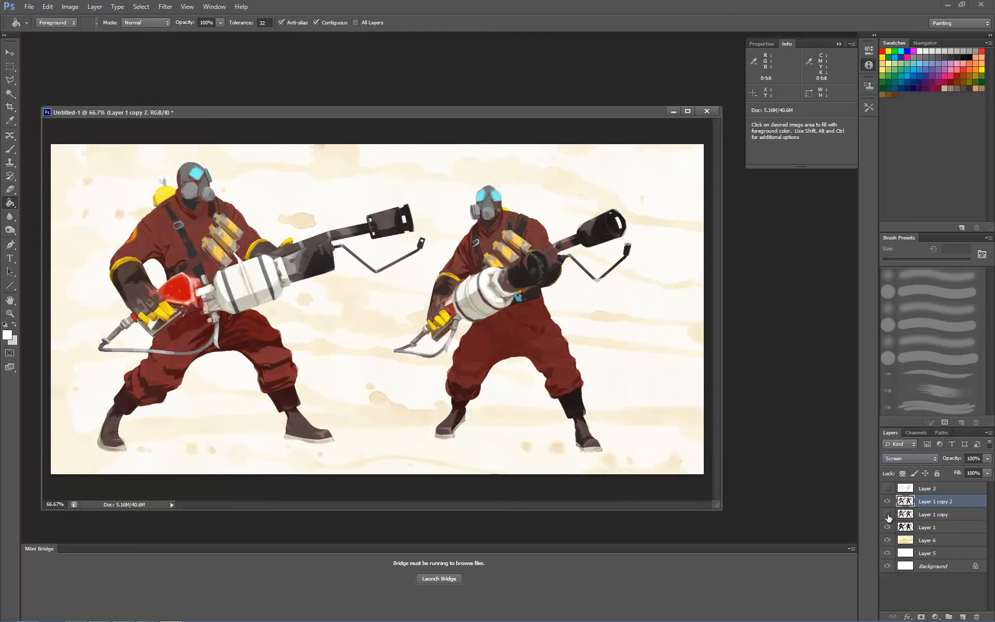
pyautogui.click(887, 514)
# - Set the opacity of Layer 1 copy to 50% and compare the image with and without the Cutout layer
pyautogui.click(953, 515)
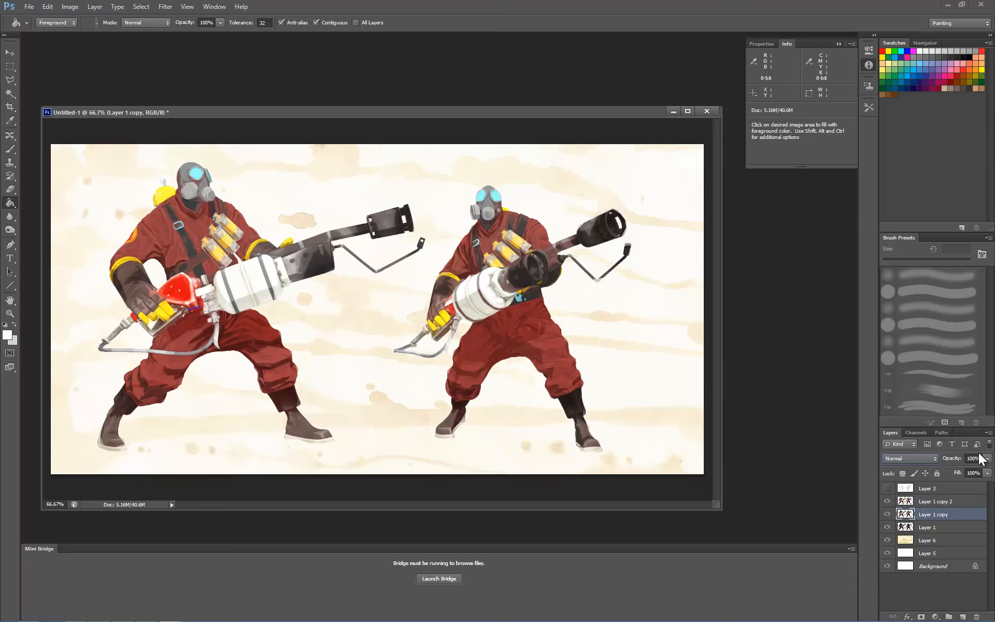
pyautogui.click(978, 458)
pyautogui.write('50')
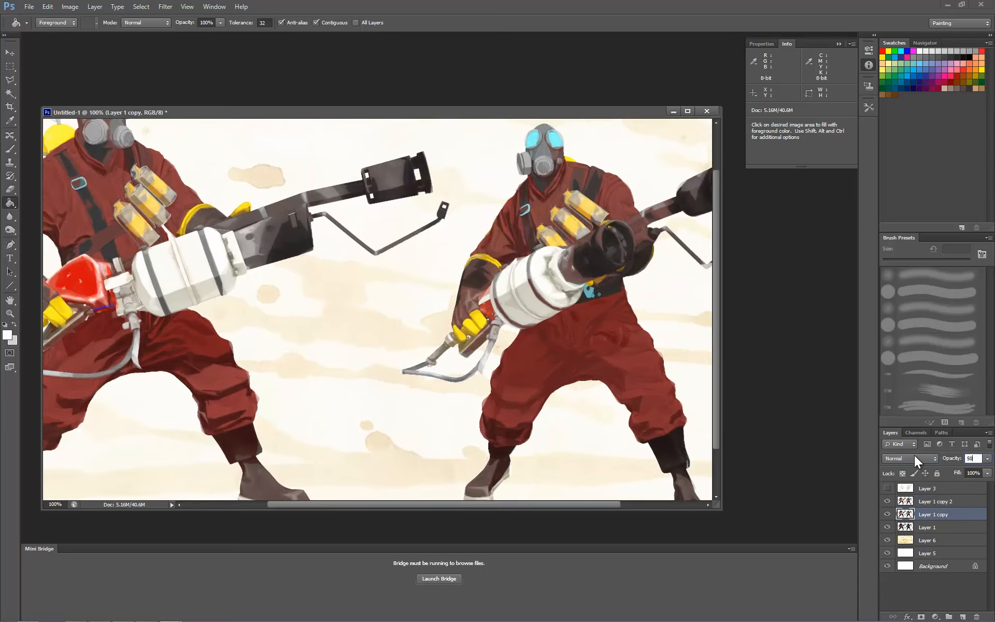
pyautogui.hotkey('ctrl', '-')
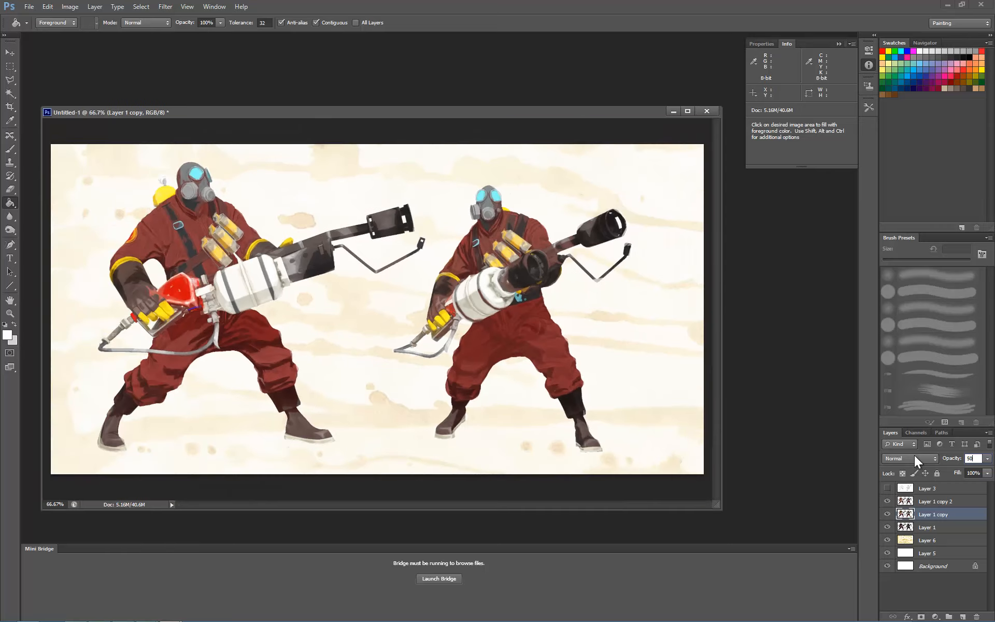
pyautogui.hotkey('ctrl', '+')
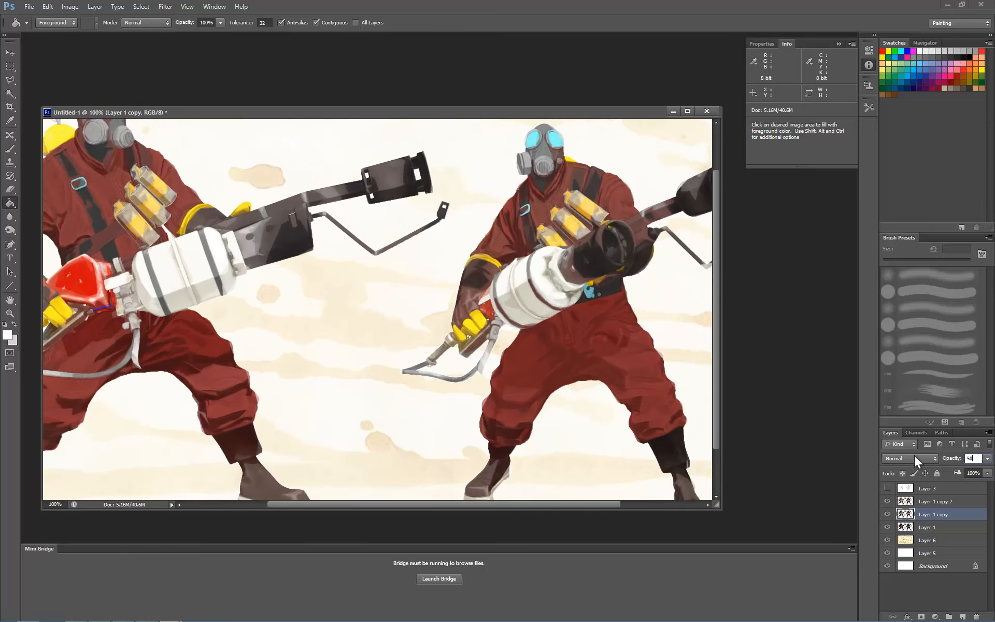
pyautogui.hotkey('ctrl', '-')
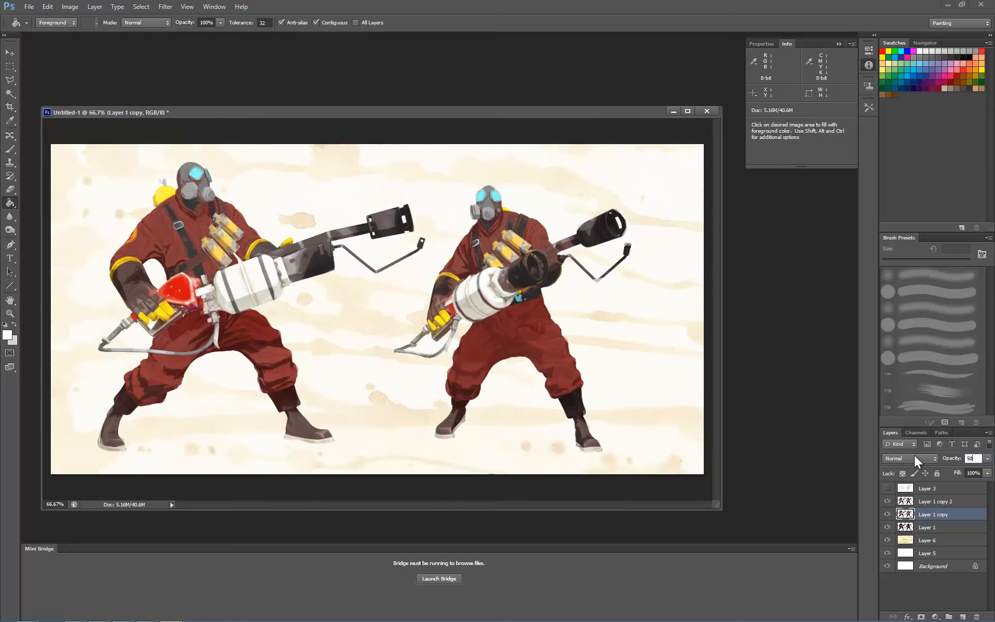
pyautogui.click(888, 501)
pyautogui.click(888, 501)
# - Duplicate Layer 1 copy and place the duplicate directly above the Cutout layer, Layer 1 copy 2
pyautogui.moveTo(948, 516); pyautogui.dragTo(962, 616)
pyautogui.click(888, 502)
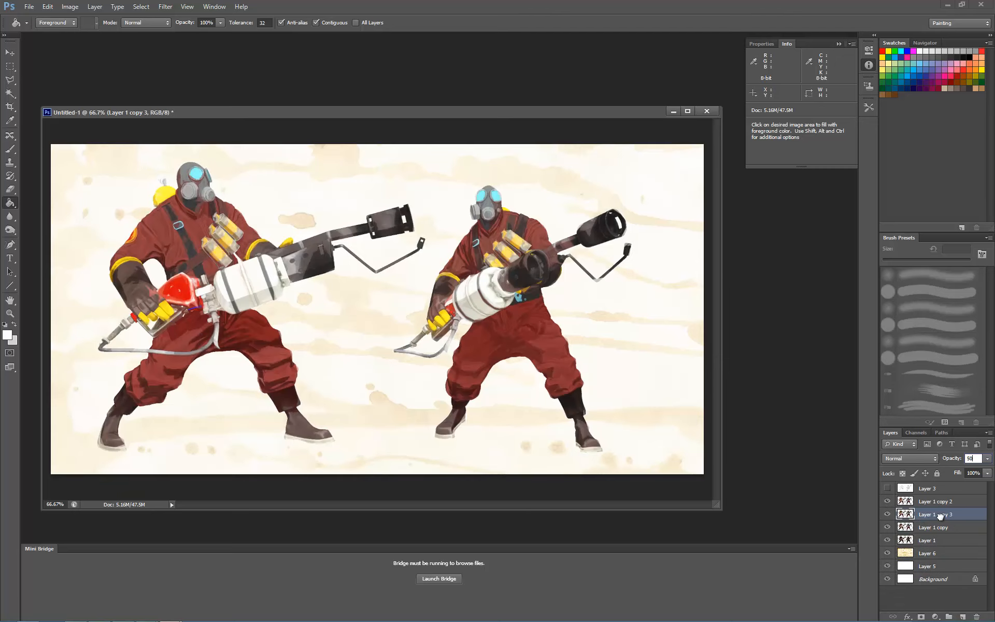
pyautogui.moveTo(940, 516); pyautogui.dragTo(940, 500)
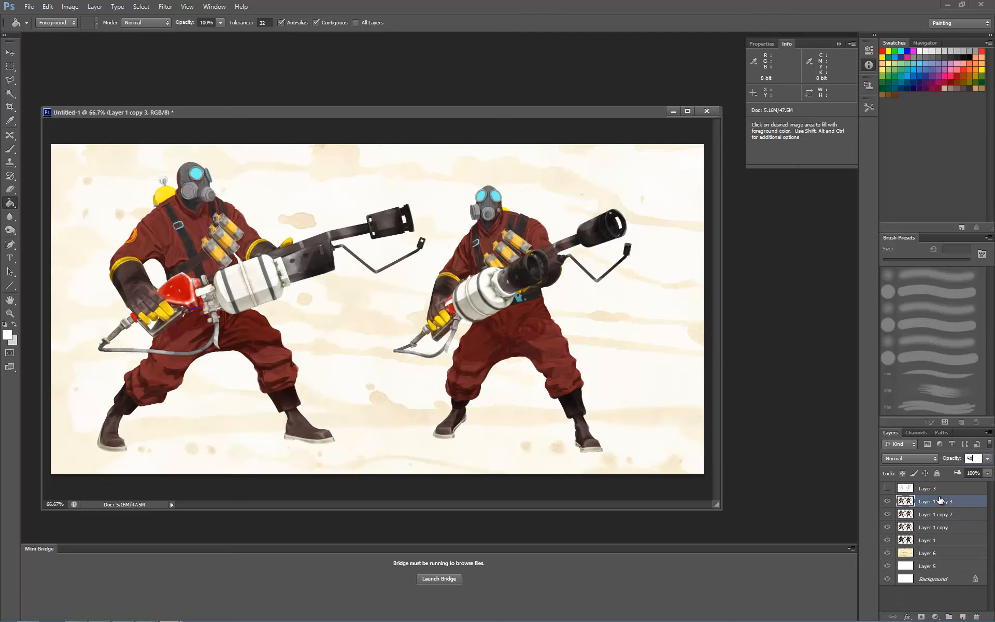
# - Apply the Angled Strokes filter to Layer 1 copy 3 with direction balance 28, stroke length 27 and sharpness 5
pyautogui.click(134, 7)
pyautogui.moveTo(165, 6)
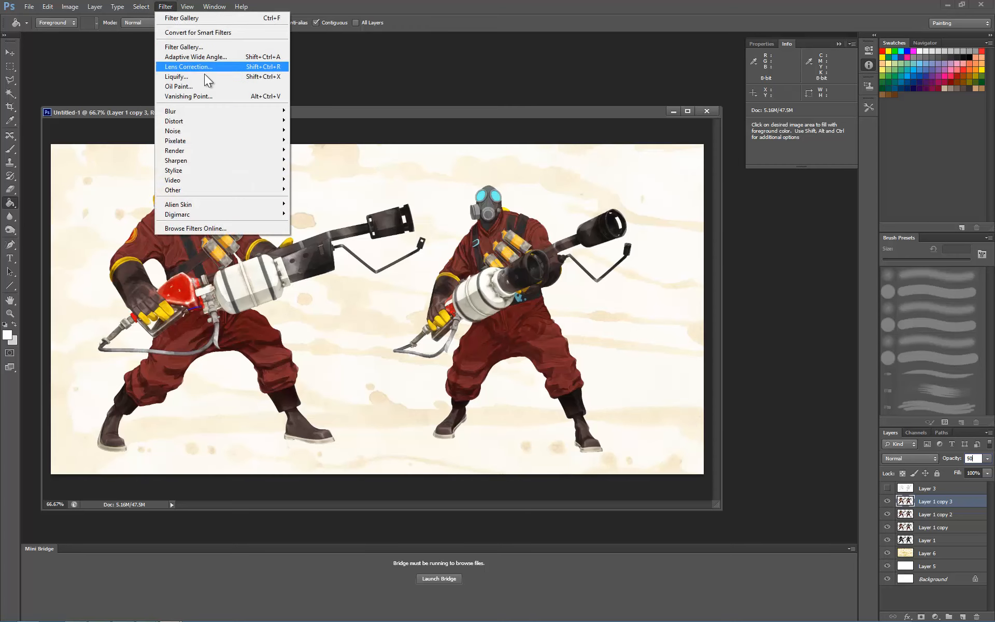
pyautogui.click(195, 48)
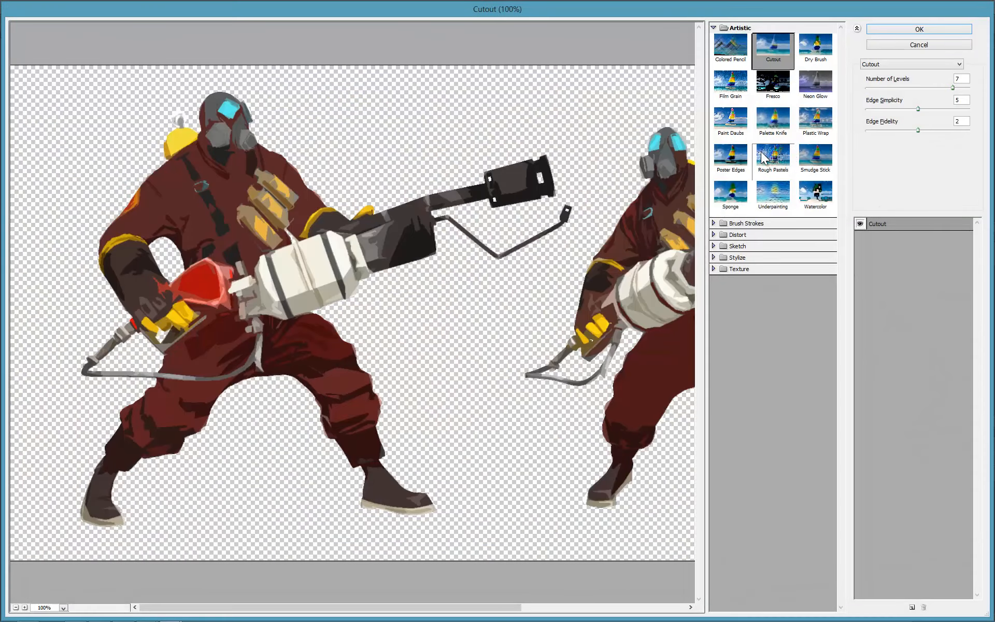
pyautogui.click(764, 158)
pyautogui.click(750, 223)
pyautogui.click(773, 245)
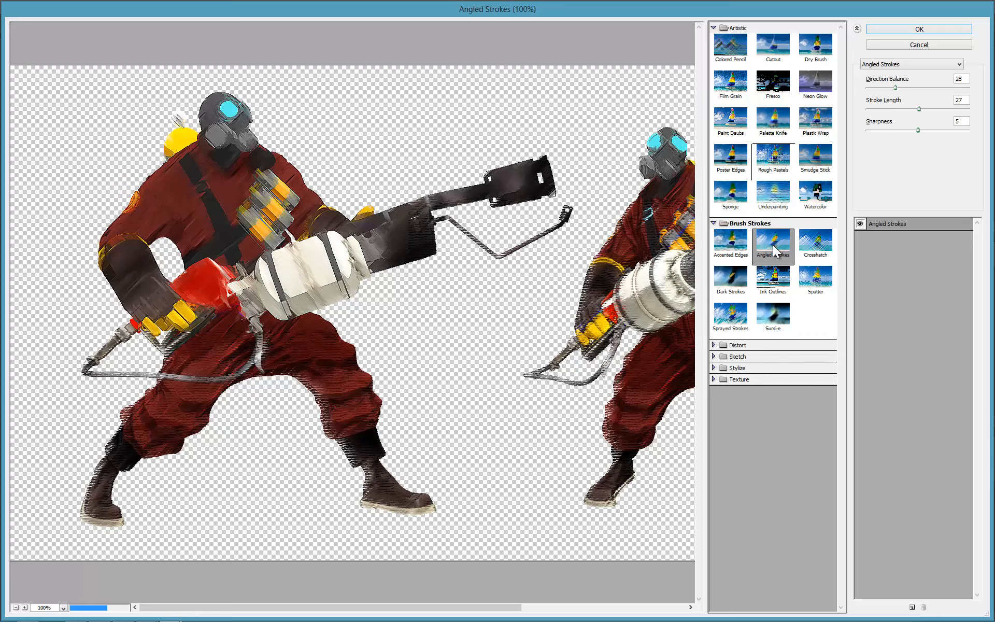
pyautogui.click(908, 32)
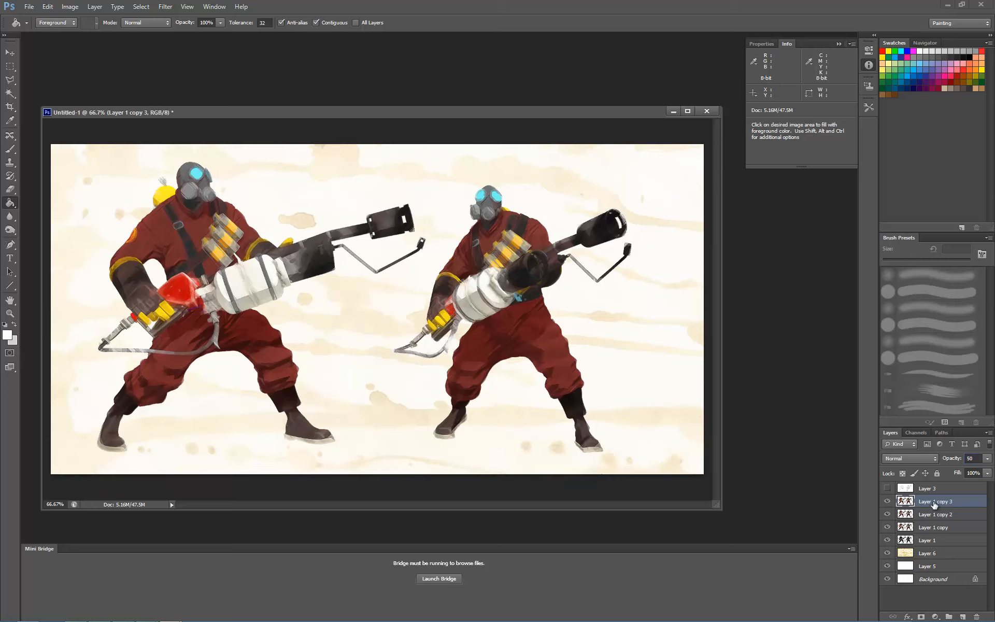
# - Try the Multiply blend mode on the Angled Strokes layer and compare the image with and without it
pyautogui.click(930, 459)
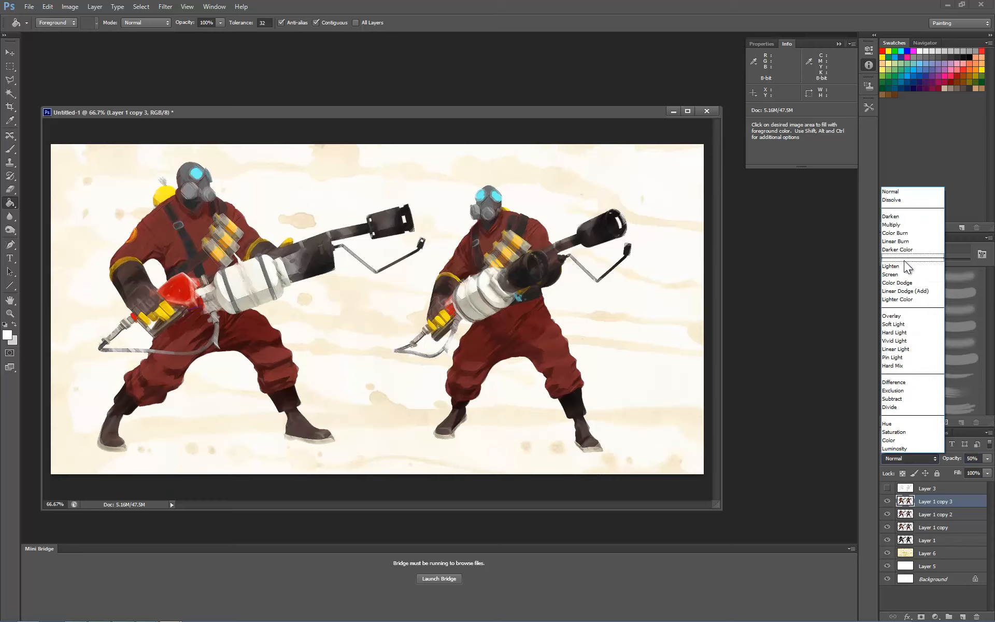
pyautogui.click(894, 225)
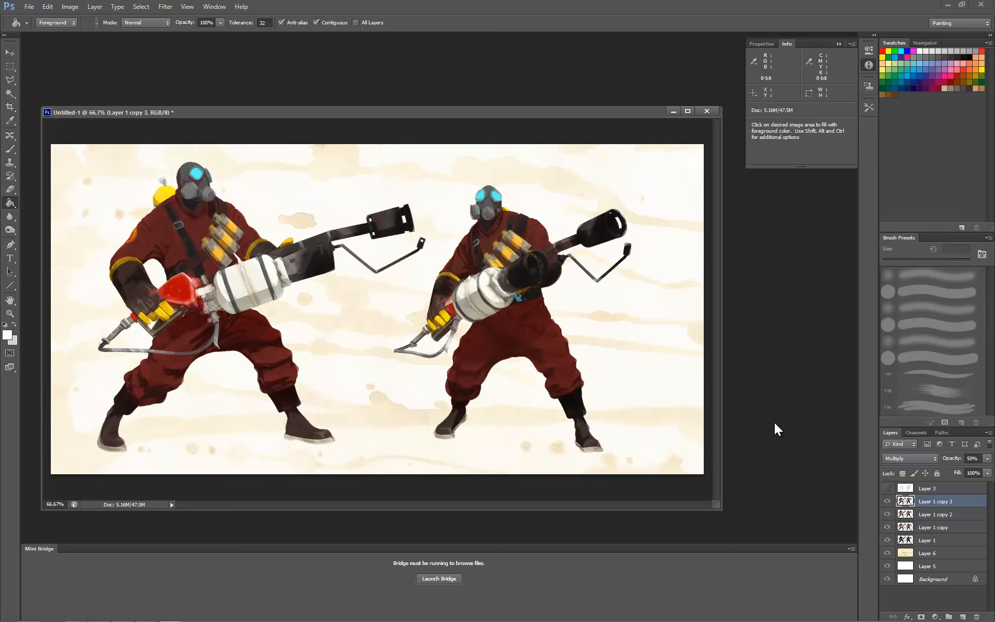
pyautogui.click(888, 501)
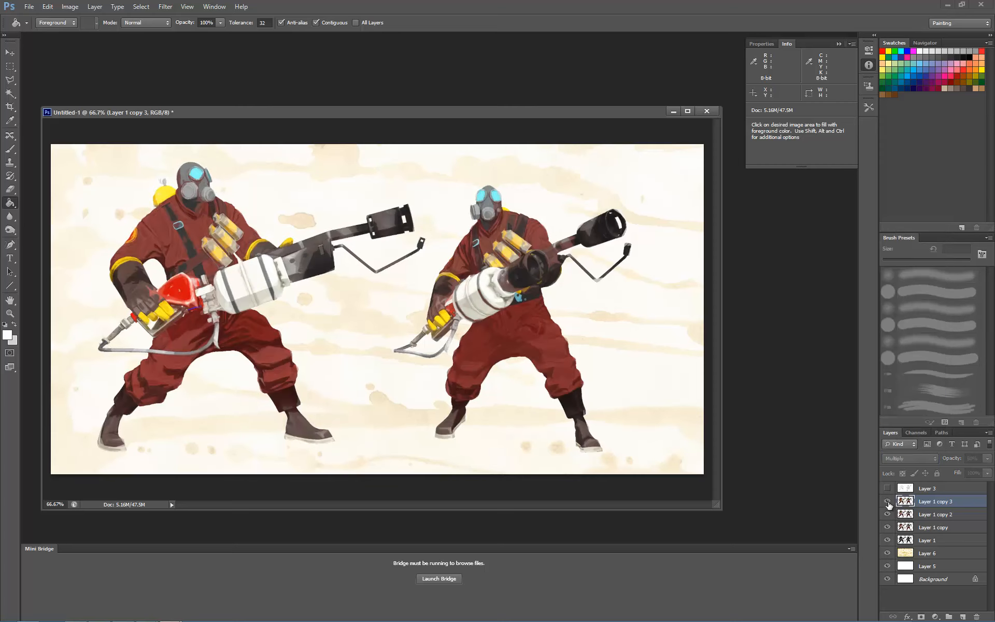
pyautogui.click(887, 501)
# - Move the Angled Strokes layer beneath Layer 1 copy 2 and compare the image with and without it
pyautogui.moveTo(933, 501); pyautogui.dragTo(935, 527)
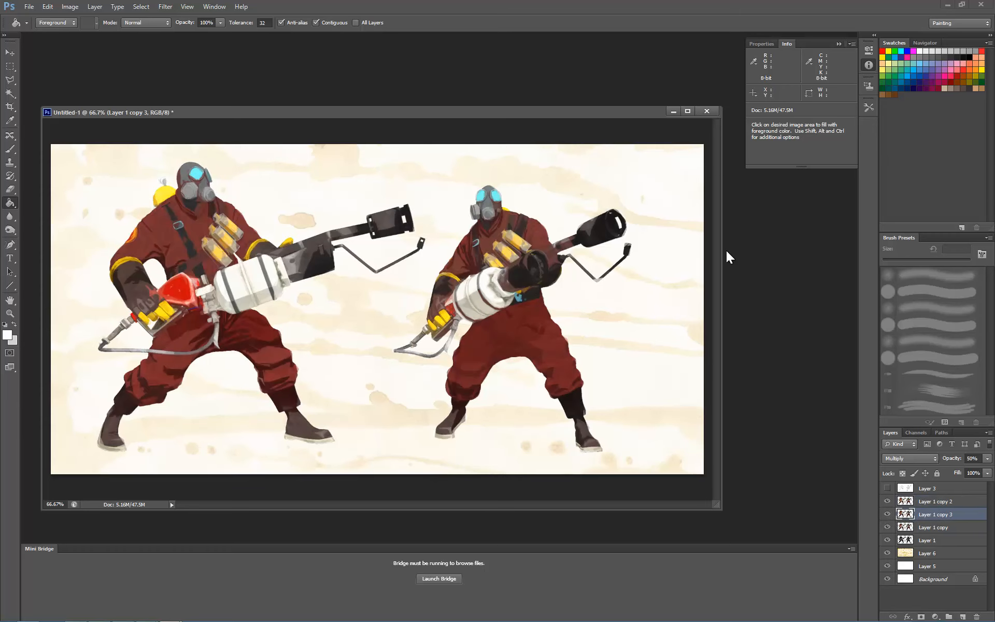
pyautogui.hotkey('ctrl', '+')
pyautogui.click(887, 514)
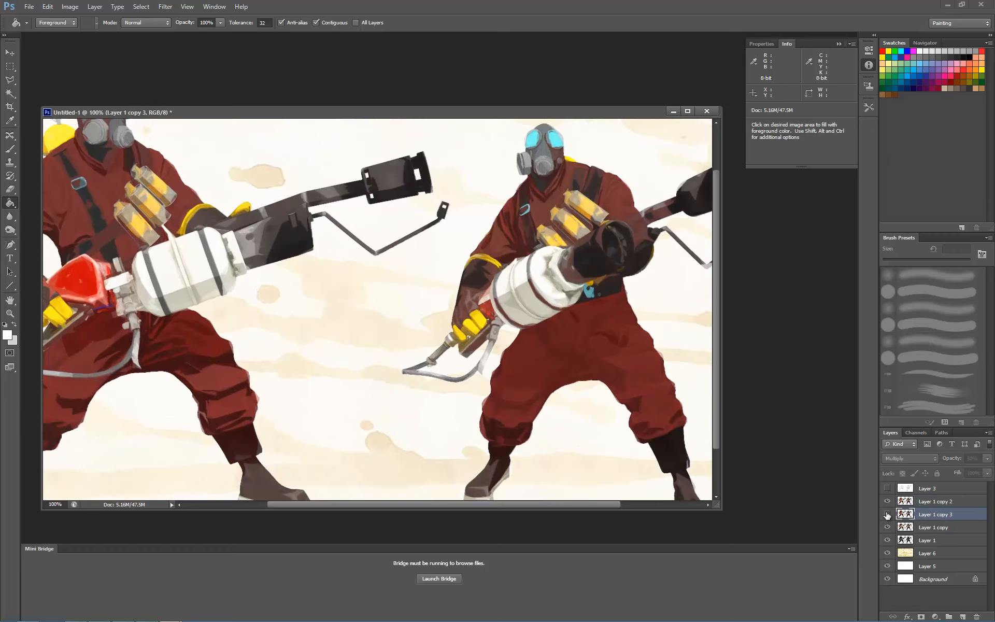
pyautogui.click(887, 514)
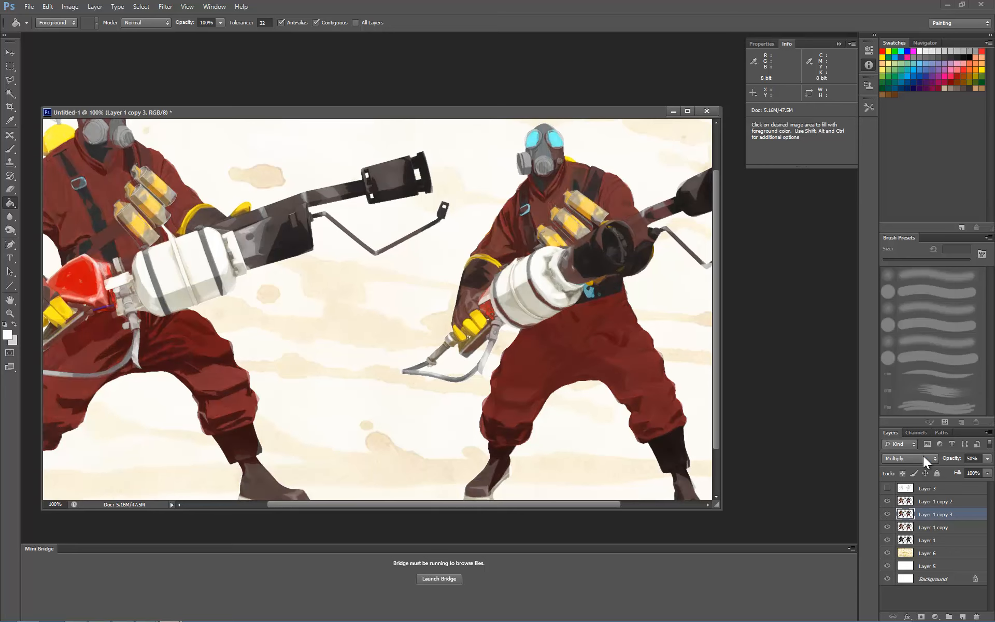
# - Compare blend modes on the Angled Strokes layer, choose Lighten, and set its opacity to 40%
pyautogui.click(922, 456)
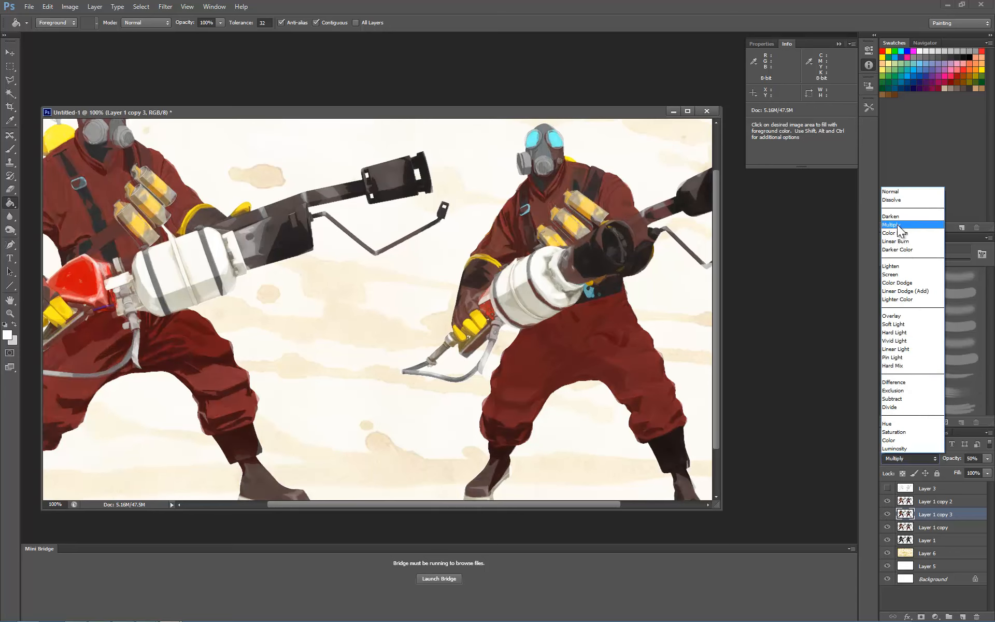
pyautogui.click(894, 230)
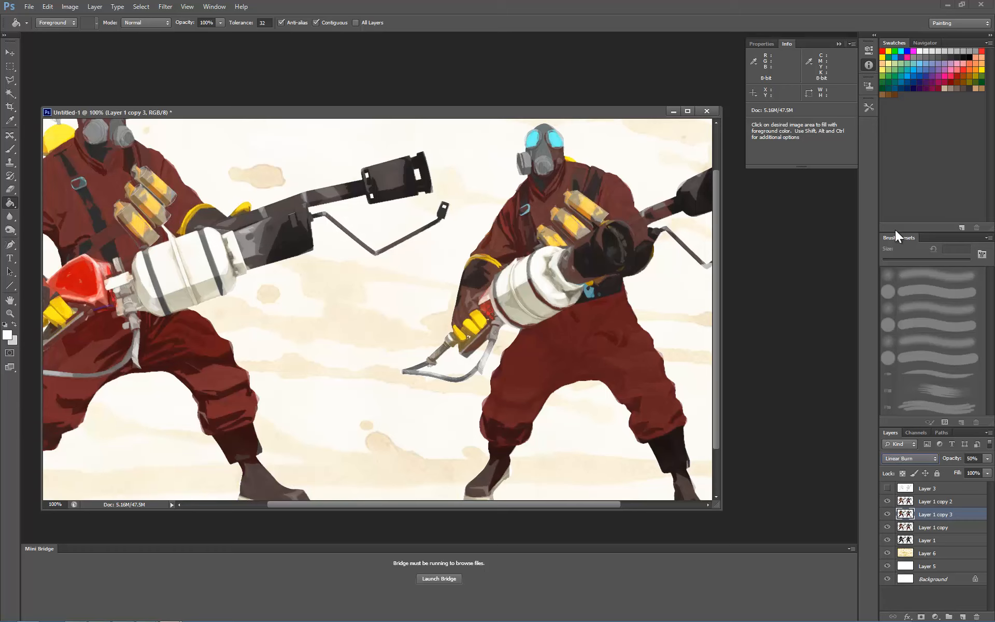
pyautogui.press('Down')
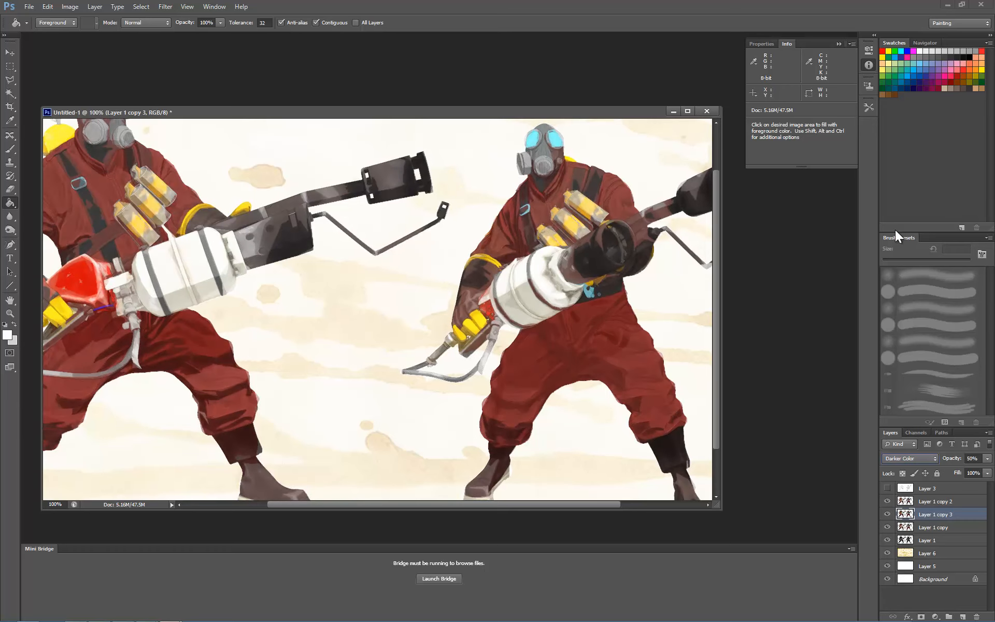
pyautogui.press('Down')
pyautogui.press('Up')
pyautogui.press('Down')
pyautogui.press('Up')
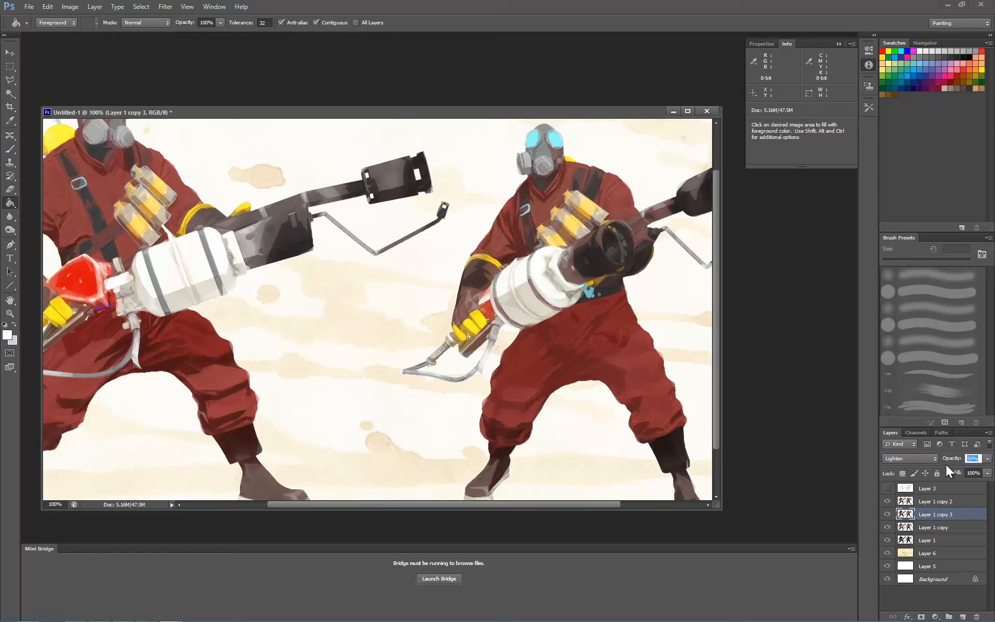
pyautogui.write('40')
# - Set the opacity of the Screen-blended Layer 1 copy 2 to 70% and review the whole composition
pyautogui.click(938, 501)
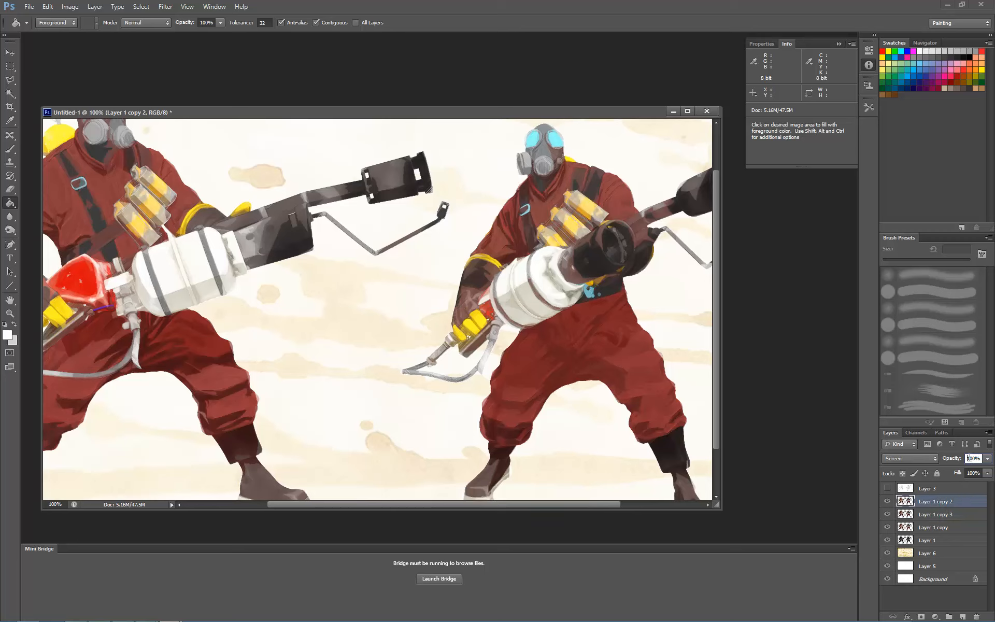
pyautogui.write('70')
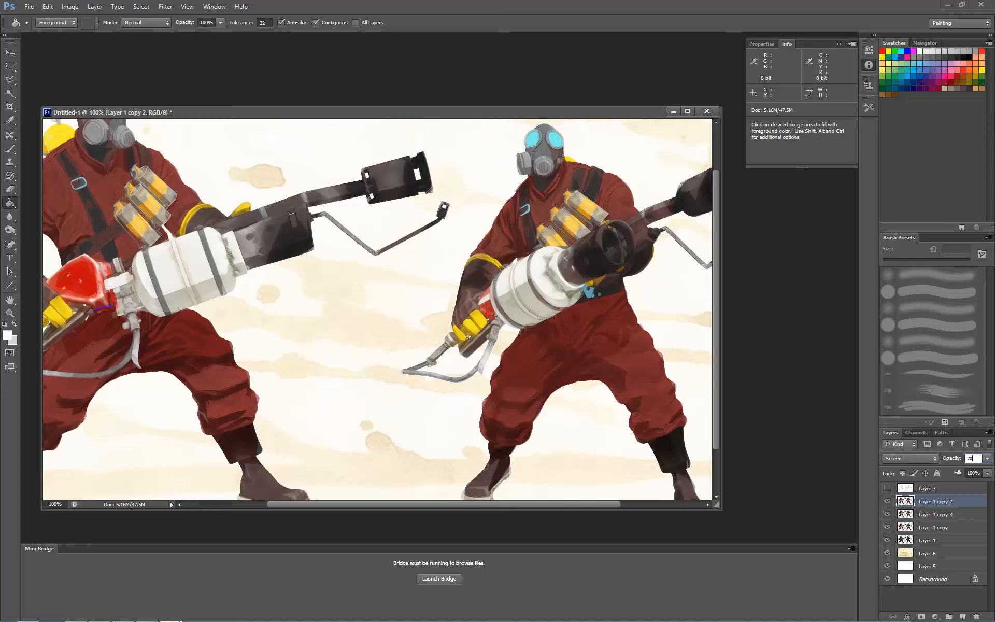
pyautogui.press('Return')
pyautogui.hotkey('ctrl', '-')
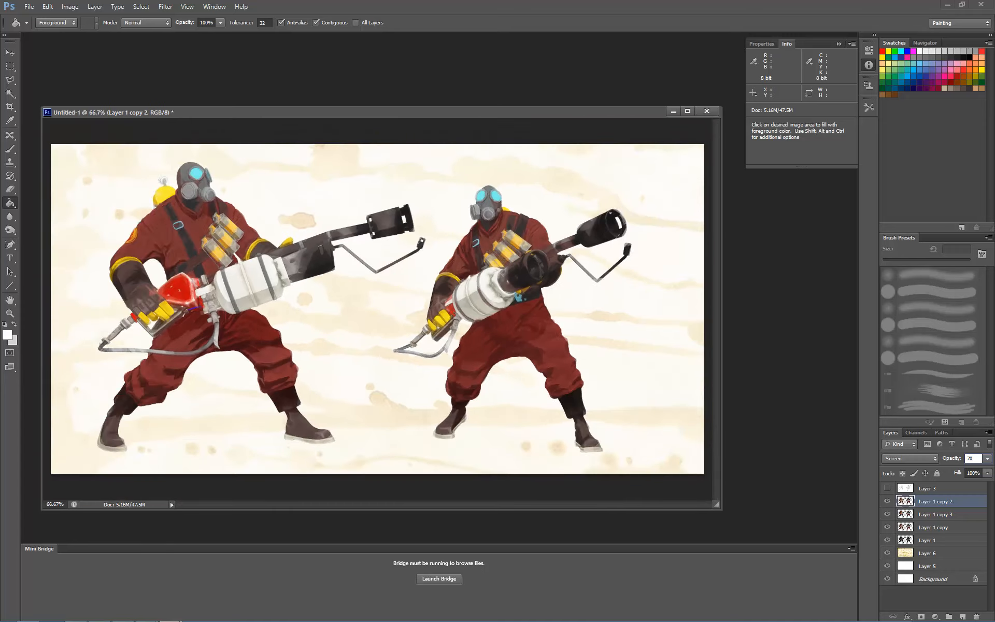
pyautogui.hotkey('ctrl', '+')
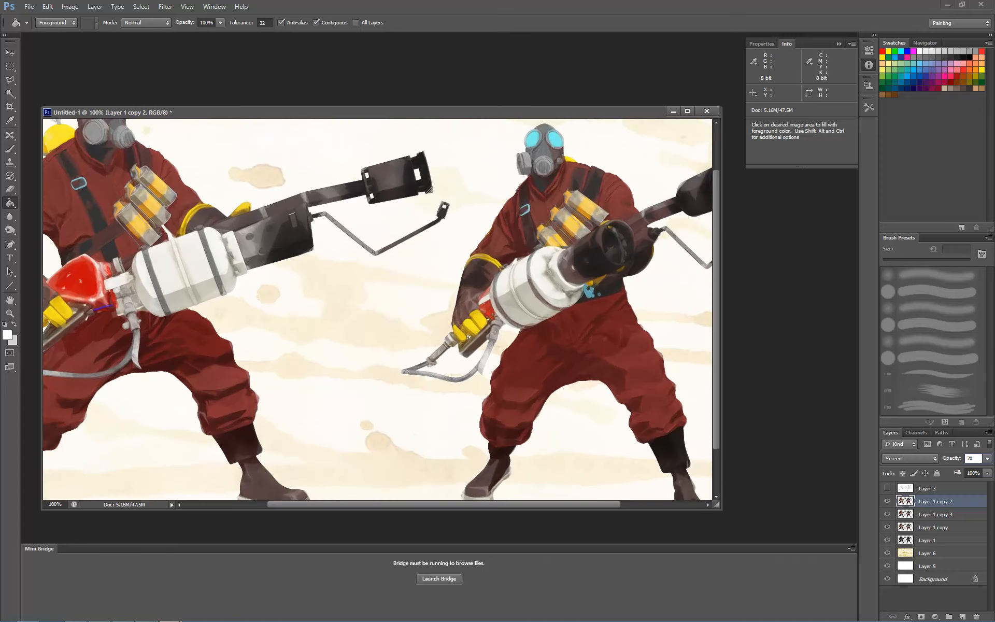
# - Show Layer 3, duplicate it, hide the duplicate, and make the original Layer 3 active
pyautogui.click(887, 488)
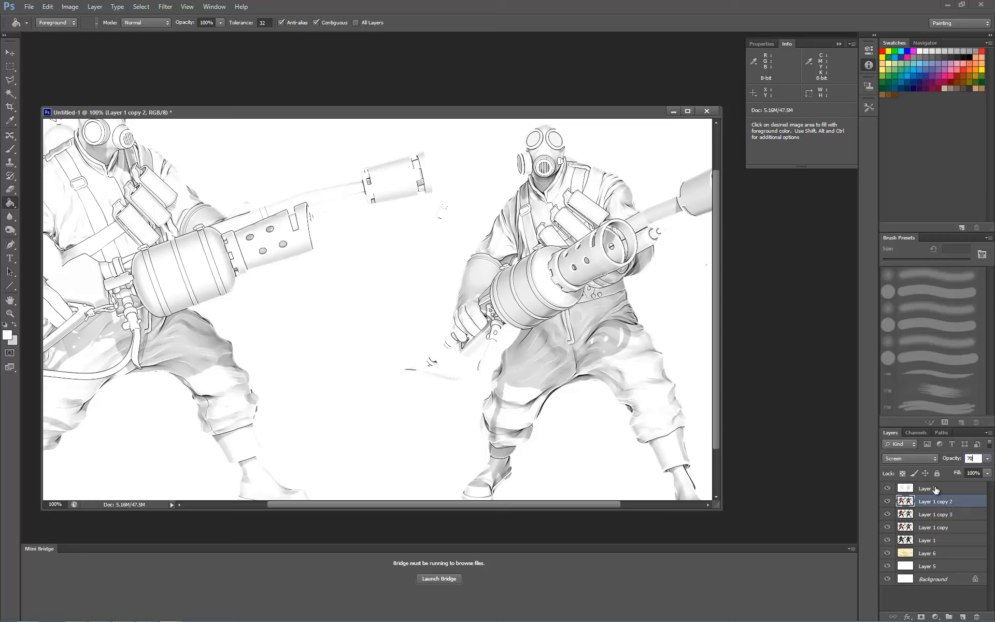
pyautogui.moveTo(935, 490); pyautogui.dragTo(963, 616)
pyautogui.click(887, 489)
pyautogui.click(937, 503)
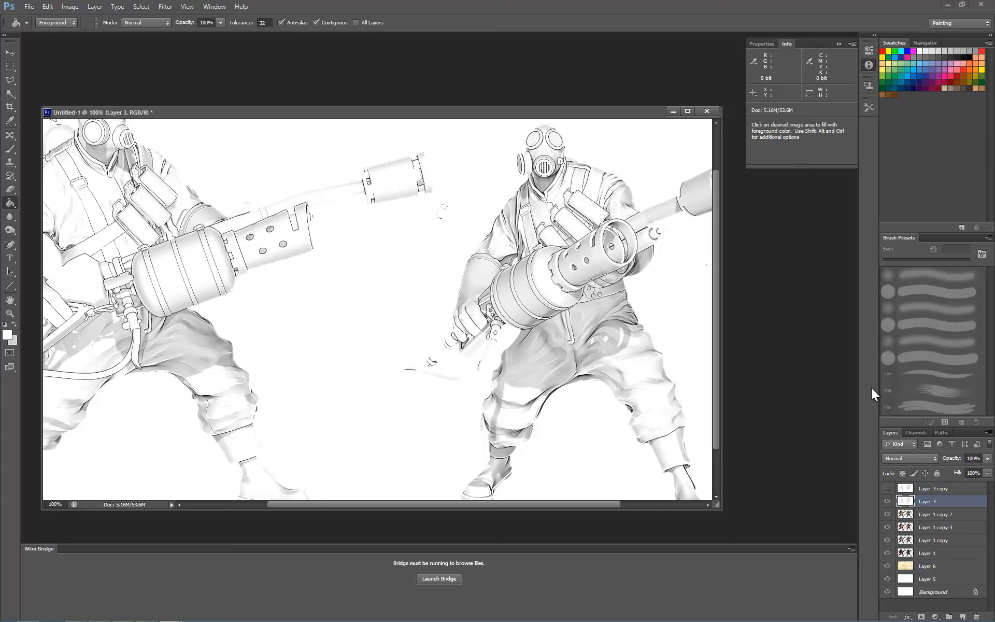
# - Apply the Crosshatch filter to Layer 3 with stroke length 18, sharpness 3 and strength 2
pyautogui.click(172, 6)
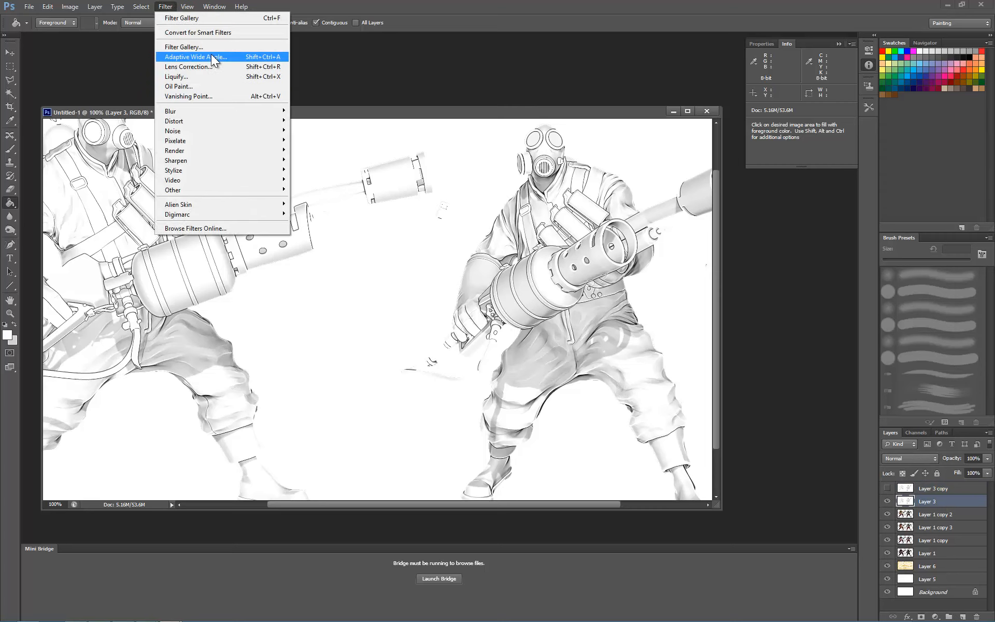
pyautogui.click(210, 47)
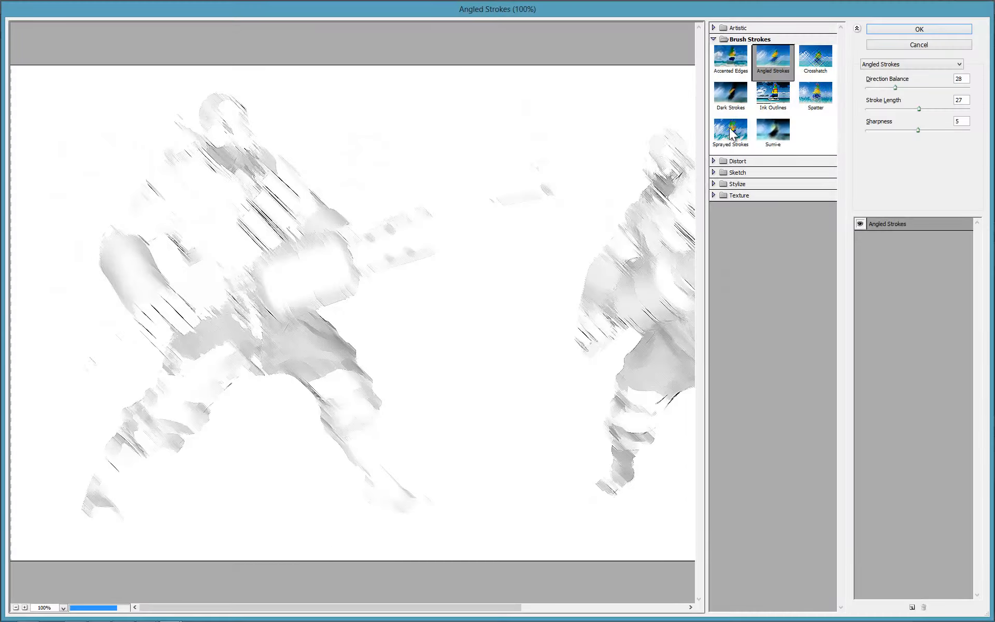
pyautogui.moveTo(553, 162); pyautogui.dragTo(440, 133)
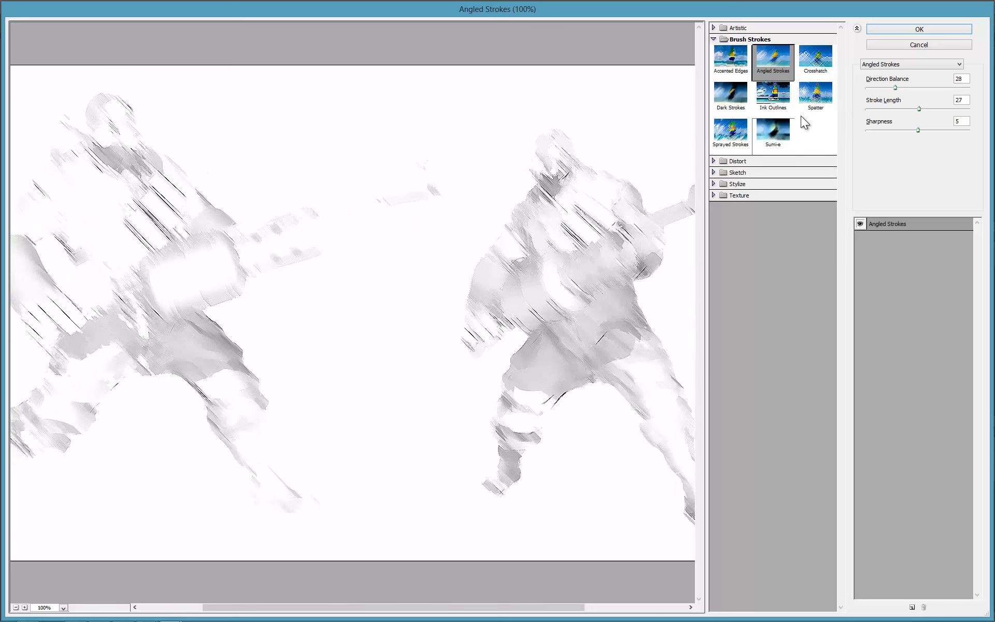
pyautogui.click(815, 73)
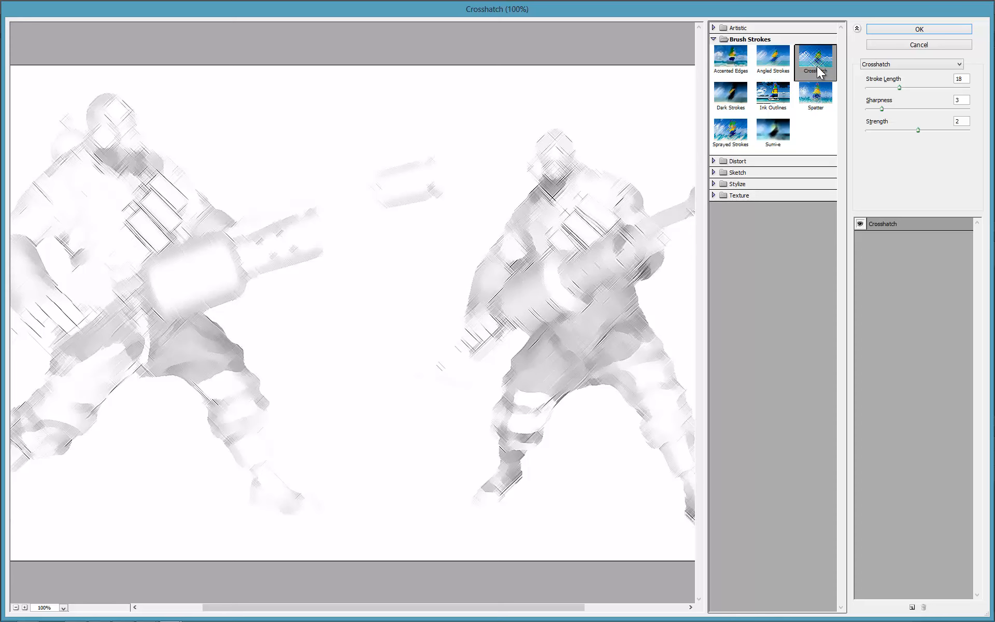
pyautogui.click(897, 29)
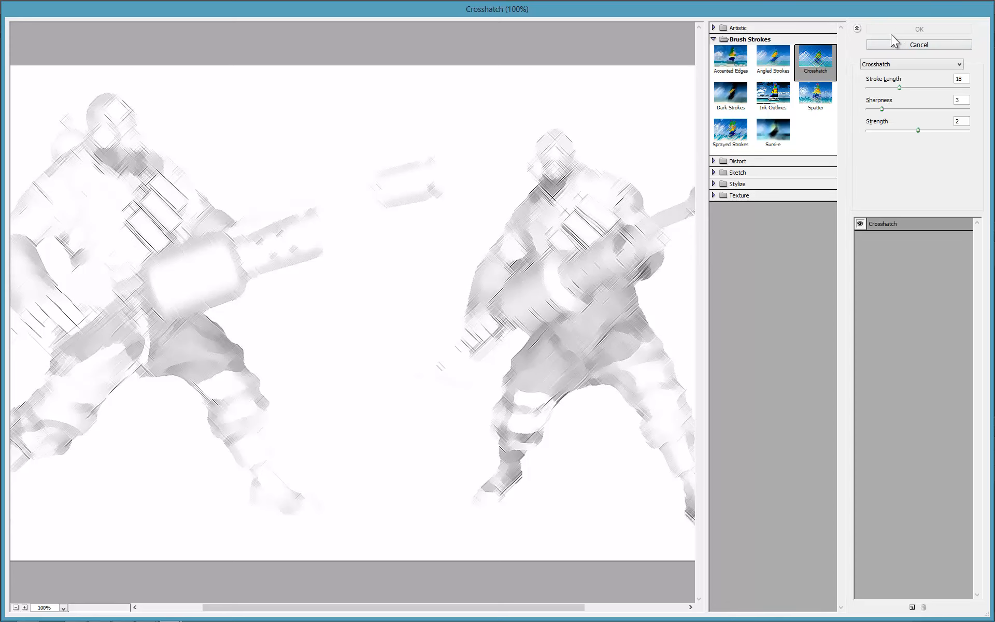
# - Set Layer 3 to the Multiply blend mode at 30% opacity and review the whole composition
pyautogui.click(904, 455)
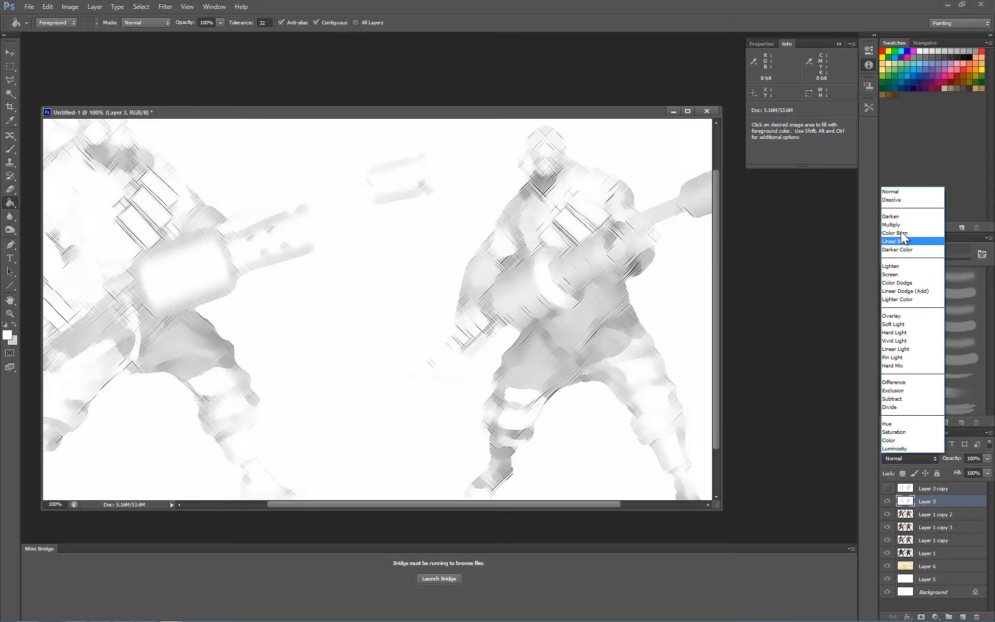
pyautogui.click(903, 228)
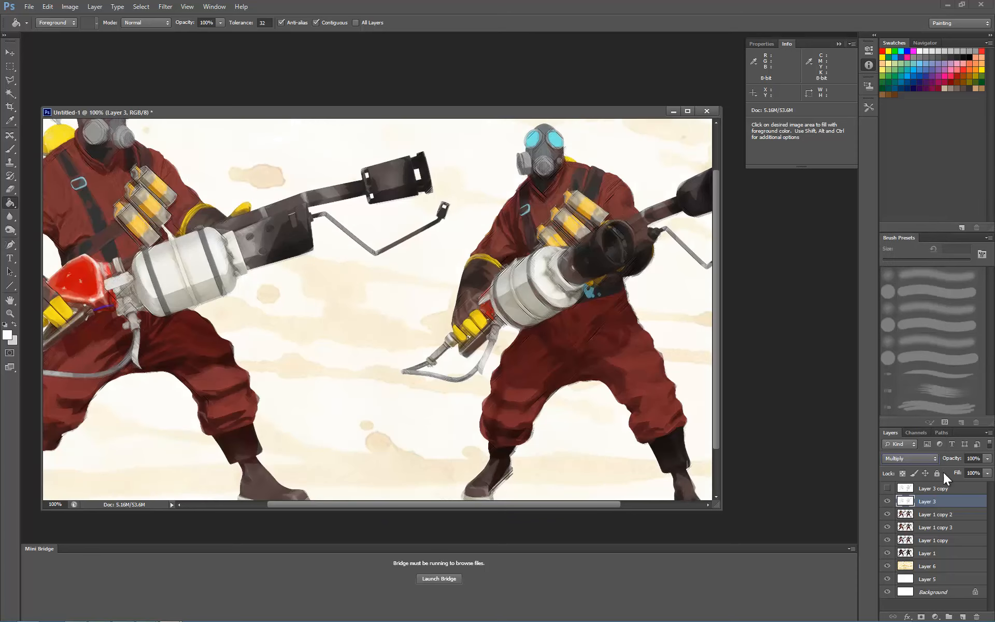
pyautogui.click(986, 459)
pyautogui.write('30')
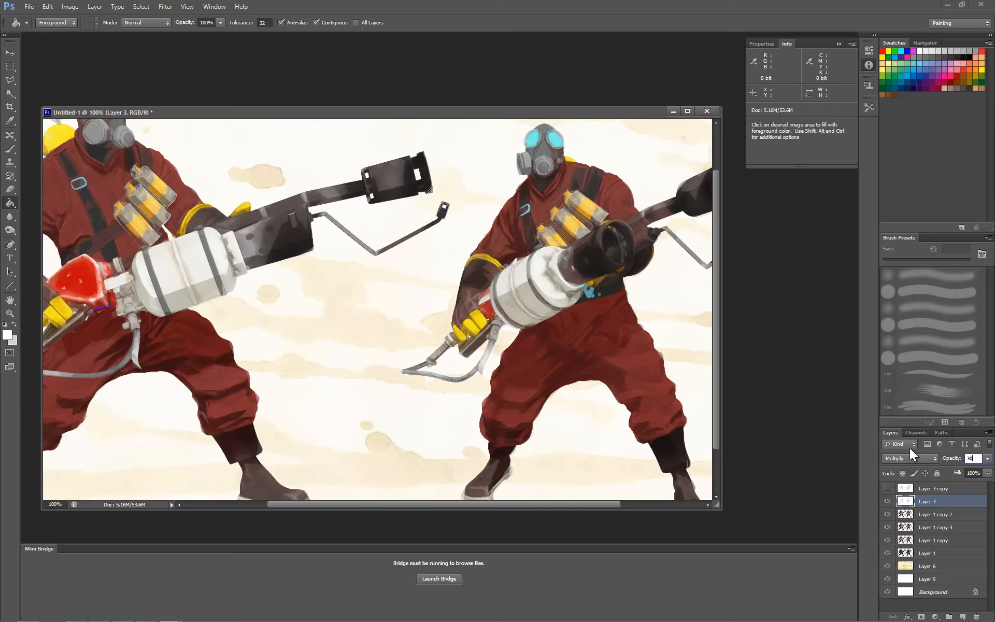
pyautogui.hotkey('ctrl', '-')
pyautogui.hotkey('ctrl', '-')
pyautogui.hotkey('ctrl', '-')
pyautogui.hotkey('ctrl', '+')
pyautogui.hotkey('ctrl', '+')
pyautogui.hotkey('ctrl', '+')
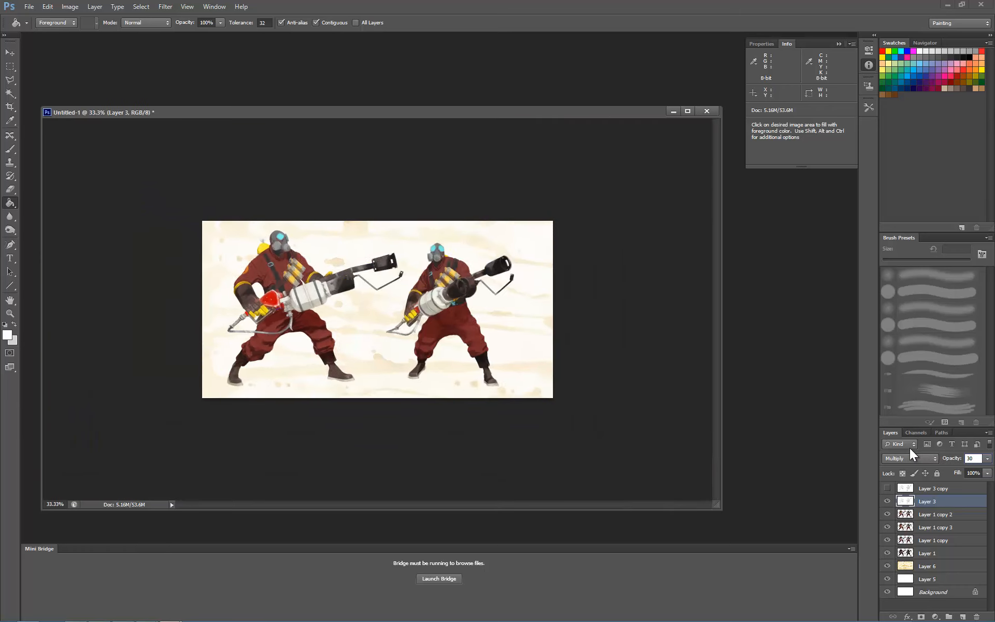
pyautogui.hotkey('ctrl', '+')
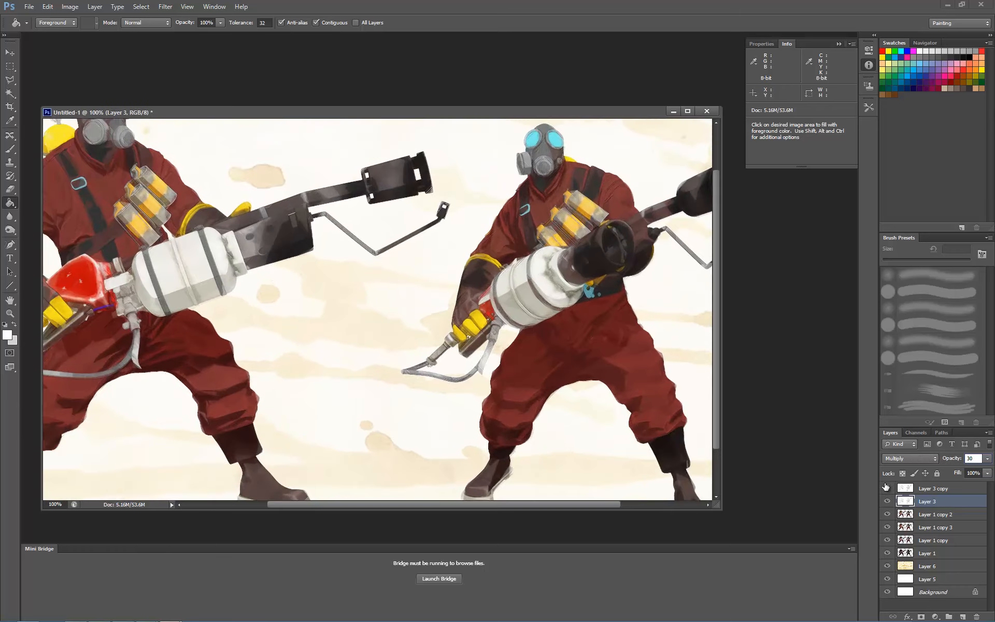
# - Show Layer 3 copy, set its blend mode to Multiply, and check the full image
pyautogui.click(887, 488)
pyautogui.click(932, 488)
pyautogui.click(911, 460)
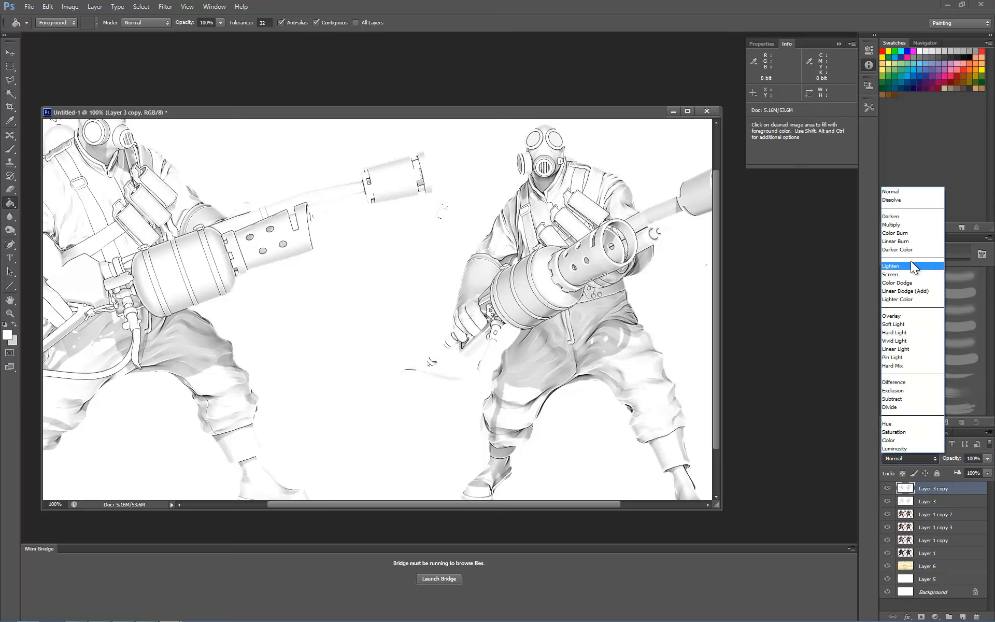
pyautogui.click(900, 223)
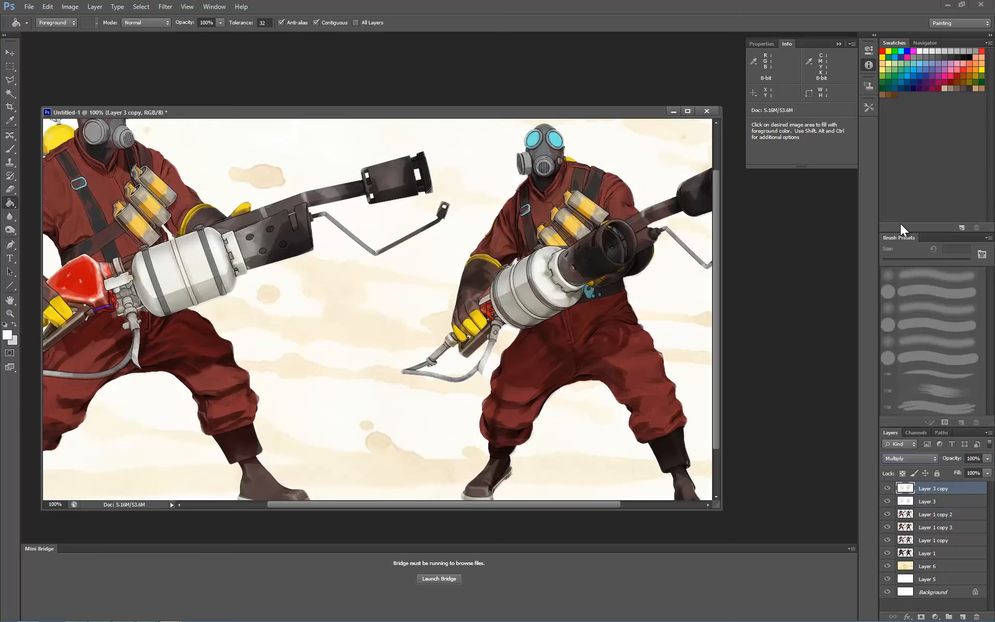
pyautogui.hotkey('ctrl', '-')
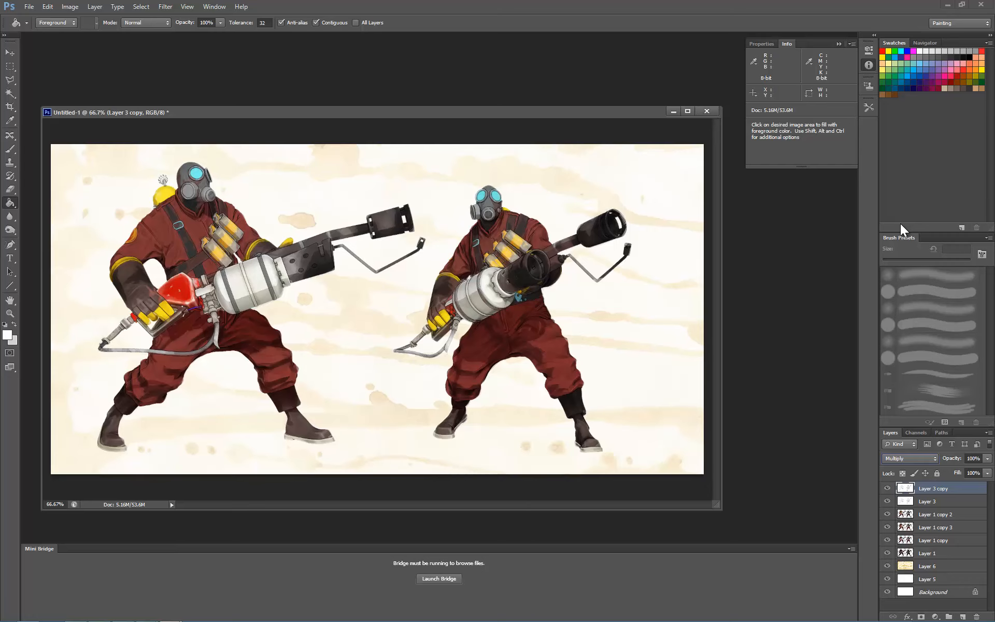
pyautogui.hotkey('ctrl', '+')
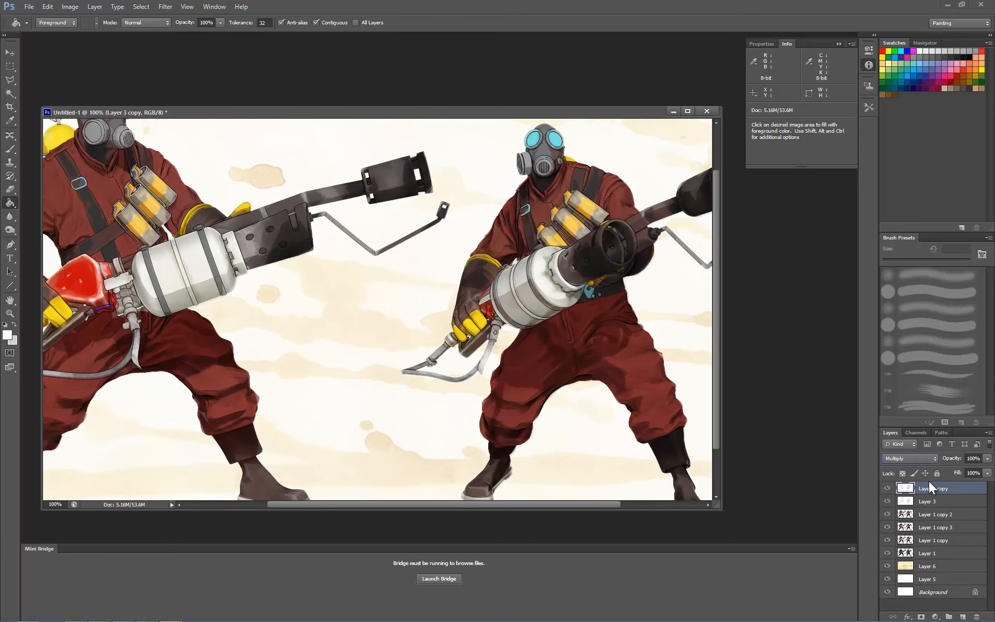
# - Duplicate Layer 3 copy, hide the new duplicate, and make Layer 3 copy active again
pyautogui.moveTo(932, 491); pyautogui.dragTo(962, 617)
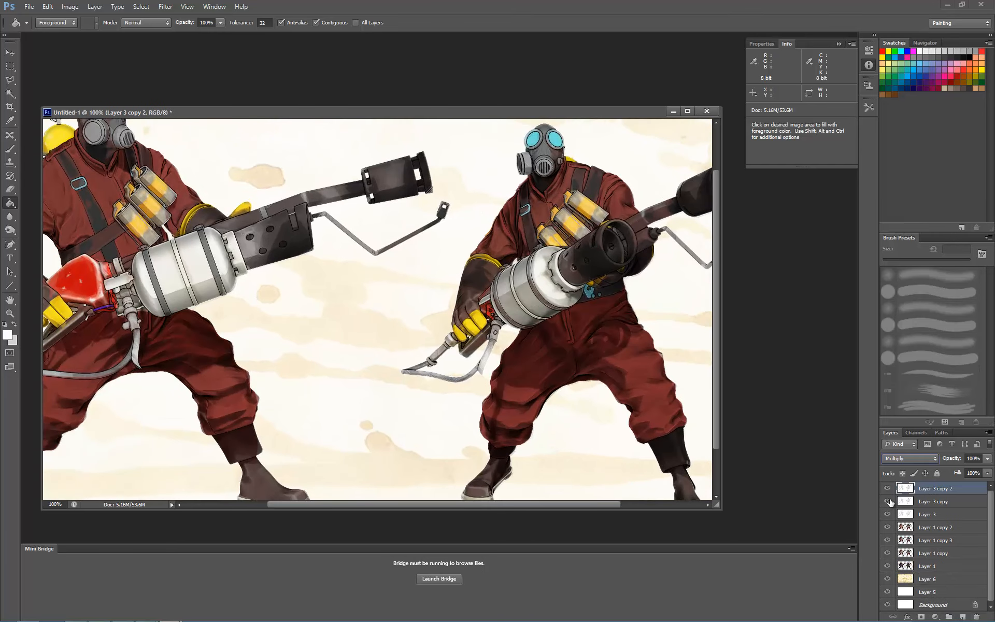
pyautogui.click(887, 488)
pyautogui.click(933, 501)
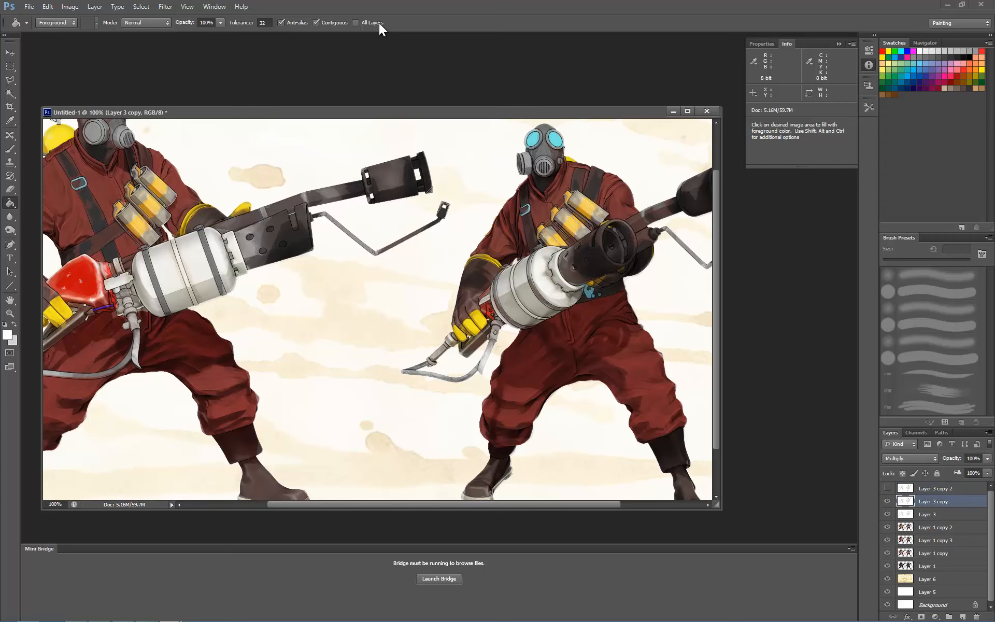
# - Apply the Watercolor filter to Layer 3 copy with brush detail 14, shadow intensity 0 and texture 2
pyautogui.click(174, 6)
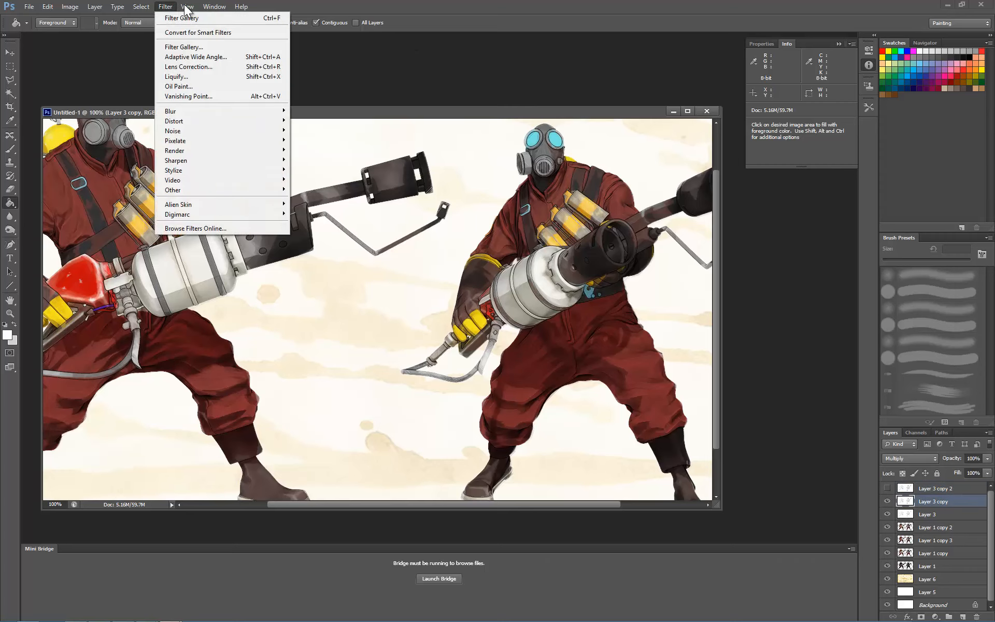
pyautogui.click(184, 47)
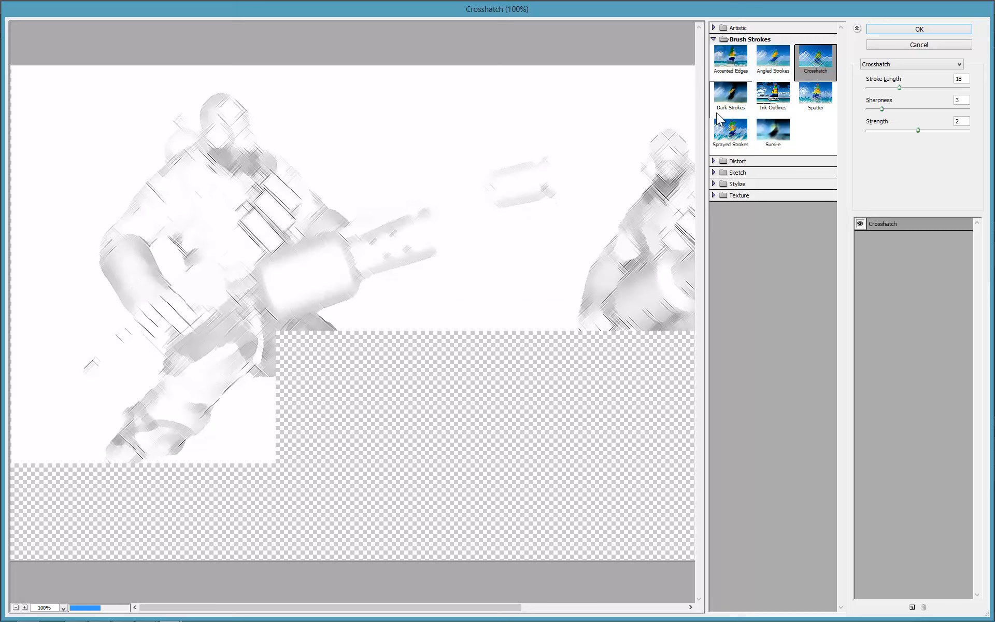
pyautogui.click(713, 39)
pyautogui.click(714, 27)
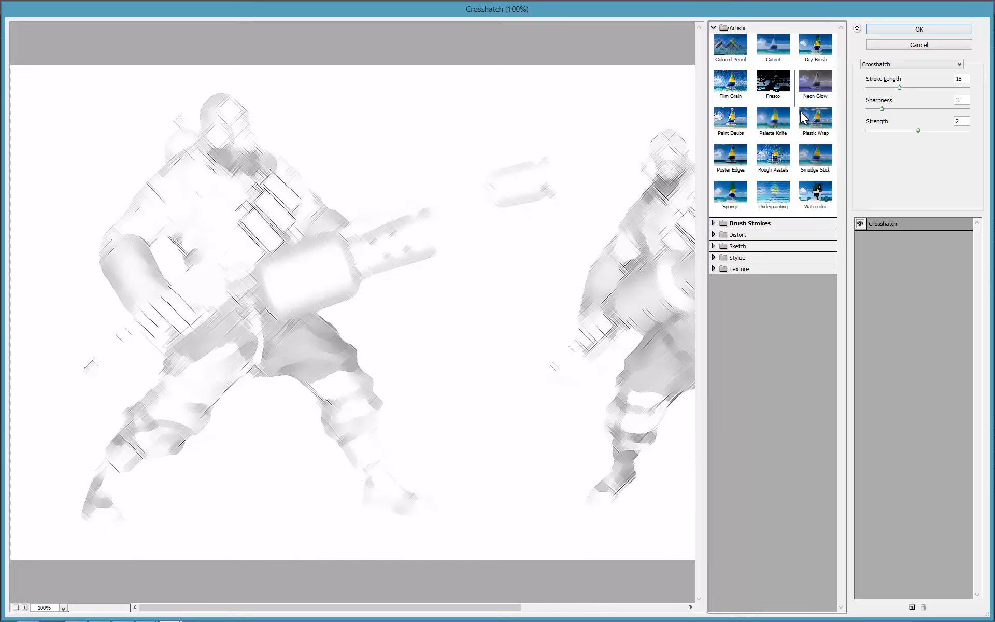
pyautogui.click(816, 190)
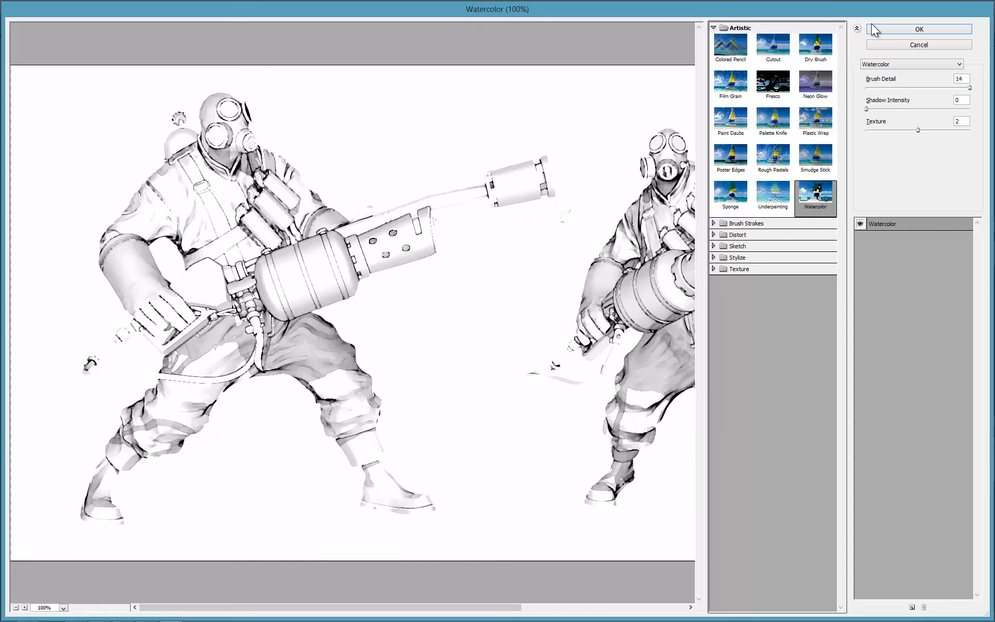
pyautogui.click(907, 30)
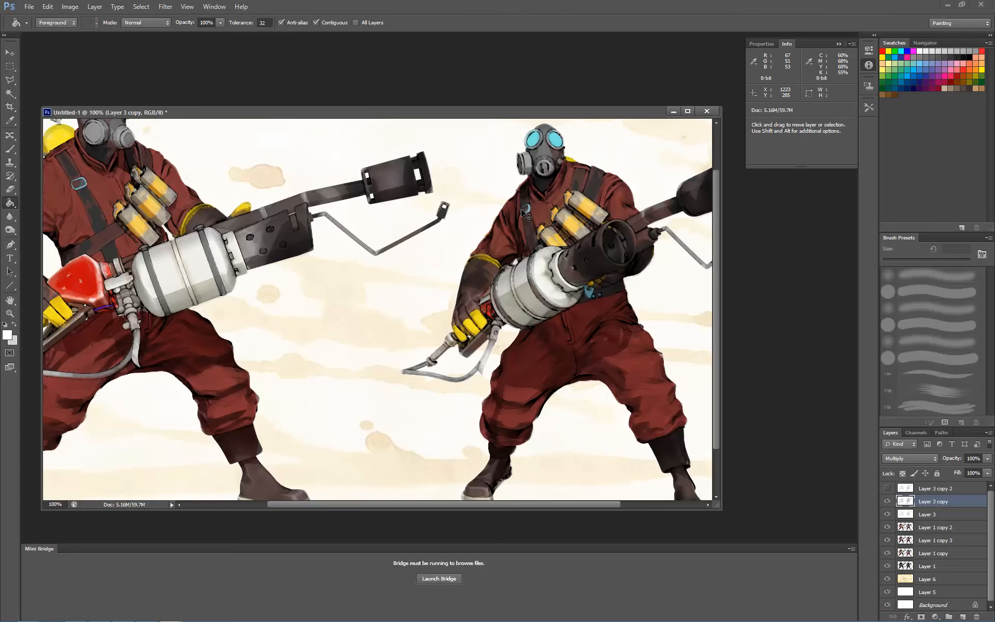
# - Set the opacity of Layer 3 copy to 50% and review the image at different magnifications
pyautogui.hotkey('ctrl', '-')
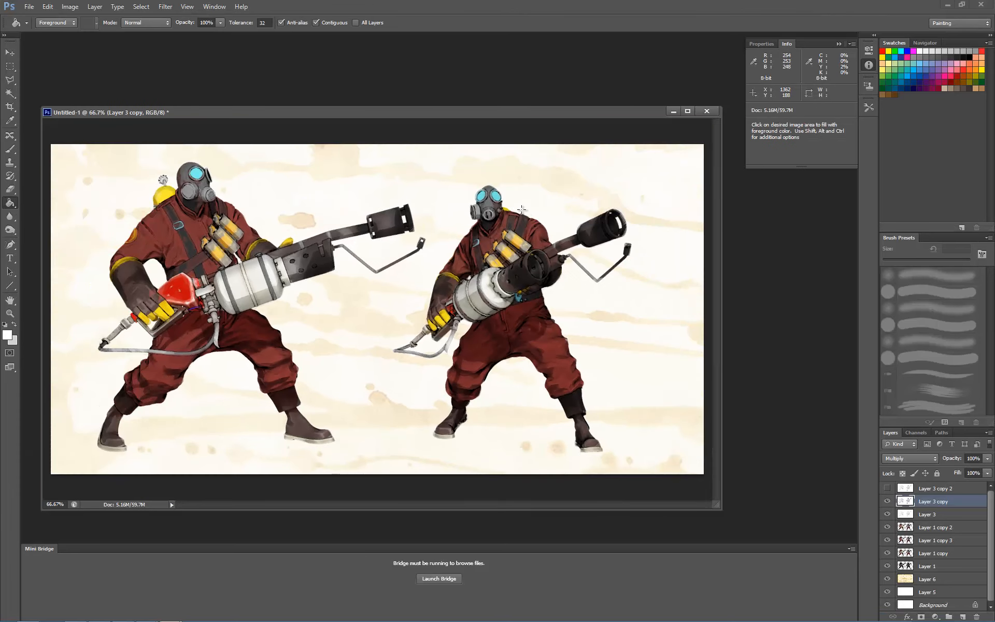
pyautogui.click(974, 458)
pyautogui.write('50')
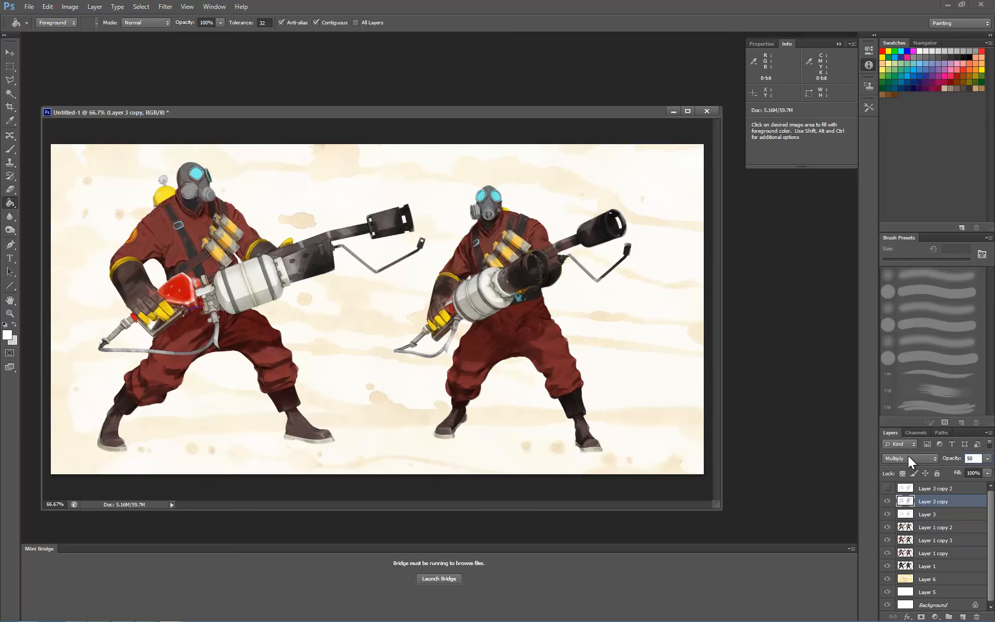
pyautogui.hotkey('ctrl', '+')
pyautogui.hotkey('ctrl', '-')
# - Crop both sides of the canvas closer to the two figures, to 1650 × 955 px
pyautogui.click(11, 107)
pyautogui.moveTo(704, 310); pyautogui.dragTo(678, 311)
pyautogui.moveTo(77, 310); pyautogui.dragTo(98, 309)
pyautogui.press('Return')
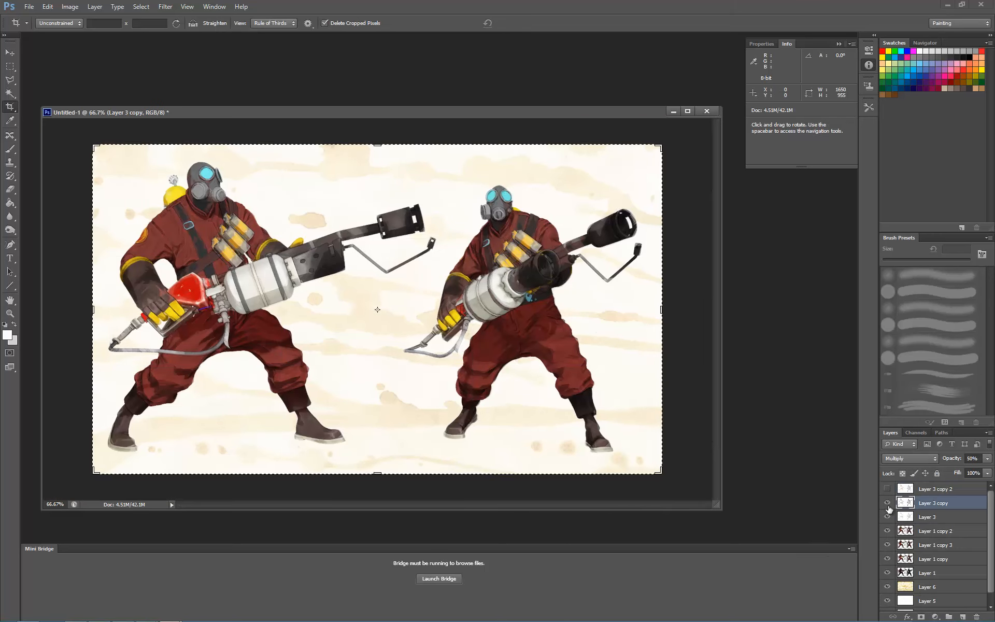
# - Compare the image with and without Layer 3 copy and Layer 3 copy 2, leaving both visible
pyautogui.click(888, 503)
pyautogui.click(887, 503)
pyautogui.click(887, 489)
pyautogui.click(887, 490)
pyautogui.click(888, 489)
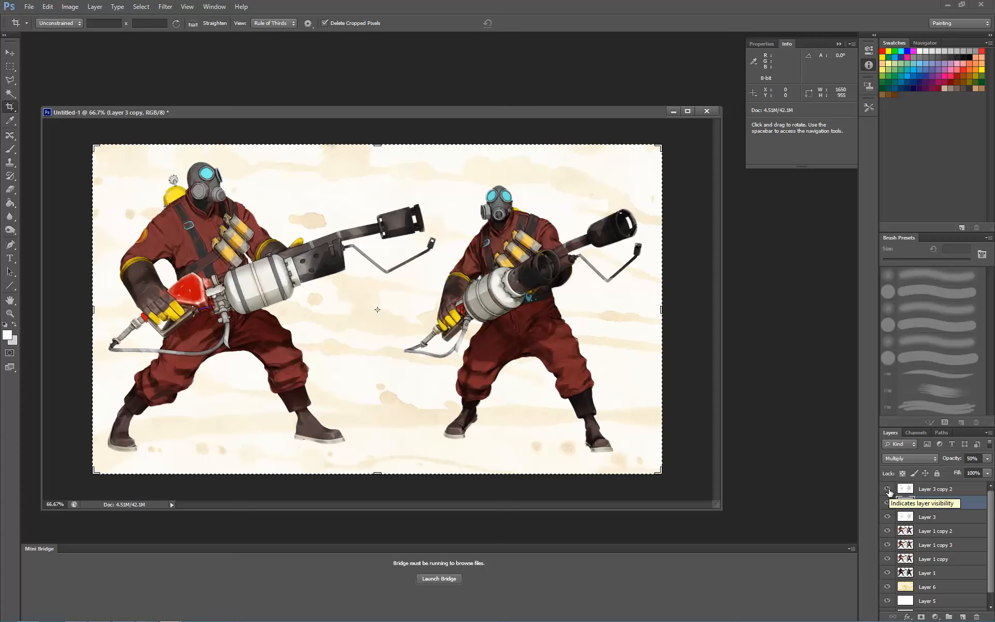
# - Set the opacity of Layer 3 copy 2 to 40% and review the composition
pyautogui.click(954, 489)
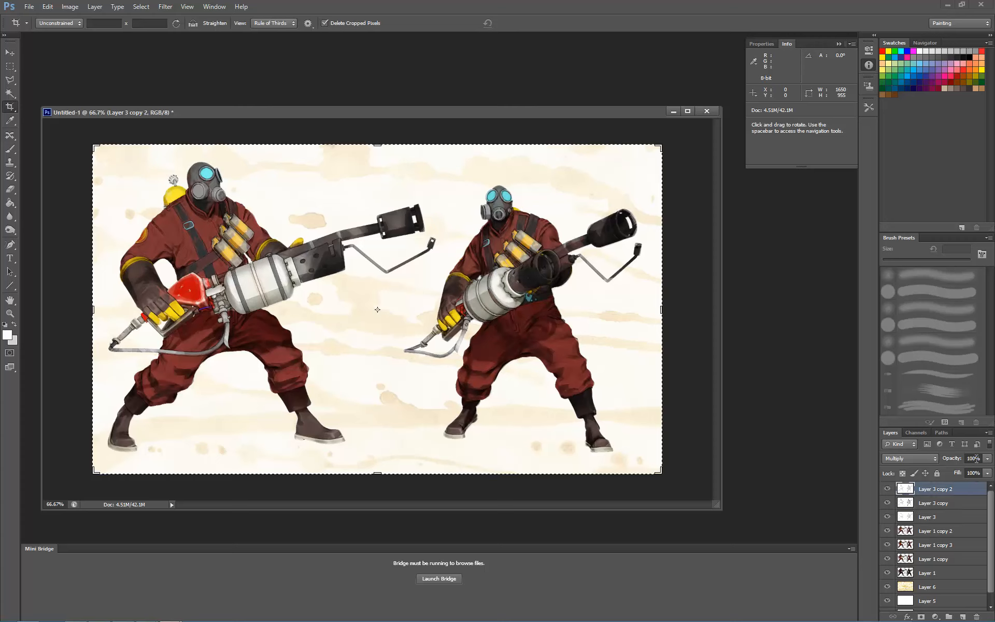
pyautogui.click(974, 458)
pyautogui.write('2')
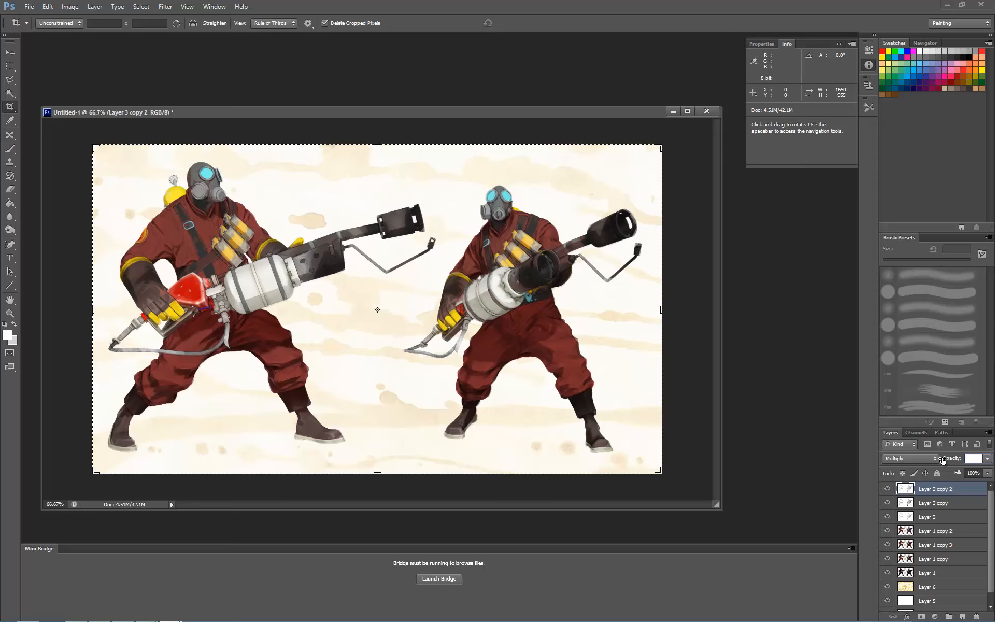
pyautogui.hotkey('ctrl', '+')
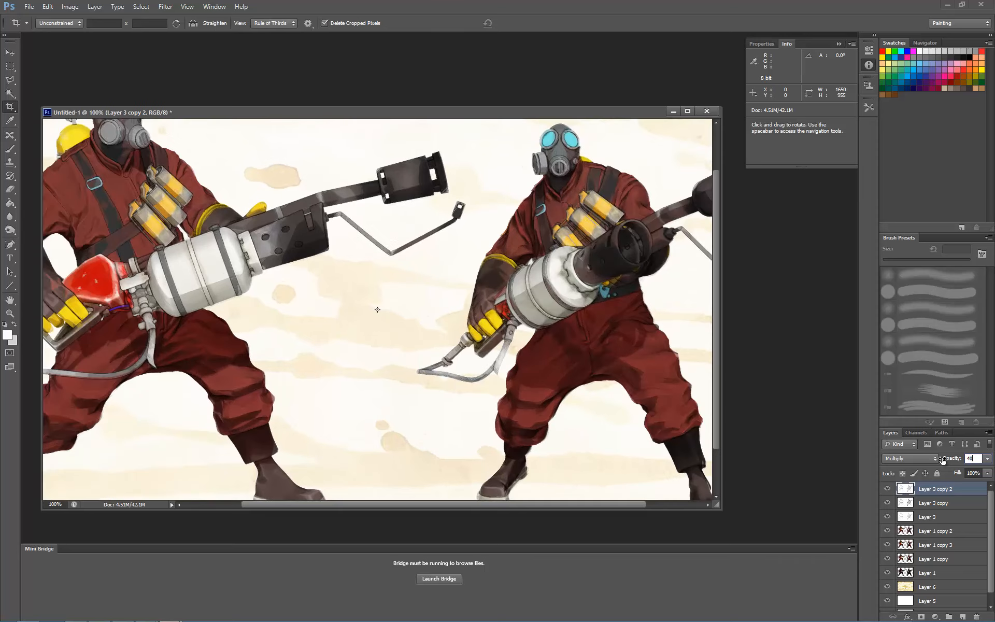
pyautogui.hotkey('ctrl', '-')
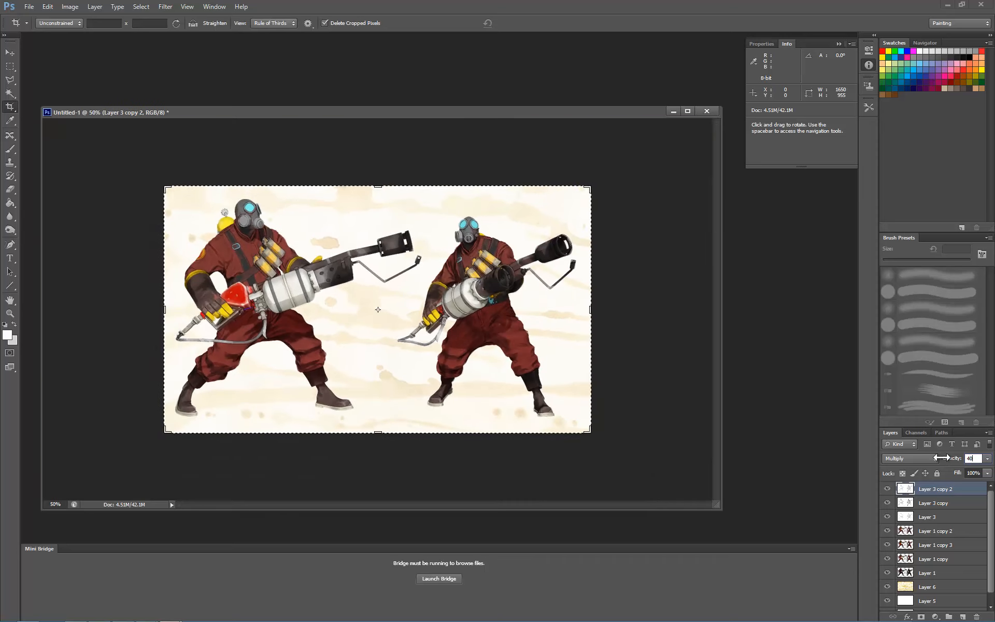
# - Shift the midtones of Layer 6 with Color Balance, setting Cyan/Red to -28 and Yellow/Blue to +85
pyautogui.click(929, 587)
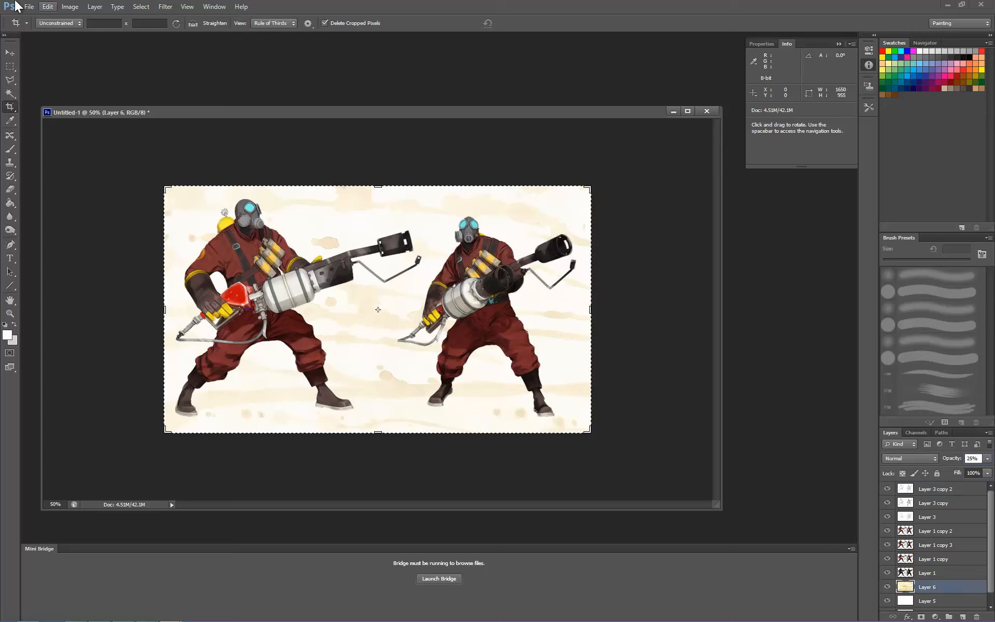
pyautogui.click(70, 6)
pyautogui.moveTo(125, 34)
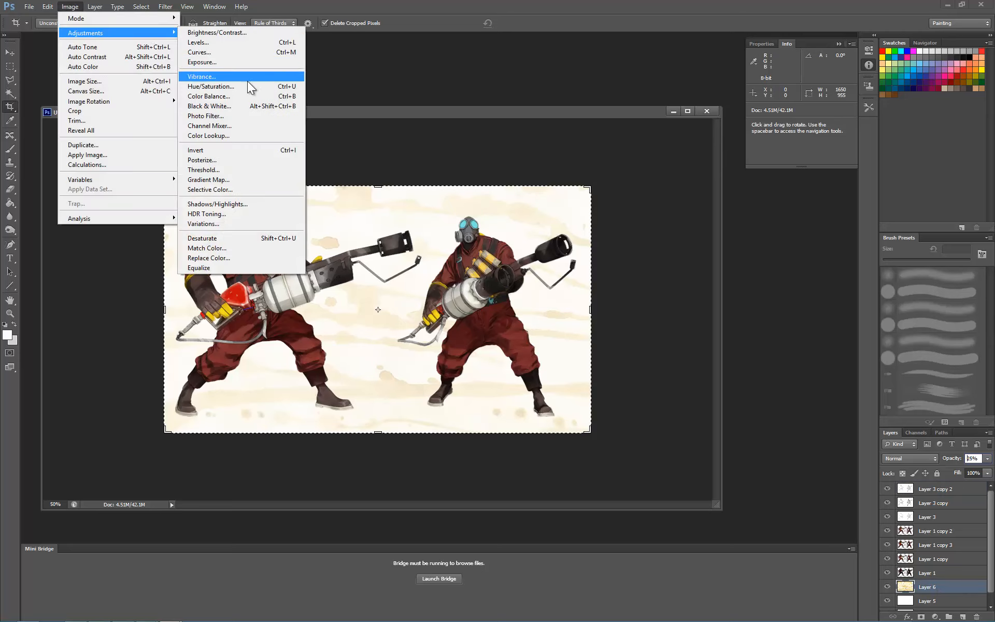
pyautogui.click(217, 97)
pyautogui.moveTo(791, 206); pyautogui.dragTo(835, 213)
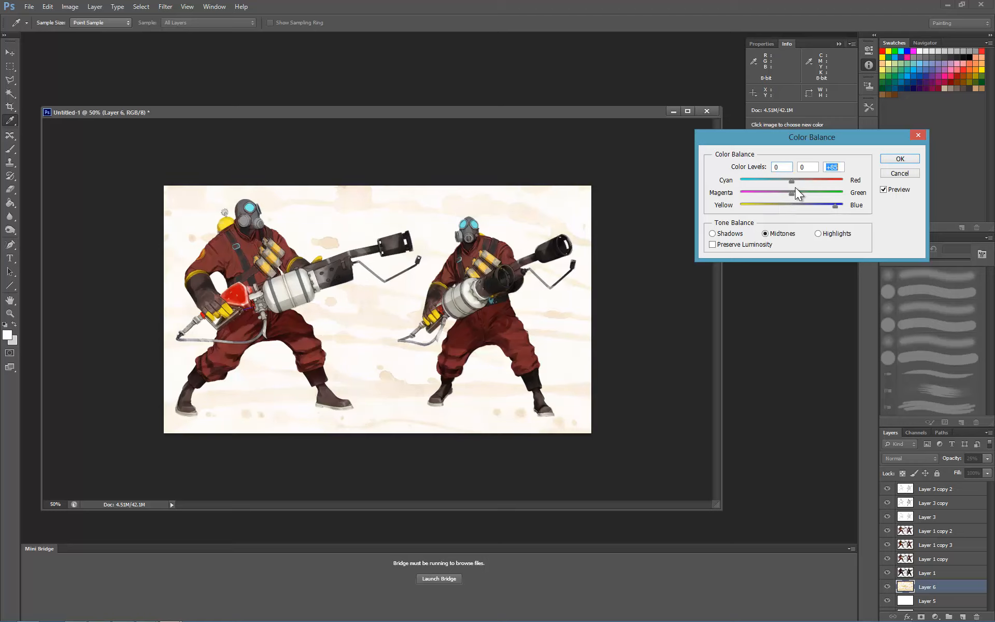
pyautogui.moveTo(791, 181); pyautogui.dragTo(778, 183)
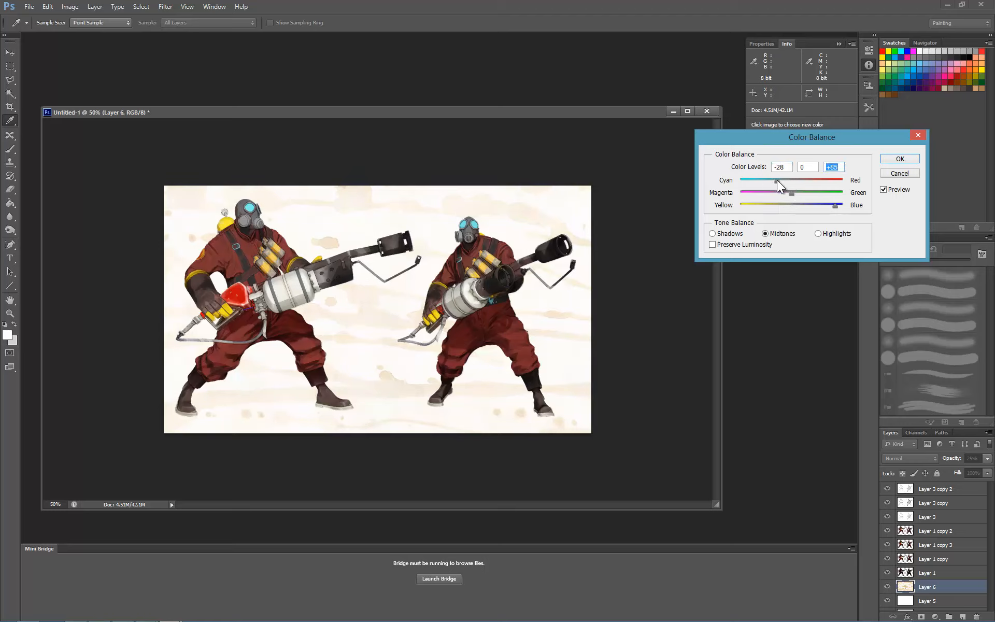
# - Shift the Color Balance highlights of Layer 6 towards blue and cyan, and apply the adjustment
pyautogui.click(819, 233)
pyautogui.click(828, 205)
pyautogui.moveTo(764, 179); pyautogui.dragTo(774, 179)
pyautogui.click(900, 160)
pyautogui.press('c')
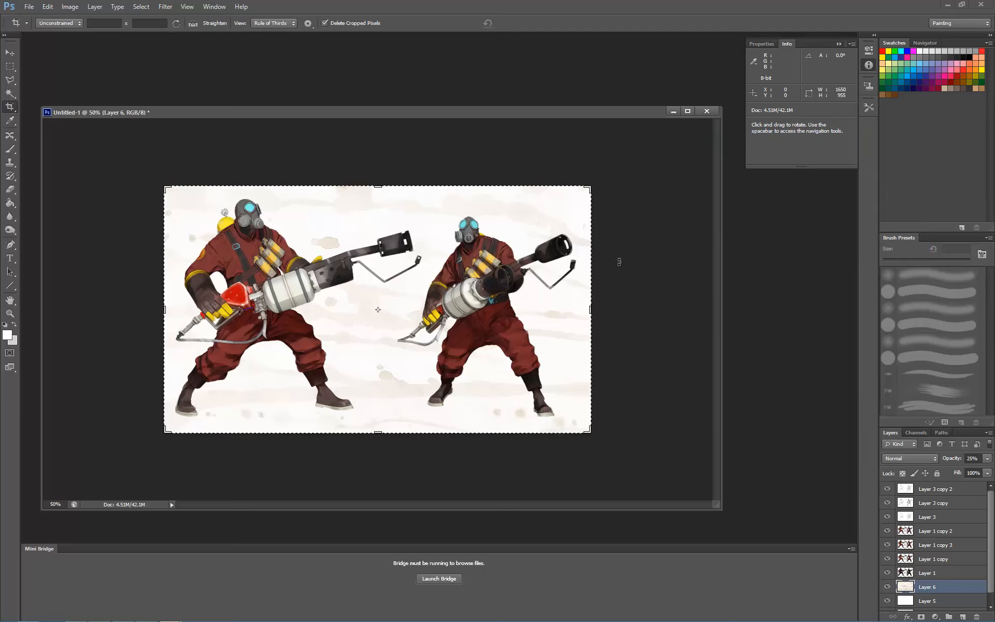
# - Enlarge the document window and examine the flattened image at 100% and 66.67% magnification
pyautogui.hotkey('ctrl', '+')
pyautogui.hotkey('ctrl', '+')
pyautogui.hotkey('ctrl', '-')
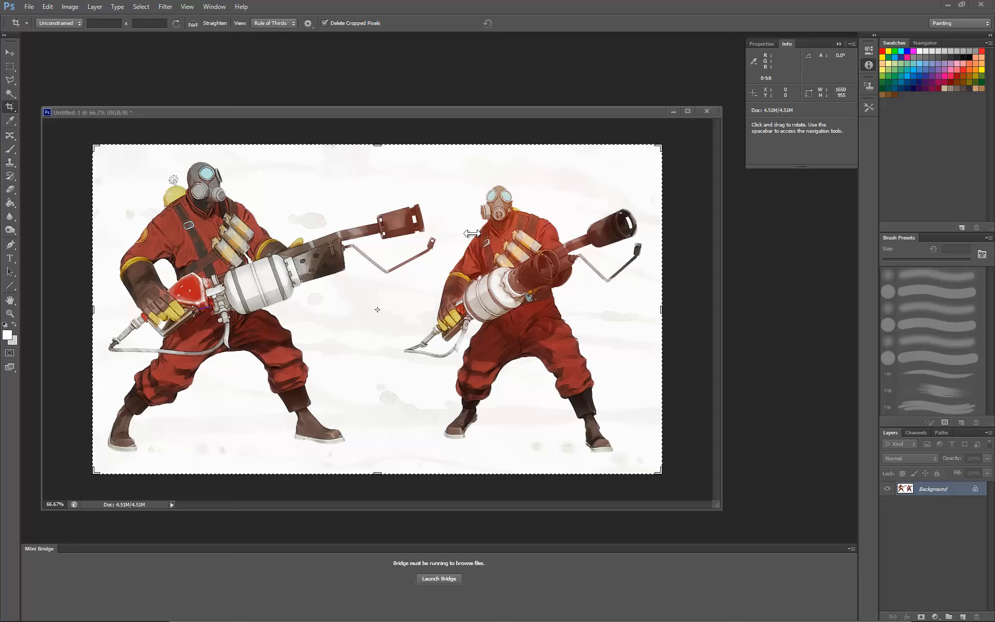
pyautogui.moveTo(498, 112); pyautogui.dragTo(512, 91)
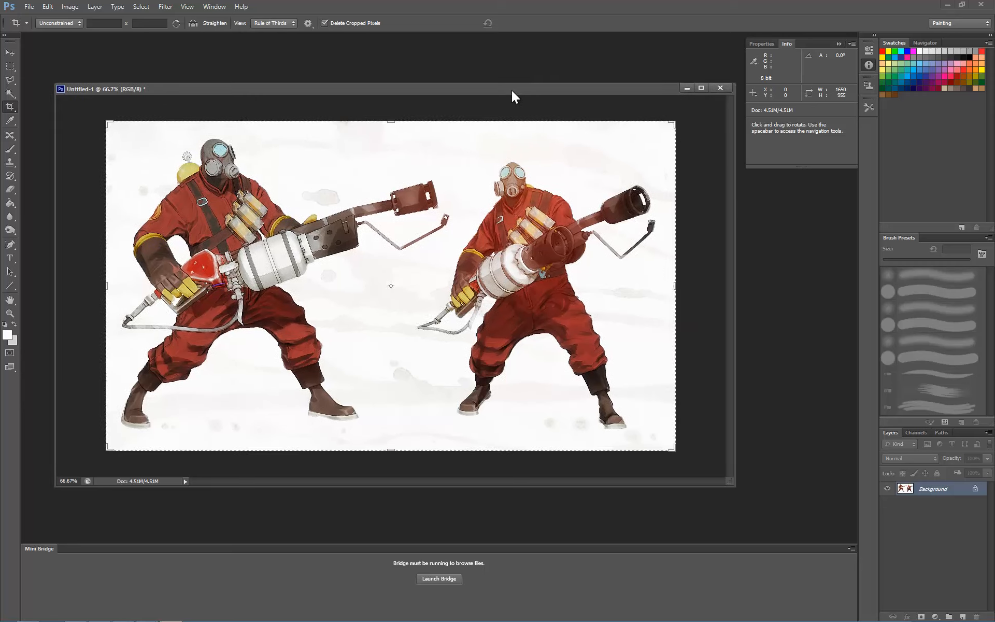
pyautogui.hotkey('ctrl', '1')
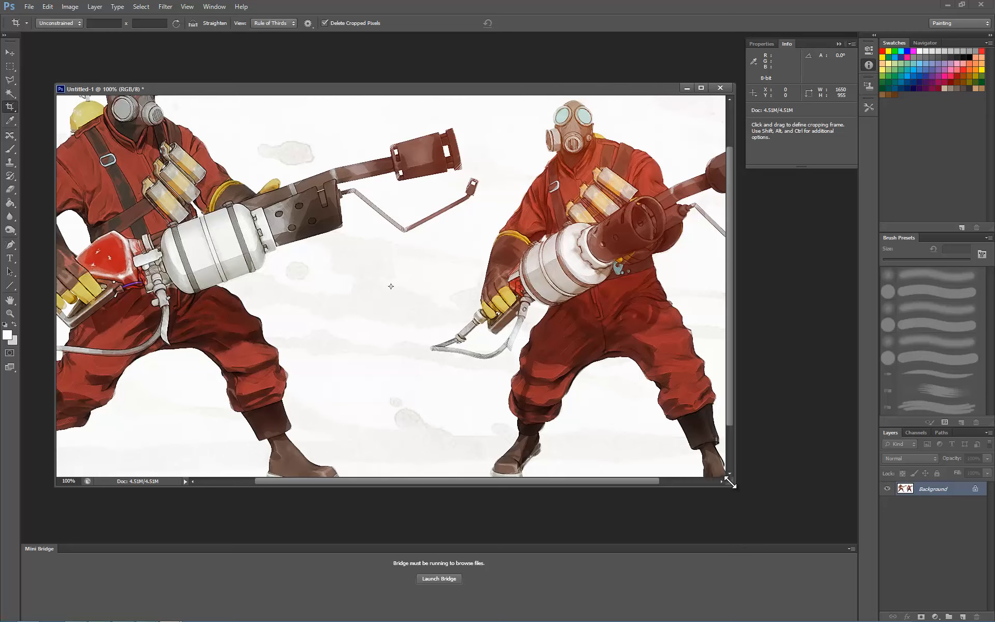
pyautogui.moveTo(731, 487); pyautogui.dragTo(779, 562)
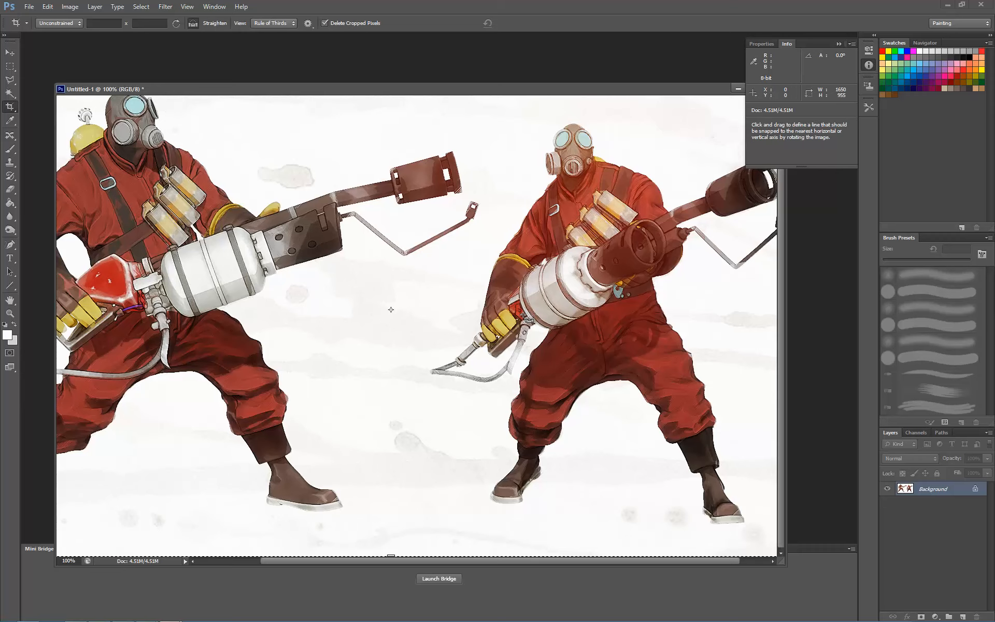
pyautogui.hotkey('ctrl', '-')
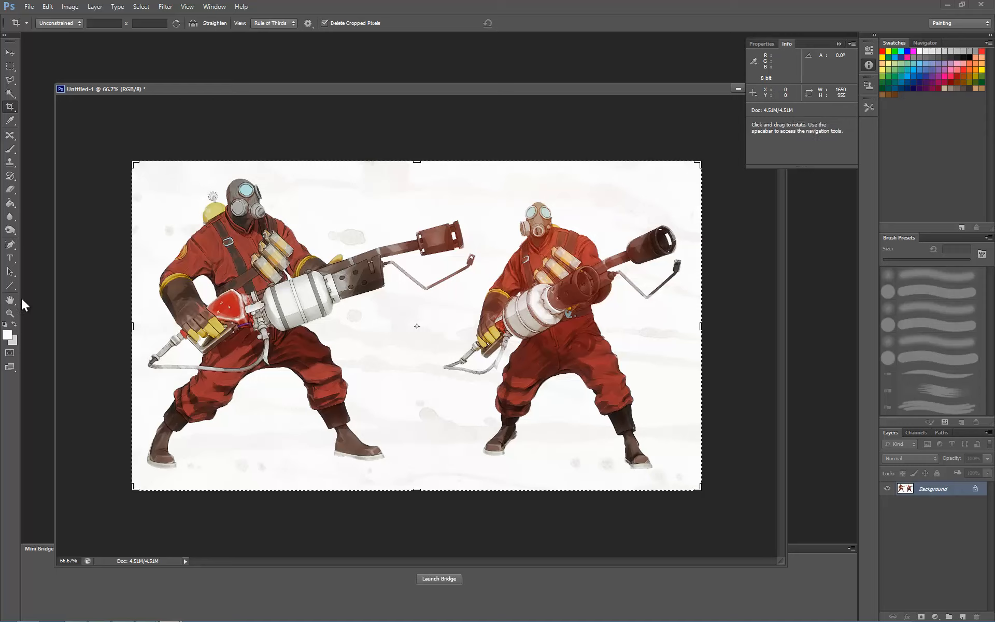
# - Add a one-line credit naming the modeller and the rendering artist in 15 px Hobo Std at the image's lower right corner
pyautogui.click(9, 259)
pyautogui.click(407, 483)
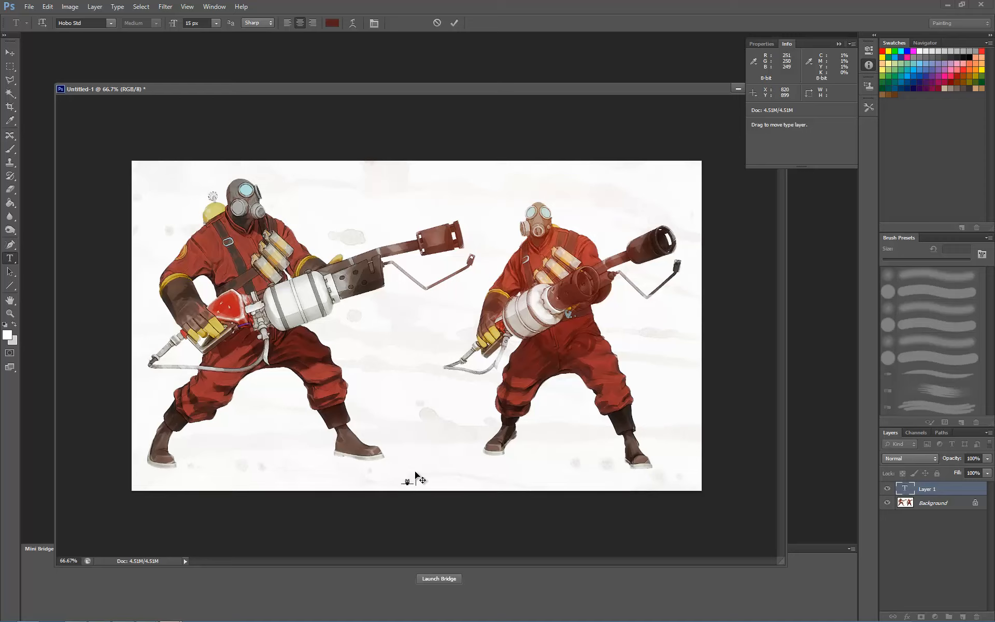
pyautogui.write('MODEL BY C')
pyautogui.write('LIVIER COUSTON / RENDERING BY CHRISTOPHE DESSE')
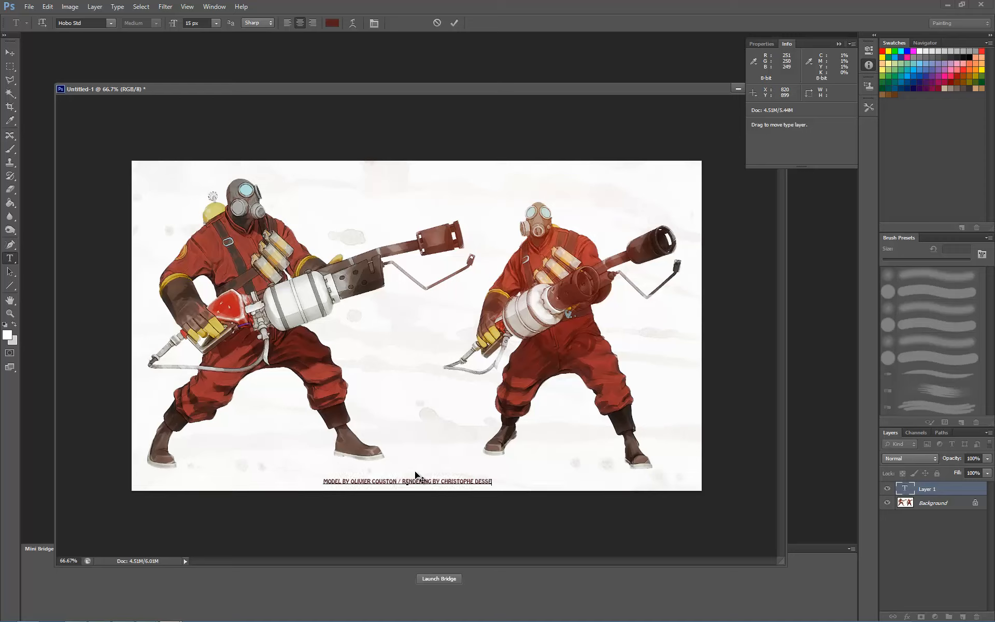
pyautogui.moveTo(532, 485); pyautogui.dragTo(726, 484)
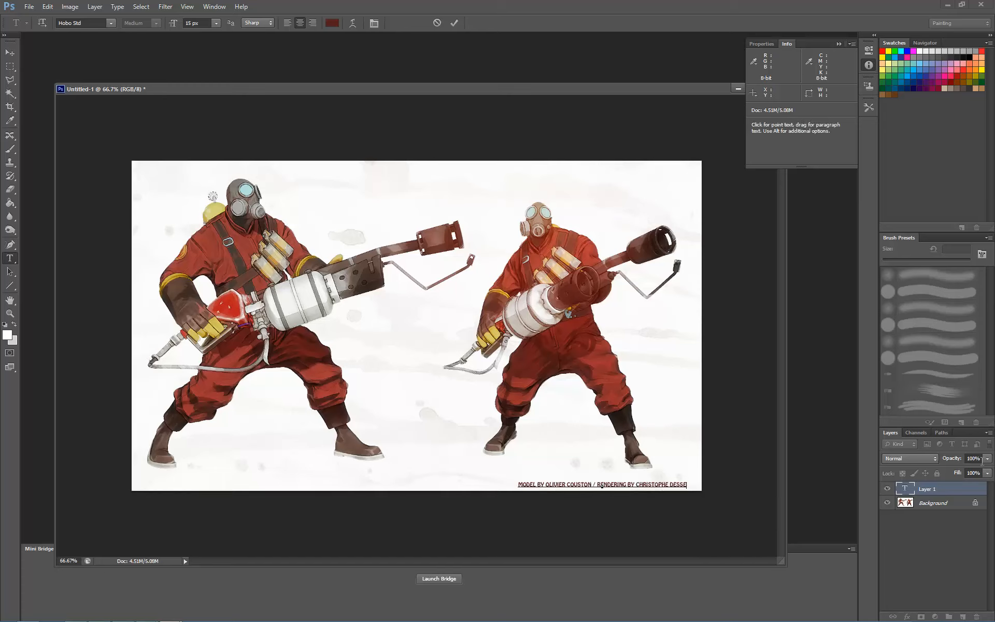
# - Set the opacity of the credit text layer to 30% and merge it into the Background
pyautogui.click(976, 459)
pyautogui.write('30')
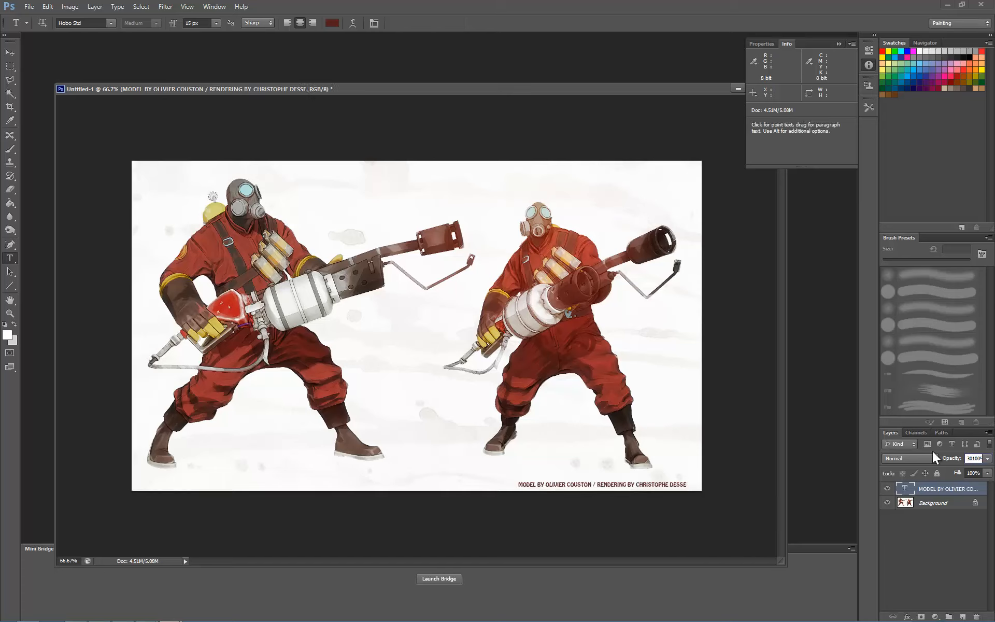
pyautogui.press('Delete')
pyautogui.press('Delete')
pyautogui.press('Delete')
pyautogui.press('Delete')
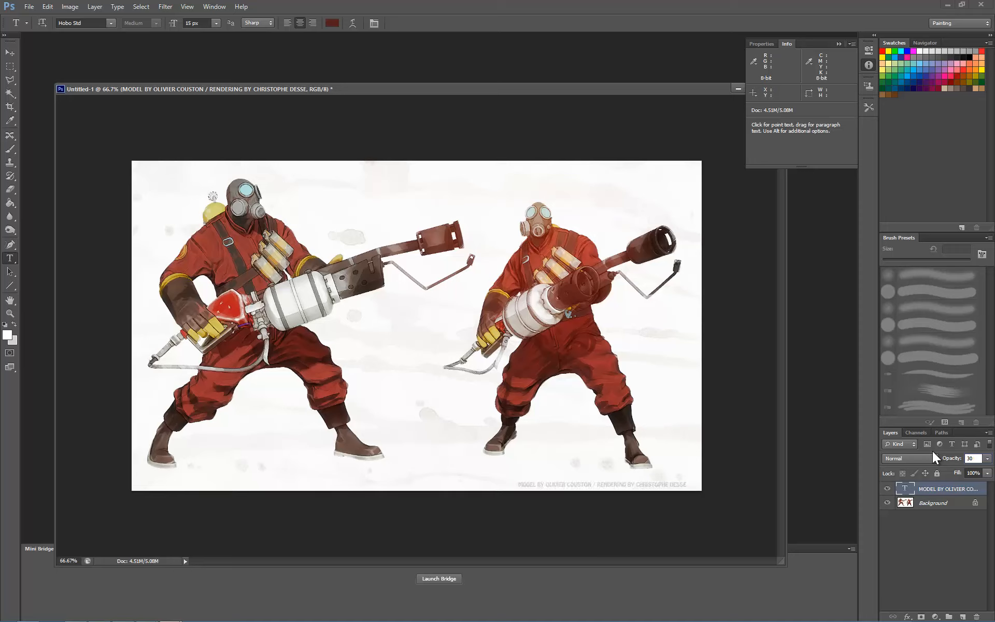
pyautogui.press('Return')
pyautogui.hotkey('ctrl', 'e')
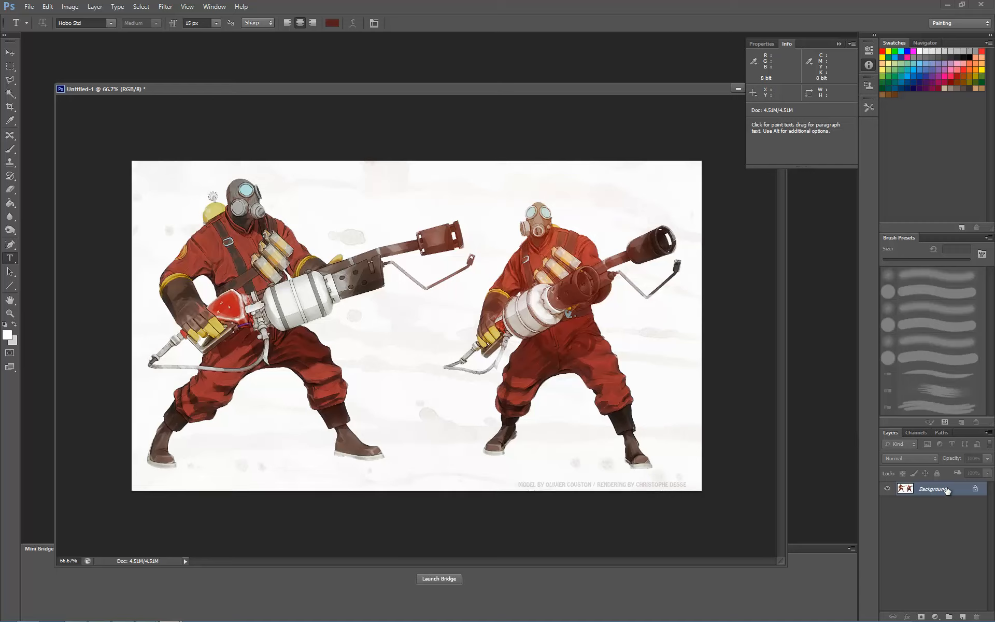
# - Duplicate the Background and set custom Lens Correction fringes on the copy: Red/Cyan -69.05, Green/Magenta +54.76, Blue/Yellow -22.22
pyautogui.moveTo(947, 490); pyautogui.dragTo(964, 614)
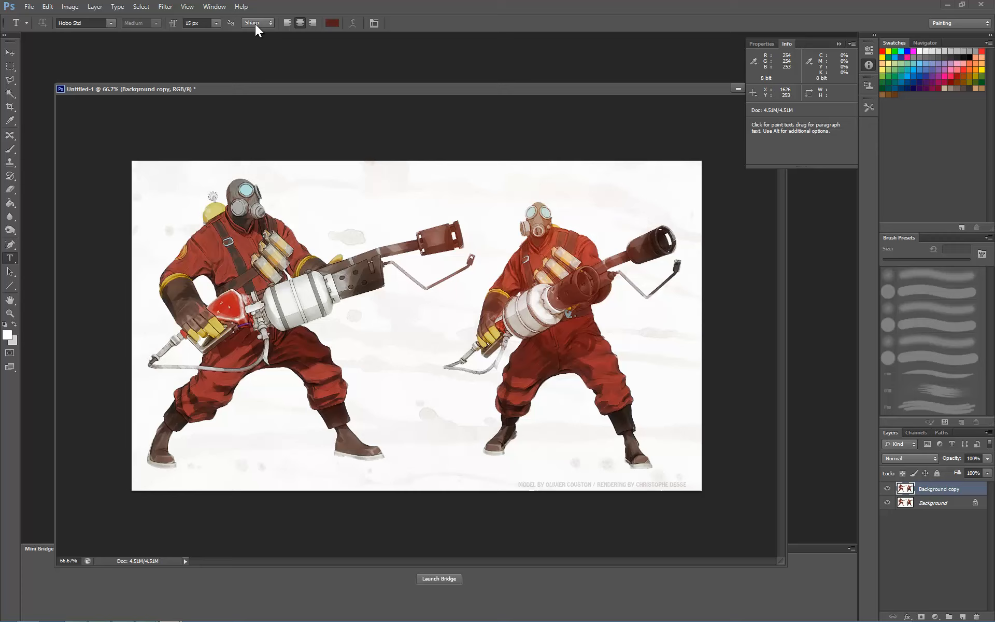
pyautogui.click(165, 6)
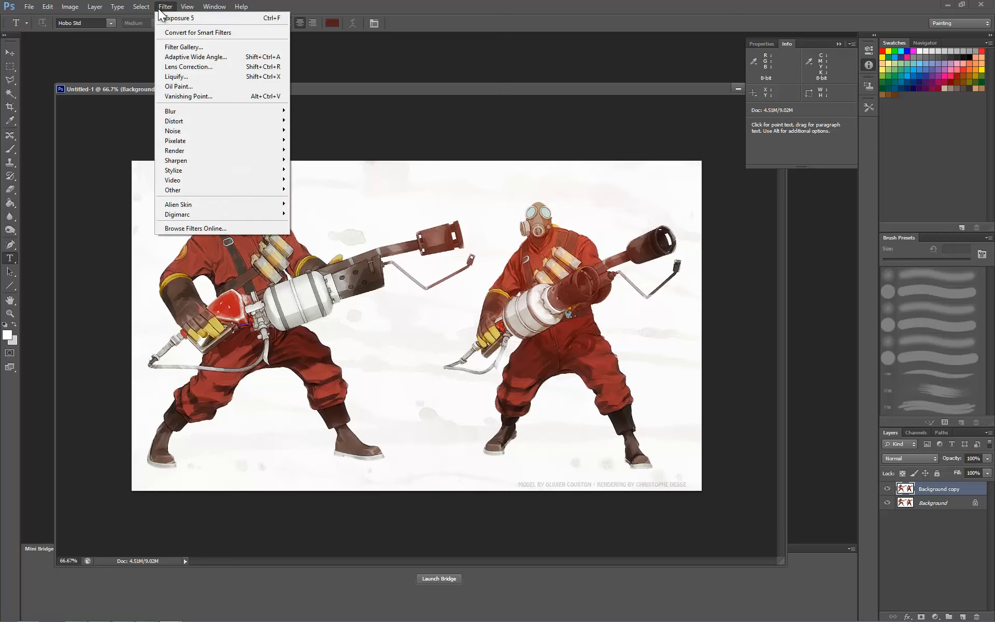
pyautogui.click(206, 67)
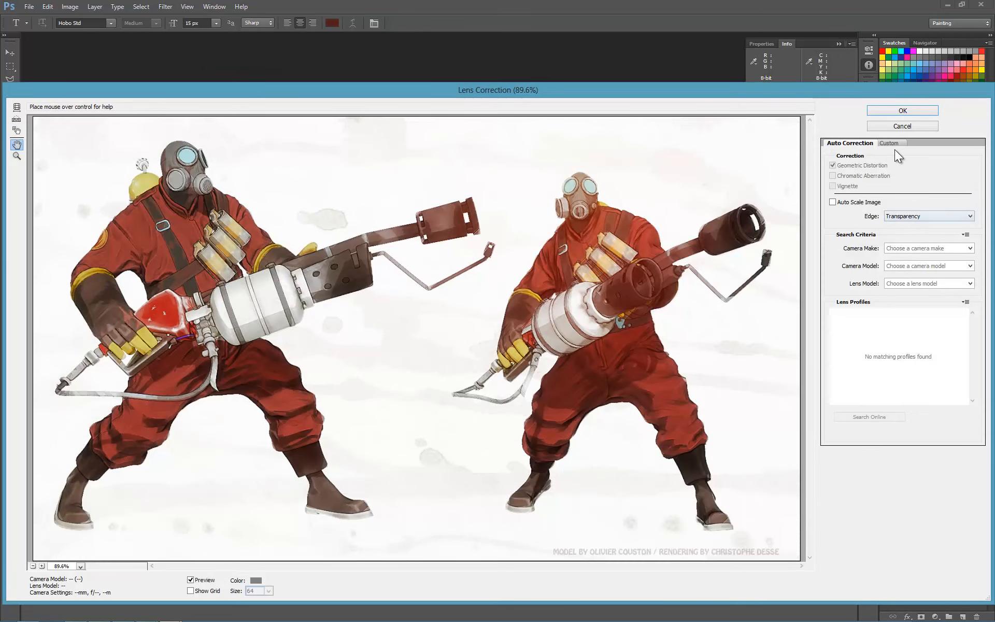
pyautogui.click(892, 143)
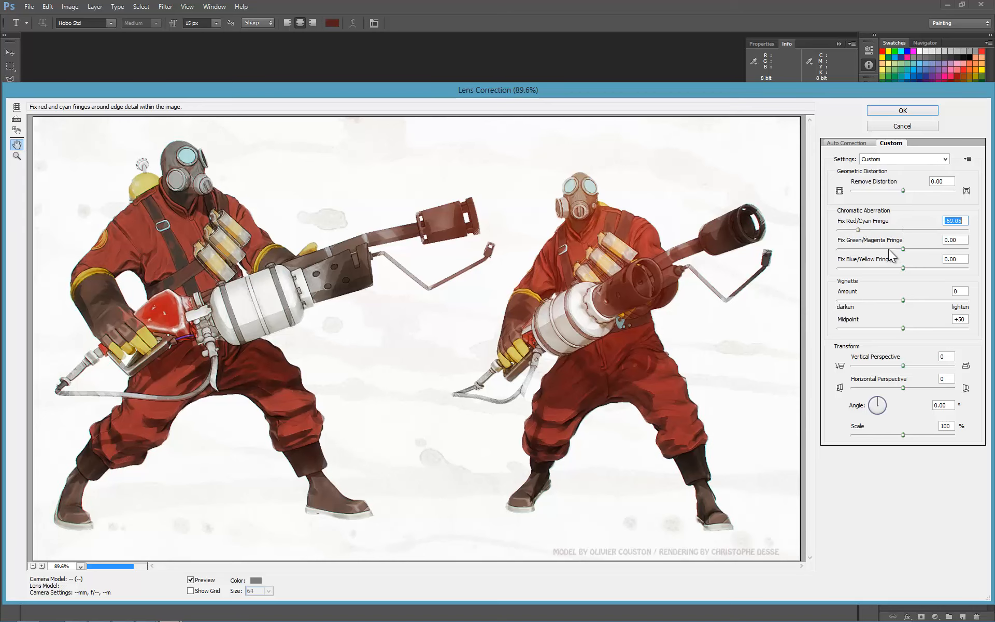
pyautogui.moveTo(902, 248)
pyautogui.mouseDown()
pyautogui.moveTo(938, 248)
pyautogui.moveTo(888, 263)
pyautogui.mouseUp()
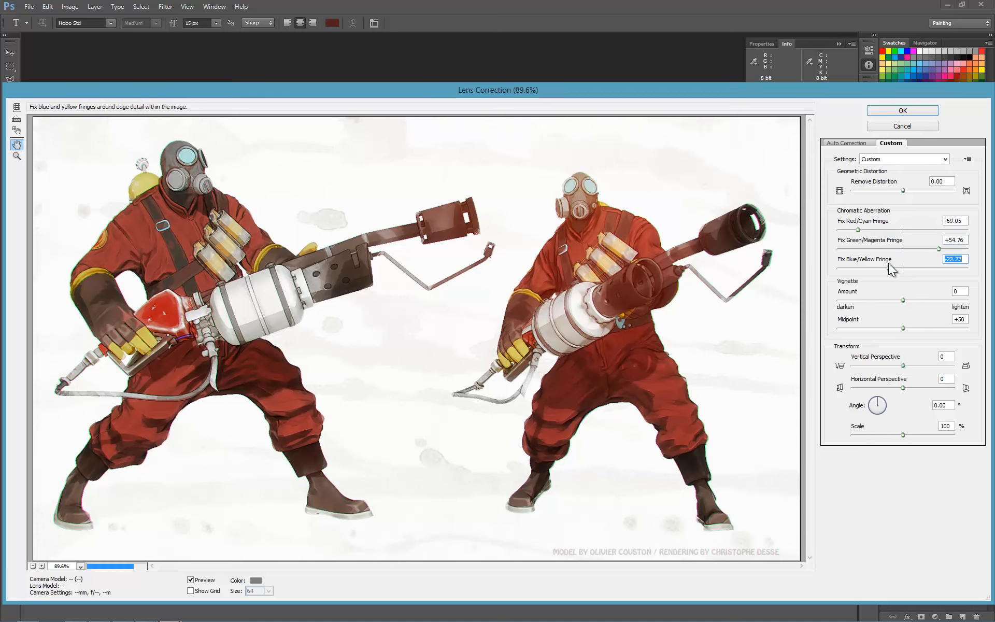
# - Add a dark vignette with amount -40 and midpoint +30, and apply the Lens Correction
pyautogui.moveTo(885, 303); pyautogui.dragTo(878, 327)
pyautogui.click(876, 300)
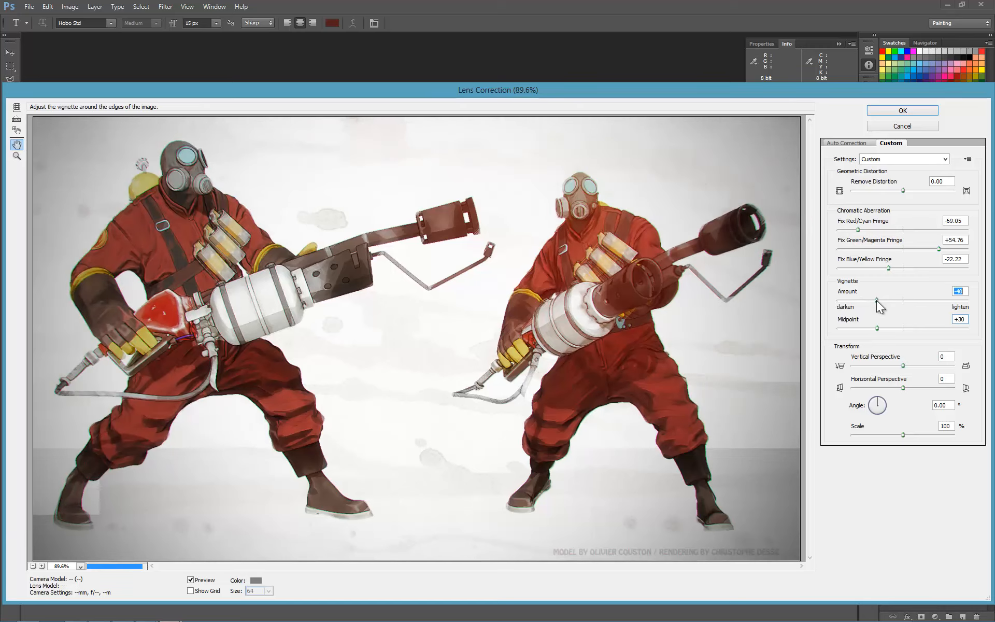
pyautogui.click(909, 113)
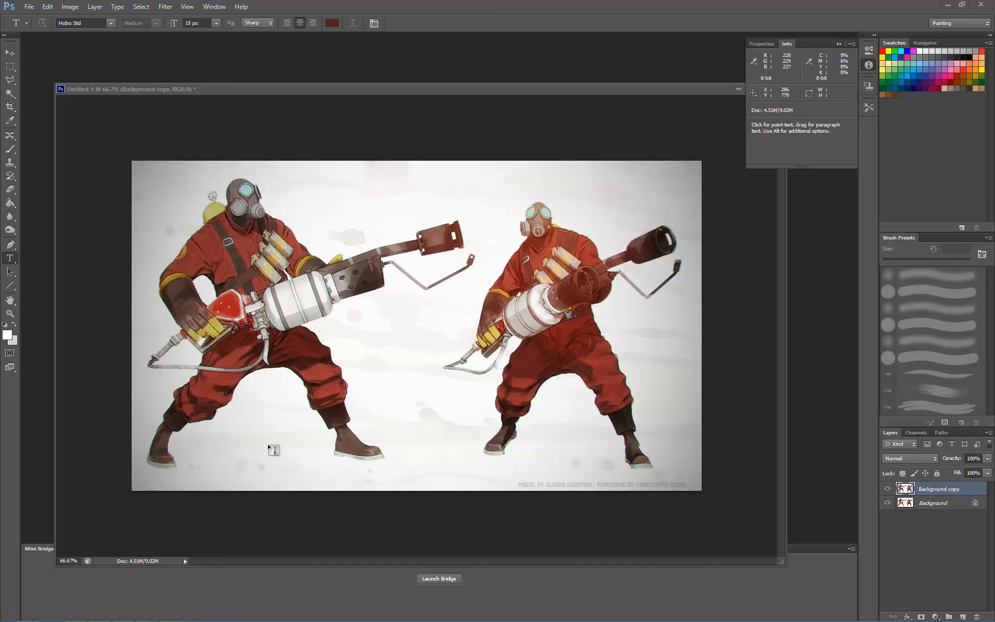
# - Switch to Chrome, search Google Images for LENS DIRT and open the blue bokeh image m83i.png at full size
pyautogui.click(427, 621)
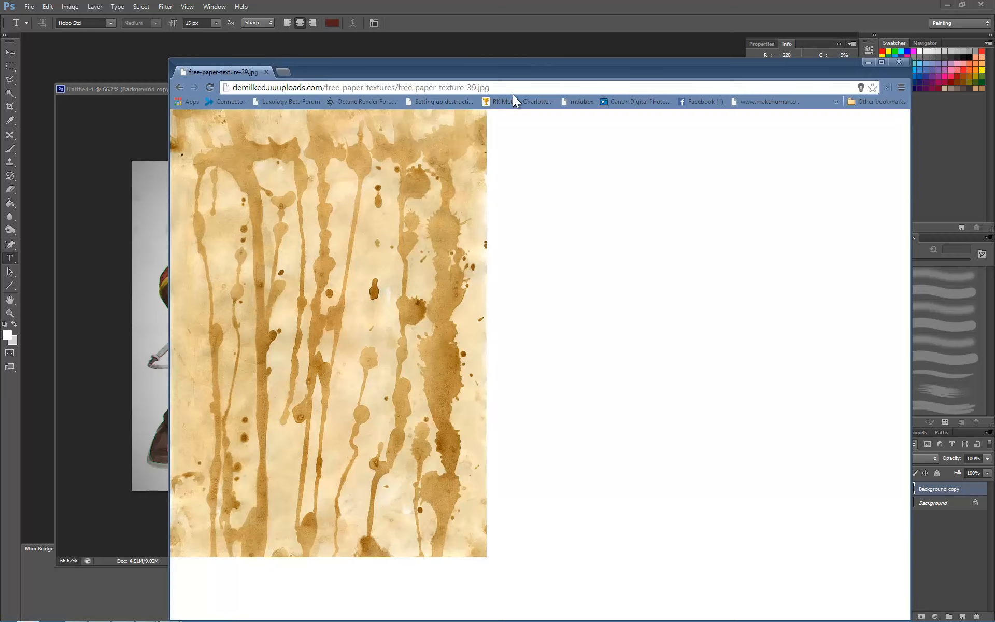
pyautogui.moveTo(510, 88); pyautogui.dragTo(26, 60)
pyautogui.write('LENS DIRT')
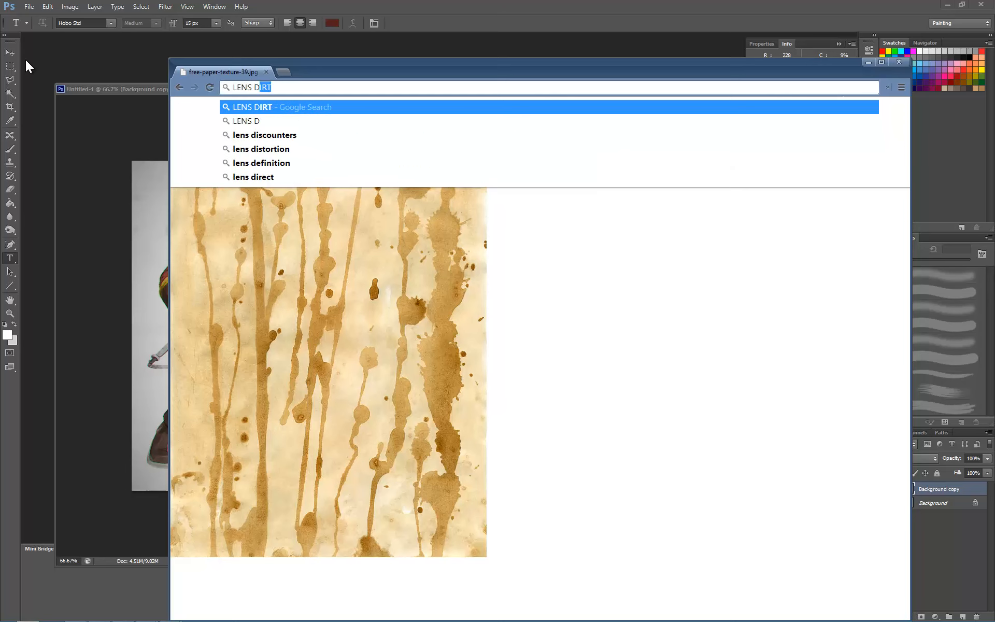
pyautogui.press('Return')
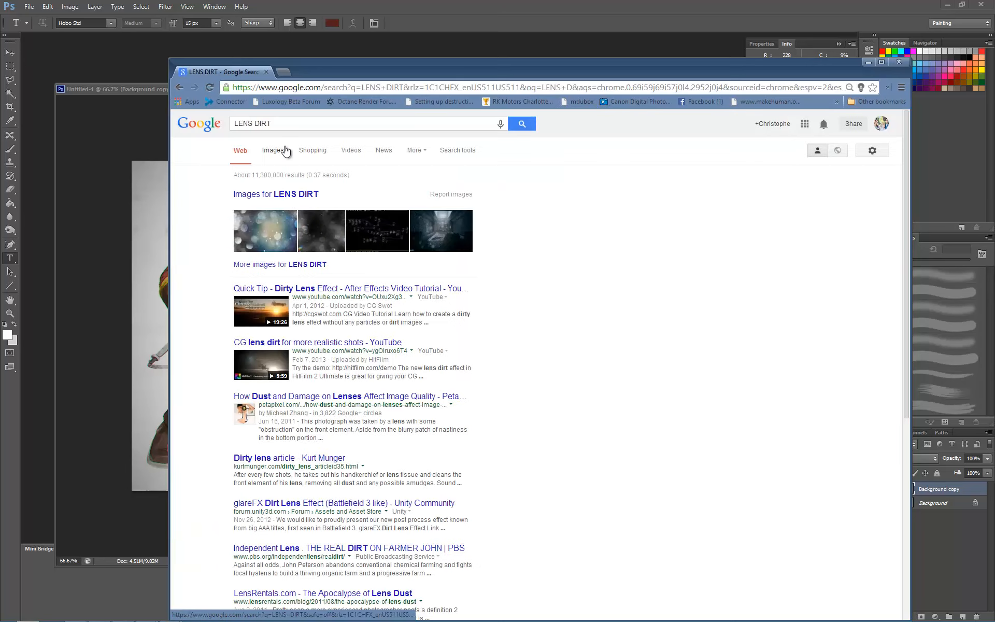
pyautogui.click(280, 153)
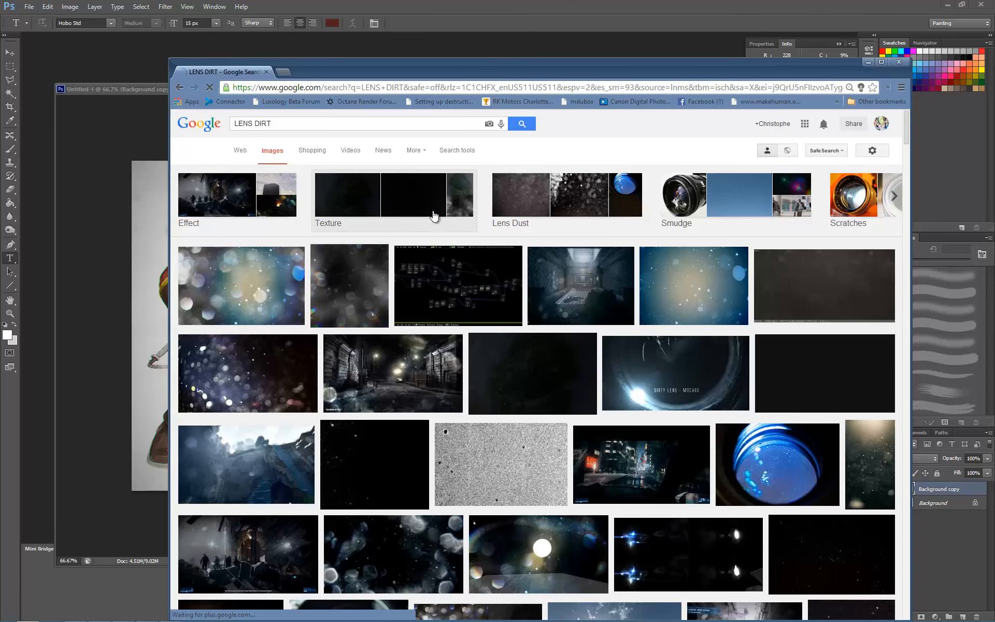
pyautogui.click(296, 357)
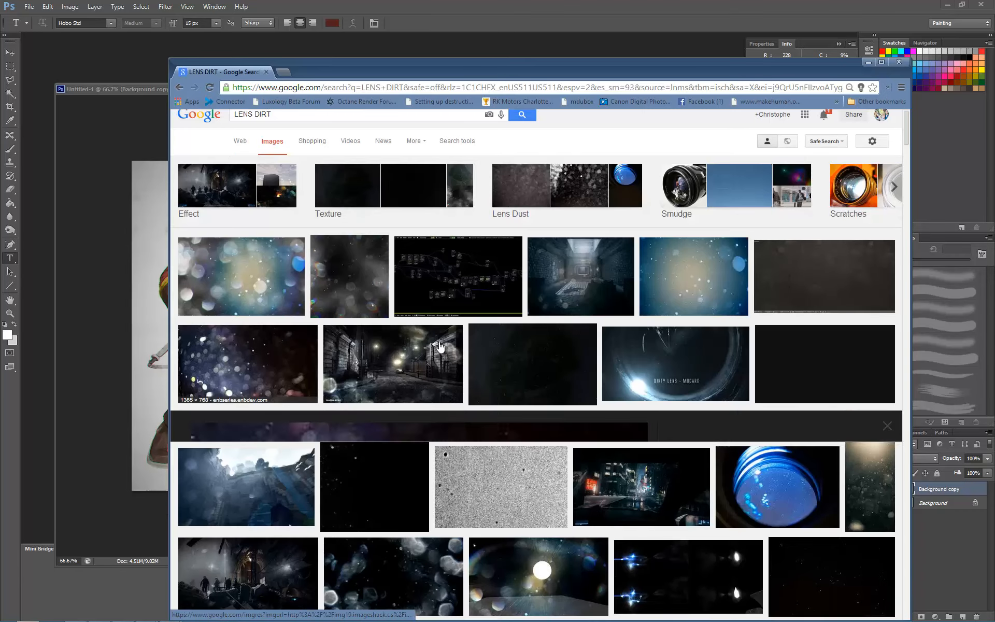
pyautogui.click(725, 378)
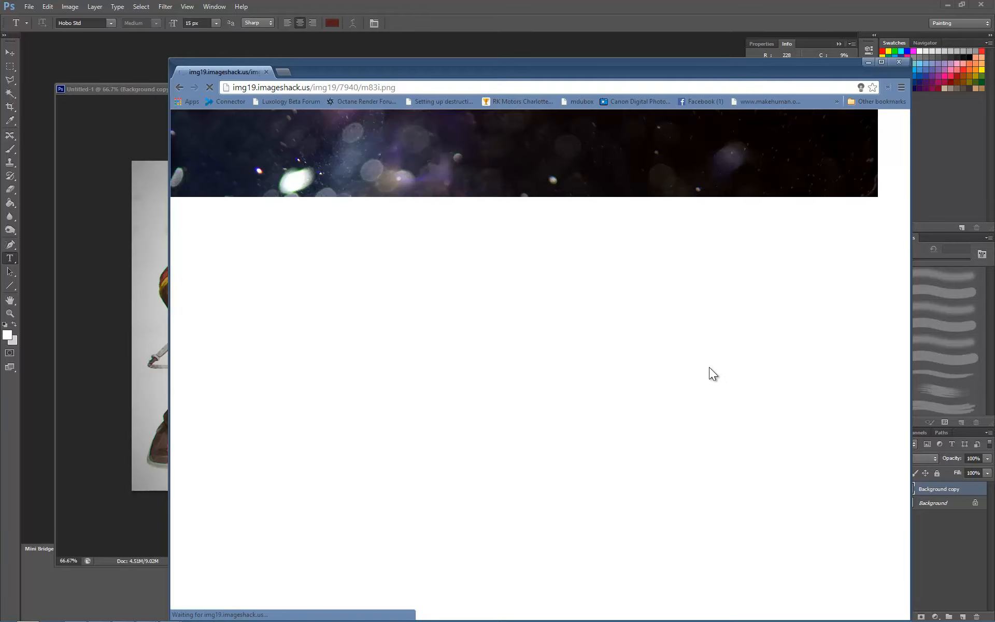
# - Copy the lens dirt image from the browser and paste it as a new layer above Background copy in Photoshop
pyautogui.rightClick(449, 216)
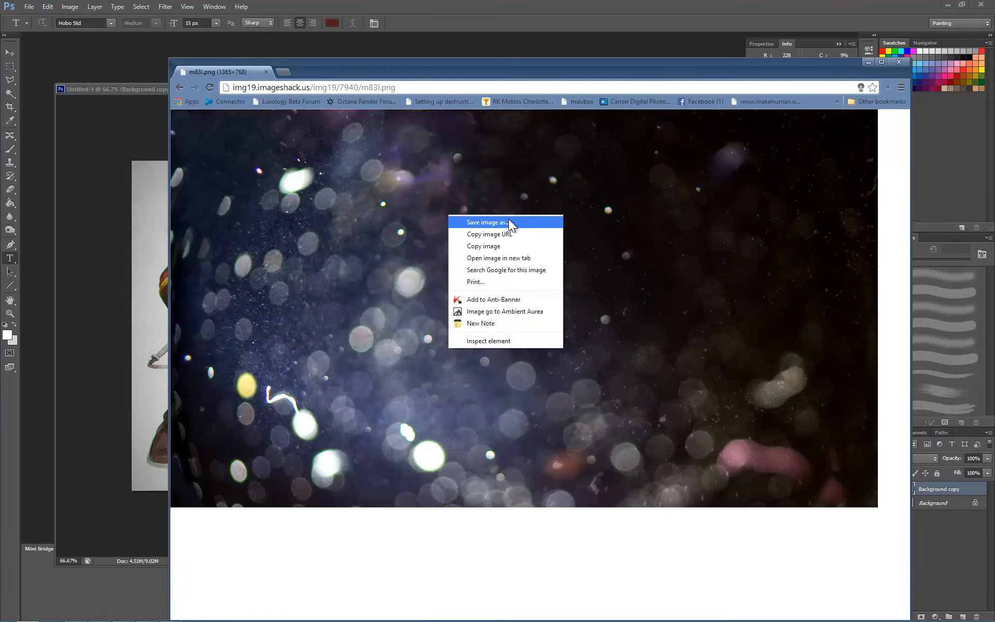
pyautogui.click(498, 245)
pyautogui.click(136, 262)
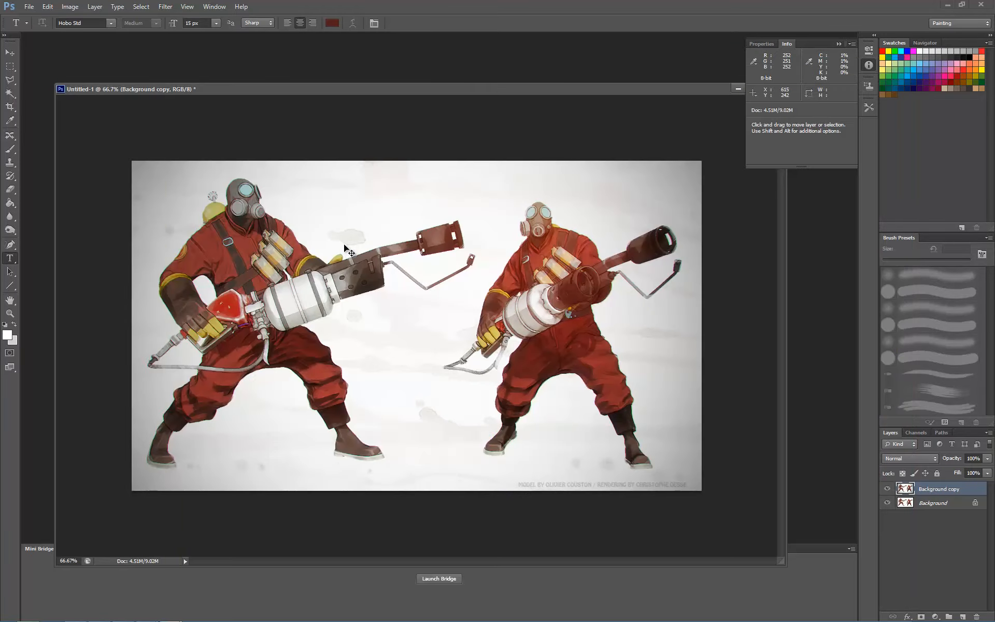
pyautogui.hotkey('ctrl', 'v')
# - Enlarge the pasted lens dirt layer proportionally with Free Transform to about 135% so it covers the whole canvas
pyautogui.click(10, 66)
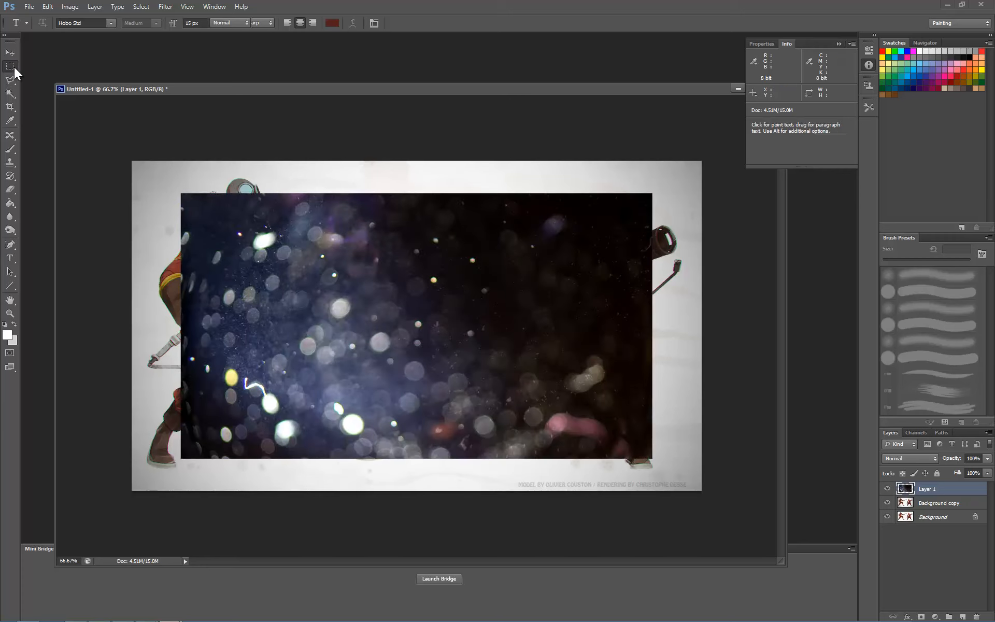
pyautogui.rightClick(393, 339)
pyautogui.click(445, 429)
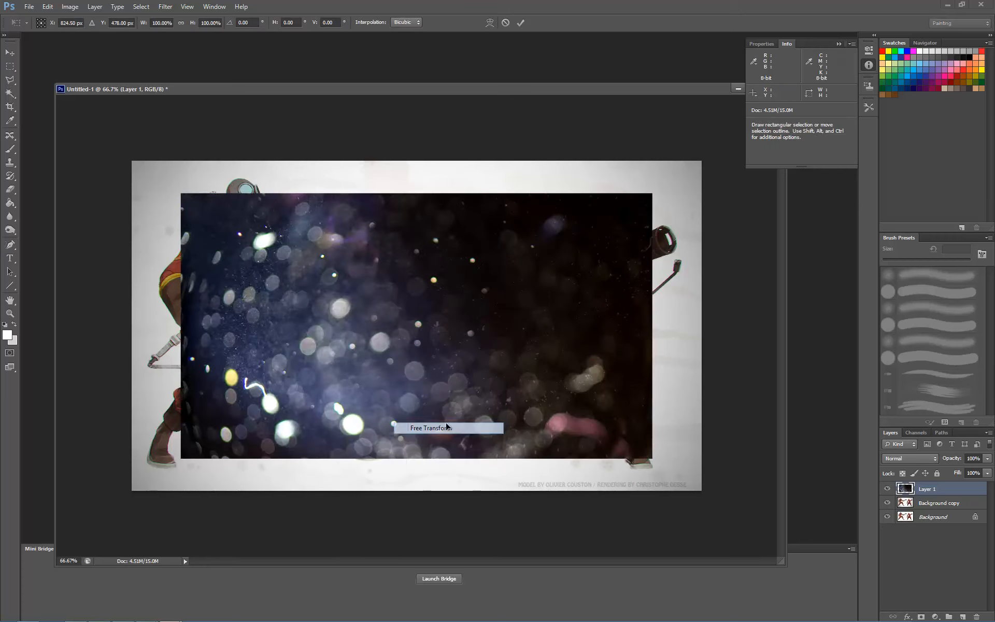
pyautogui.moveTo(181, 193); pyautogui.dragTo(98, 136)
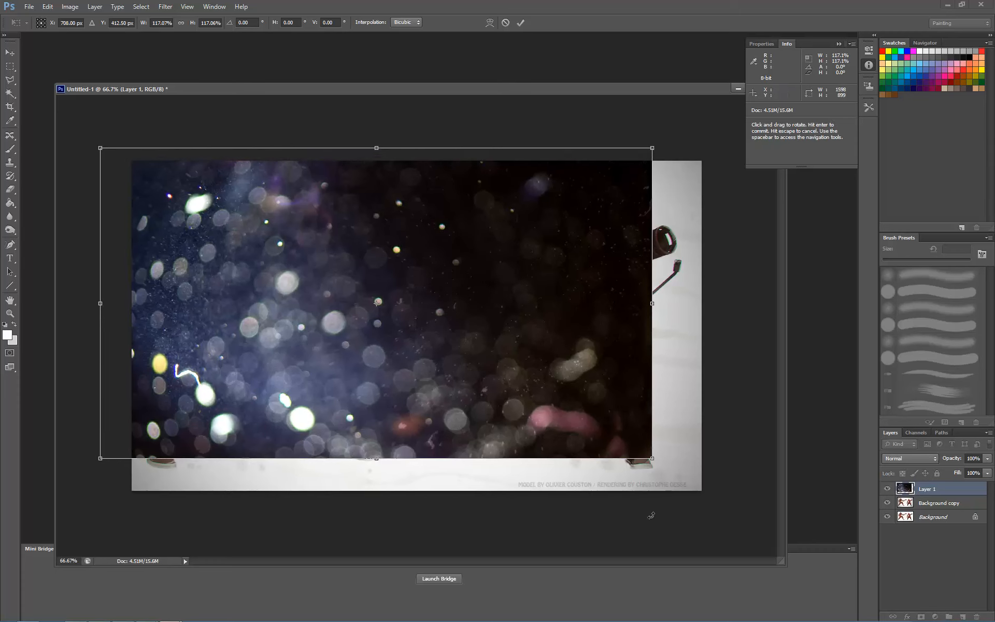
pyautogui.moveTo(652, 459); pyautogui.dragTo(736, 505)
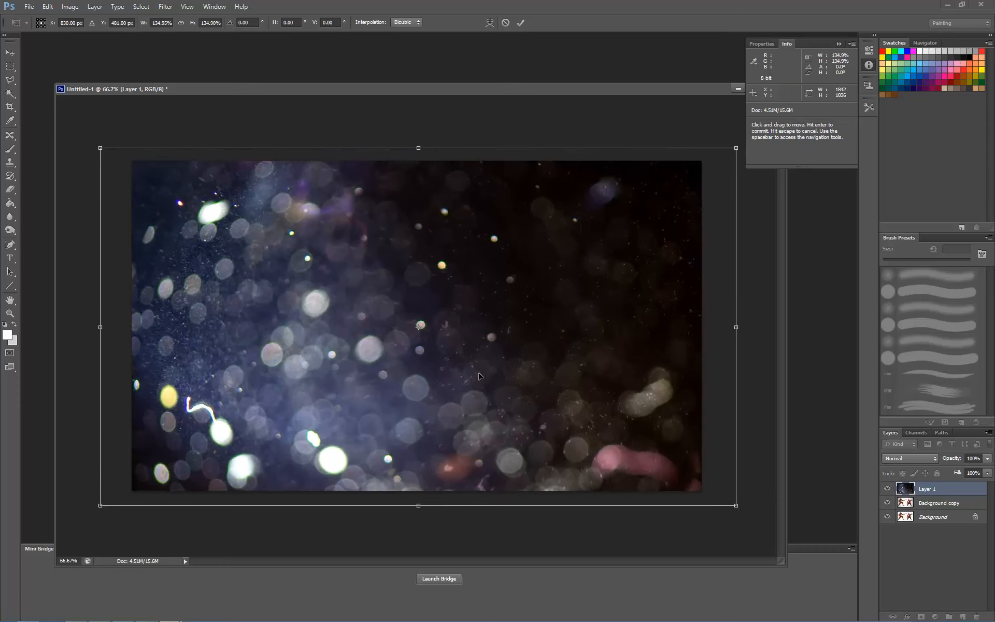
pyautogui.press('Return')
# - Blend the lens dirt layer over the artwork in Screen mode at 20% opacity and inspect it at 100% zoom
pyautogui.click(894, 458)
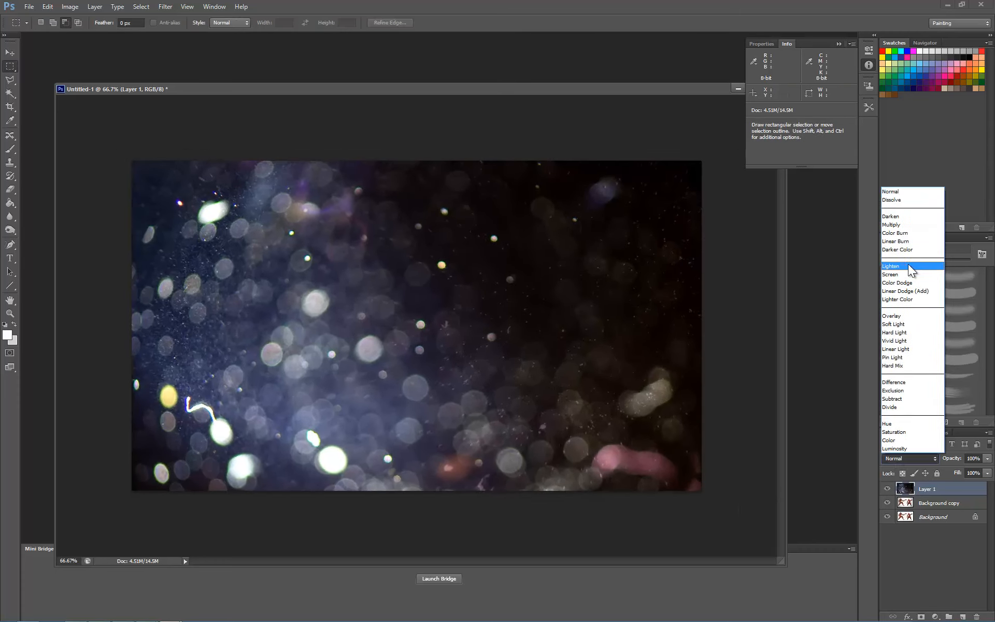
pyautogui.click(903, 266)
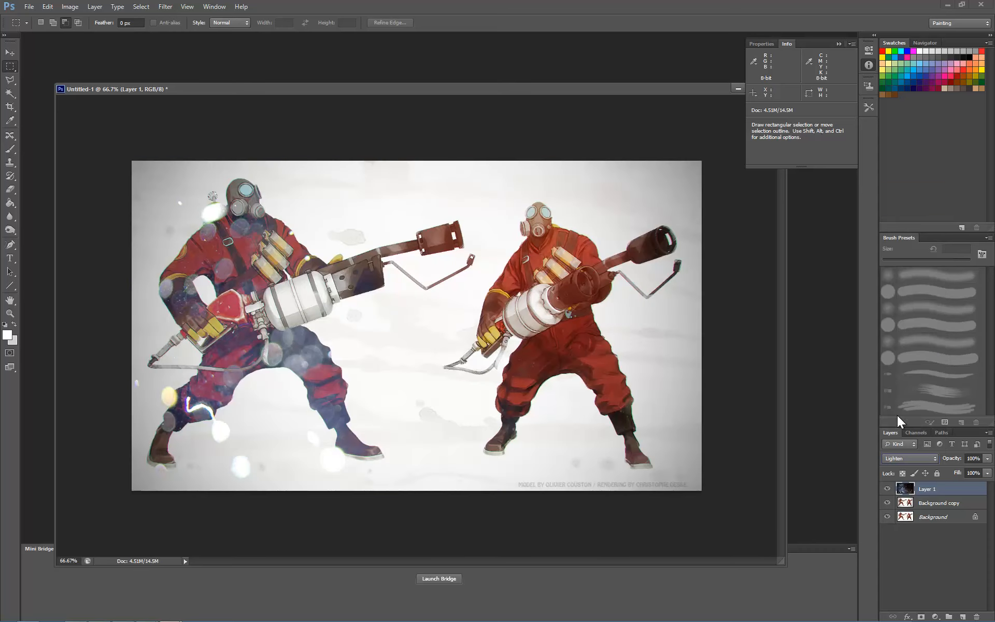
pyautogui.click(913, 458)
pyautogui.click(894, 274)
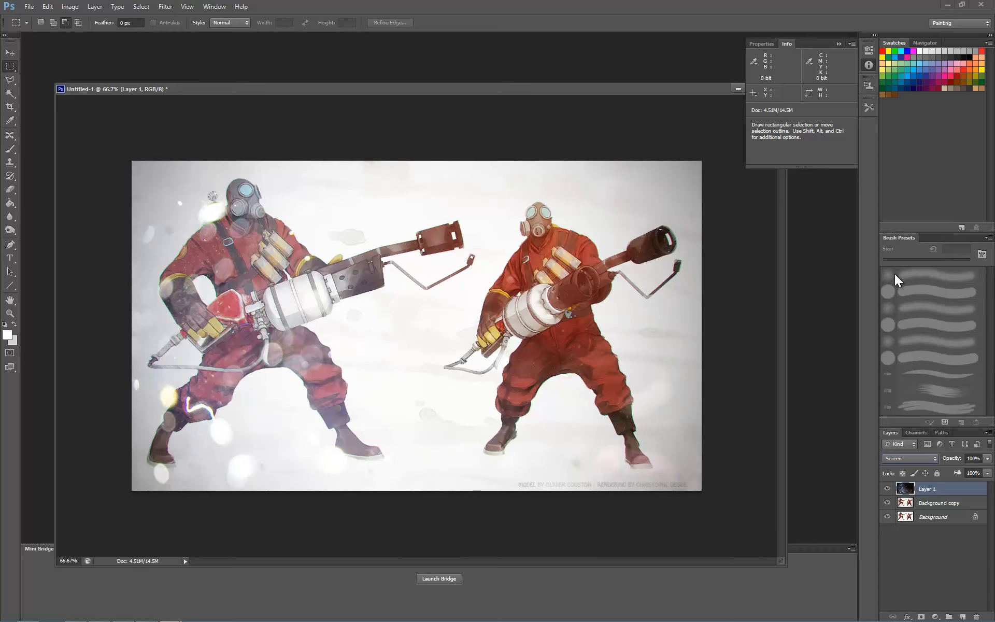
pyautogui.moveTo(976, 459); pyautogui.dragTo(937, 459)
pyautogui.press('BackSpace')
pyautogui.write('20')
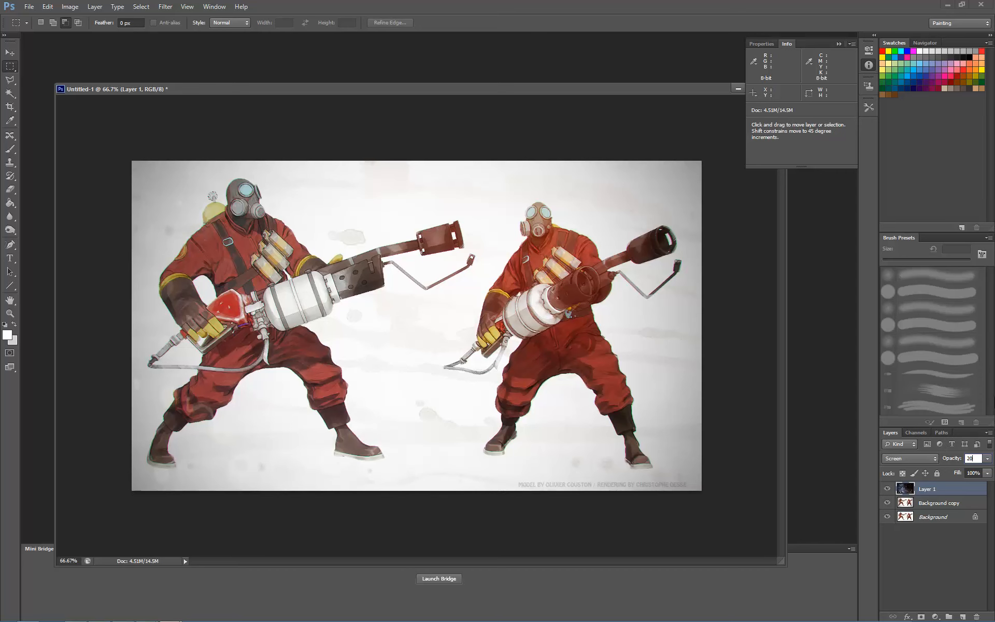
pyautogui.hotkey('ctrl', '1')
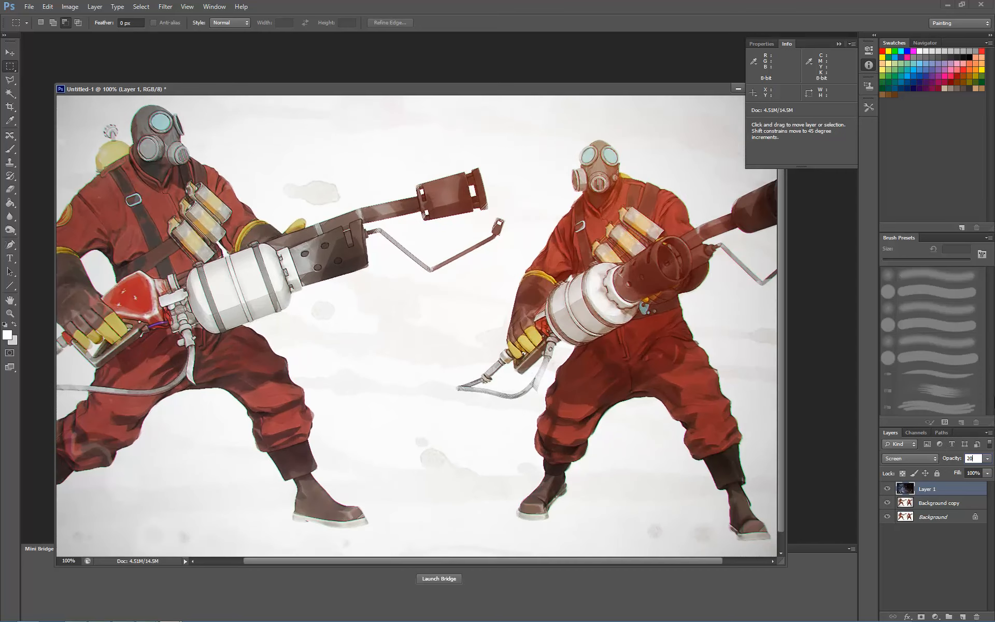
pyautogui.hotkey('ctrl', '-')
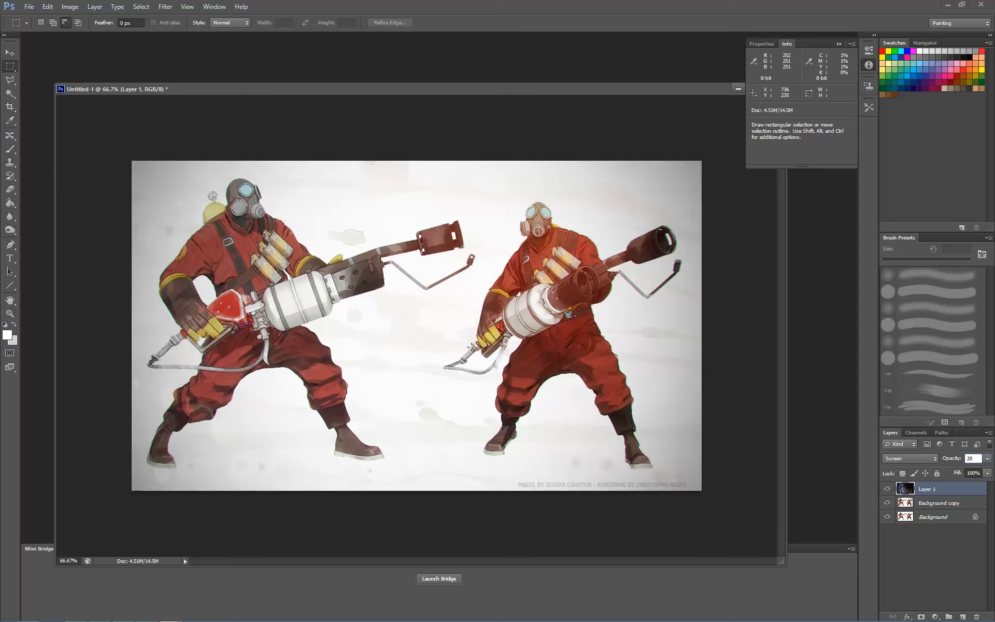
pyautogui.hotkey('ctrl', '1')
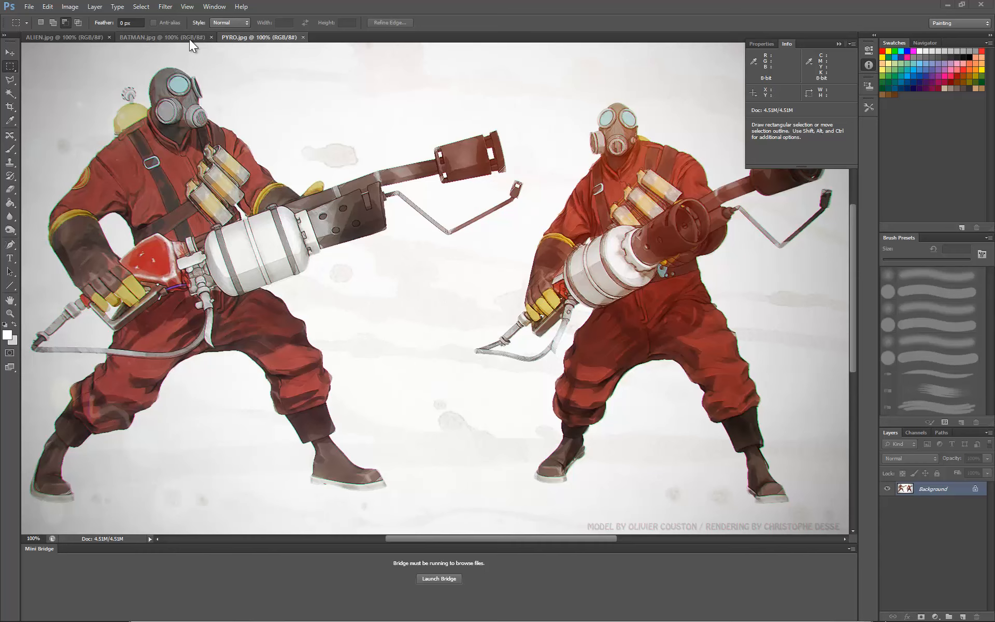
# - Examine the upper busts in the finished BATMAN.jpg example image
pyautogui.click(133, 39)
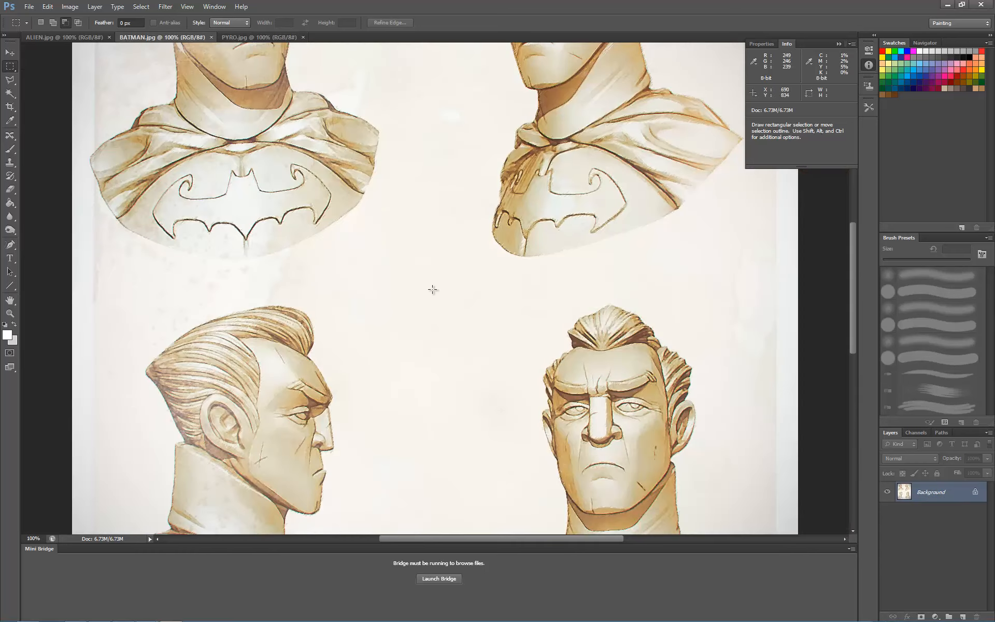
pyautogui.scroll(5, 526, 265)
pyautogui.scroll(2, 544, 279)
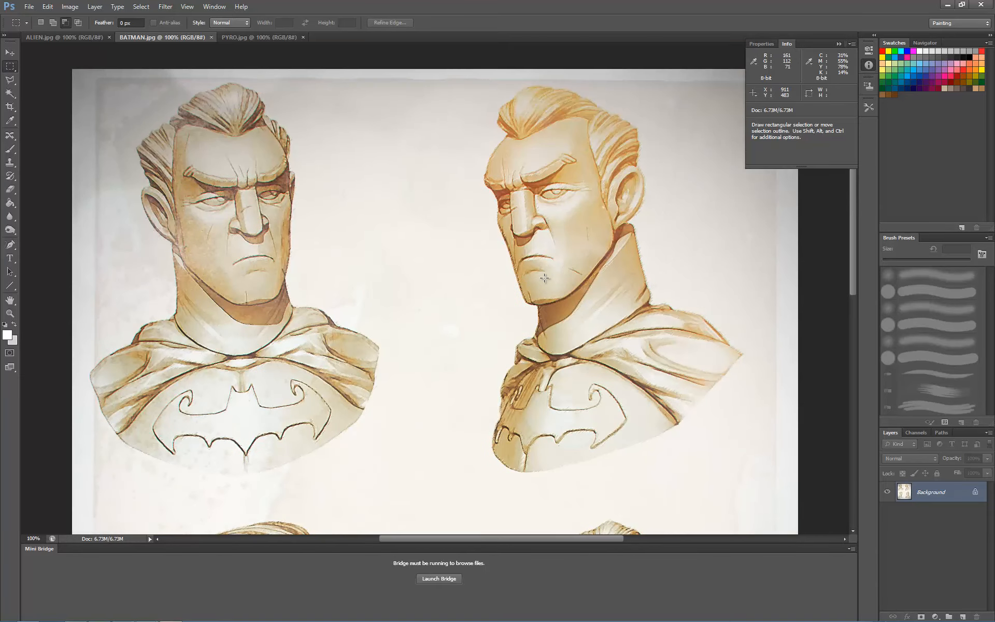
pyautogui.scroll(2, 420, 233)
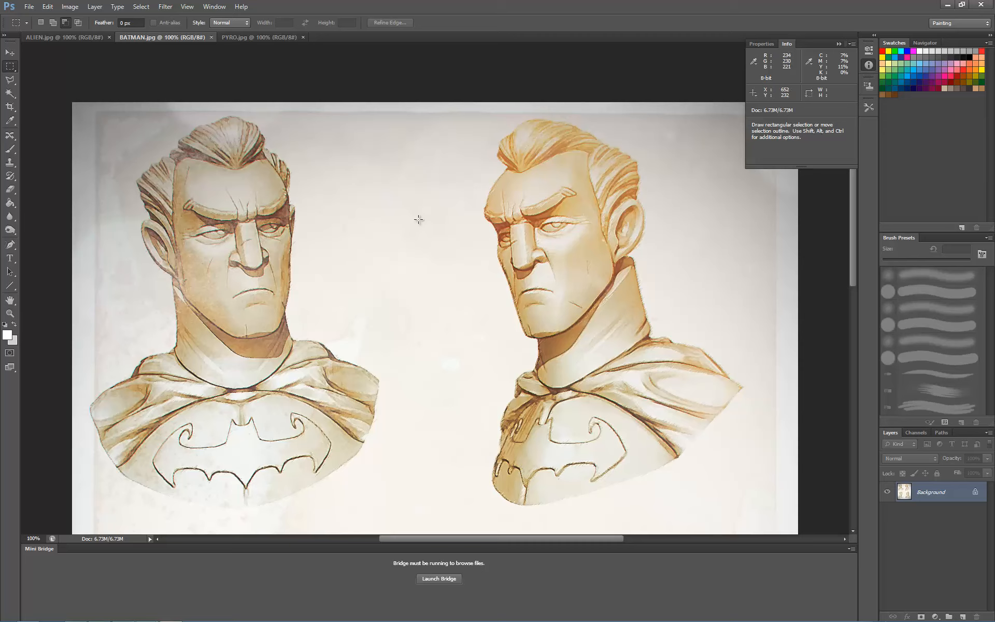
pyautogui.click(79, 38)
pyautogui.click(138, 38)
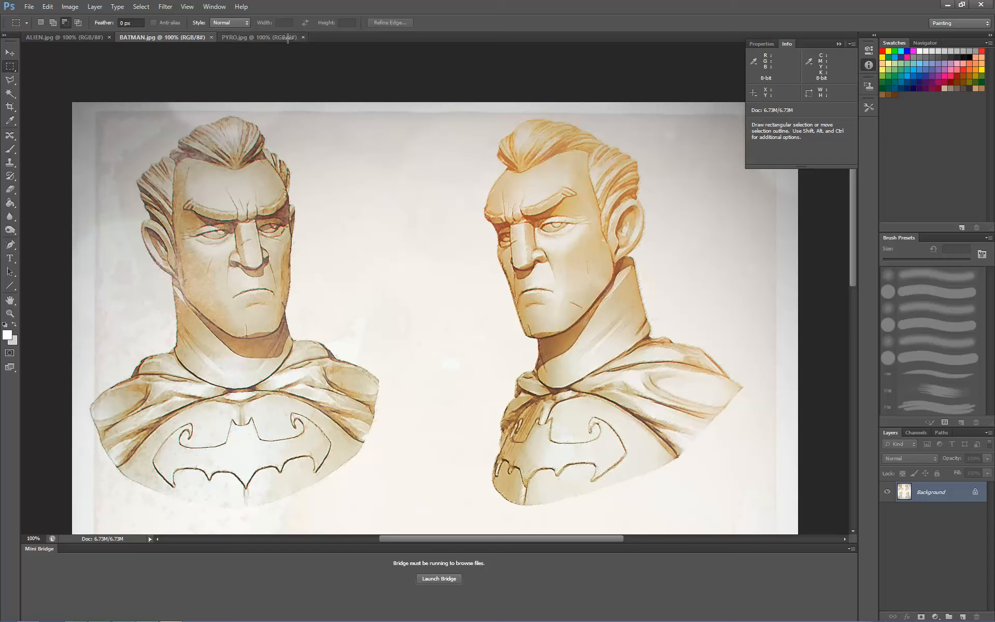
# - Switch to Chrome and look through the model artist's YouTube videos page and the projects on the CGSociety portfolio
pyautogui.hotkey('alt', 'Tab')
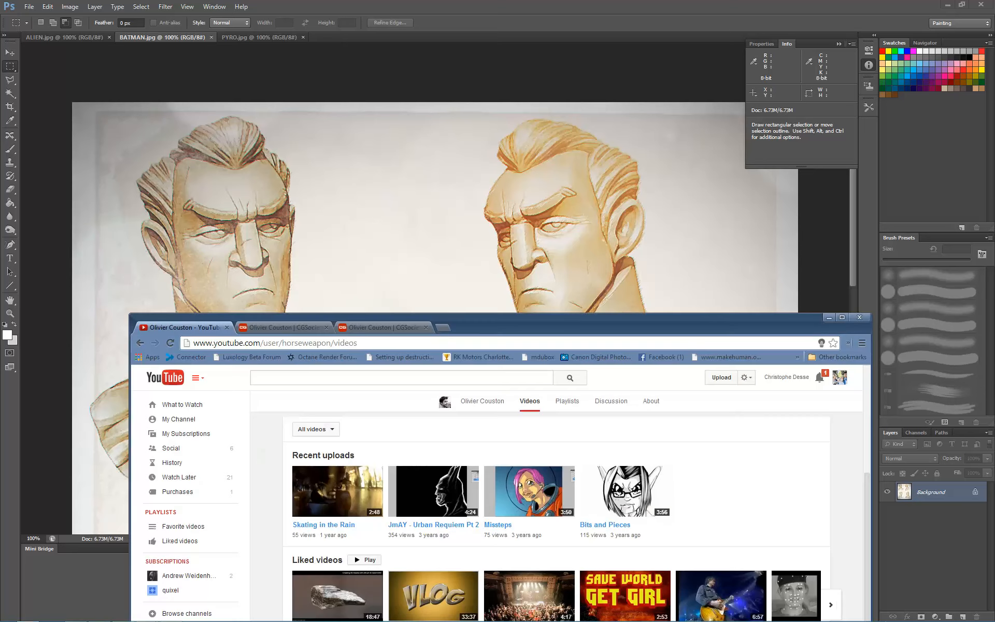
pyautogui.moveTo(465, 322); pyautogui.dragTo(454, 69)
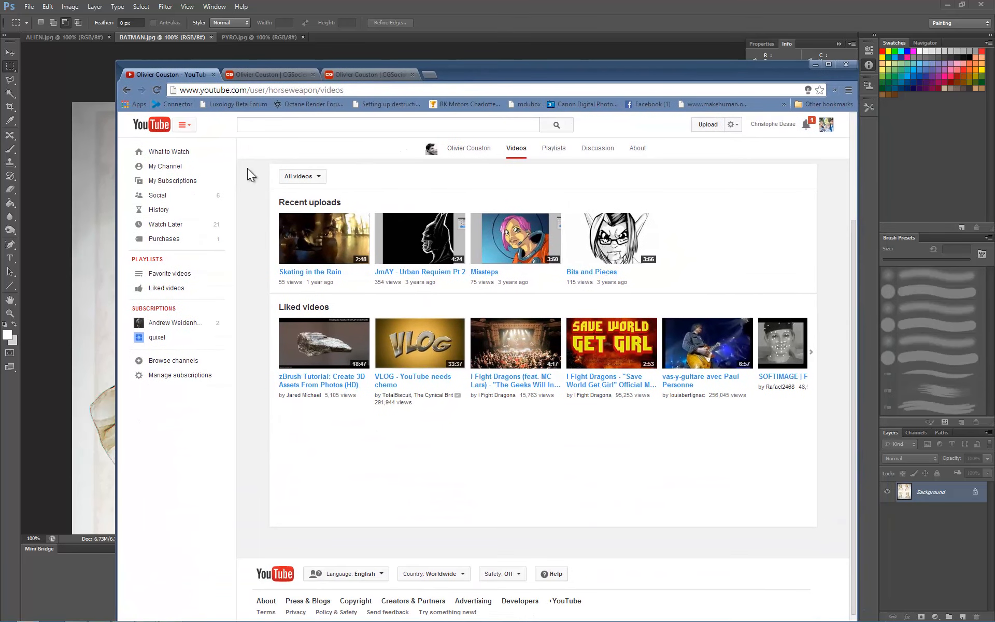
pyautogui.click(254, 70)
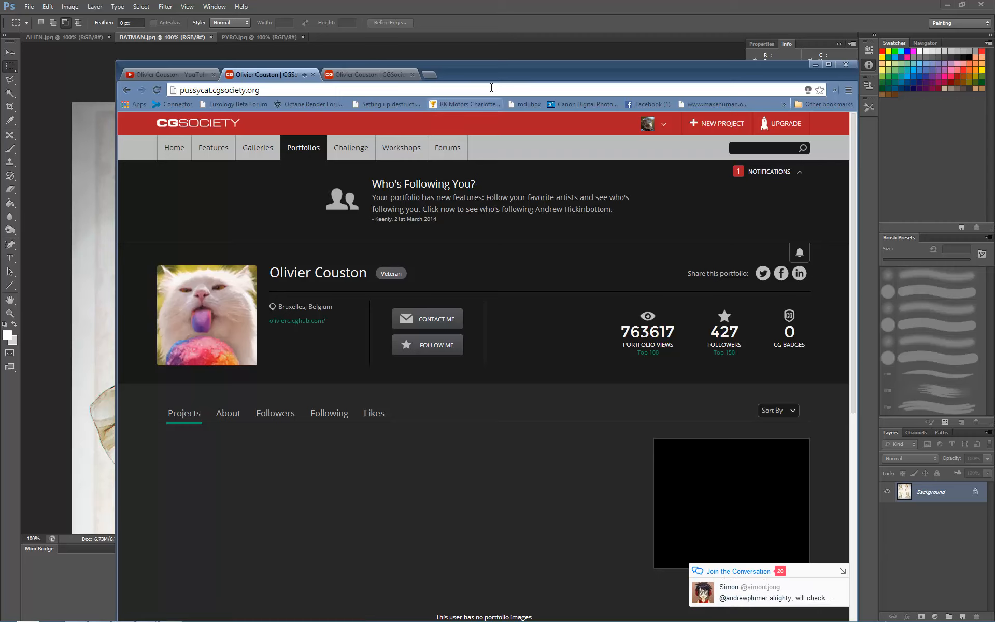
pyautogui.moveTo(491, 76); pyautogui.dragTo(491, 16)
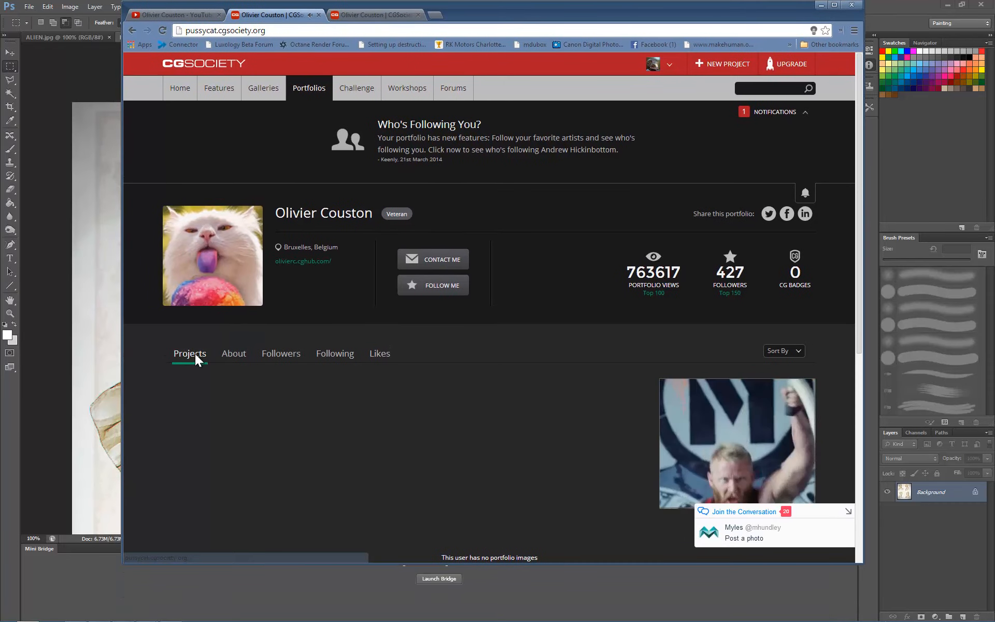
pyautogui.click(195, 354)
pyautogui.scroll(-5, 393, 294)
pyautogui.scroll(5, 460, 323)
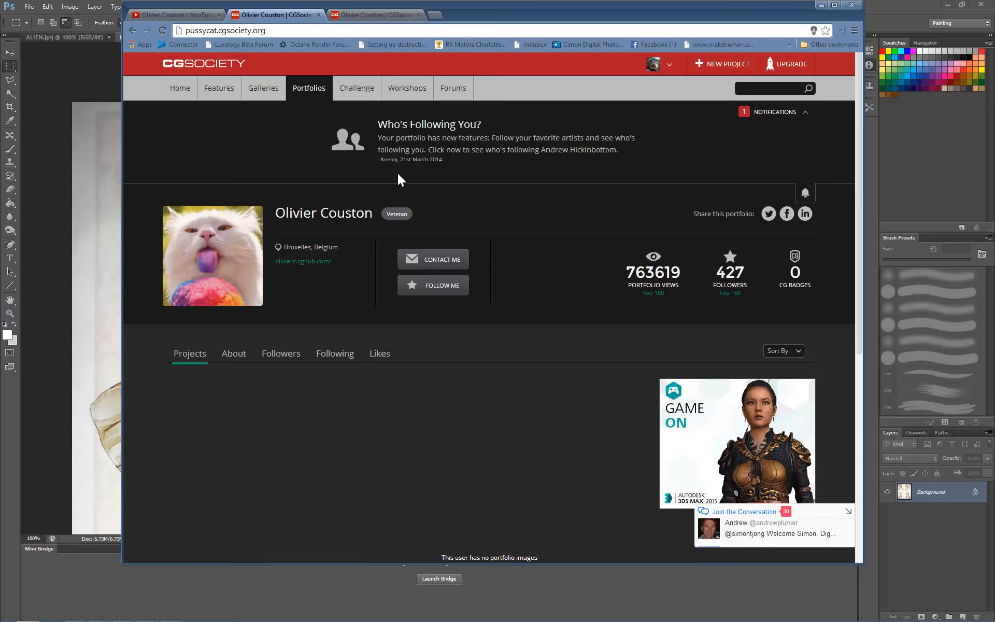
# - Return to Photoshop and review the finished BATMAN.jpg, PYRO.jpg and ALIEN.jpg images in turn
pyautogui.click(76, 281)
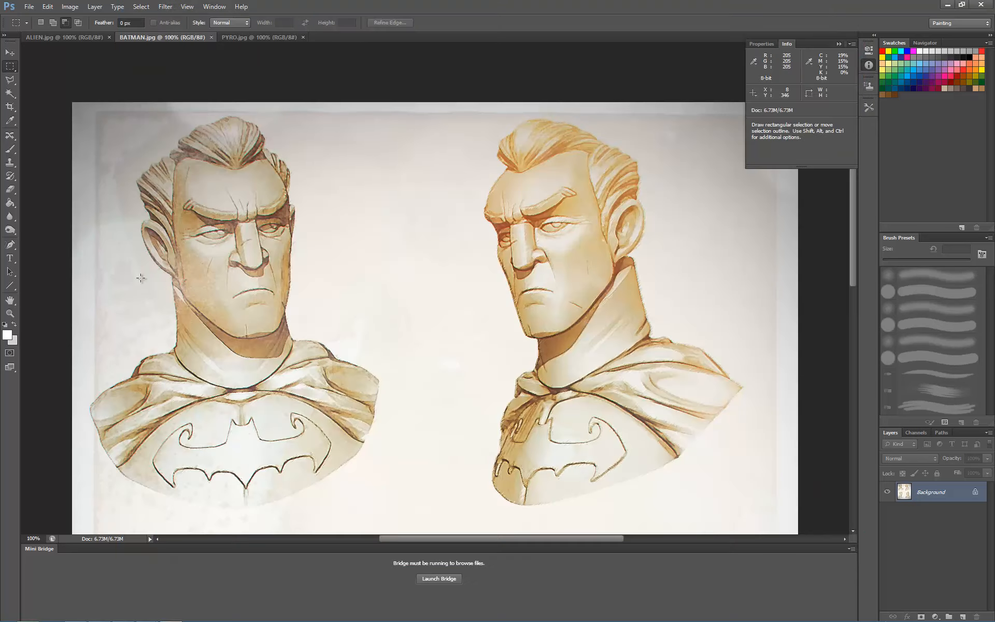
pyautogui.scroll(-2, 416, 260)
pyautogui.scroll(-5, 416, 261)
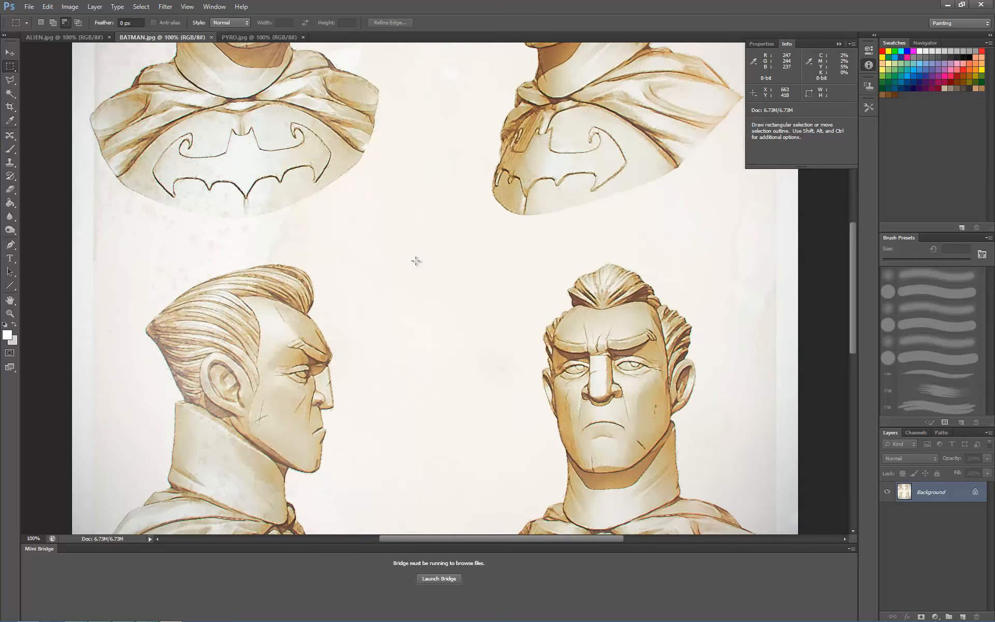
pyautogui.scroll(2, 416, 260)
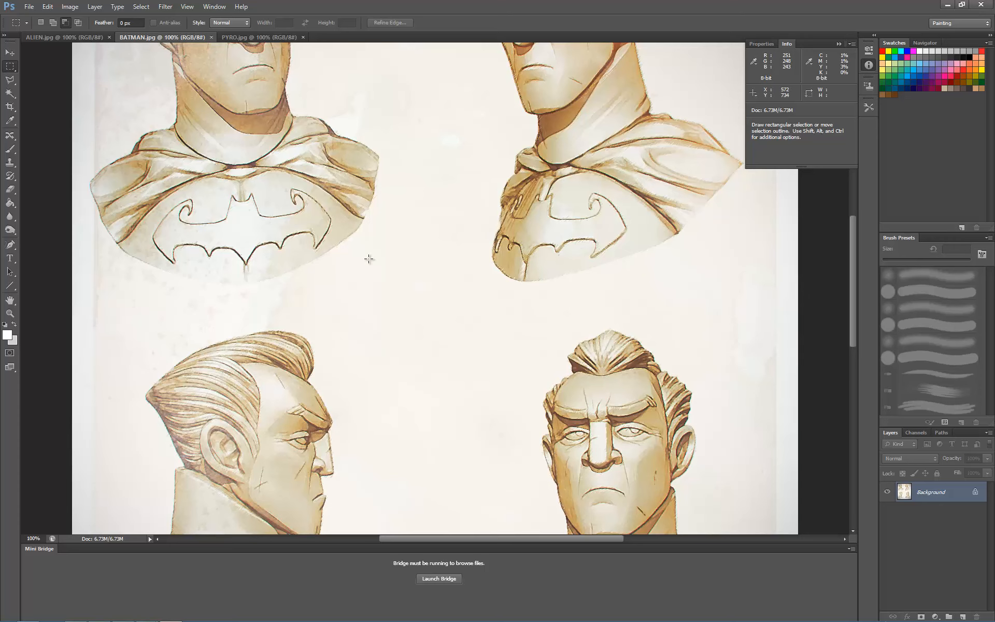
pyautogui.click(250, 36)
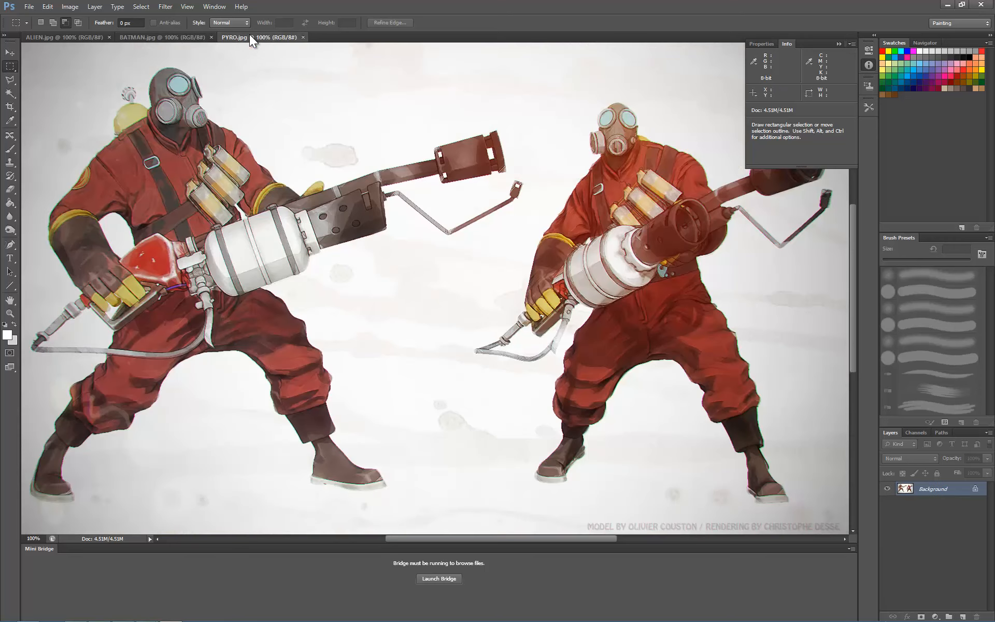
pyautogui.click(73, 35)
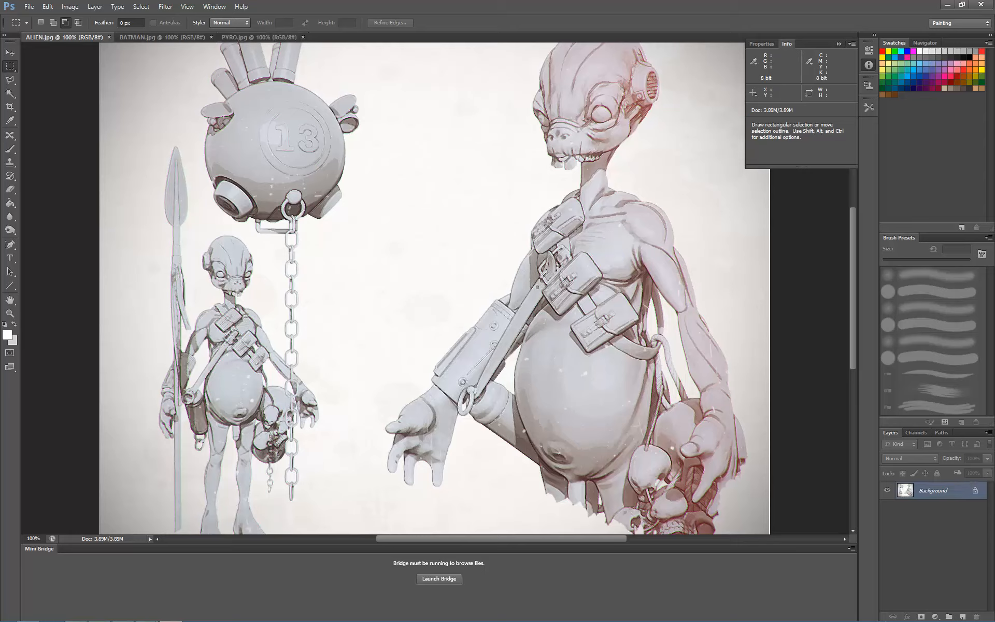